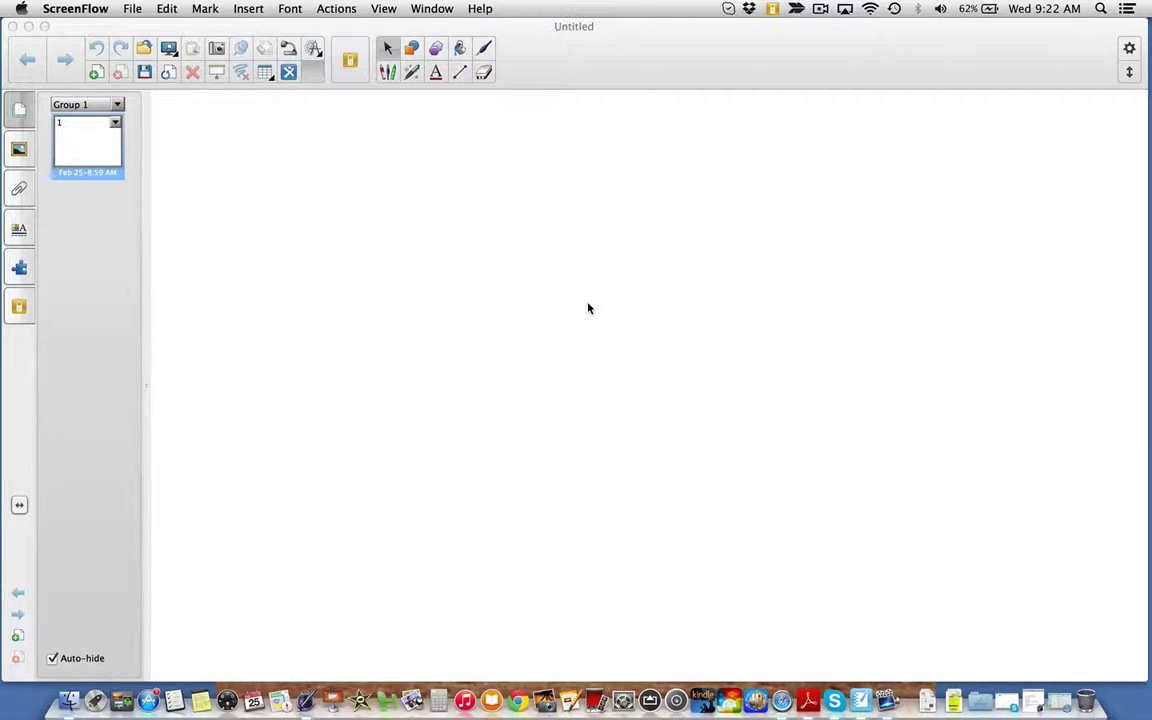
Browse the Gallery to Lesson Activity Toolkit 2.0 > Activities and show the six Anagram activities.
click(30, 153)
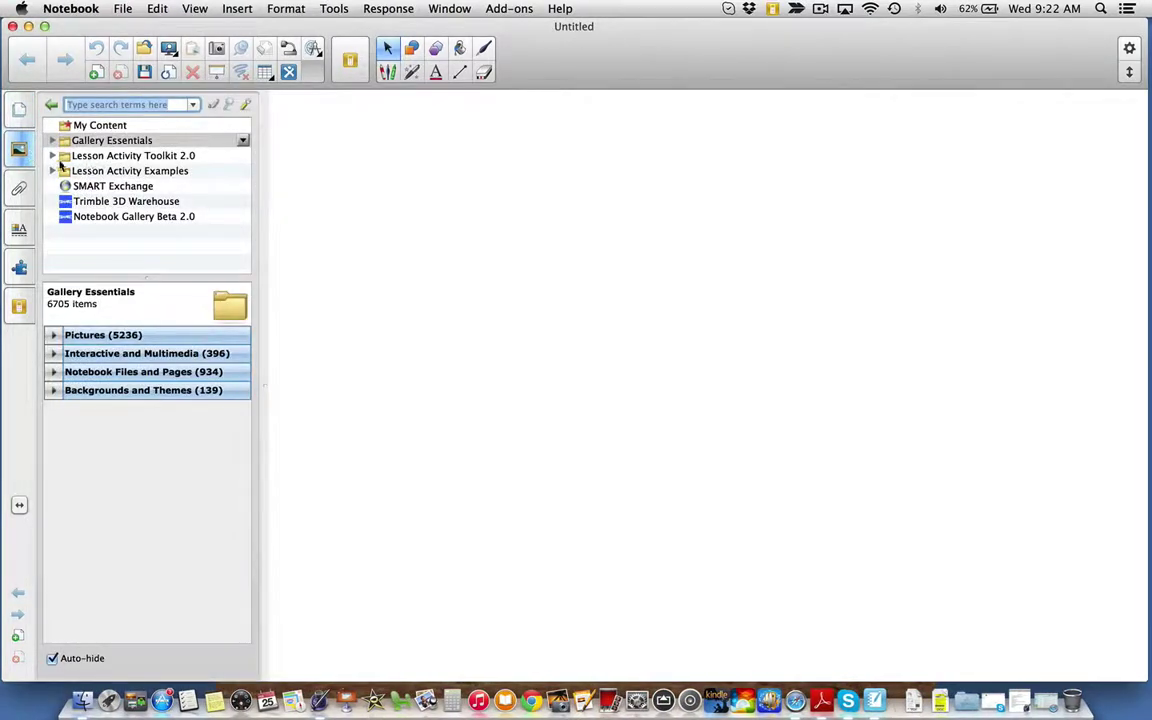
click(53, 156)
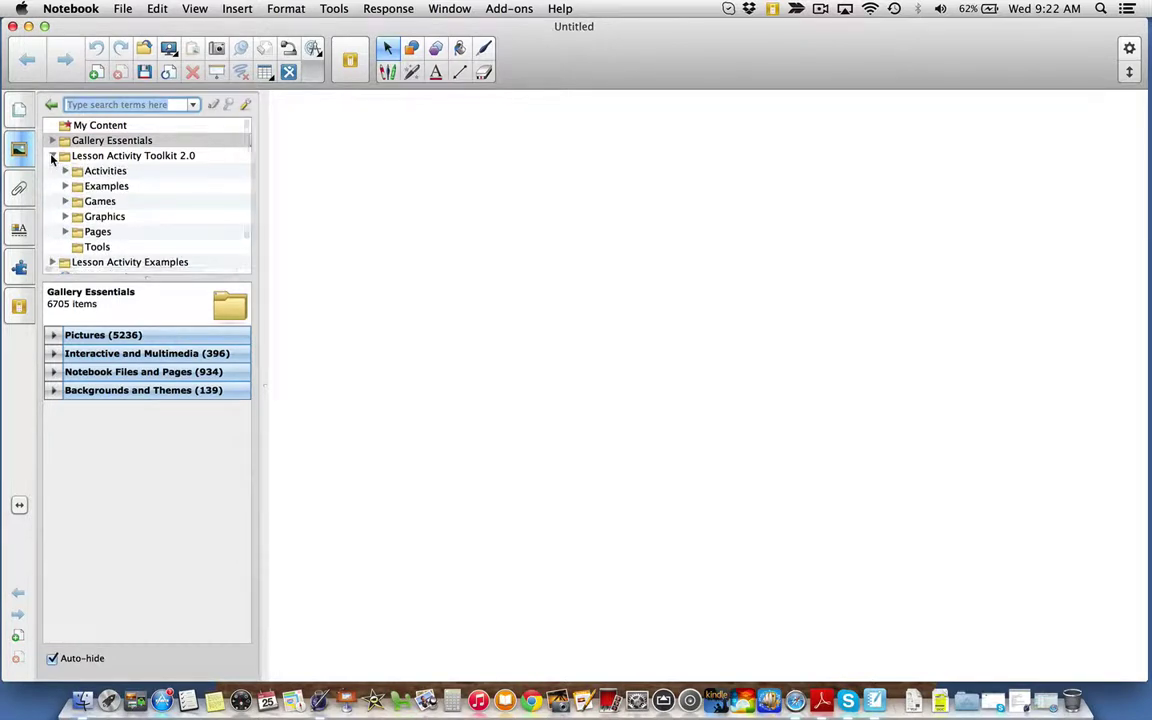
click(65, 171)
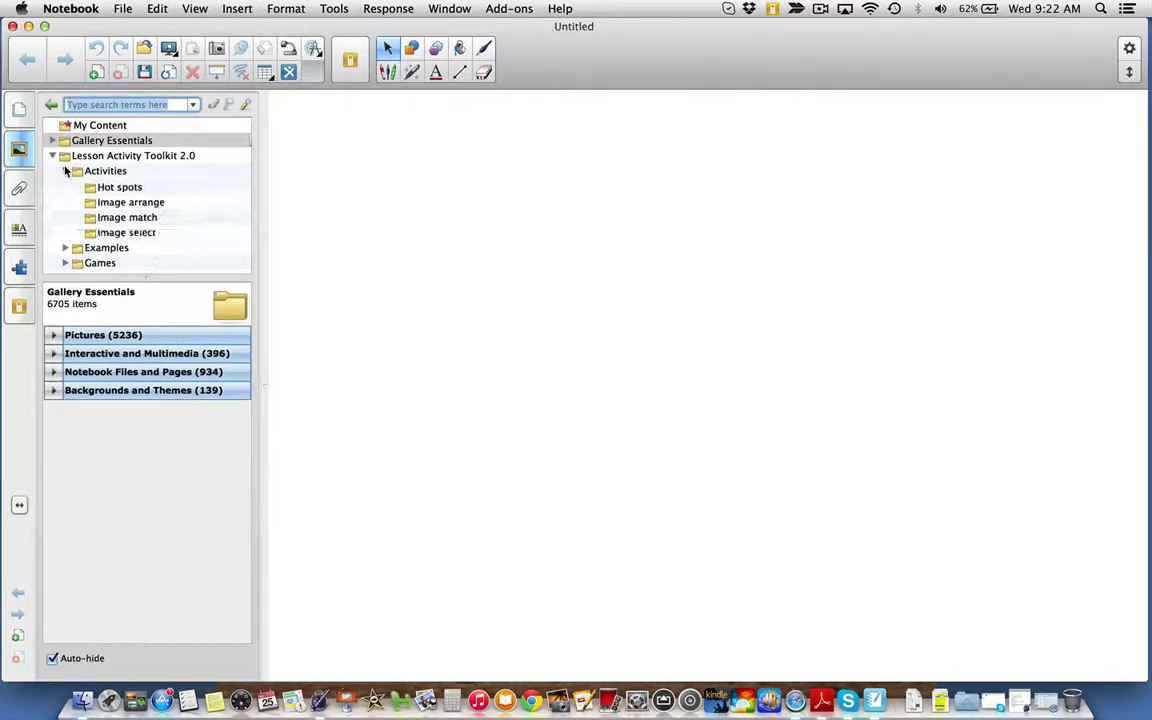
scroll(163, 230, down, 1)
scroll(163, 230, down, 10)
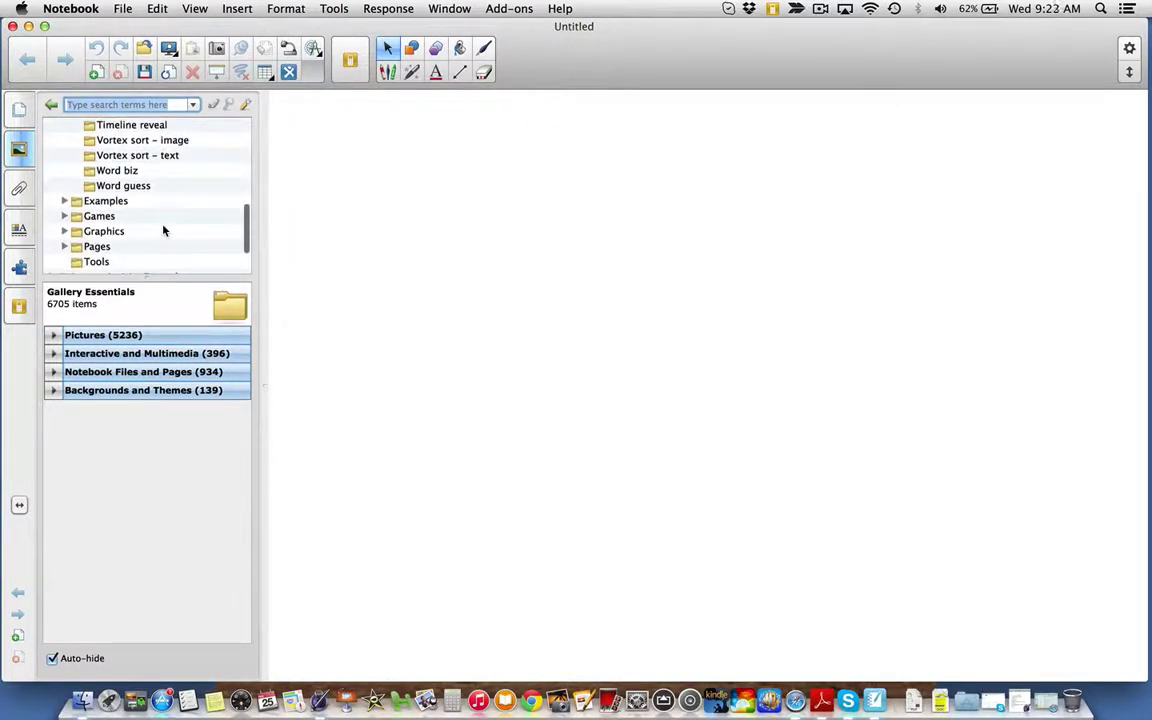
click(64, 201)
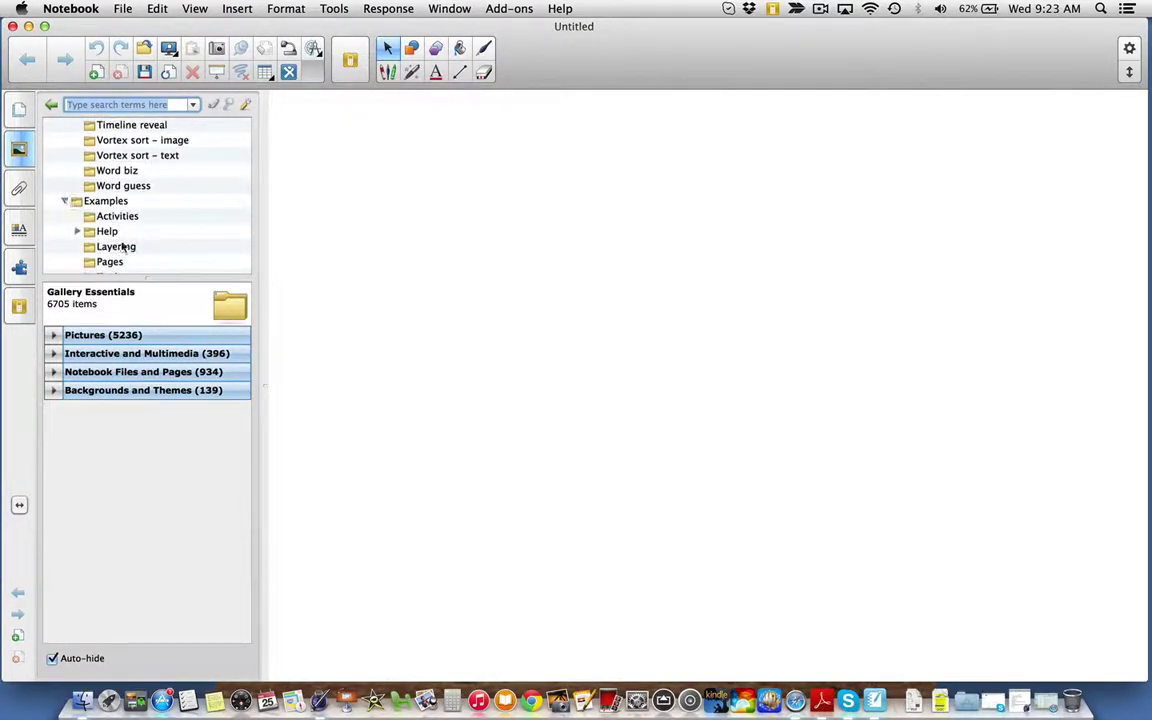
scroll(122, 247, down, 4)
scroll(122, 247, up, 3)
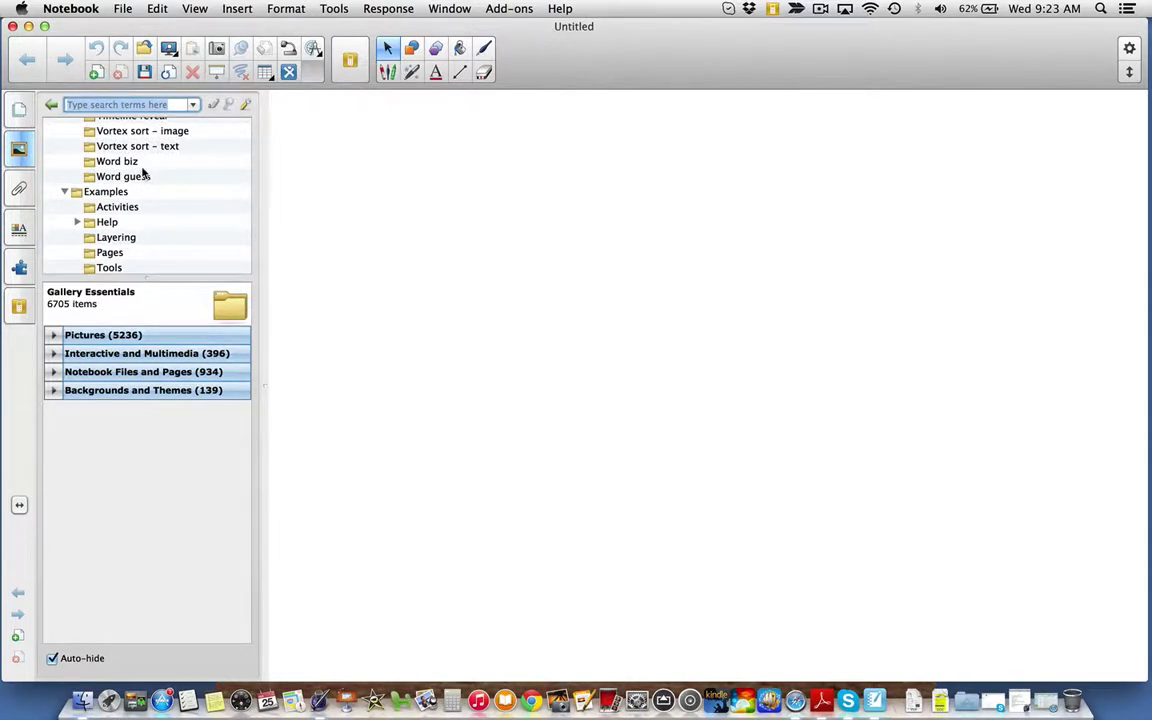
scroll(143, 174, up, 10)
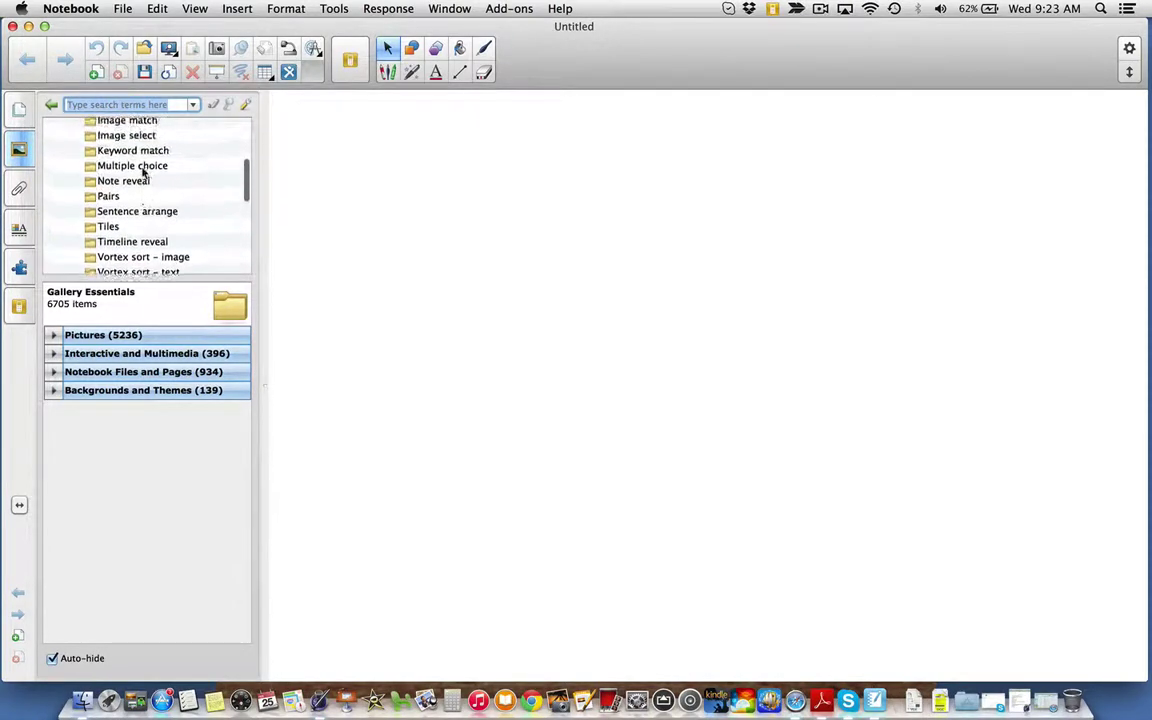
click(113, 153)
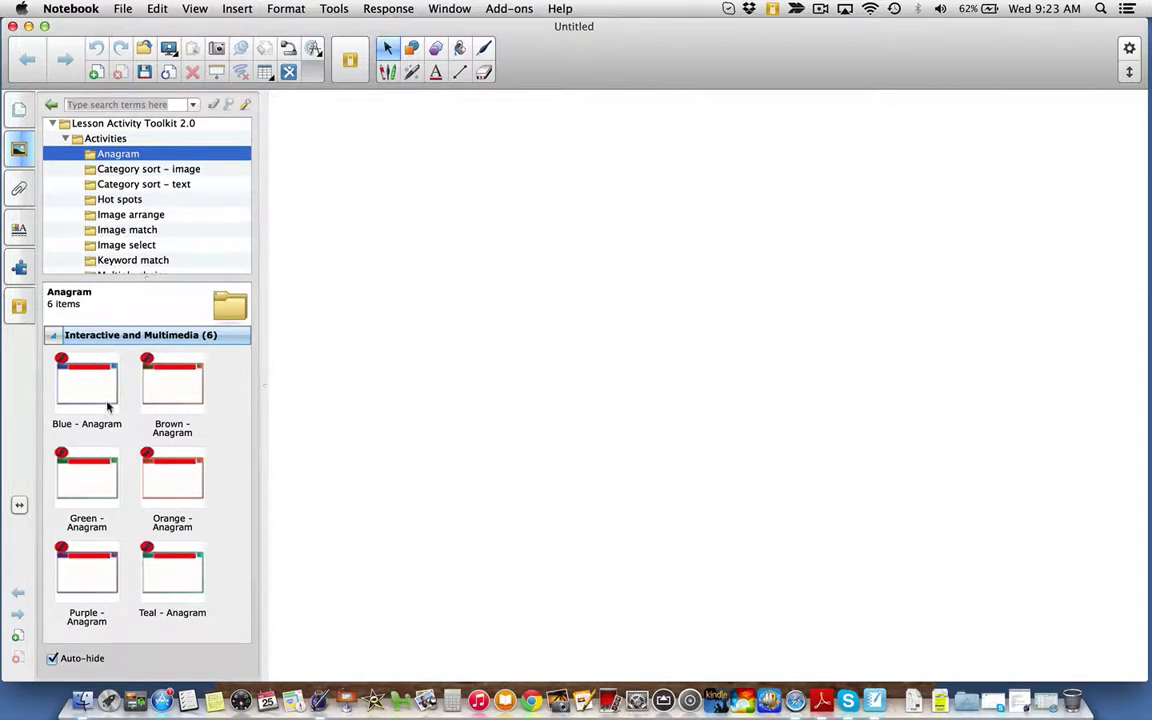
Place the Blue - Anagram activity on the page and set its Speed to Medium.
drag(84, 394, 562, 405)
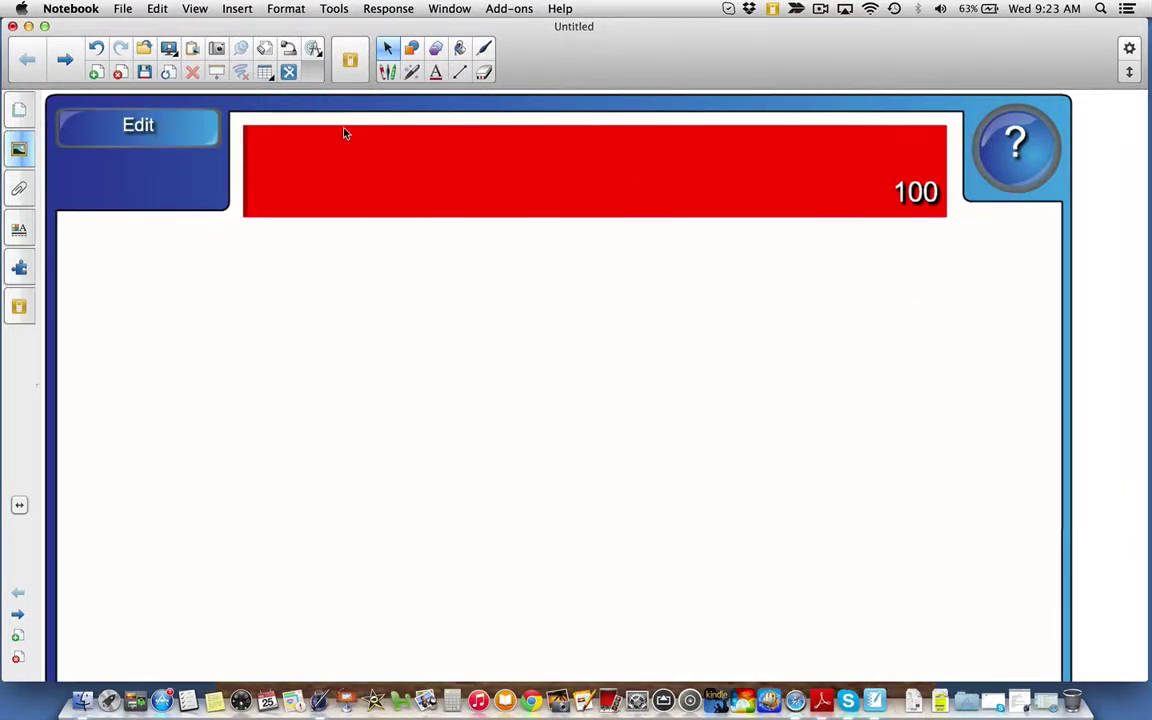
click(160, 124)
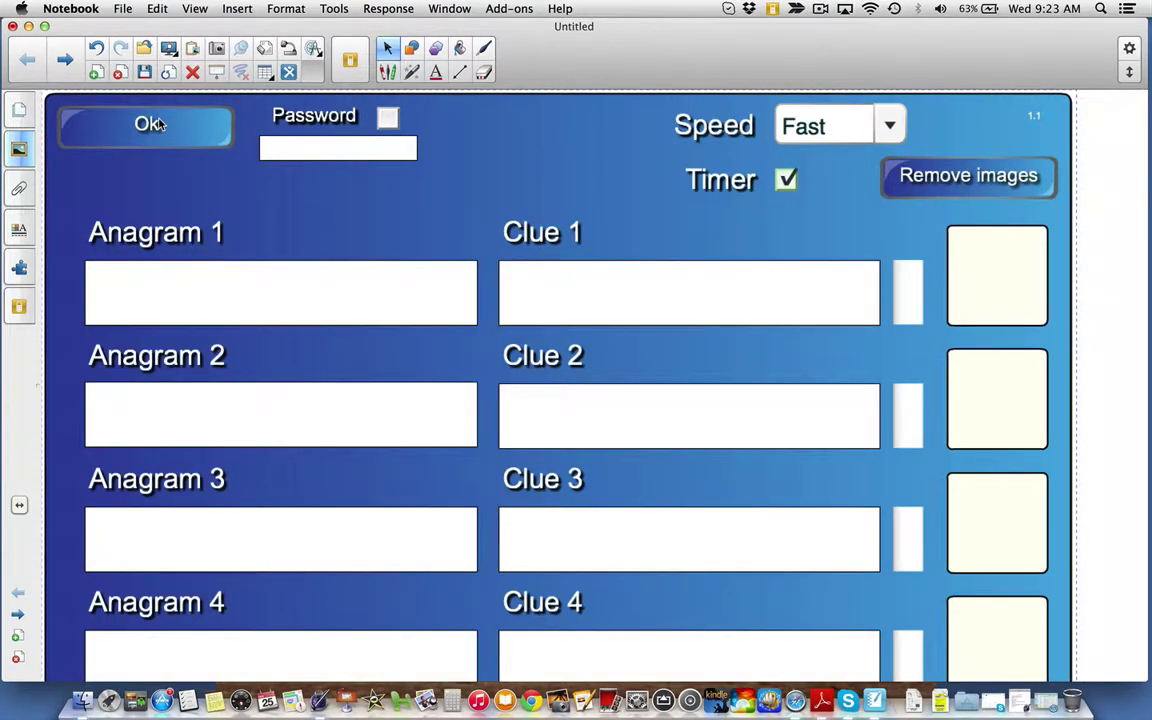
scroll(412, 318, down, 3)
scroll(412, 318, up, 3)
click(890, 128)
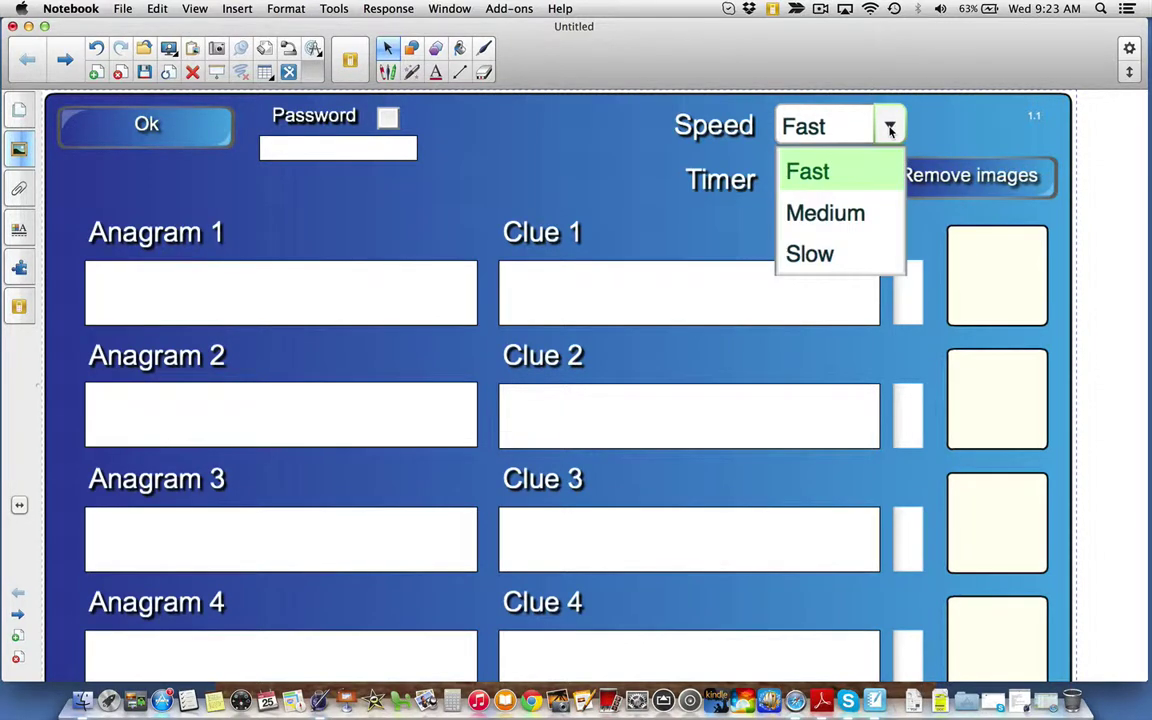
click(858, 215)
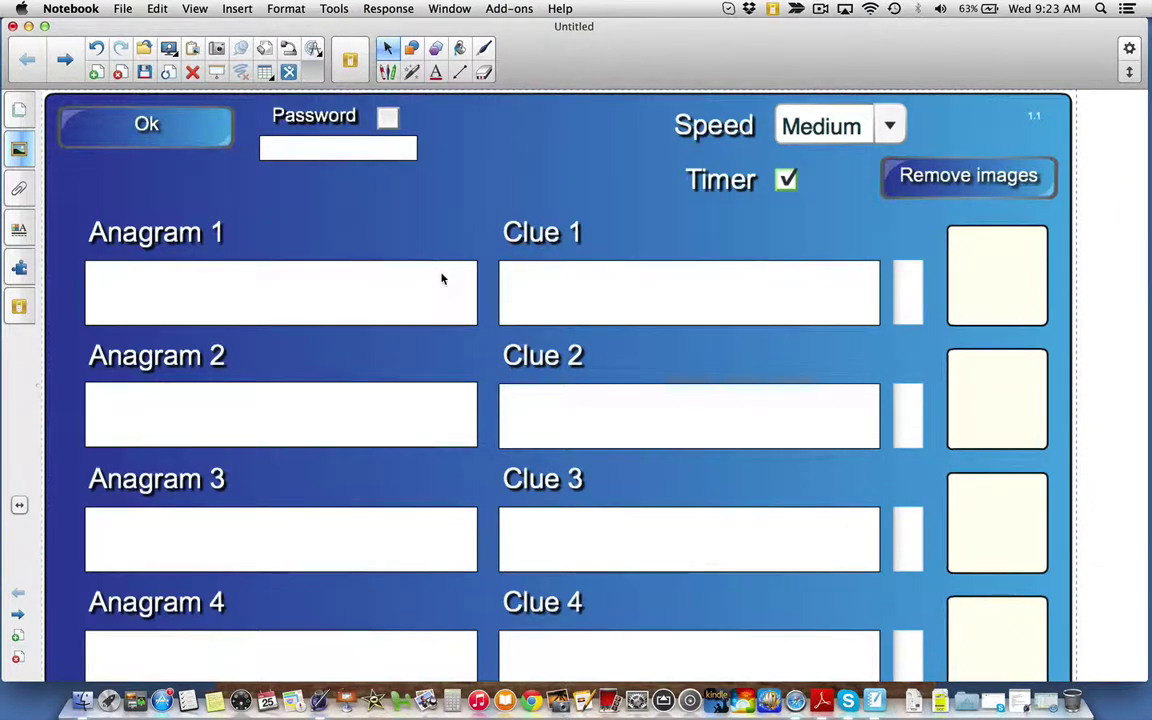
scroll(442, 278, down, 3)
Enter the anagram words Apple (clue 'Red Fruit') and Orange (clue 'Citrus Fruit').
click(415, 244)
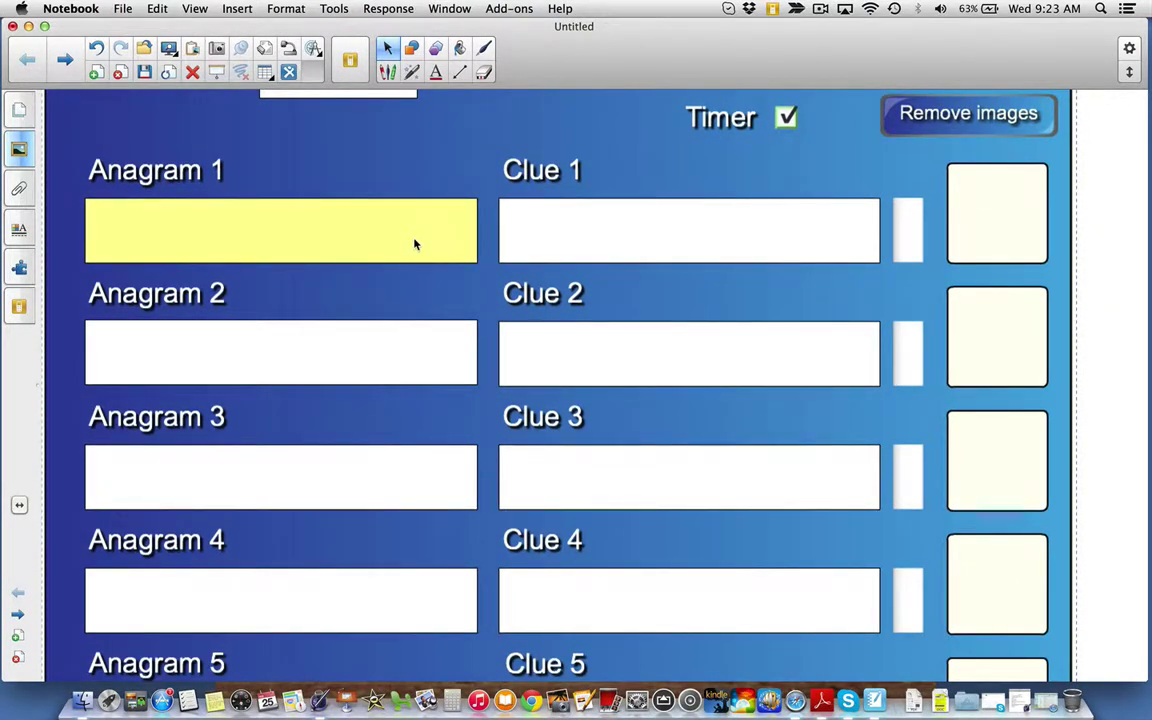
text(Apple)
key(Tab)
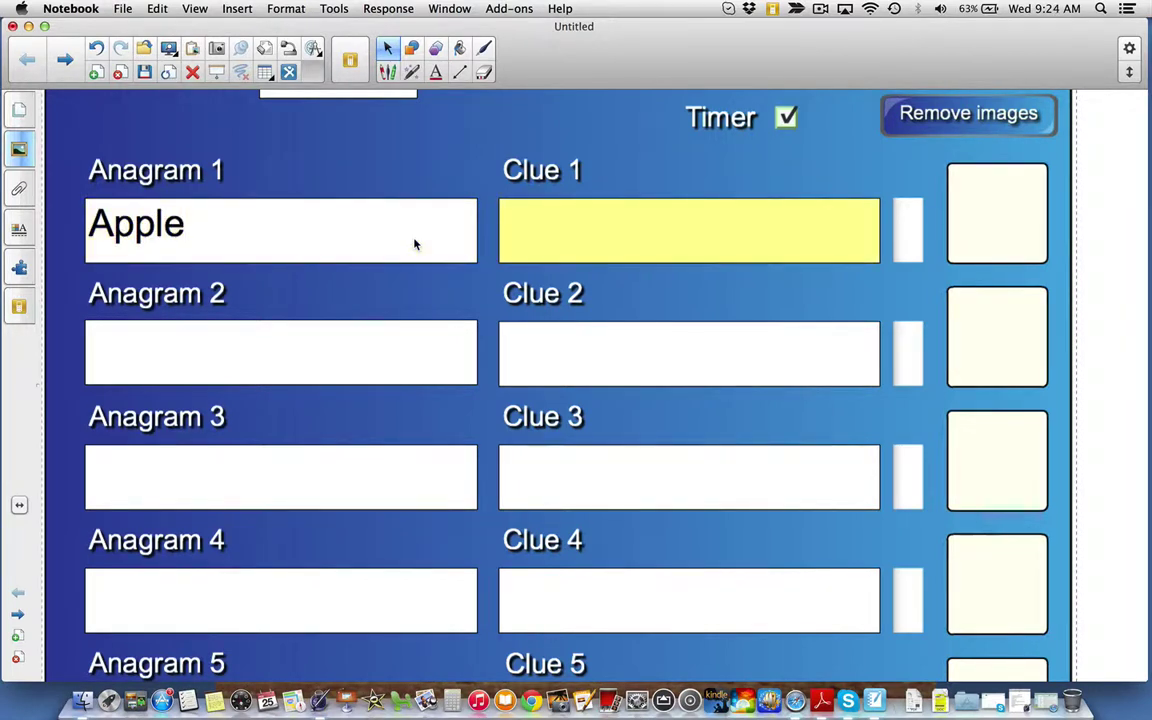
text(Red Fruit)
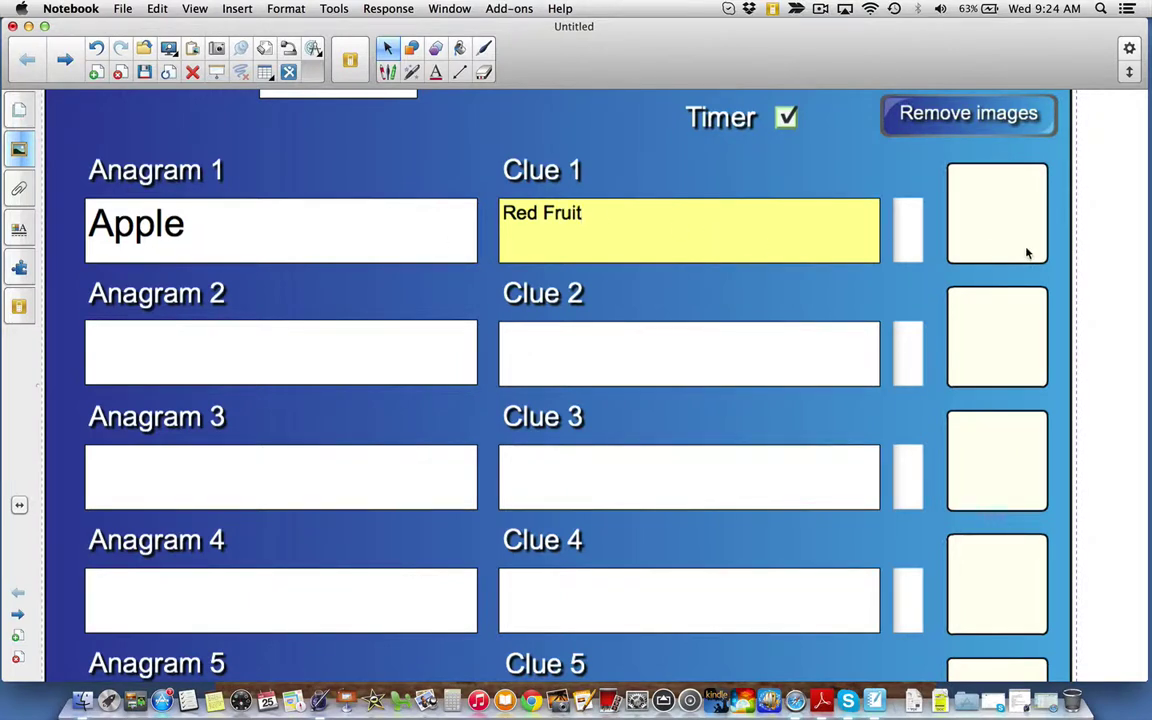
click(376, 342)
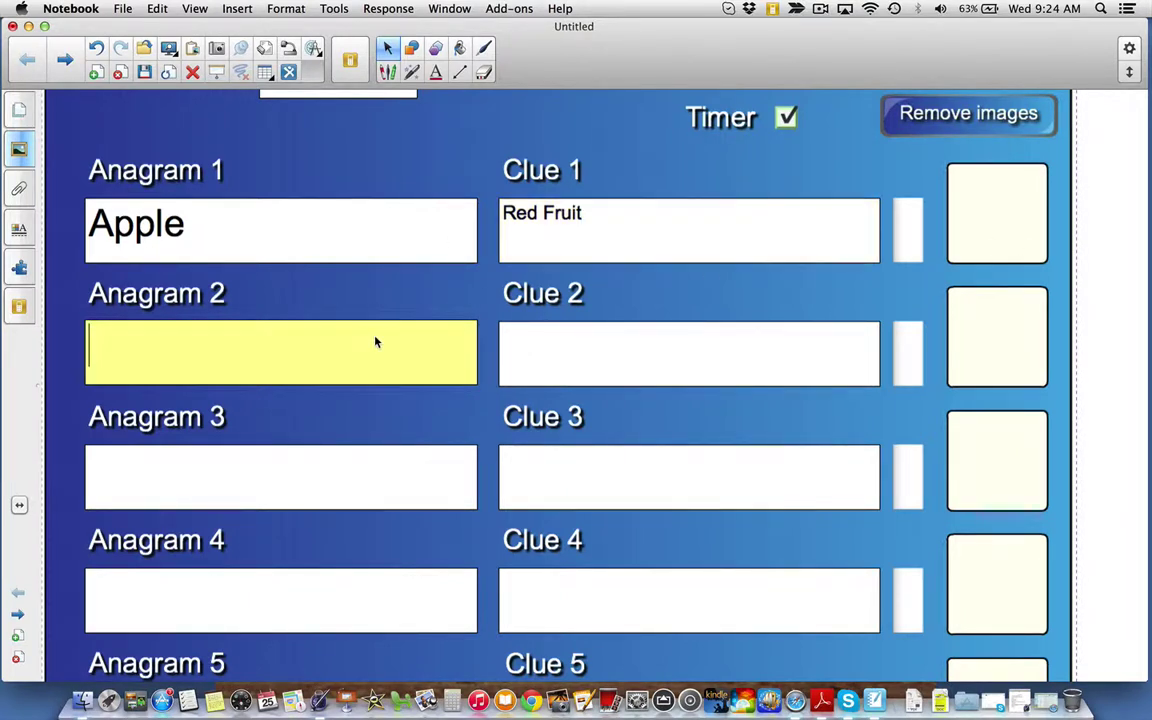
text(Orange)
key(Tab)
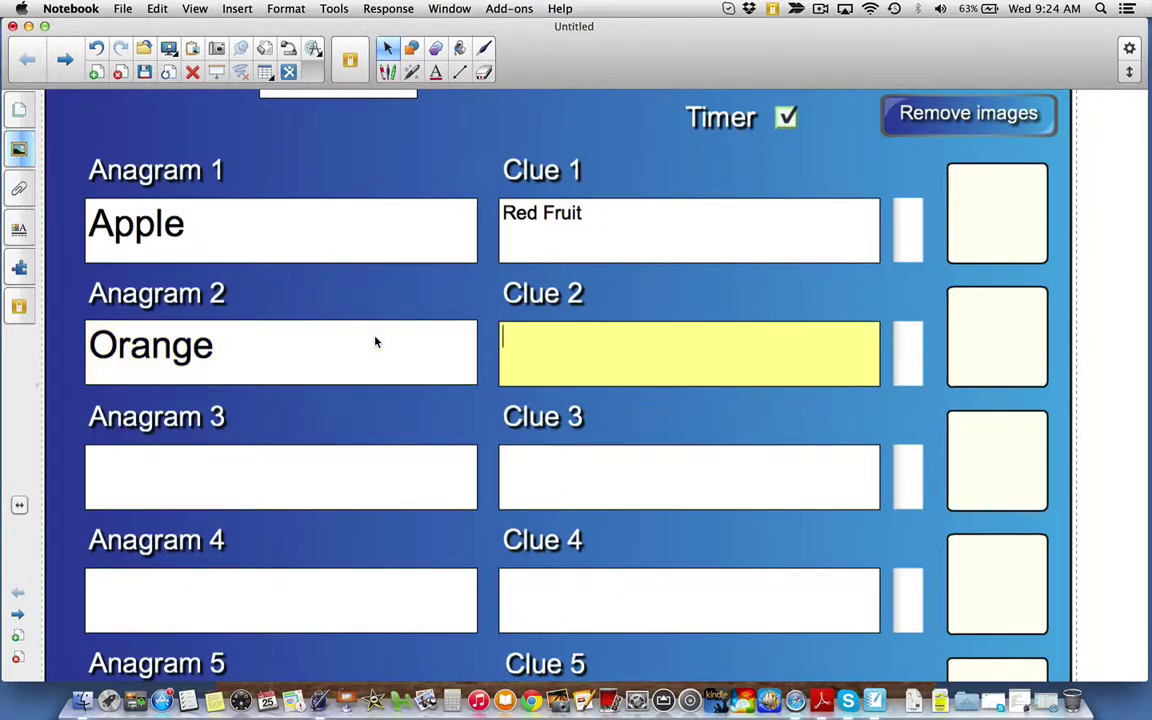
text(Citrus Fruit)
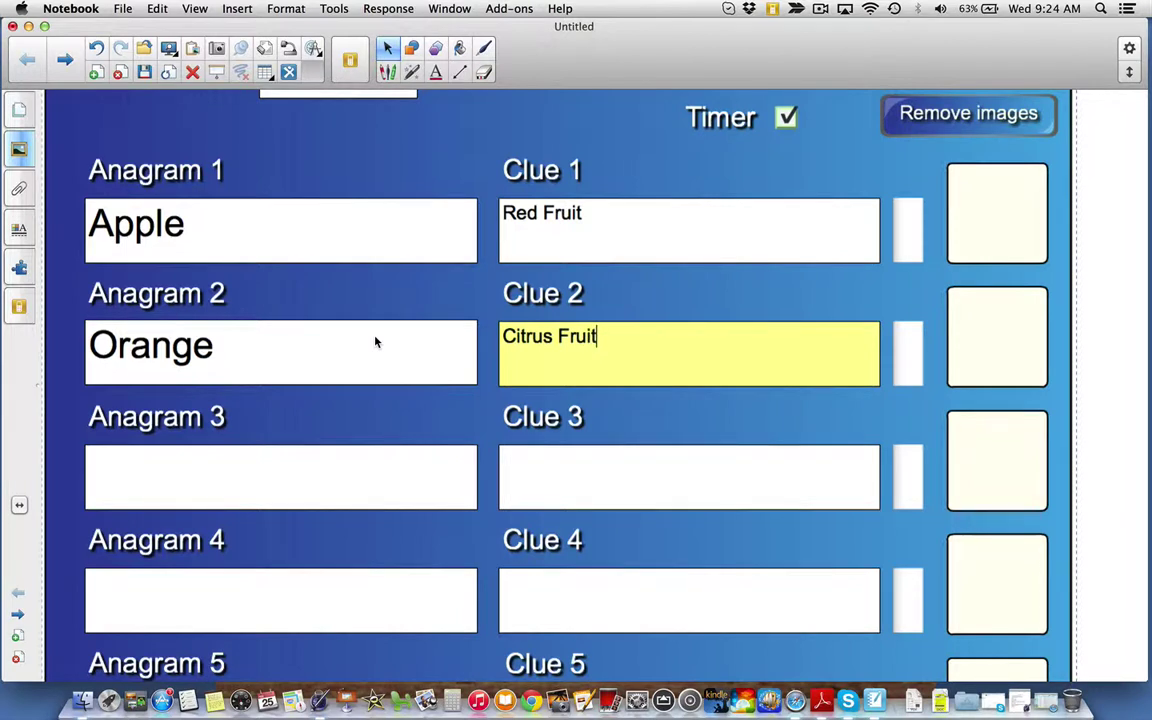
Add the third word Banana with the clue 'Fruit with a peel'.
key(Tab)
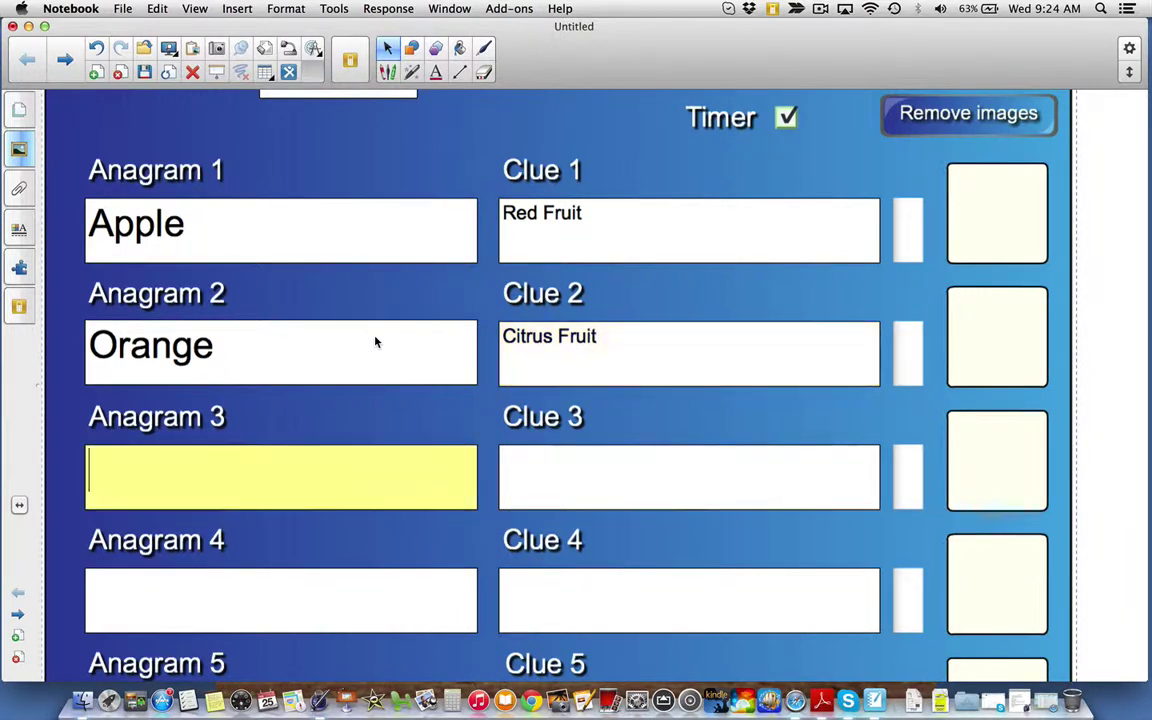
text(Banana)
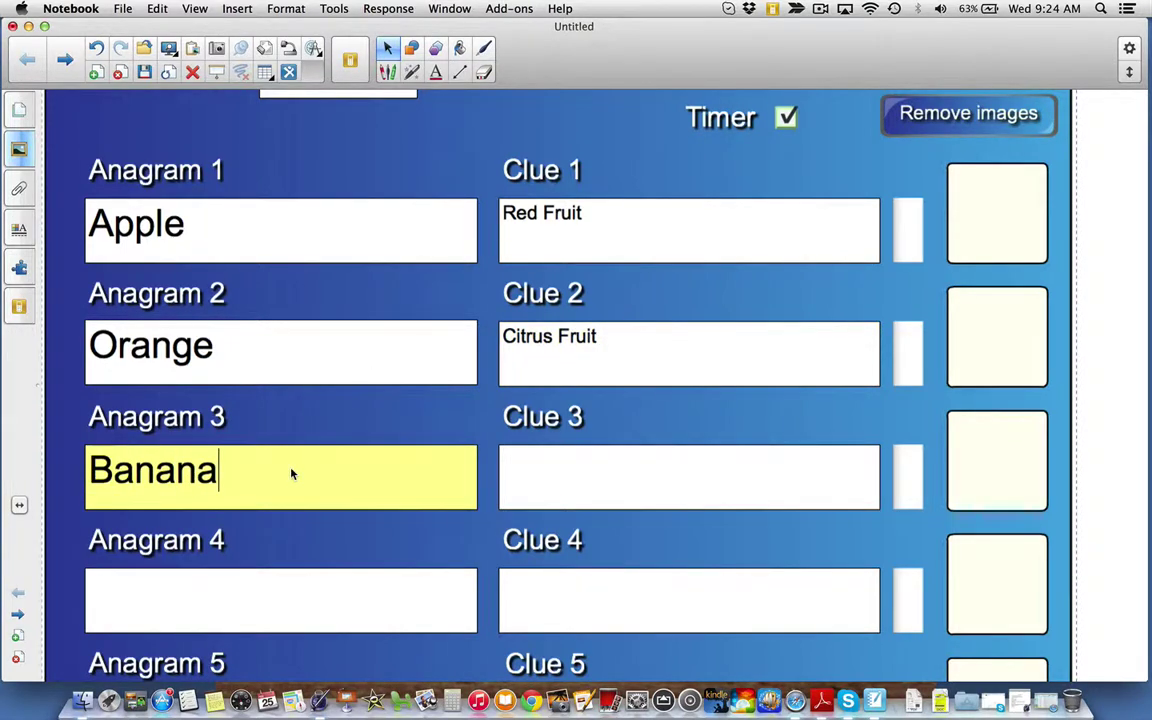
key(Tab)
text(F)
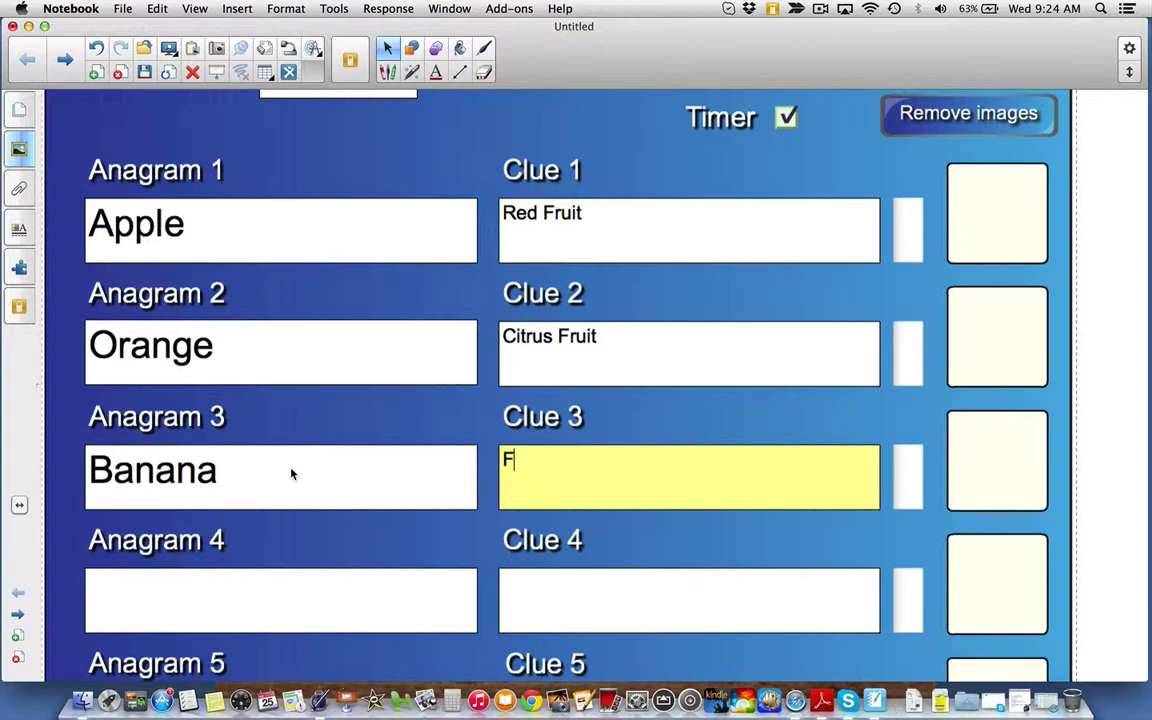
text(ruit with a peel)
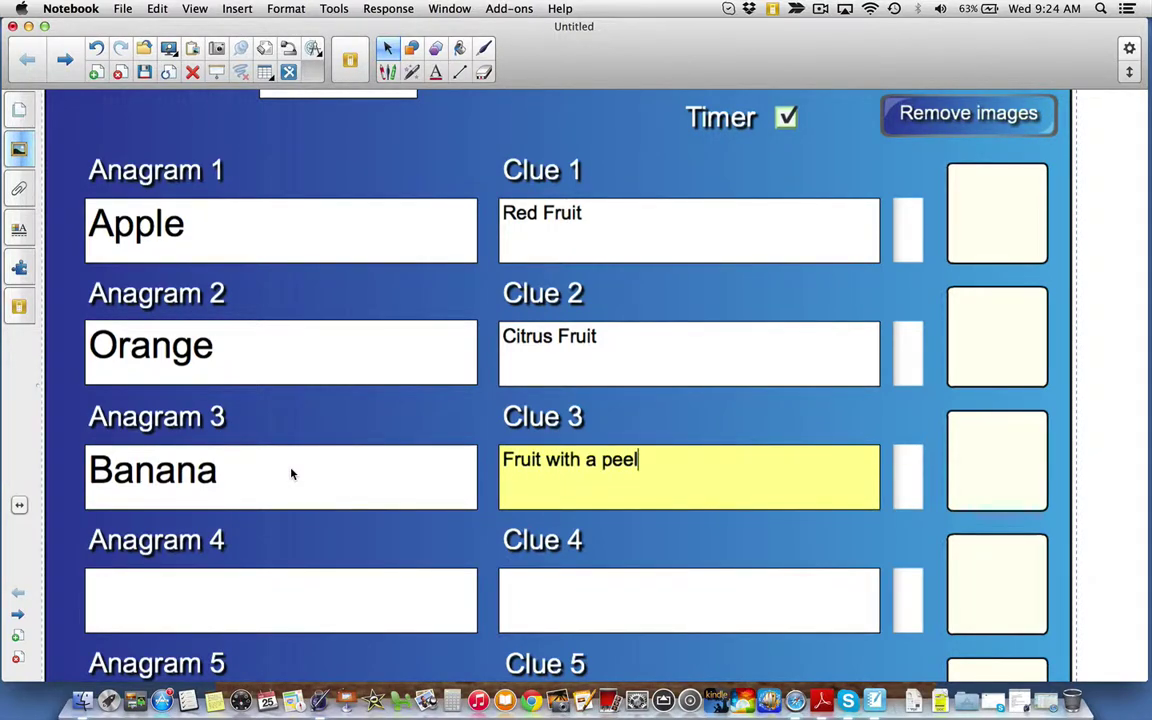
scroll(291, 474, up, 3)
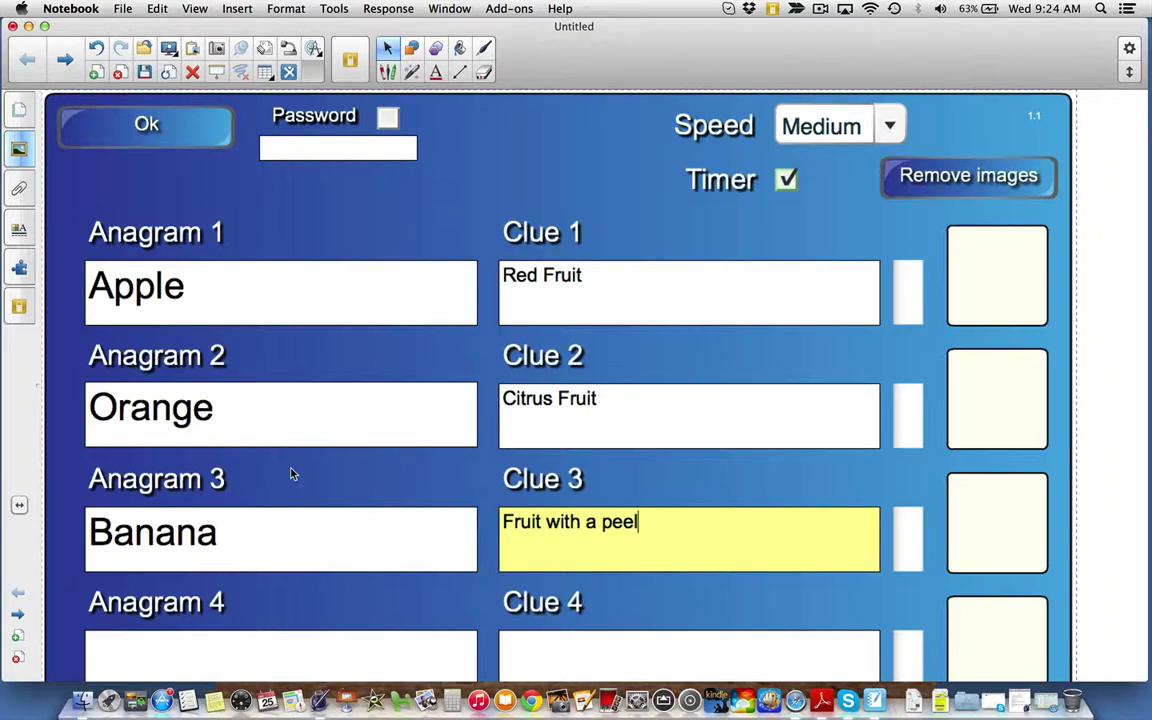
Search the Gallery for 'apple' and drag the red apple picture into the first image box.
click(21, 164)
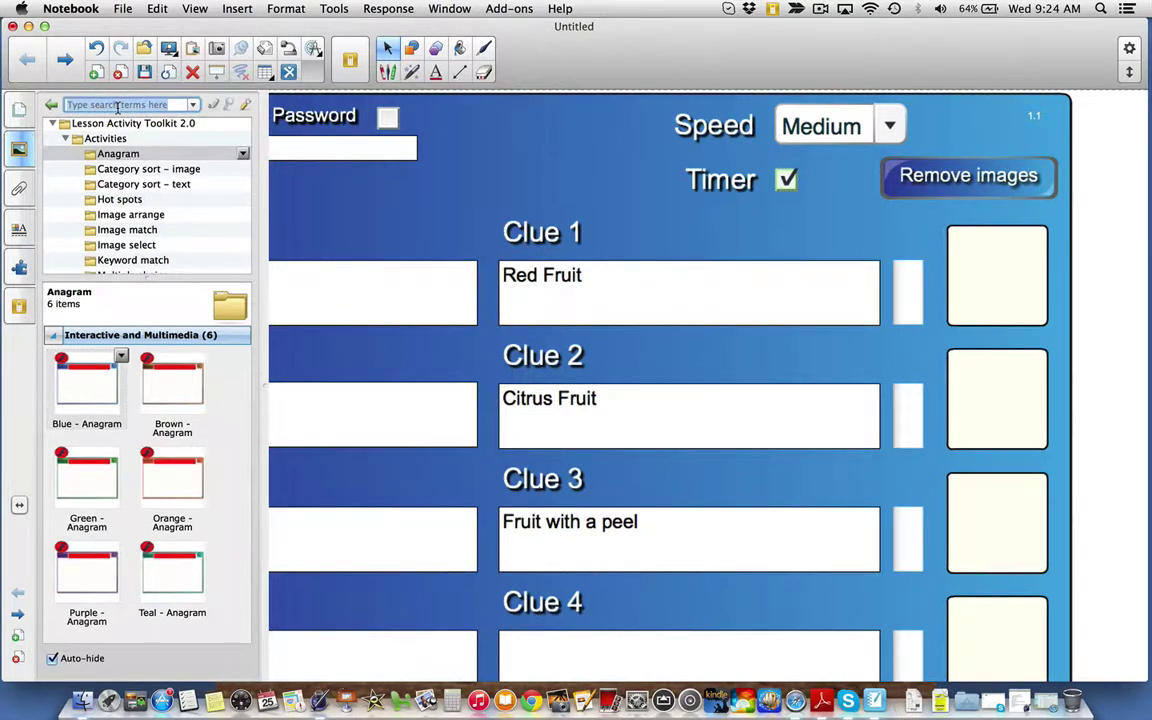
text(apple)
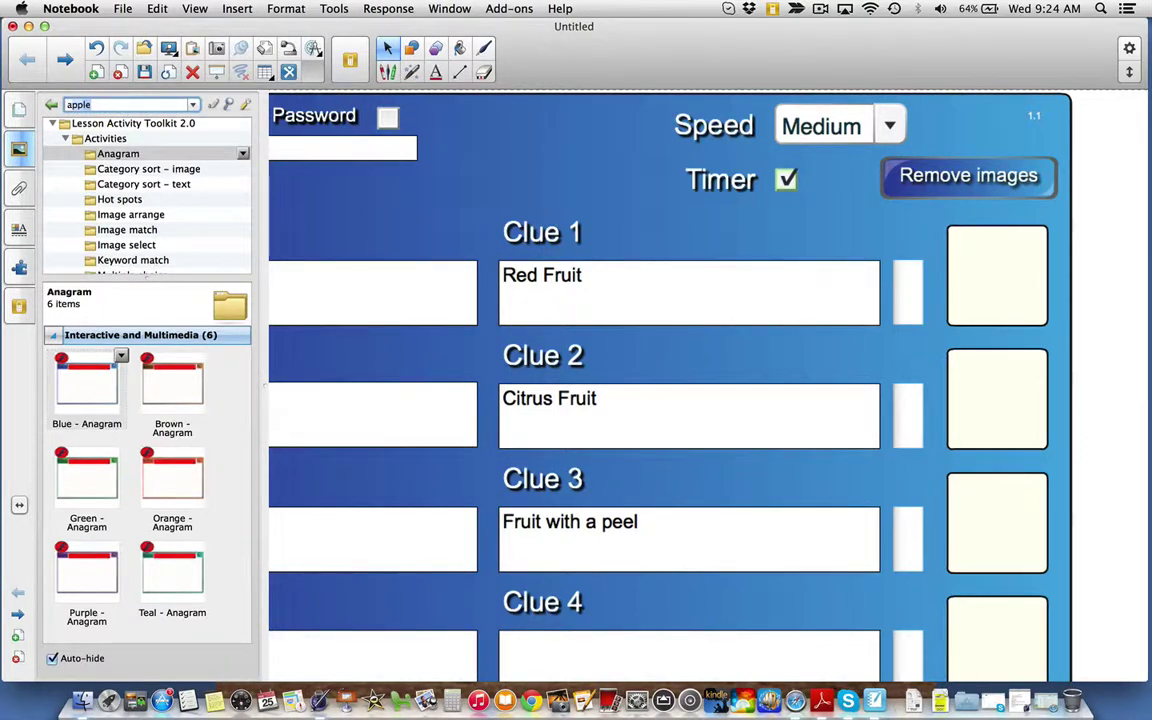
key(Return)
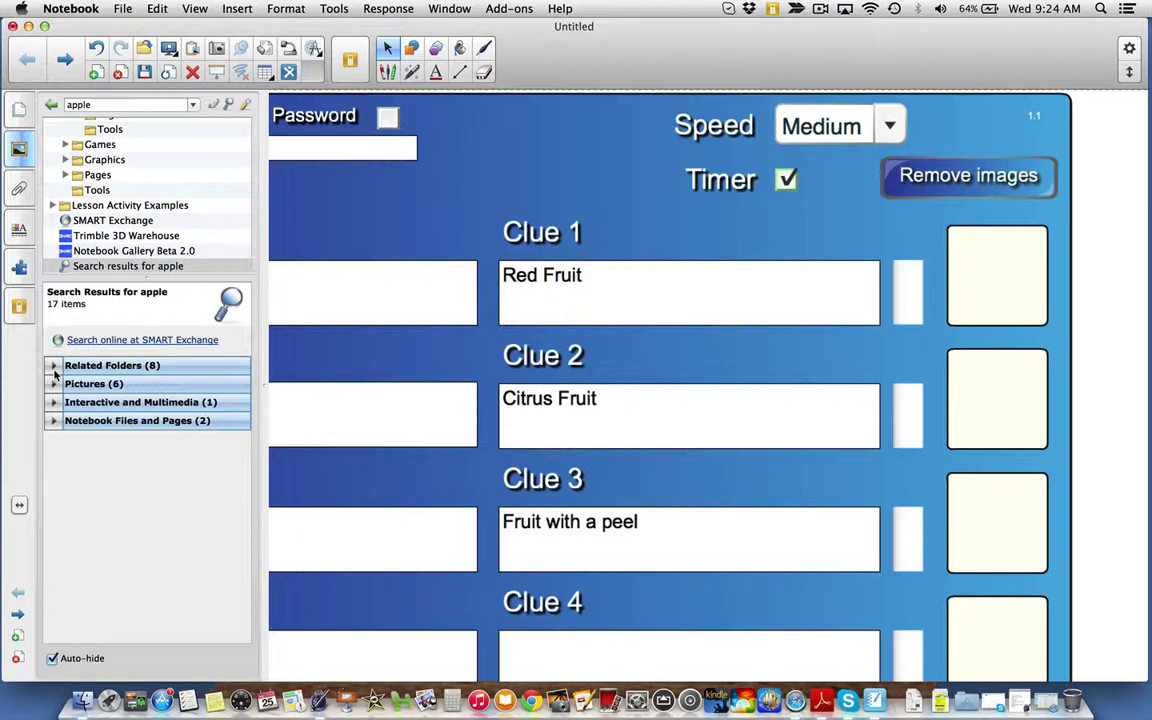
click(53, 384)
drag(86, 518, 997, 277)
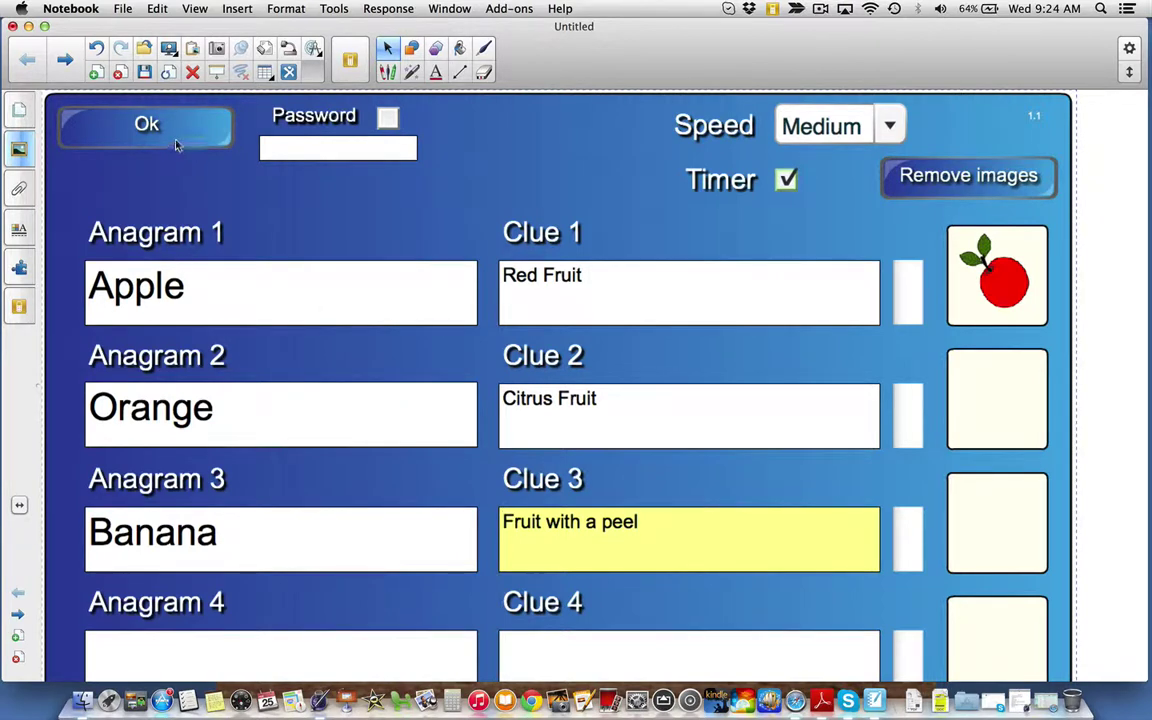
Finish editing, start the anagram game and reveal the Red Fruit clue.
click(147, 126)
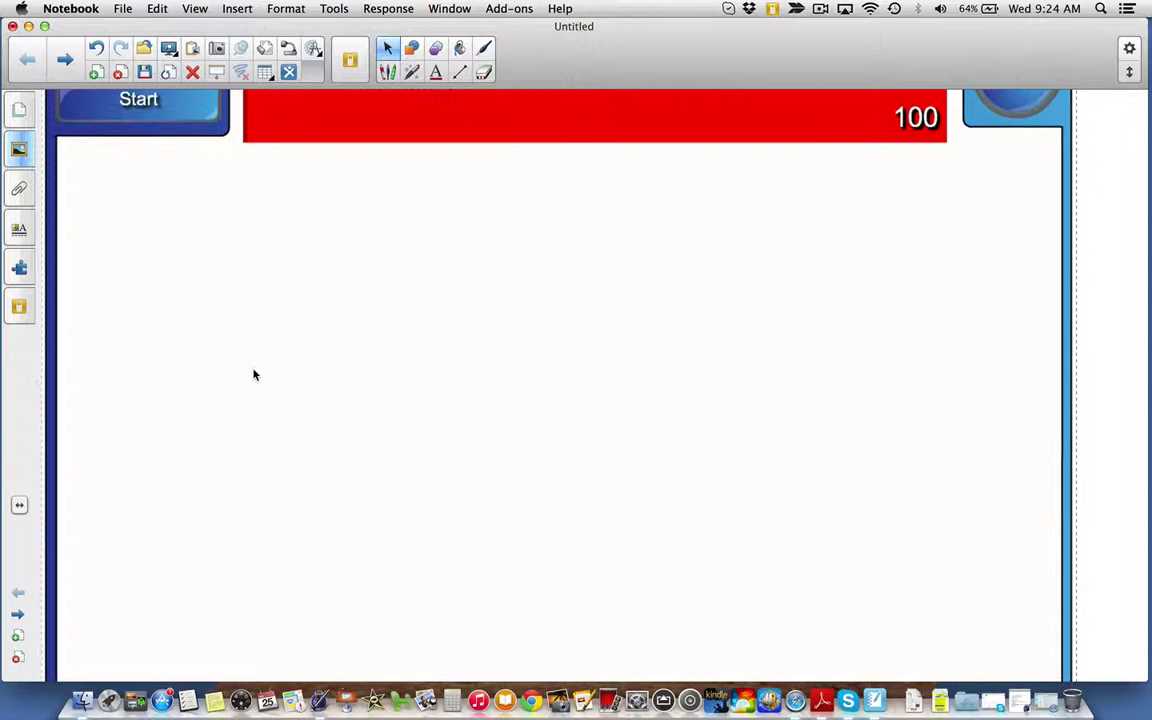
click(180, 172)
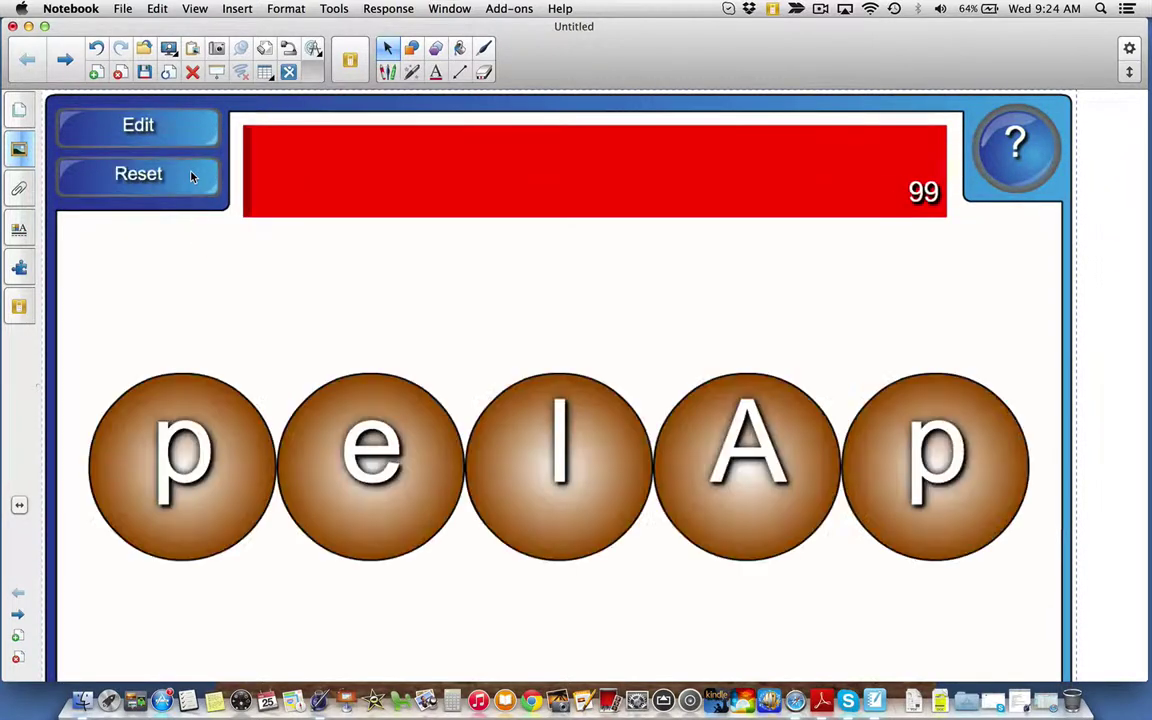
scroll(337, 443, down, 4)
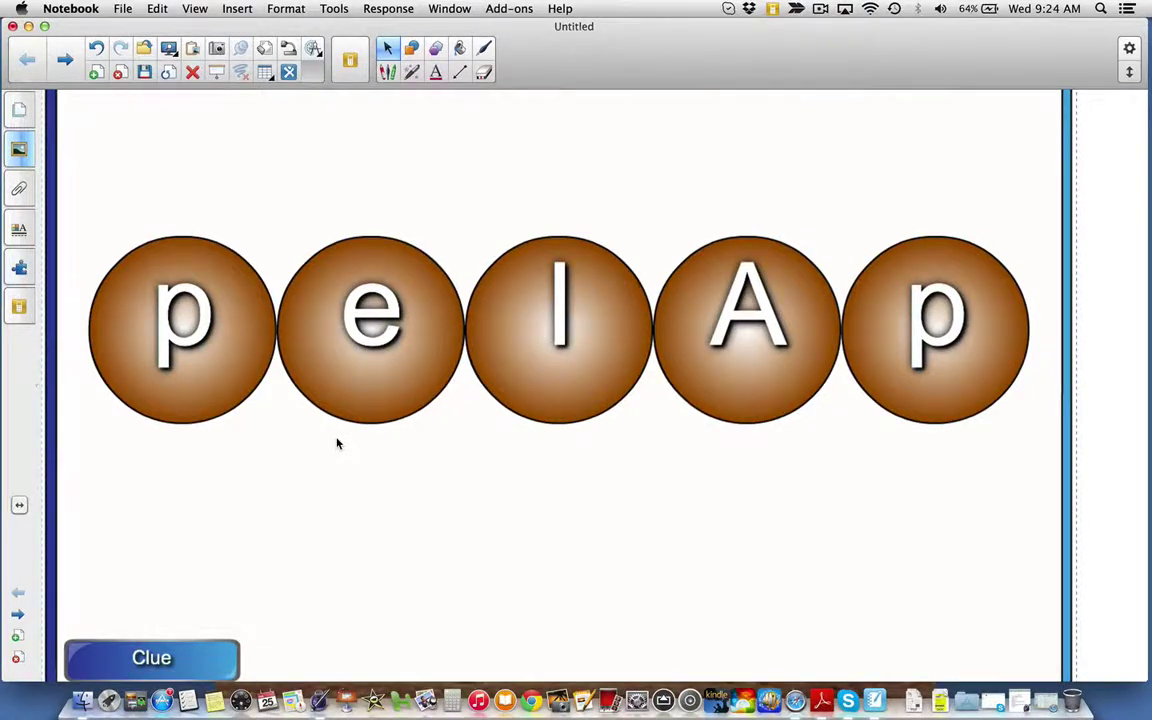
scroll(337, 443, up, 3)
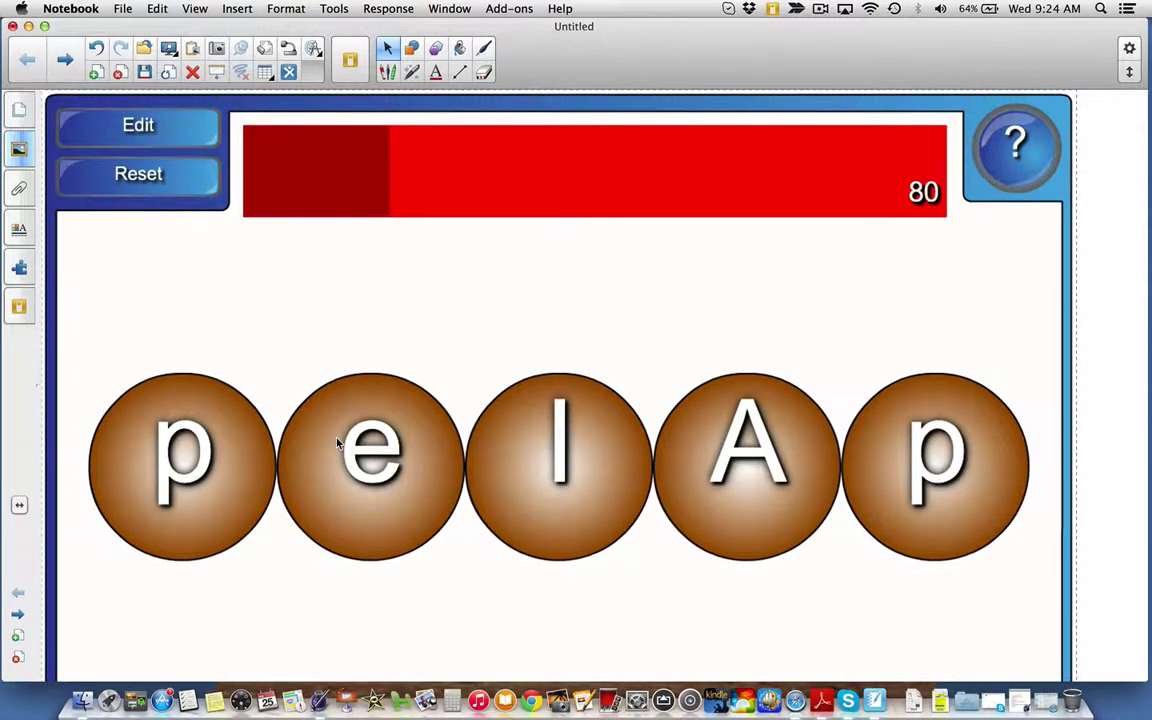
scroll(337, 443, down, 2)
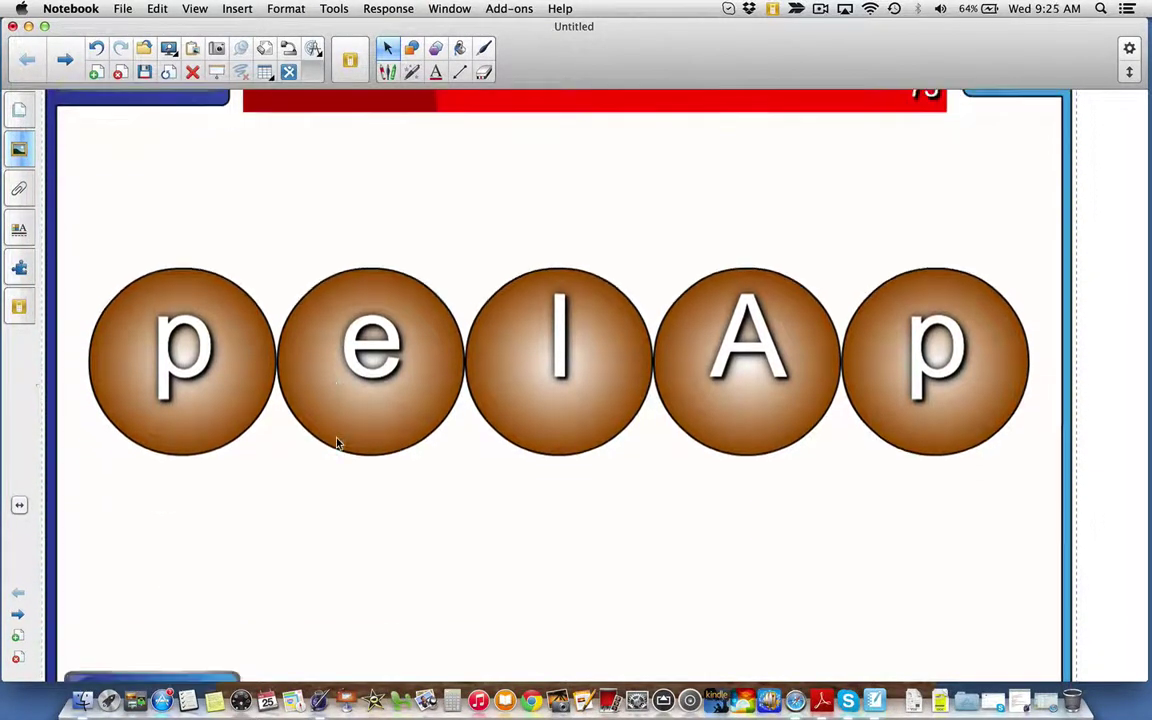
scroll(337, 443, down, 3)
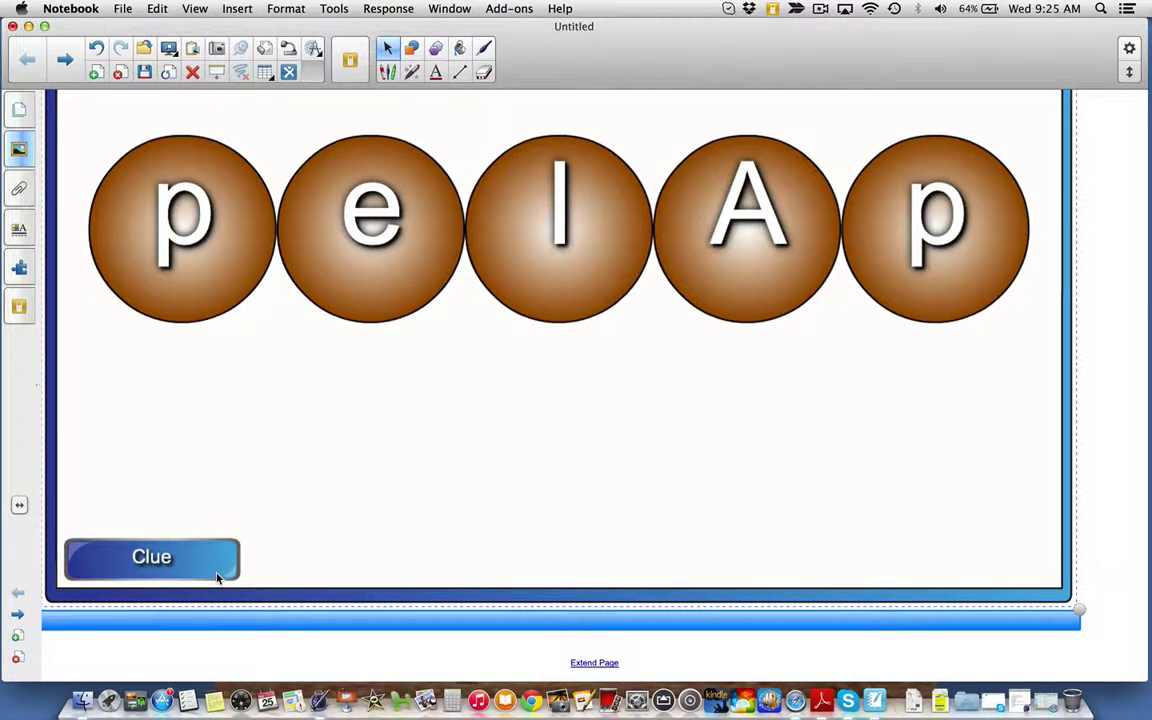
click(217, 575)
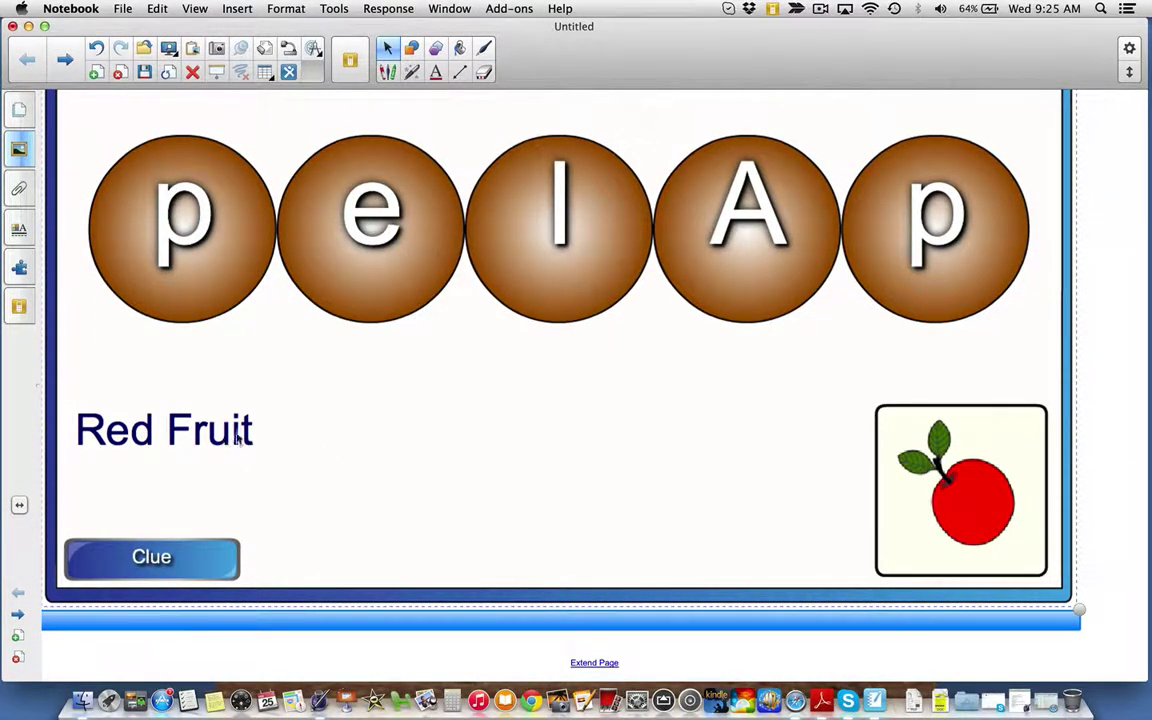
scroll(785, 478, up, 4)
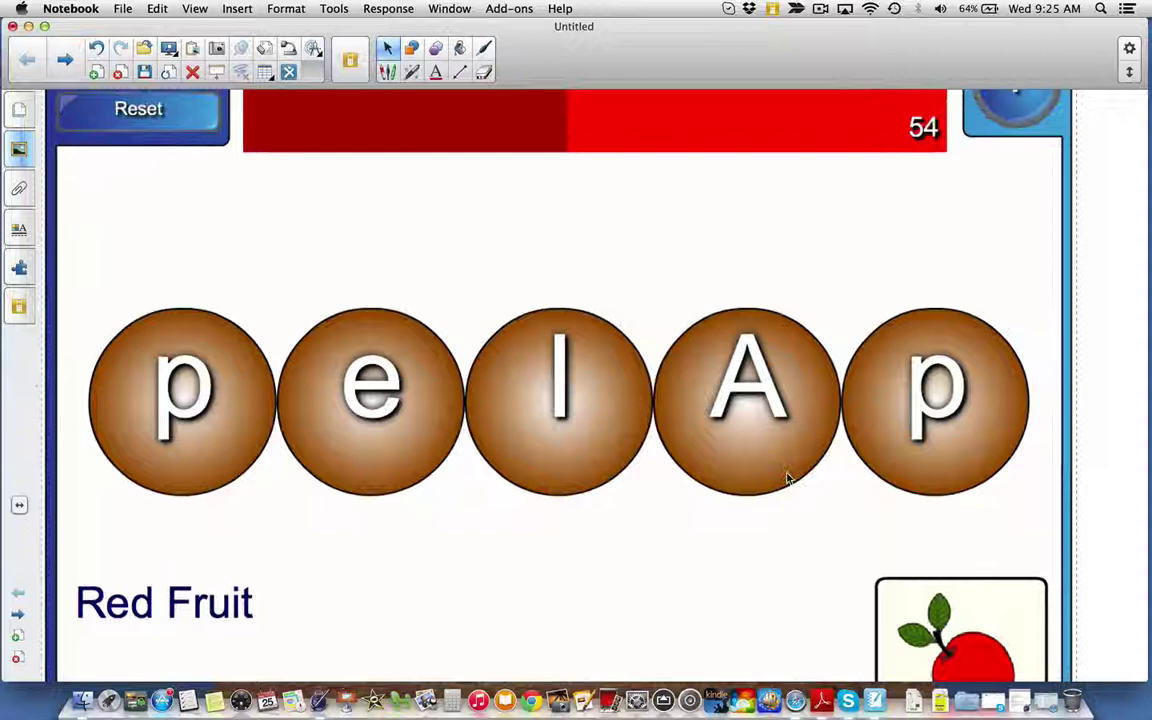
scroll(785, 478, up, 2)
Drag the letter tiles into order to spell Apple.
drag(785, 478, 115, 402)
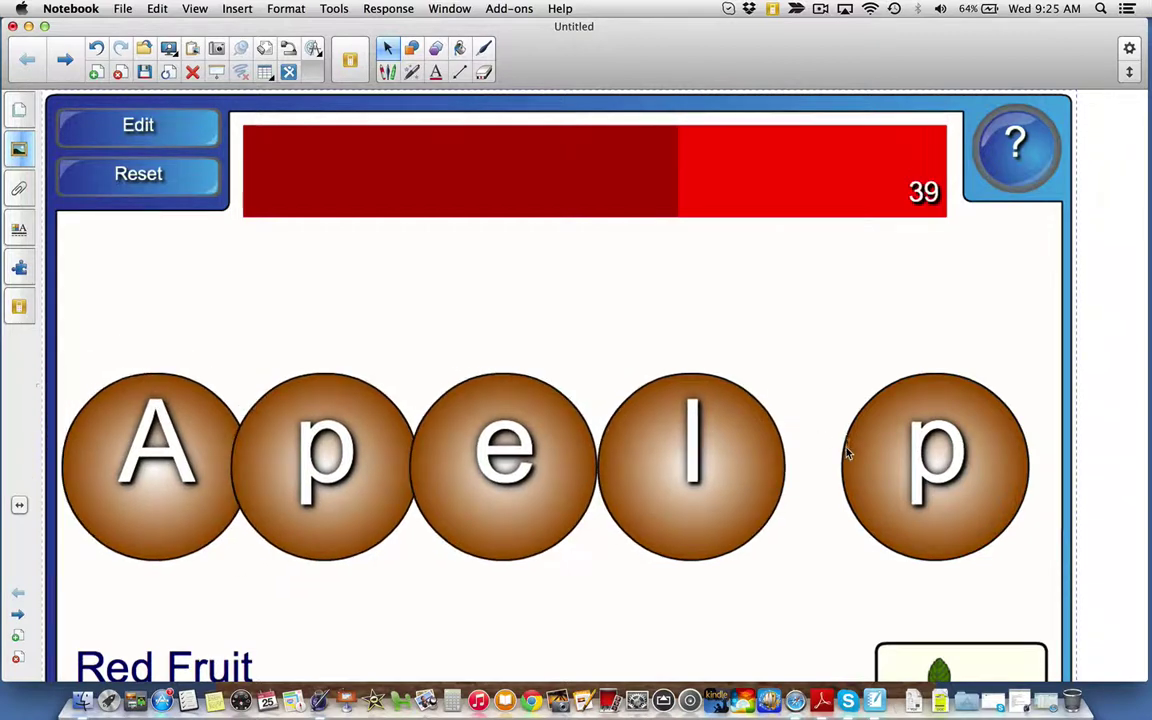
drag(847, 453, 484, 532)
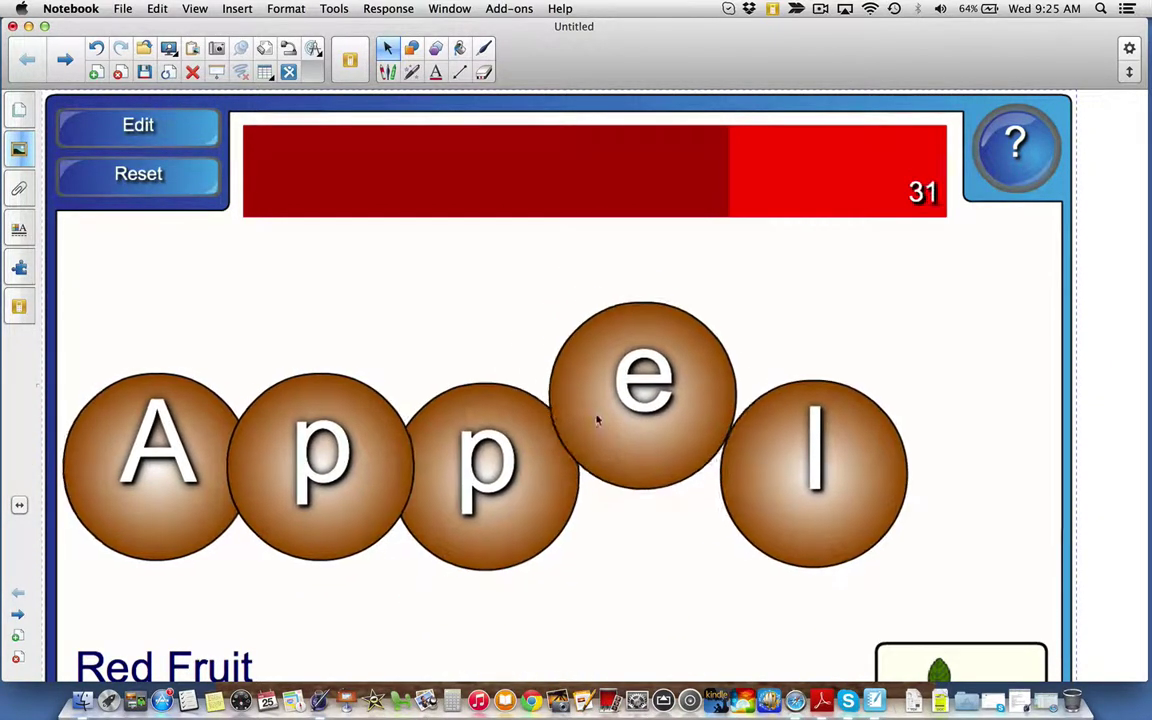
drag(597, 420, 975, 392)
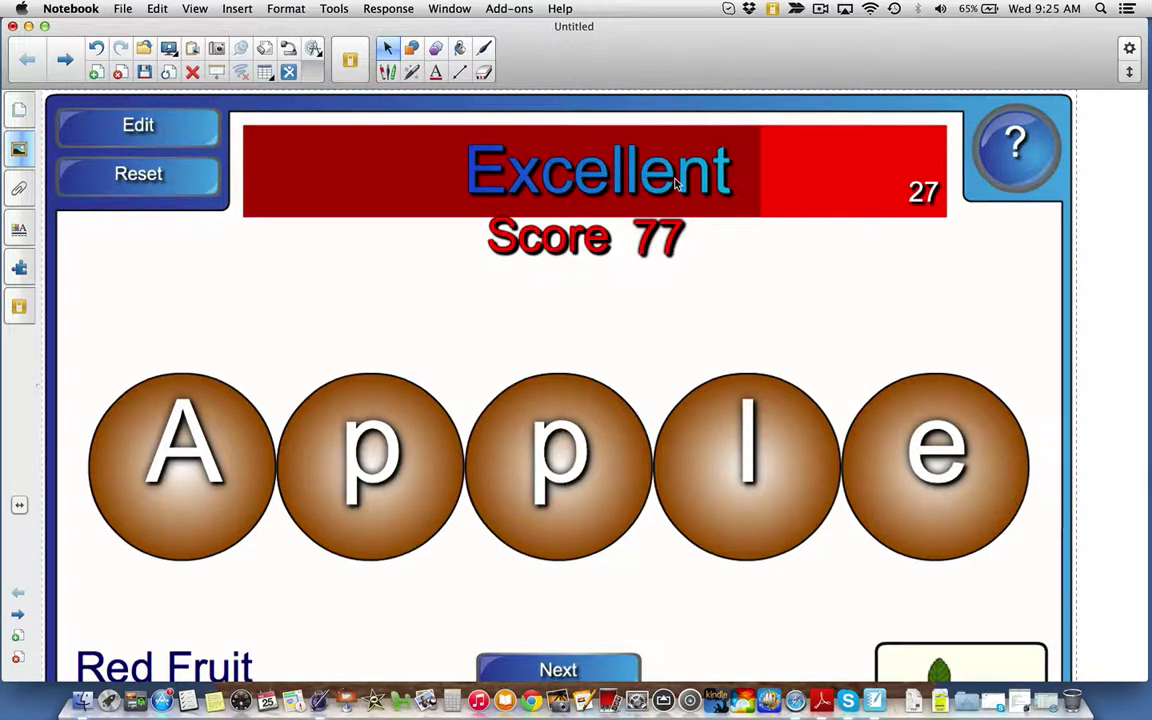
Browse the Gallery's Lesson Activity Toolkit 2.0 Activities to the Category sort - image folder.
click(20, 149)
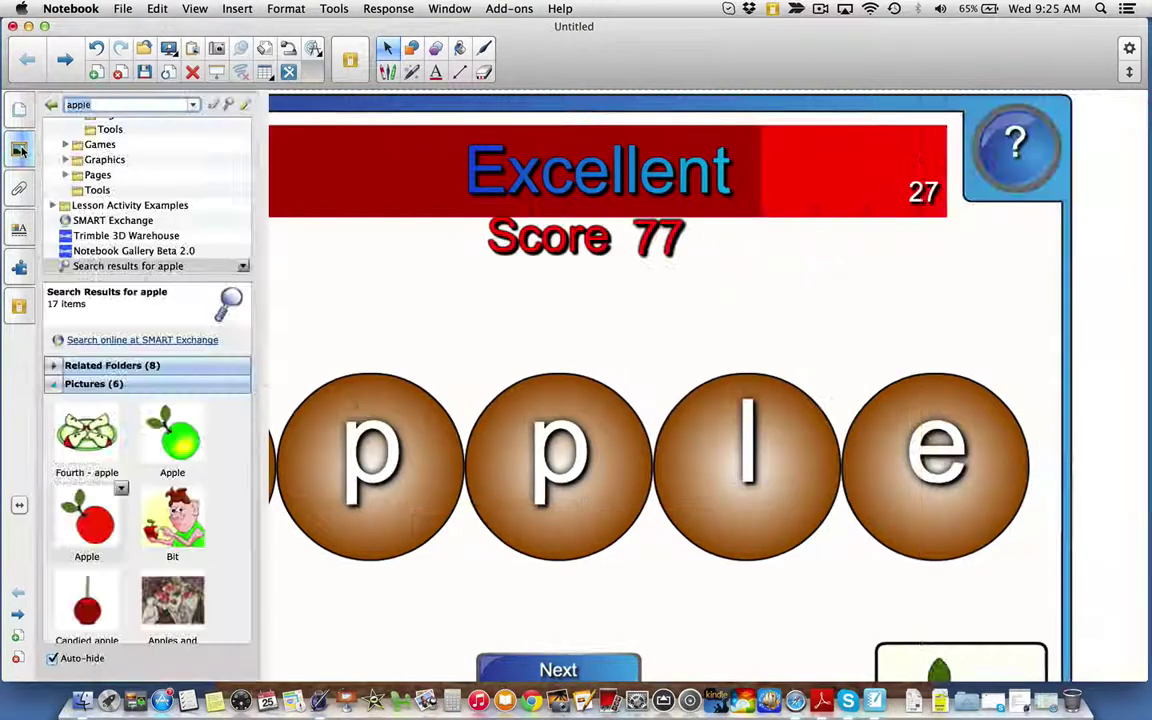
scroll(113, 138, up, 3)
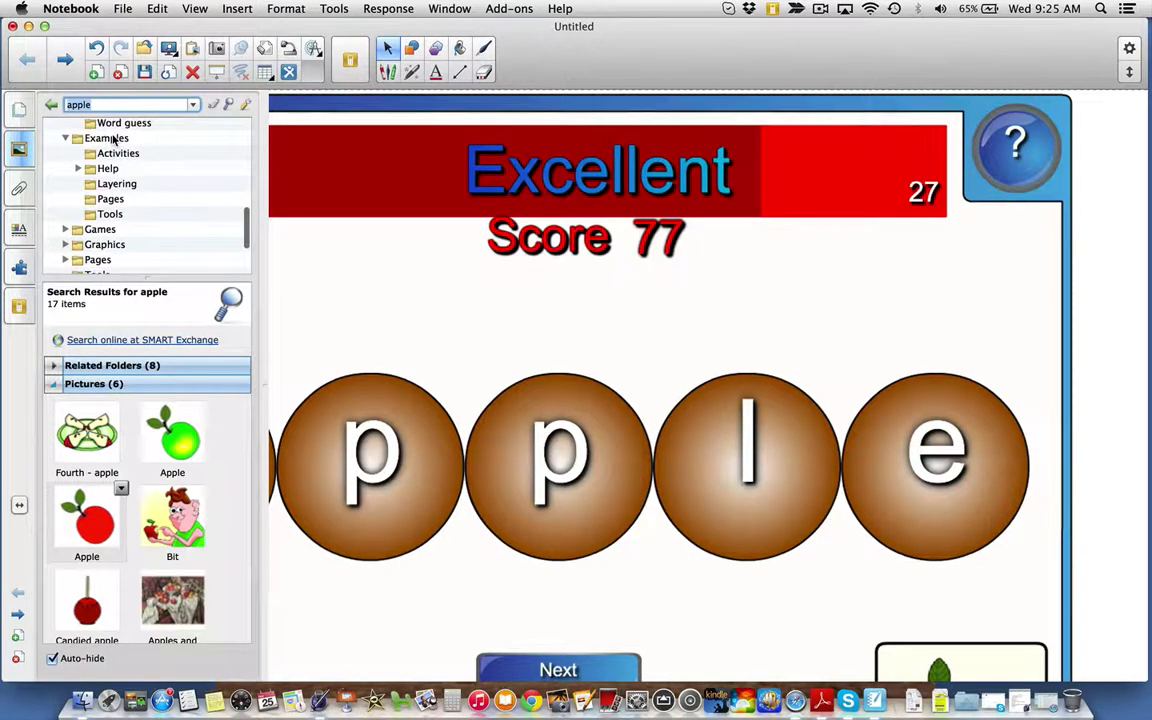
scroll(113, 140, up, 6)
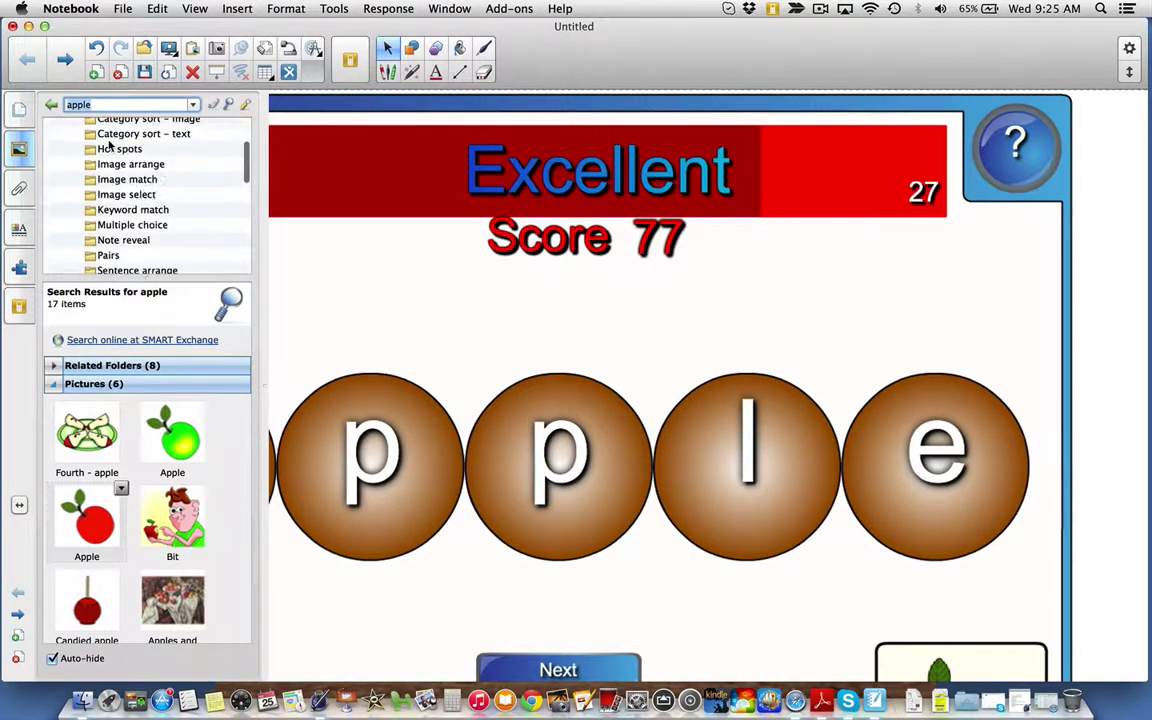
scroll(110, 145, up, 5)
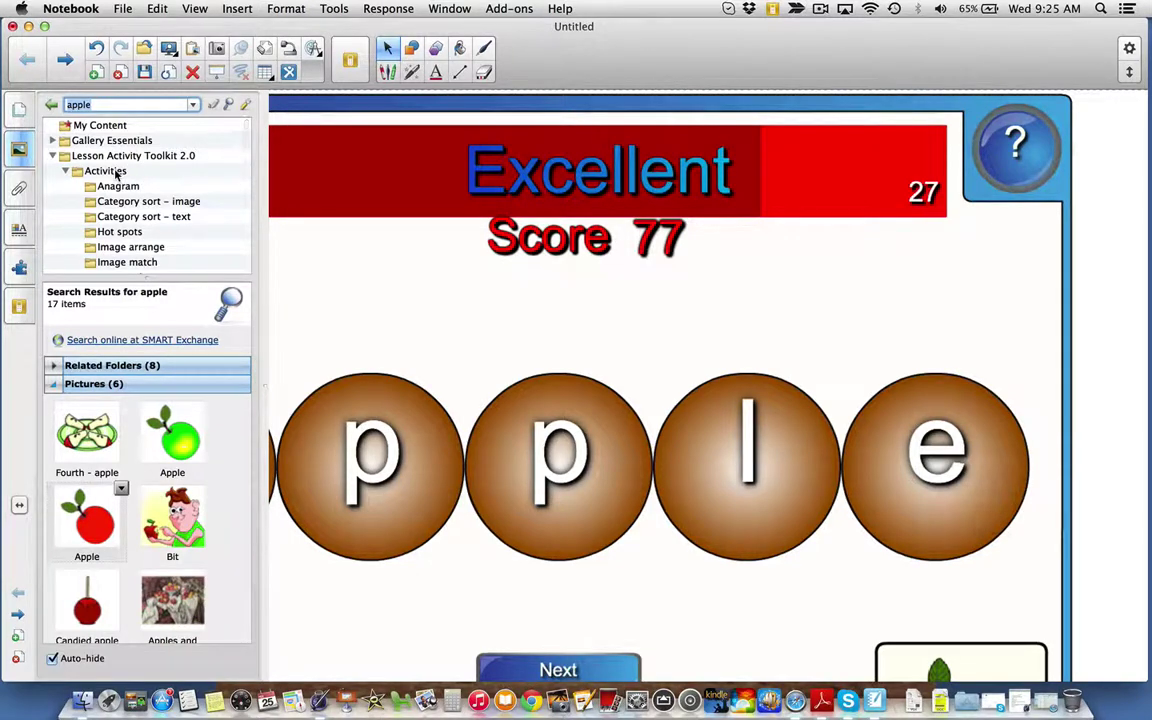
scroll(126, 236, down, 4)
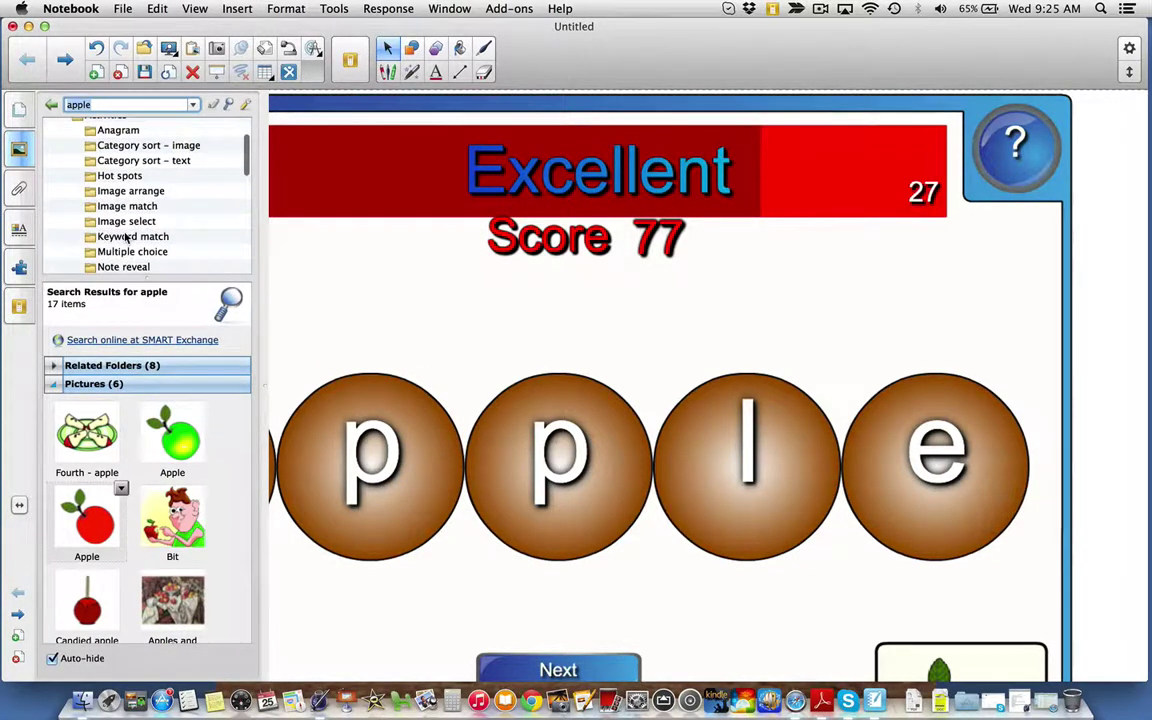
click(151, 146)
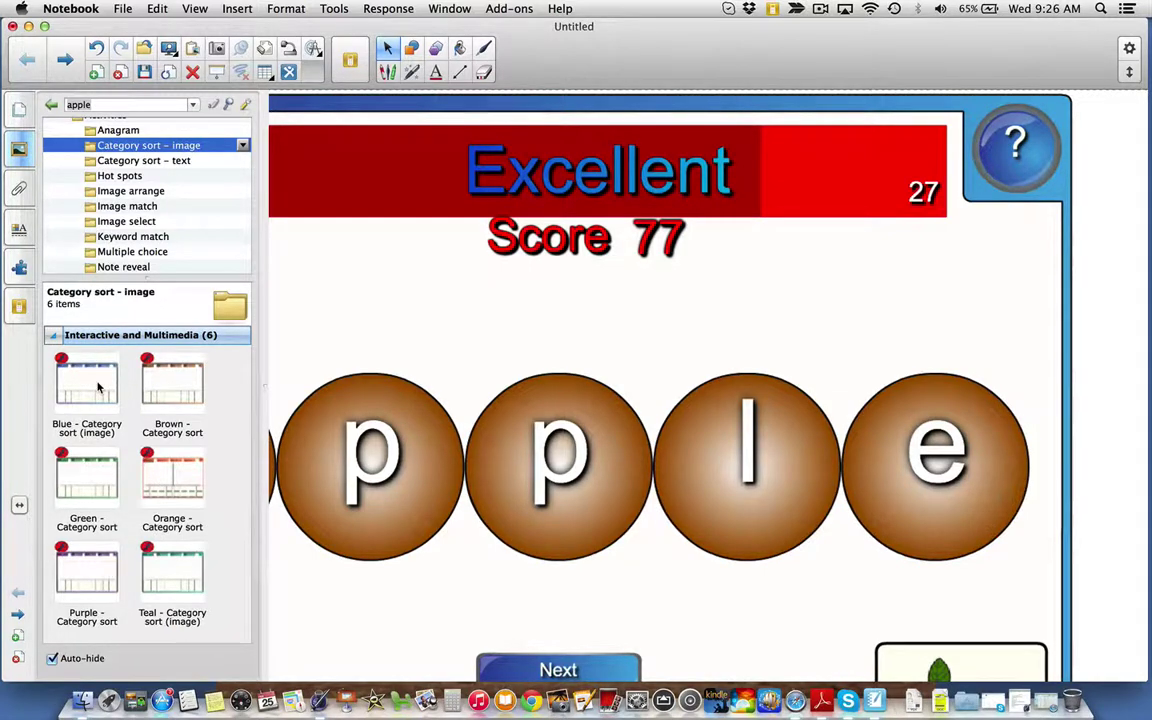
Drag Blue - Category sort (image) onto the page, then resize and reposition the Notebook window.
drag(91, 388, 518, 357)
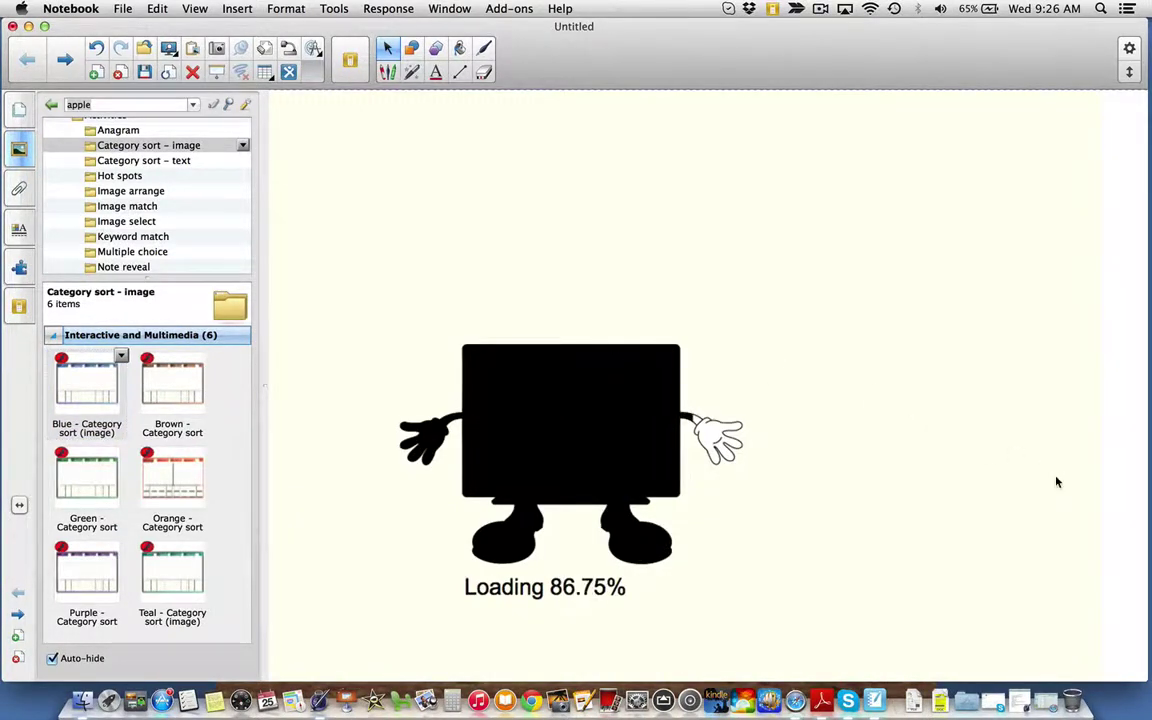
drag(1148, 684, 912, 668)
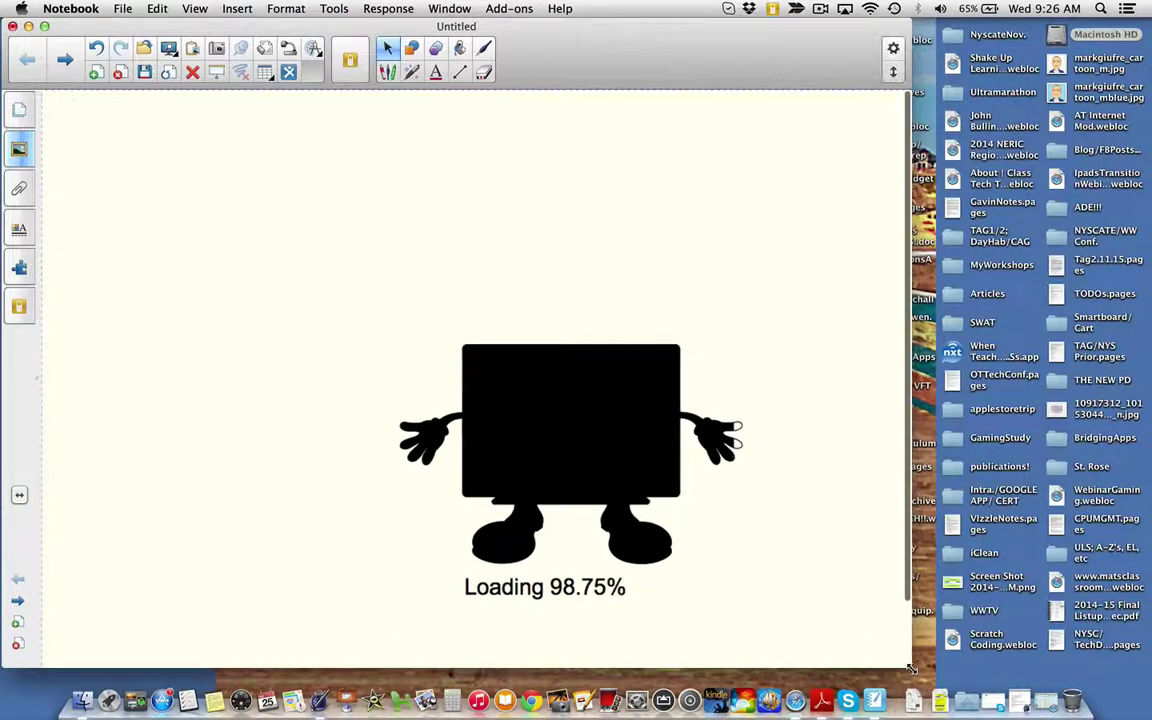
drag(718, 48, 792, 44)
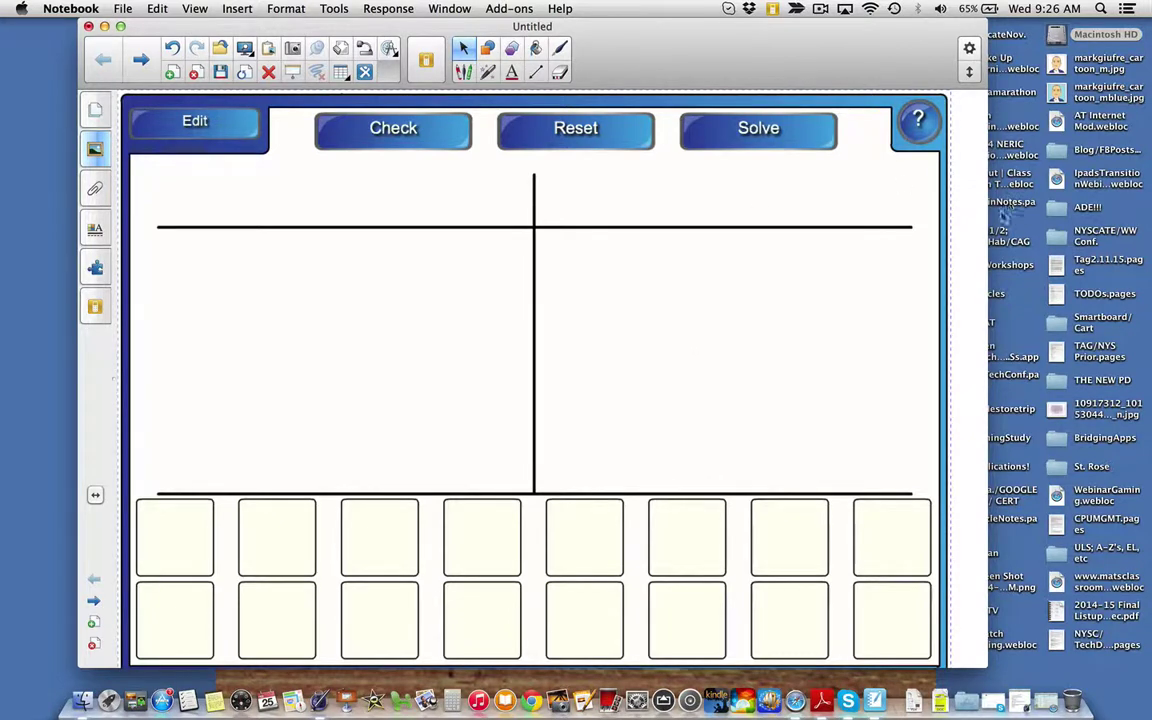
drag(988, 226, 1020, 228)
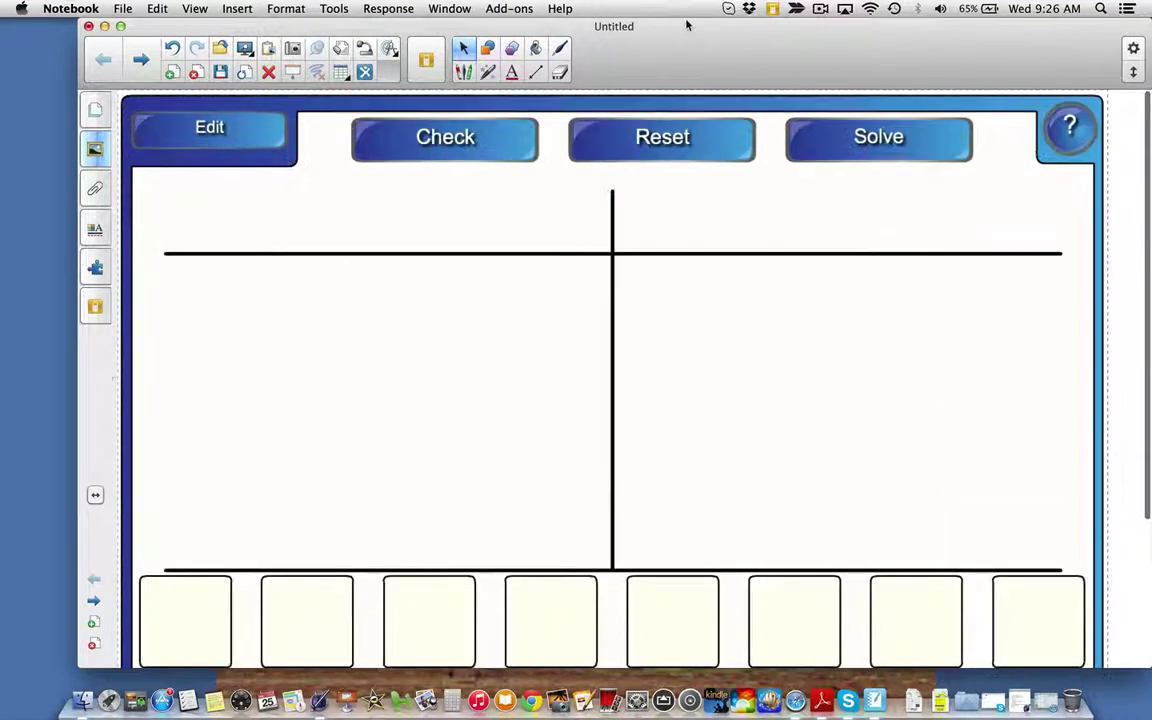
drag(686, 23, 639, 24)
scroll(652, 250, down, 5)
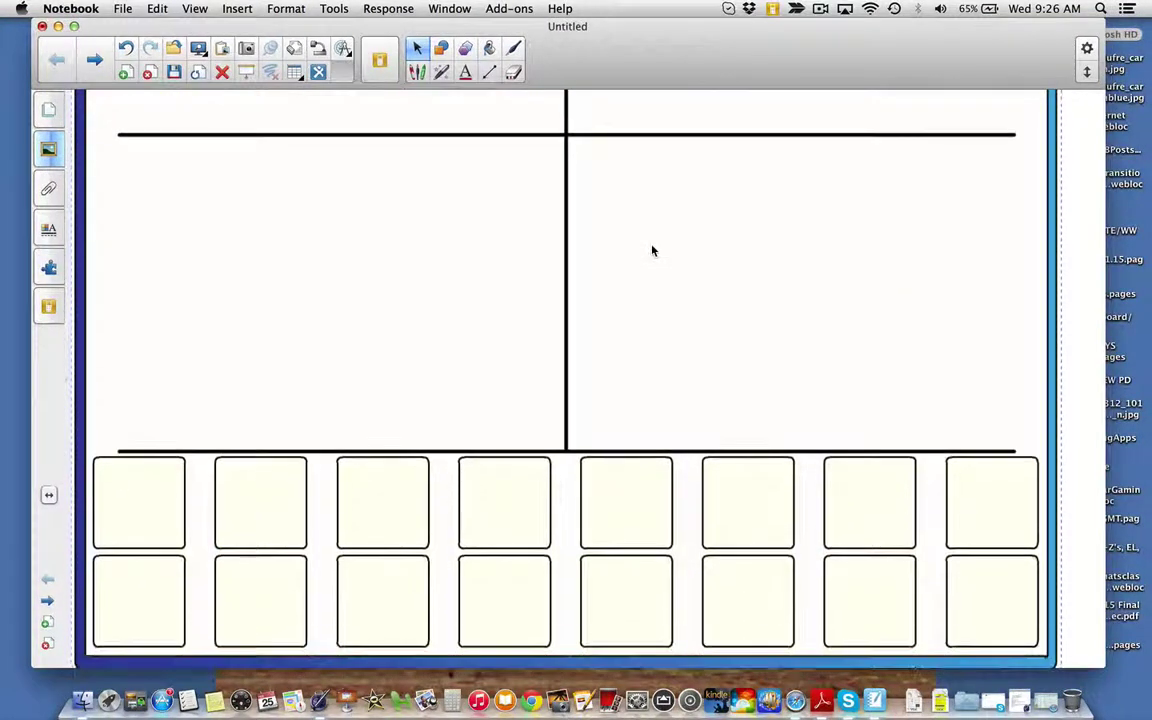
scroll(652, 250, up, 5)
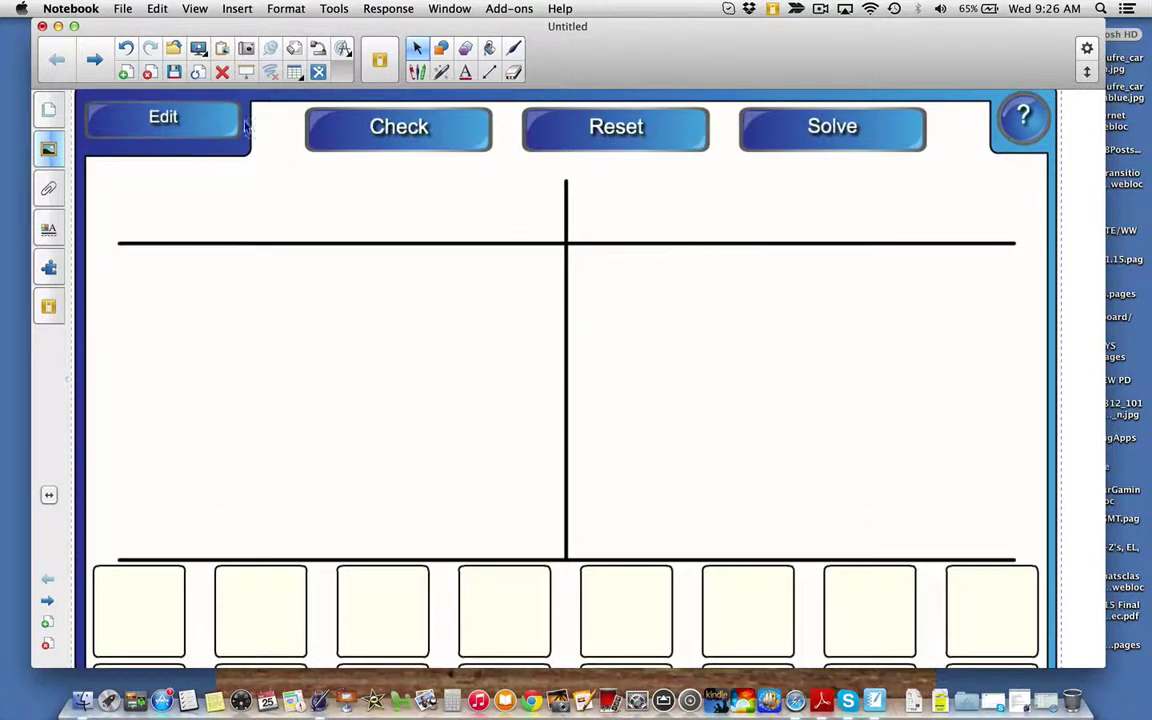
In the sort settings, label the two columns Fruits and Vegetables.
click(233, 124)
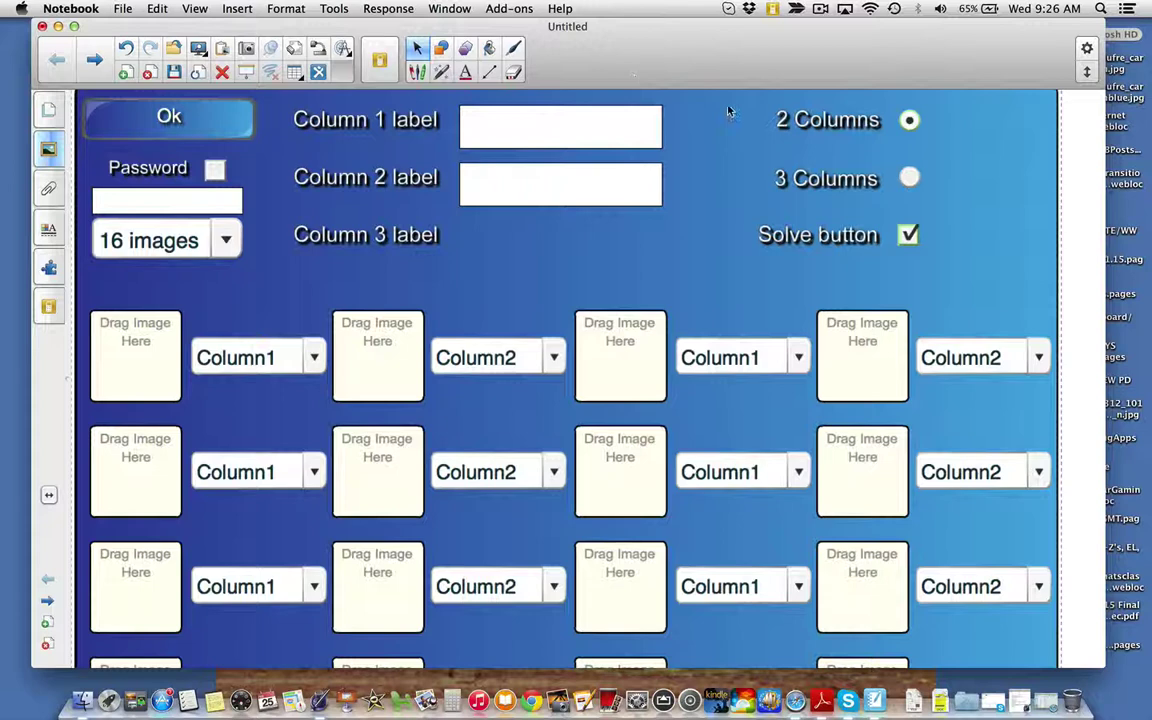
click(503, 128)
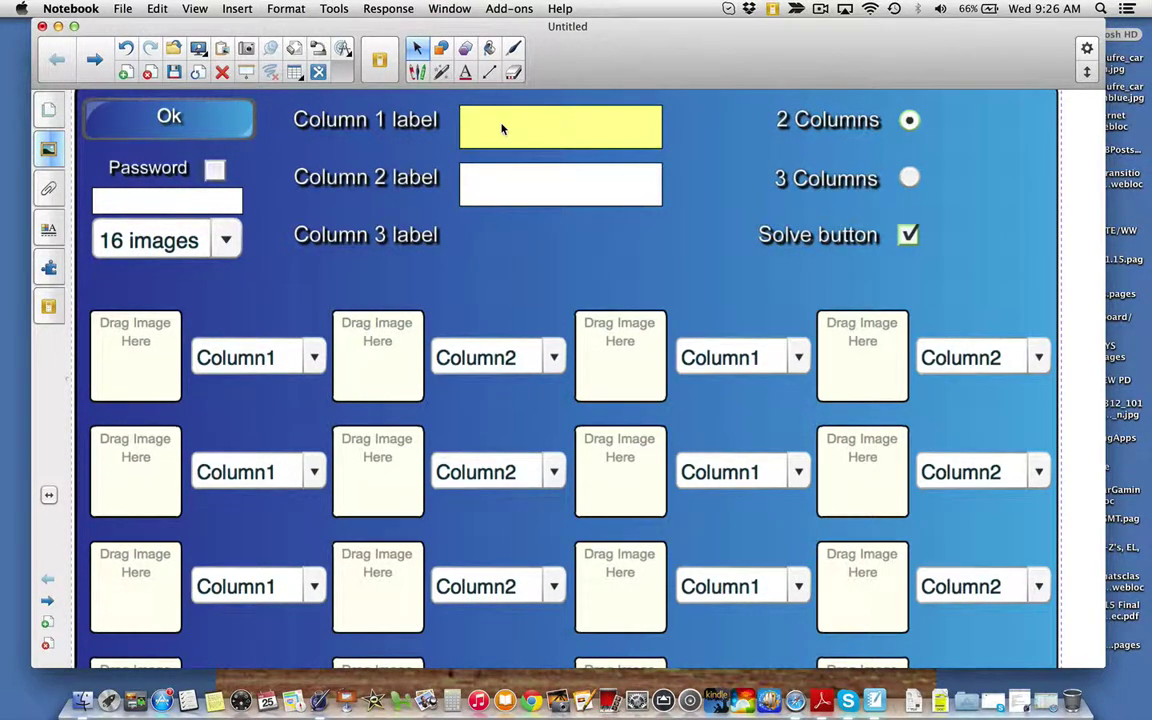
text(Fruits)
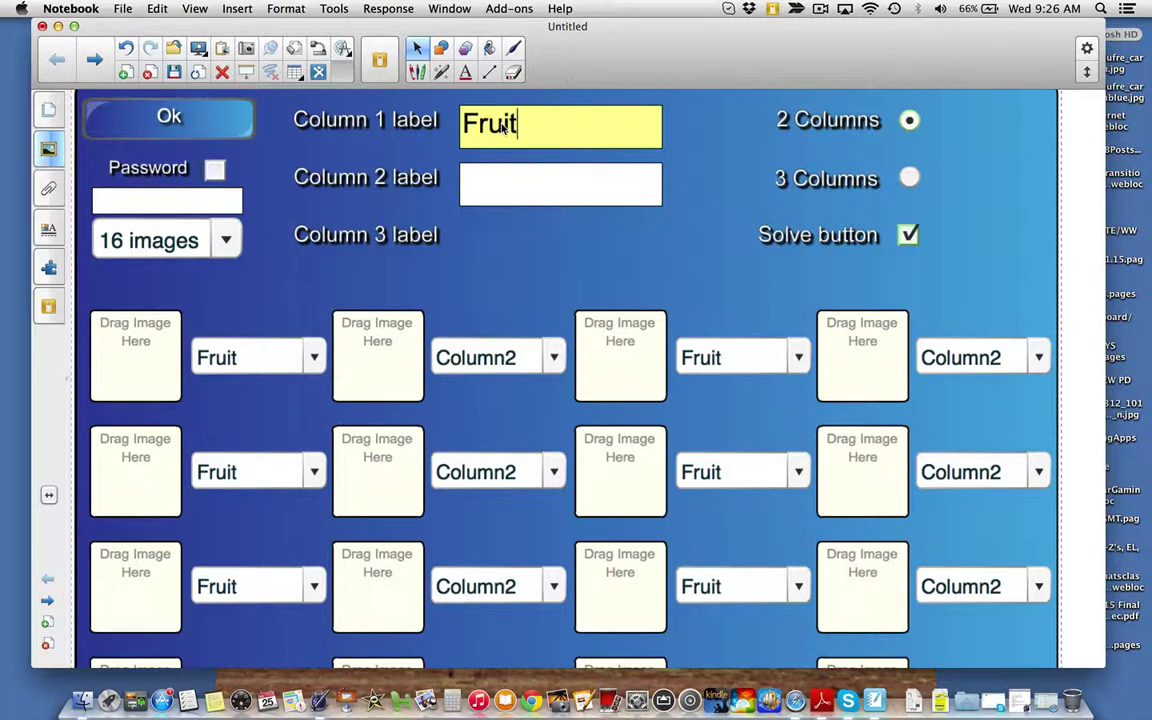
key(Tab)
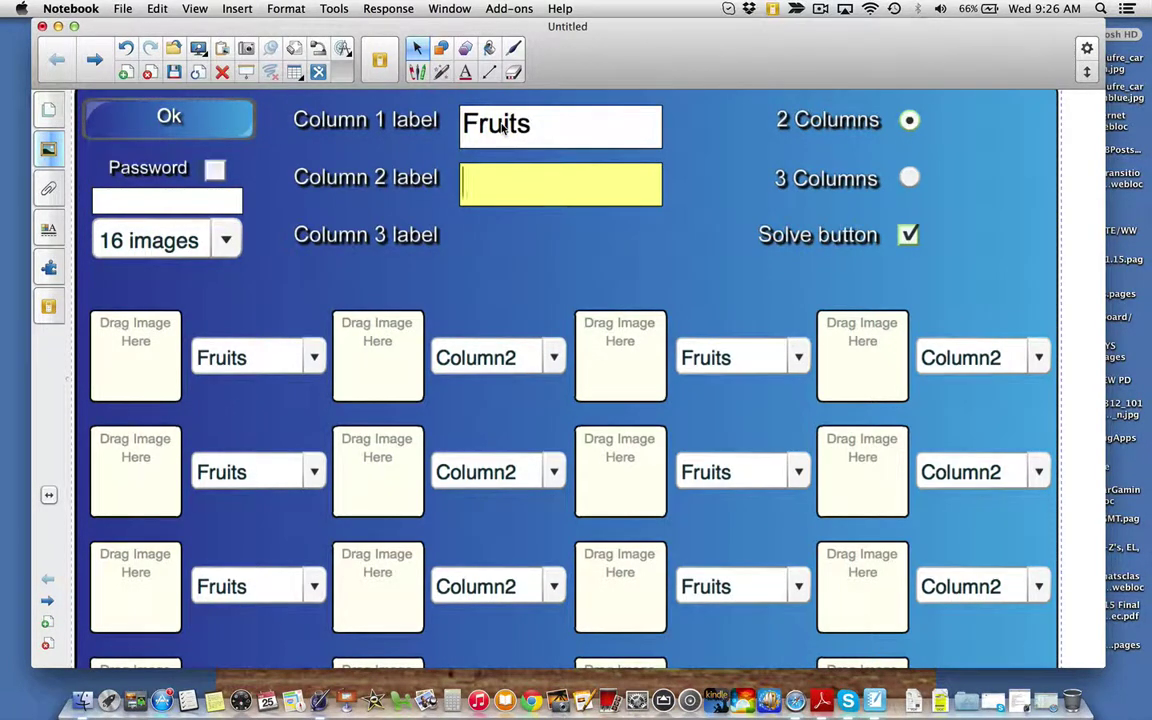
text(Vegetables)
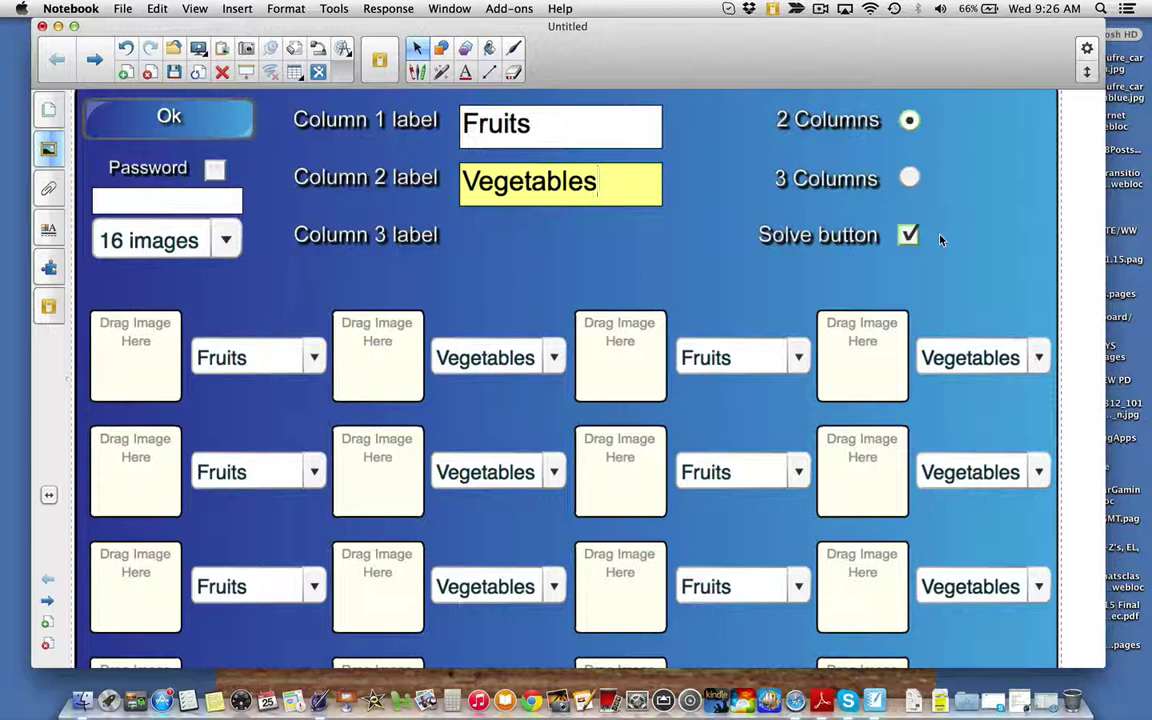
scroll(570, 258, down, 3)
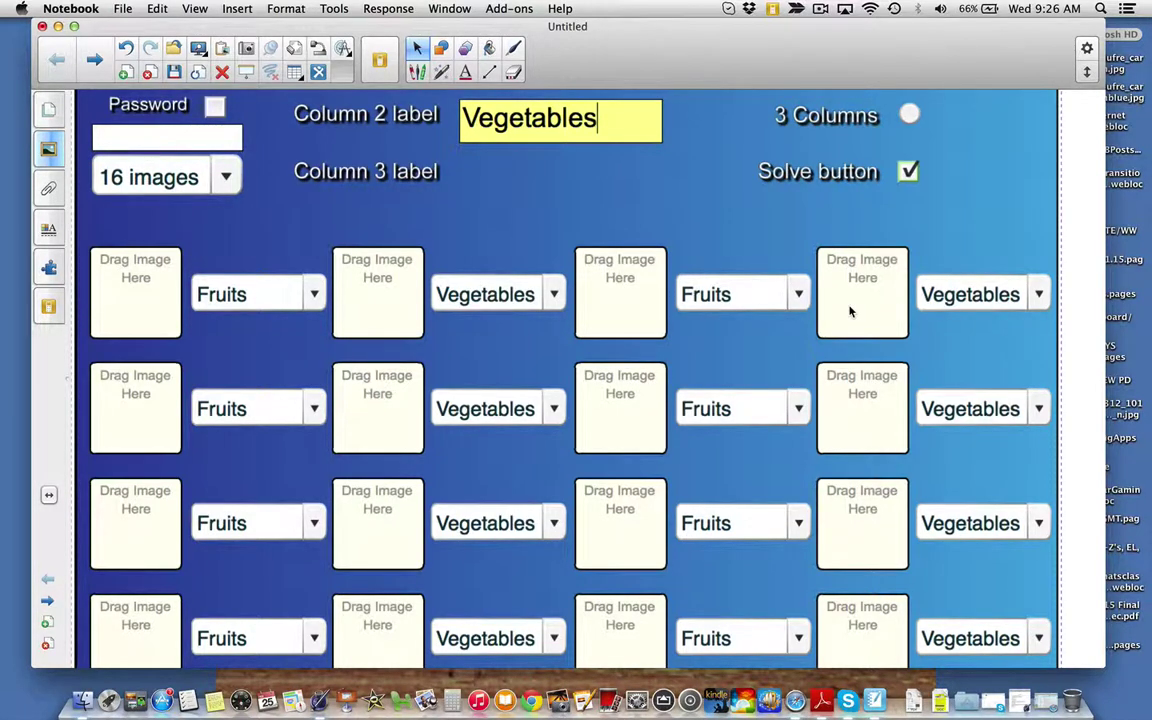
Keep the first image's category as Fruits and reduce the activity to 4 images.
click(314, 295)
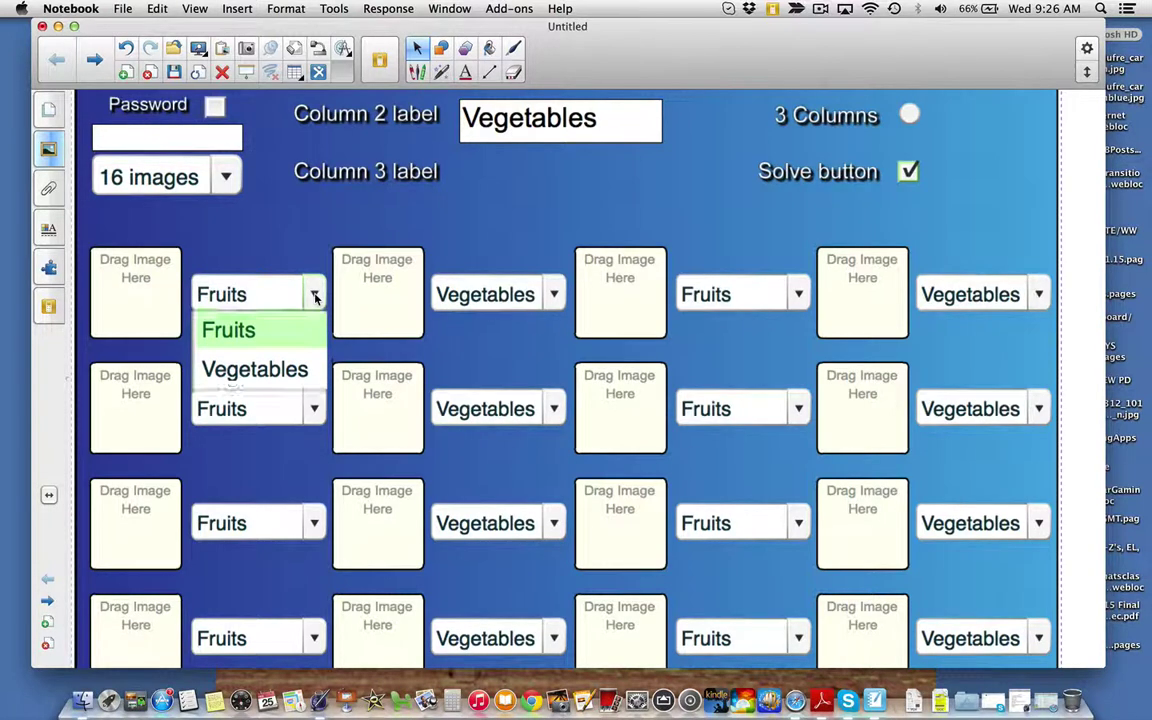
click(314, 298)
scroll(309, 215, up, 3)
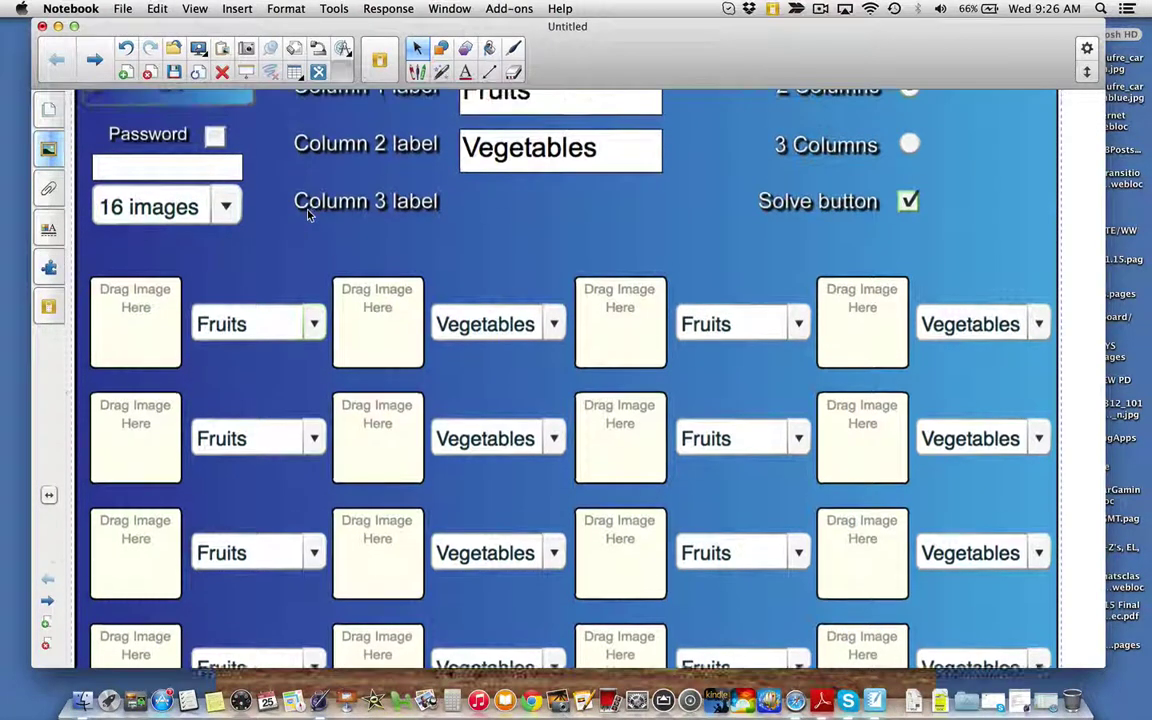
click(225, 246)
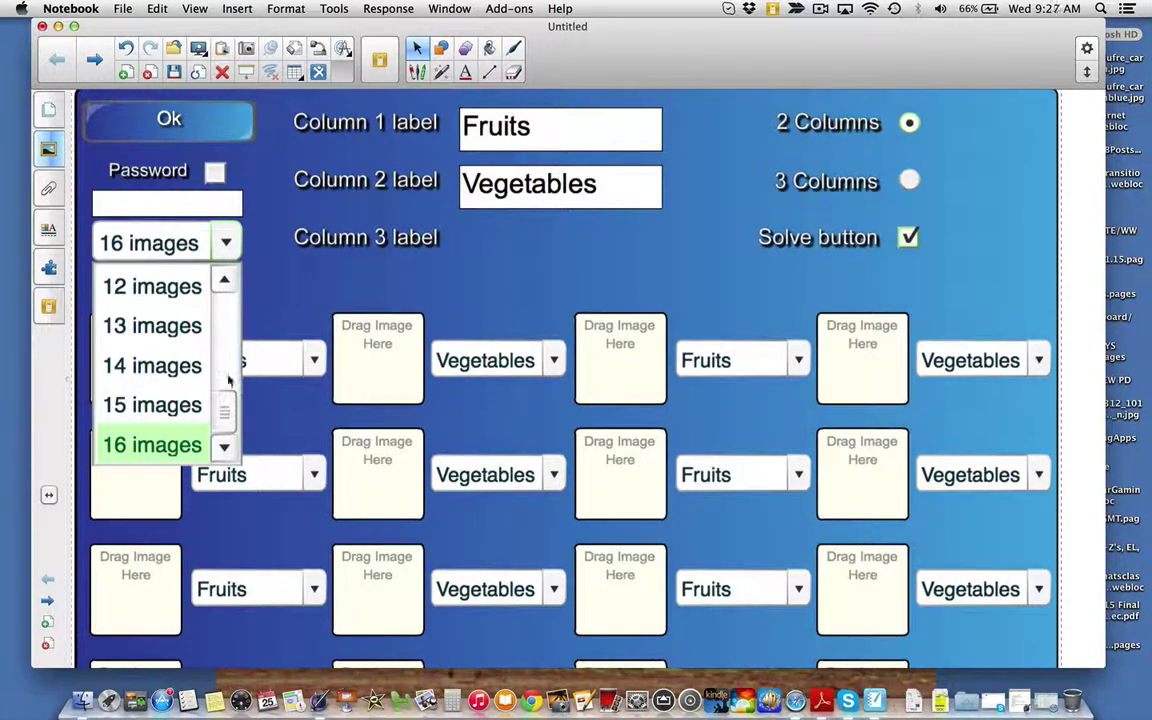
scroll(208, 345, up, 5)
scroll(226, 309, up, 2)
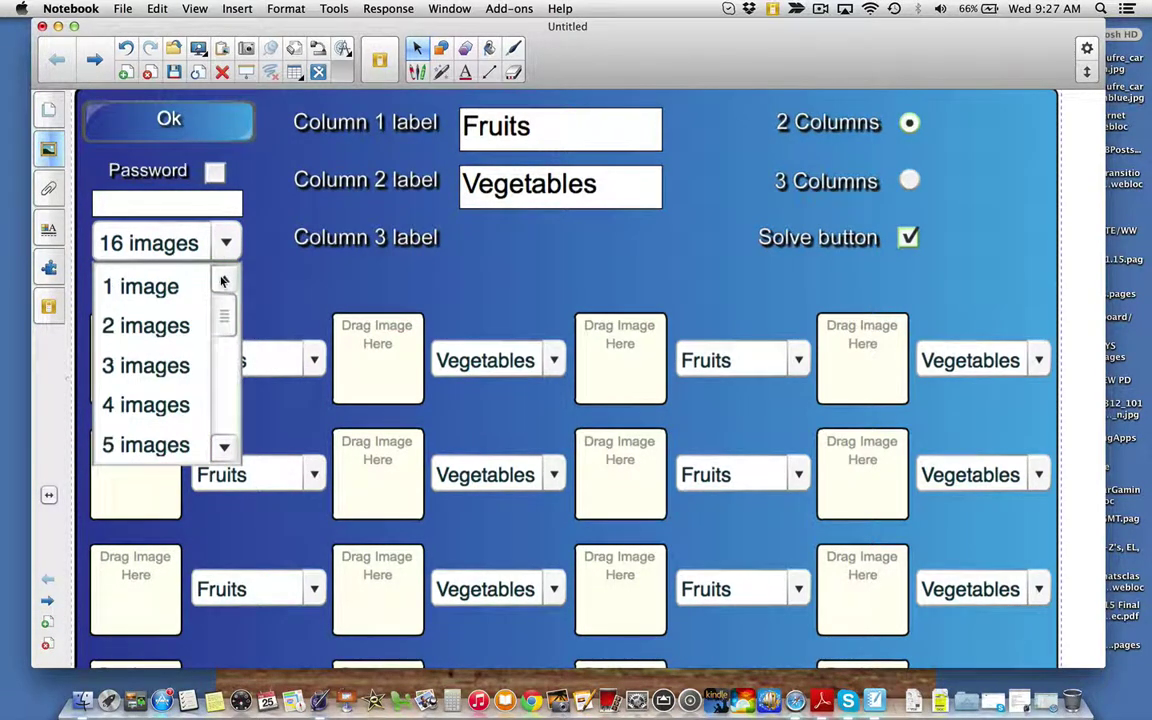
scroll(208, 400, down, 5)
scroll(225, 250, up, 10)
click(148, 403)
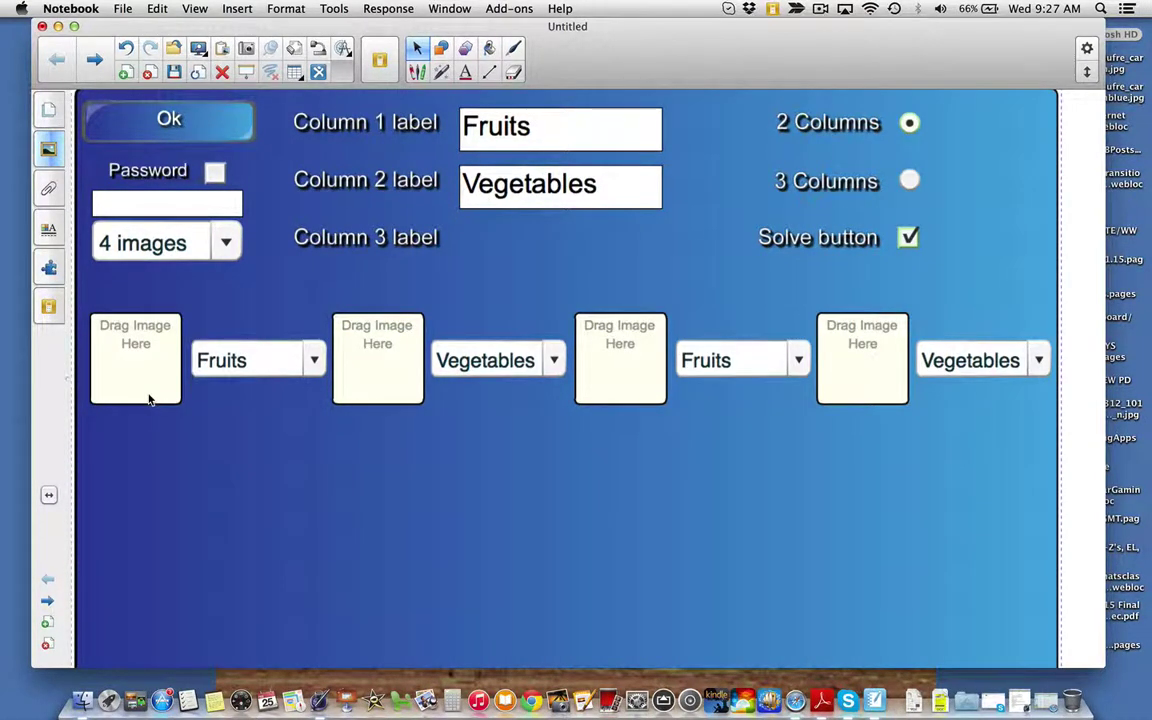
scroll(148, 400, up, 1)
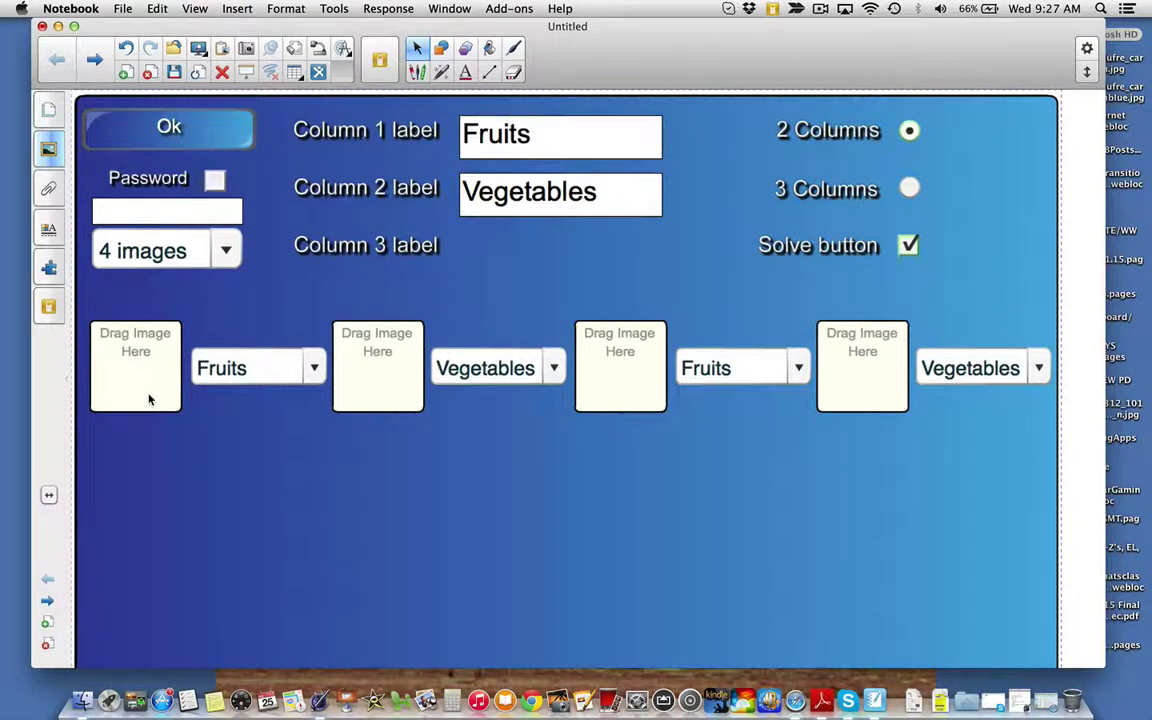
Search the Gallery for apple and place the apple picture in the first image box.
click(49, 149)
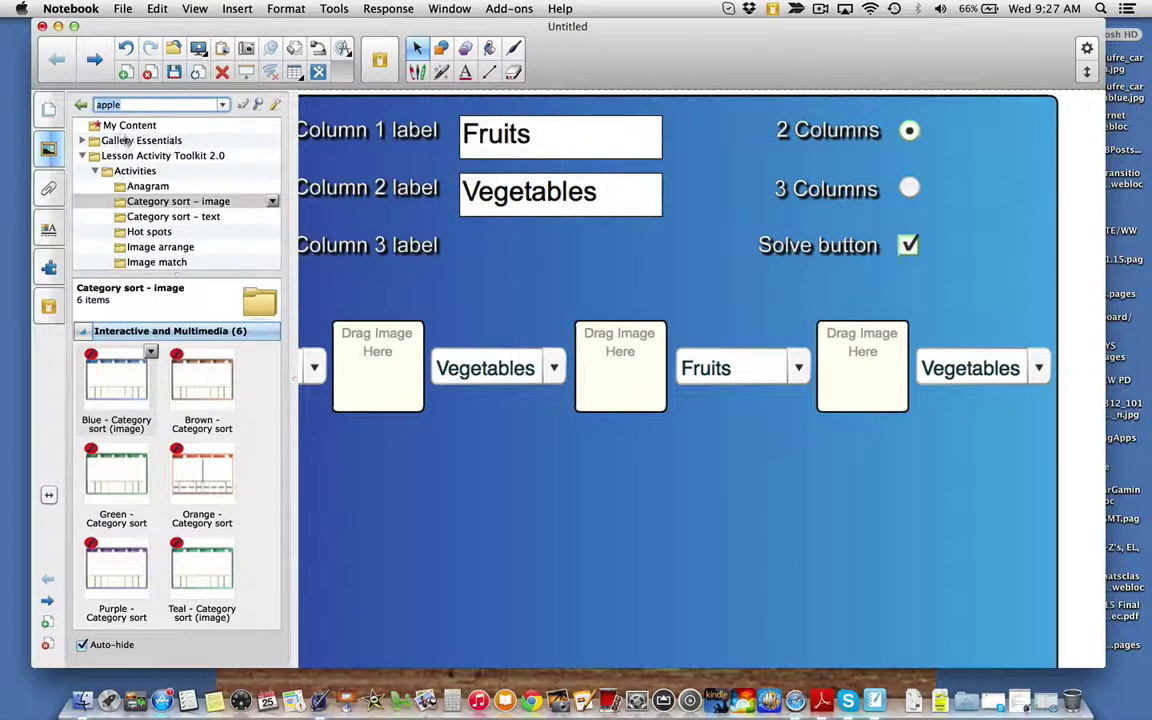
key(Return)
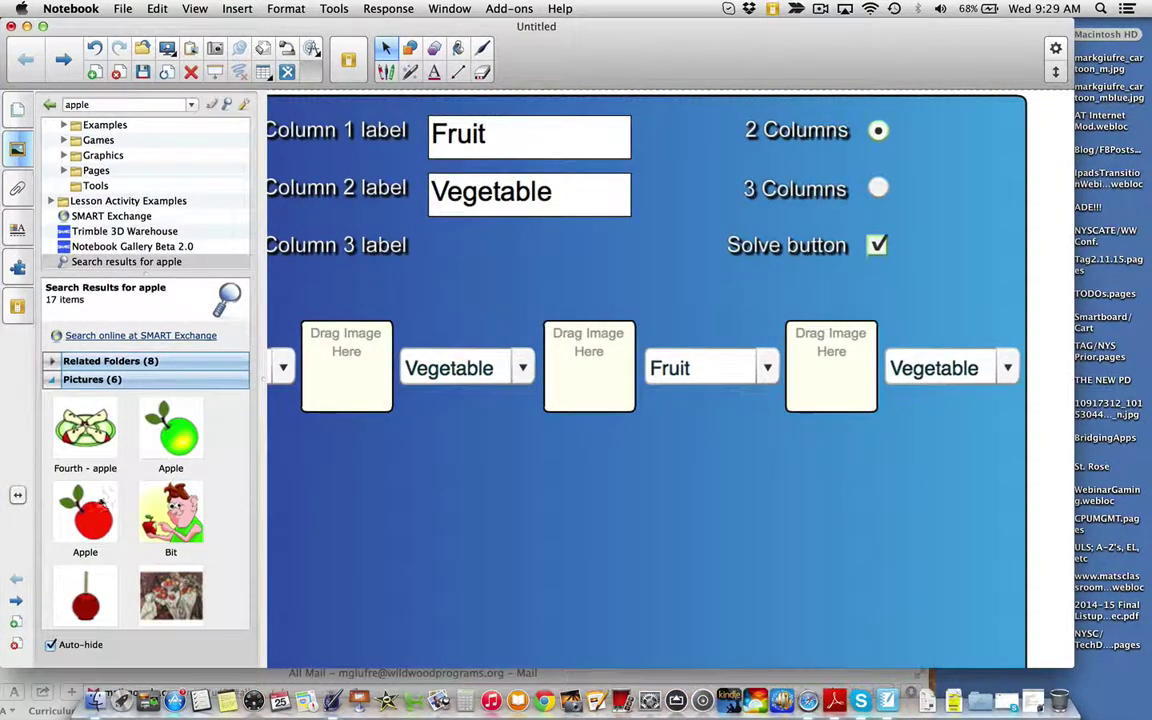
drag(85, 512, 373, 509)
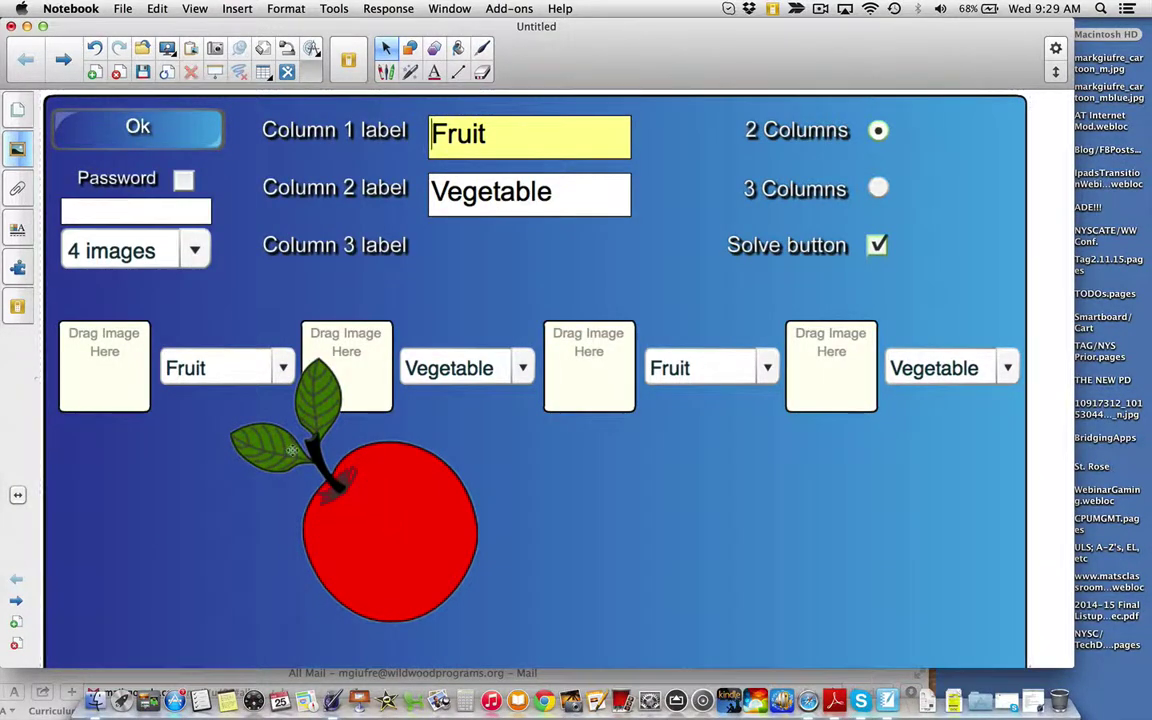
drag(373, 486, 105, 378)
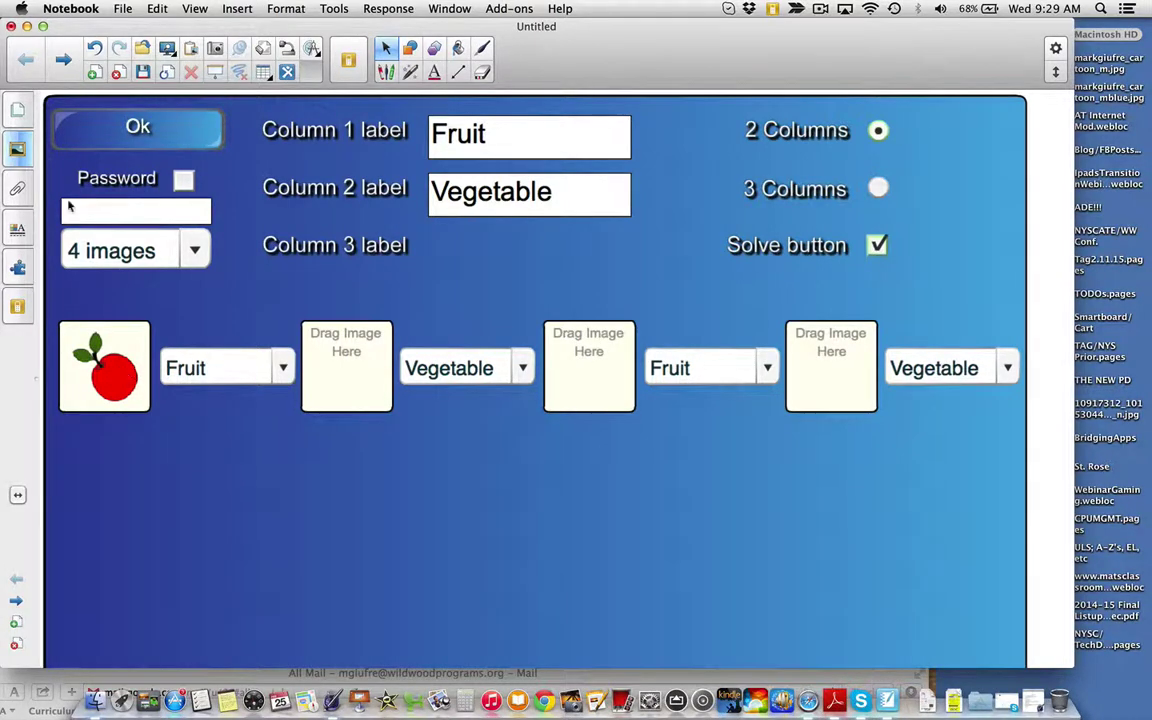
Search for 'carrot' and drop the carrots picture into the second image box.
click(17, 148)
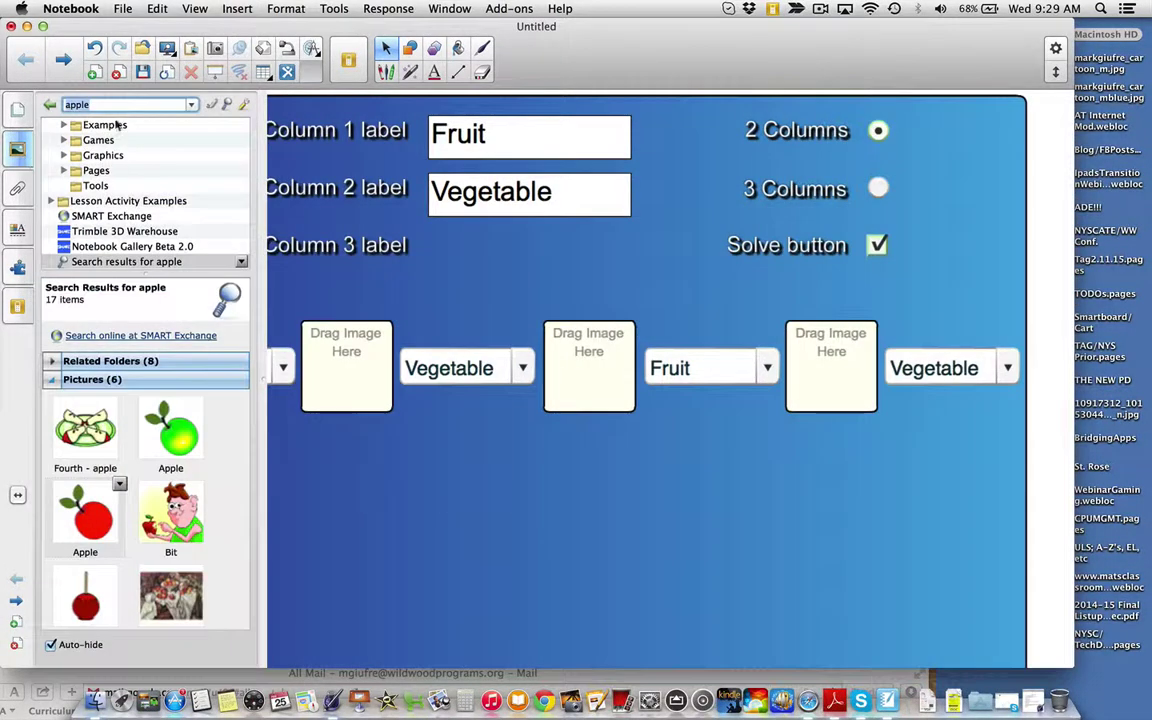
text(carrot)
key(Return)
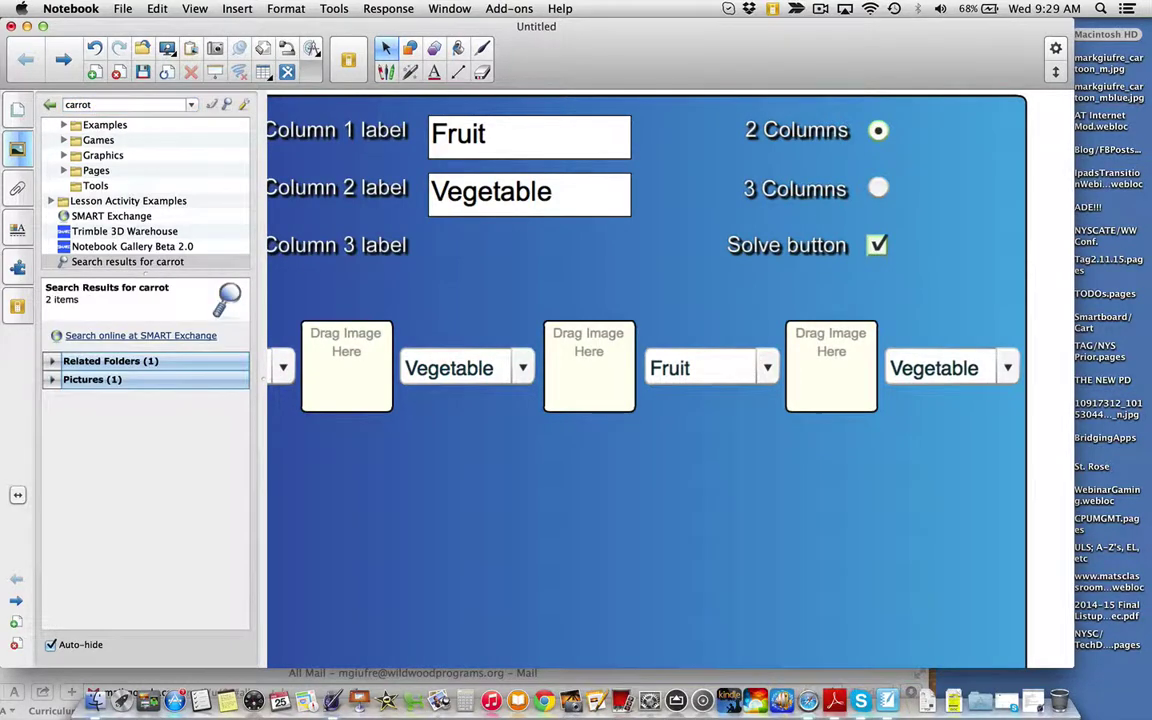
click(52, 379)
drag(80, 425, 270, 446)
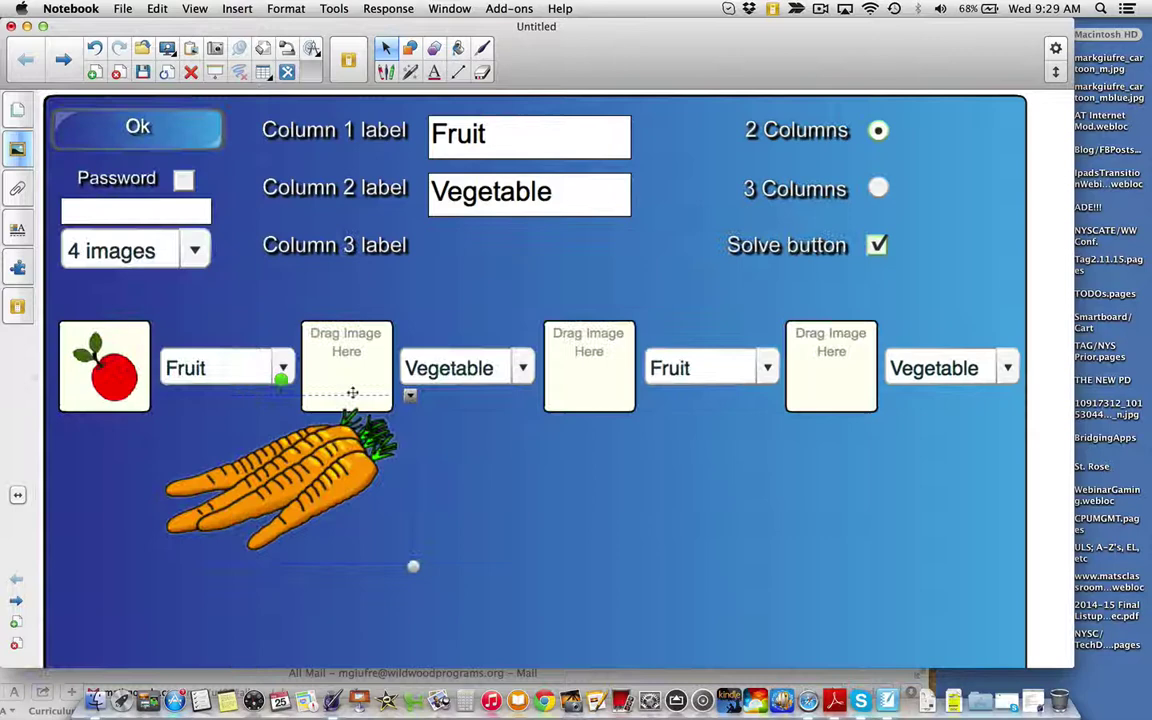
drag(321, 396, 334, 373)
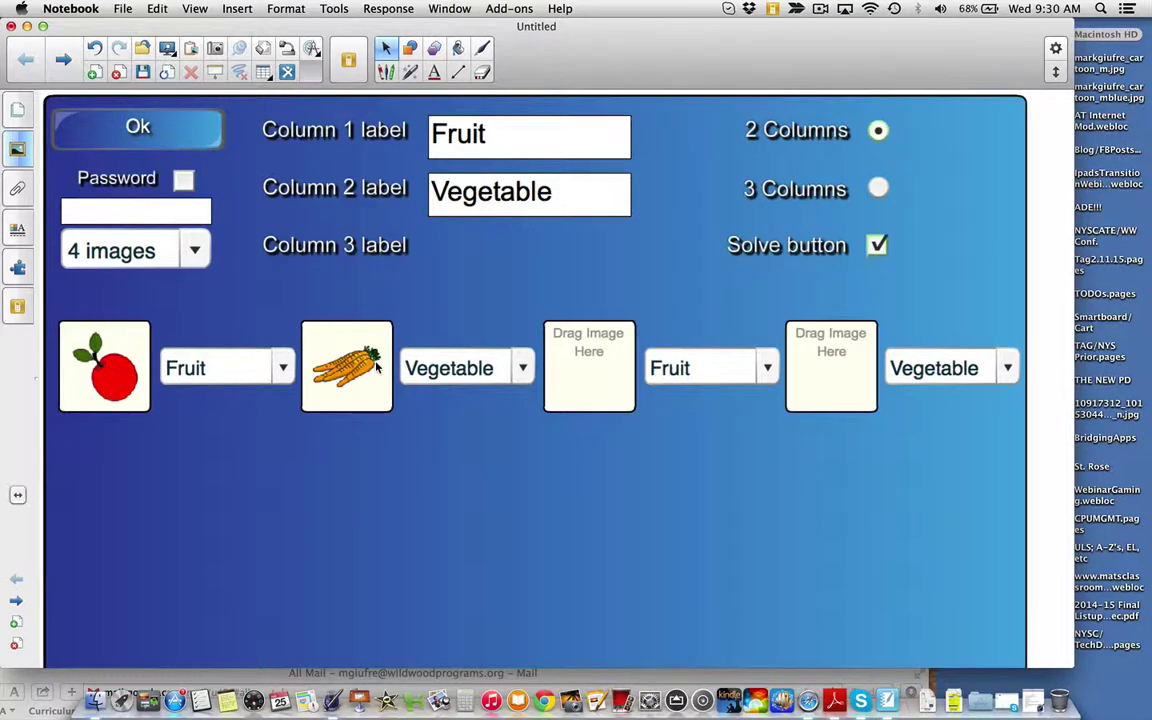
Search for 'banana' and drop the banana picture into the third image box.
click(17, 149)
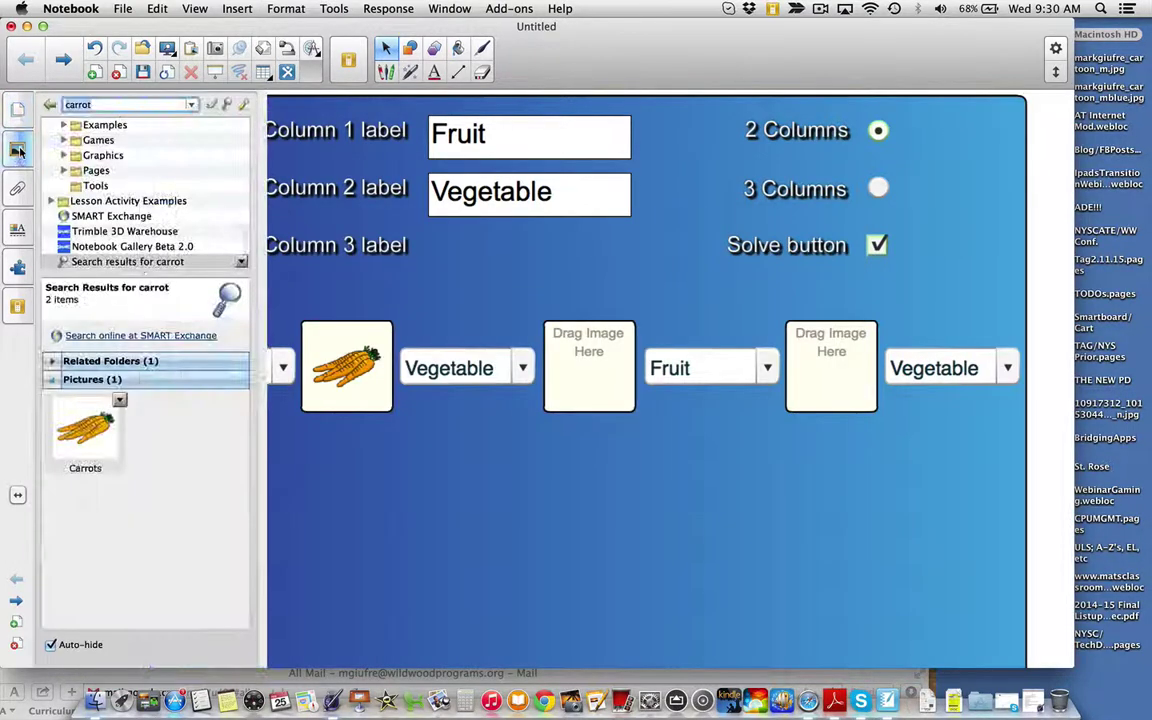
text(banana)
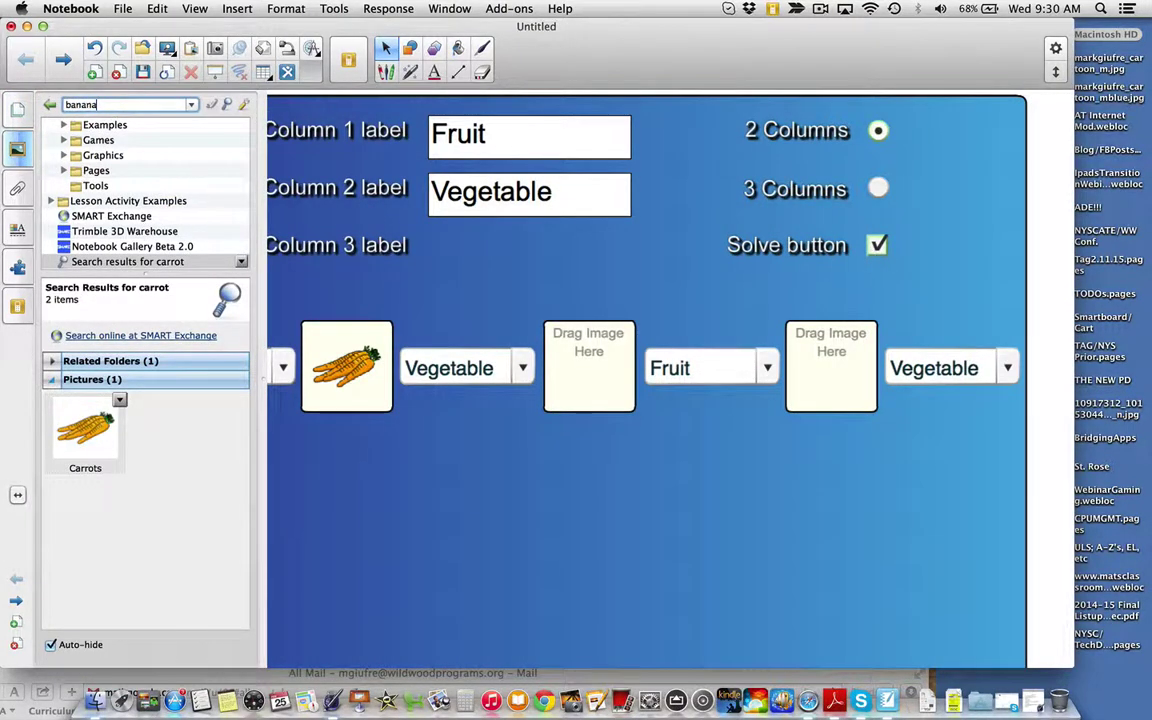
key(Return)
click(51, 379)
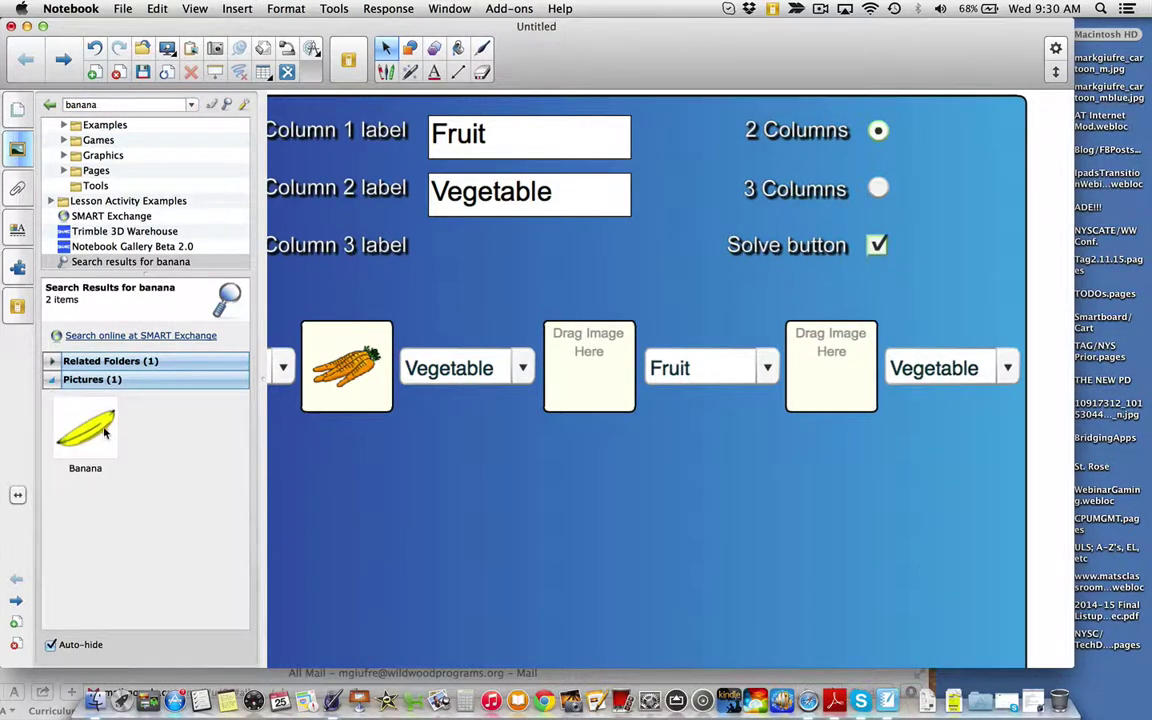
drag(85, 430, 577, 391)
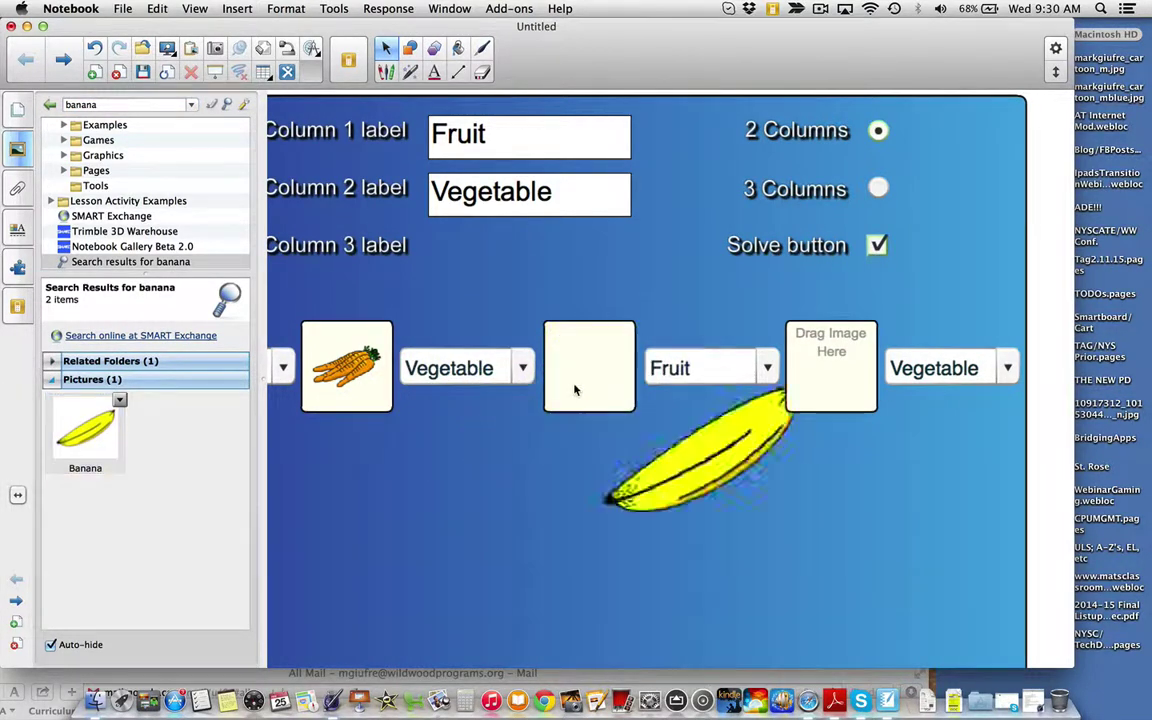
Search for 'peas' and drop the peas picture into the fourth image box.
click(114, 104)
text(beans)
key(Return)
text(pe)
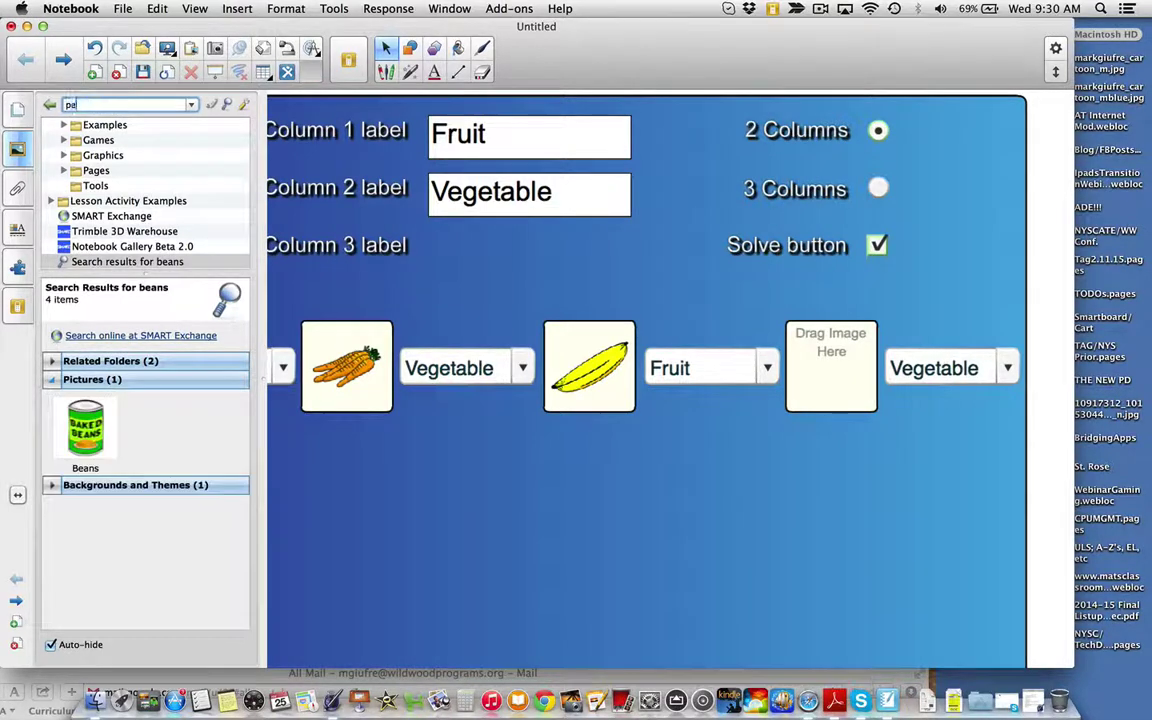
text(as)
key(Return)
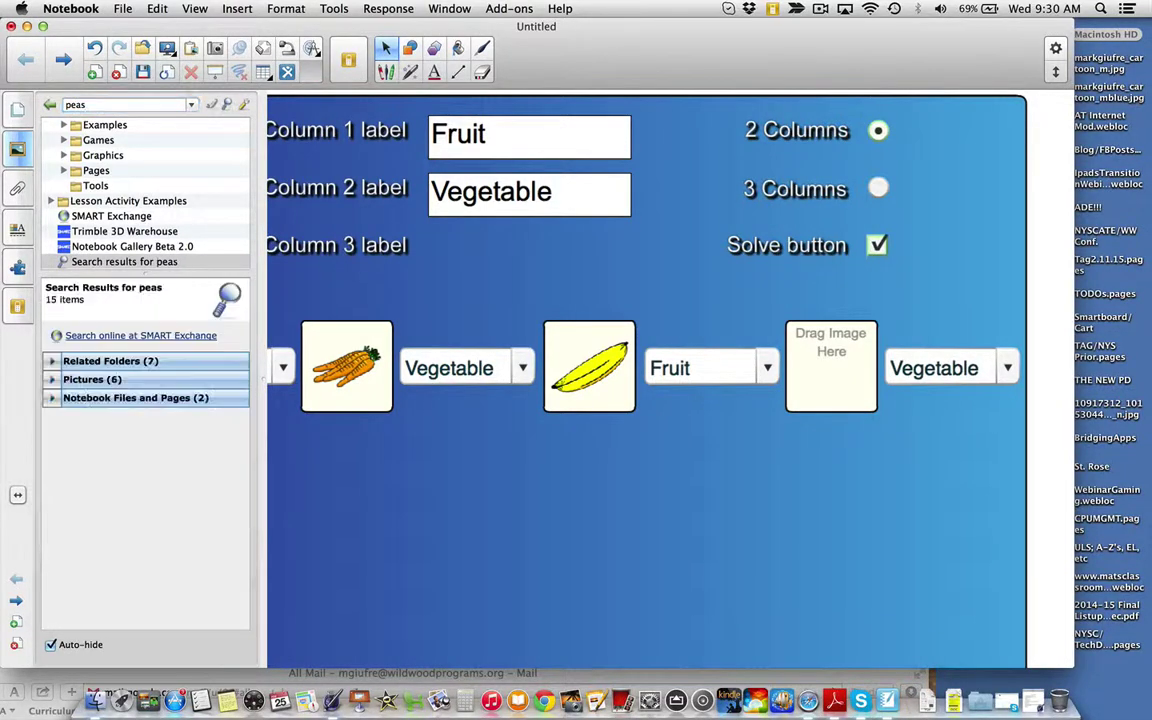
click(50, 380)
drag(84, 441, 828, 346)
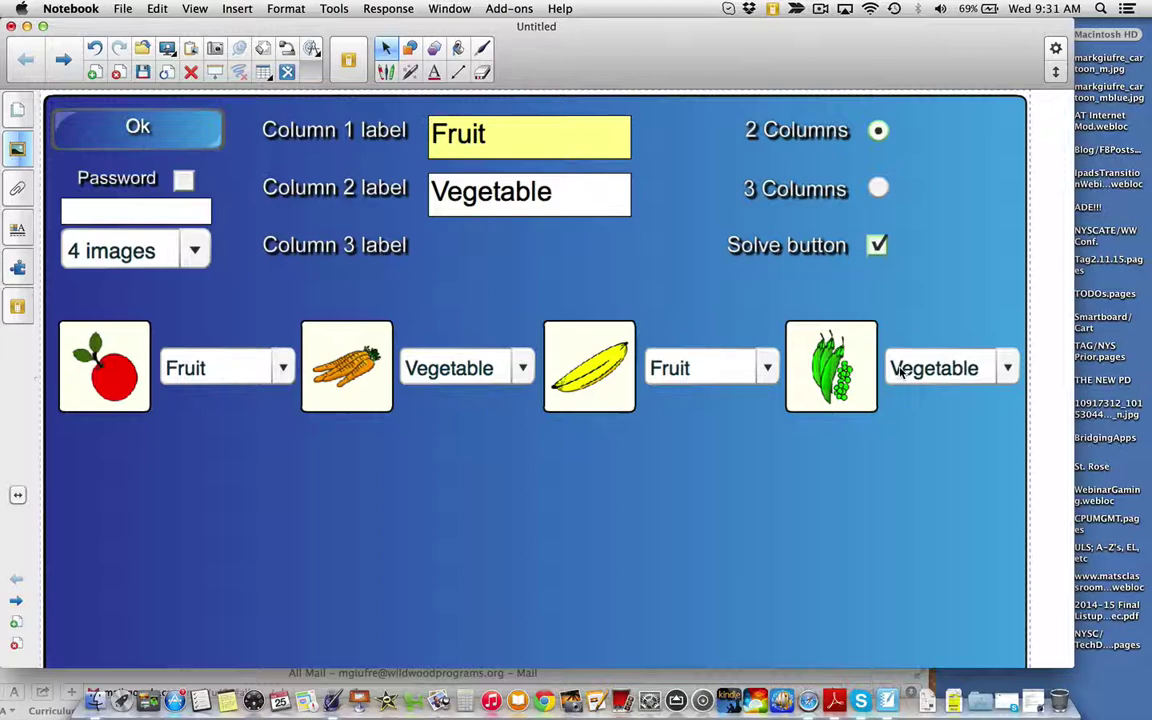
Start the sort, put apple and banana under Fruit, carrots and peas under Vegetable, and check.
click(114, 133)
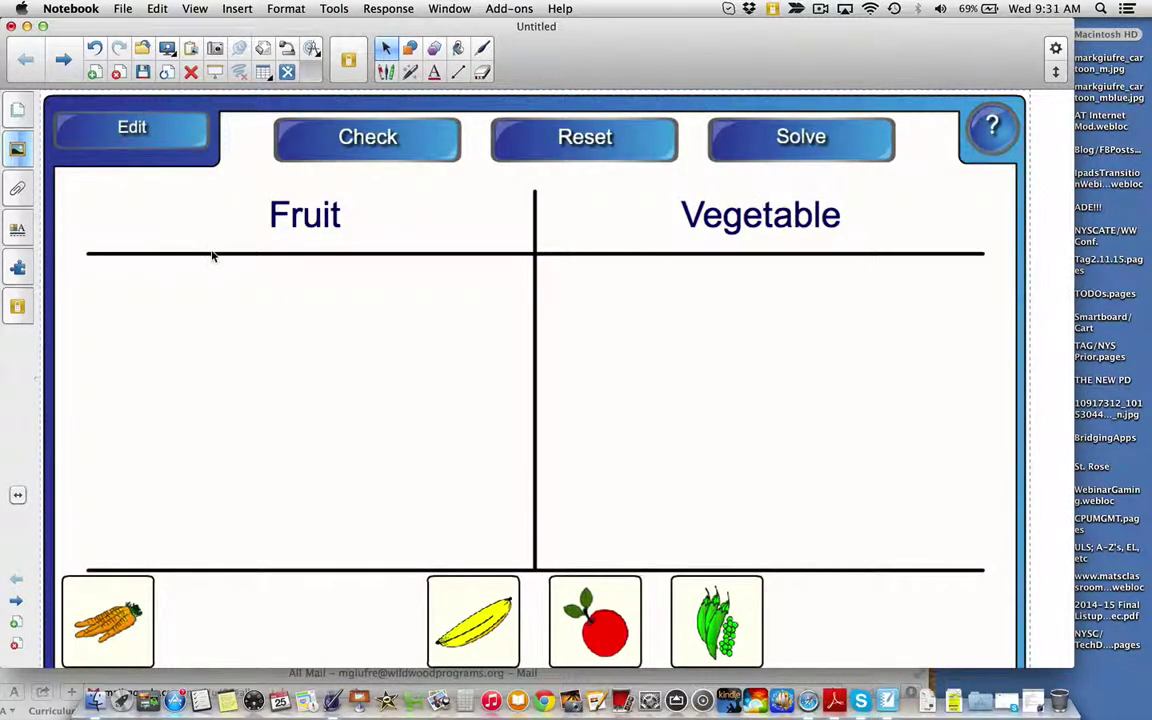
scroll(211, 255, down, 1)
scroll(211, 255, down, 2)
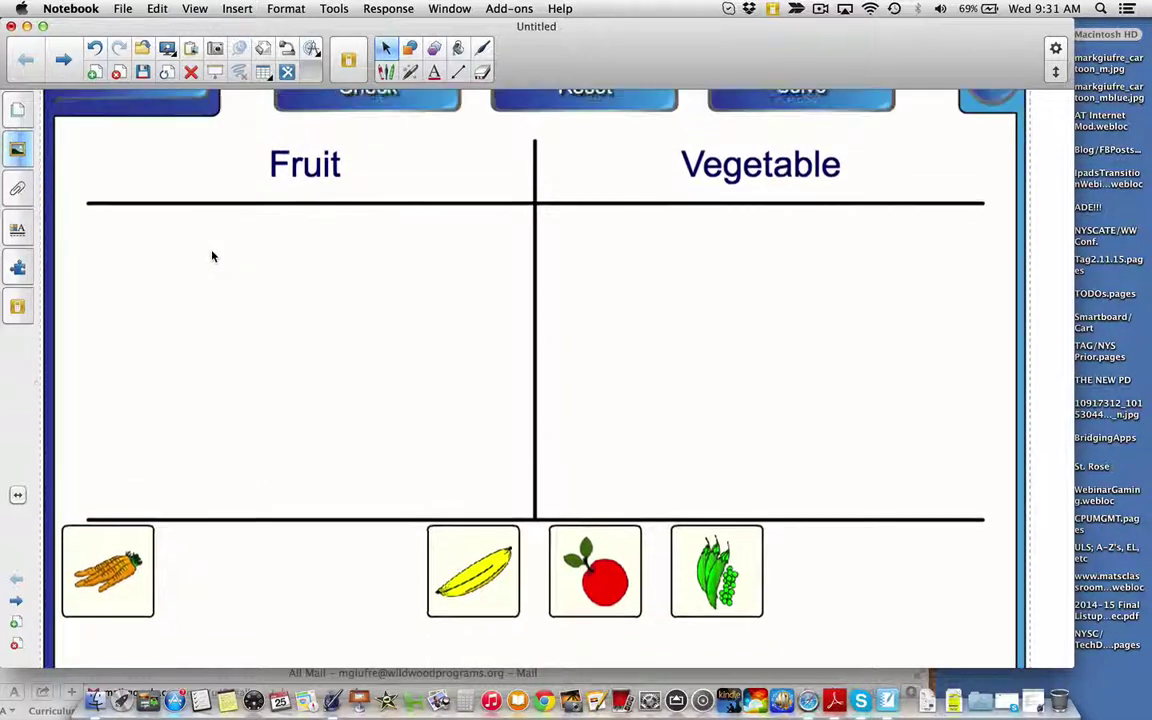
drag(103, 588, 730, 281)
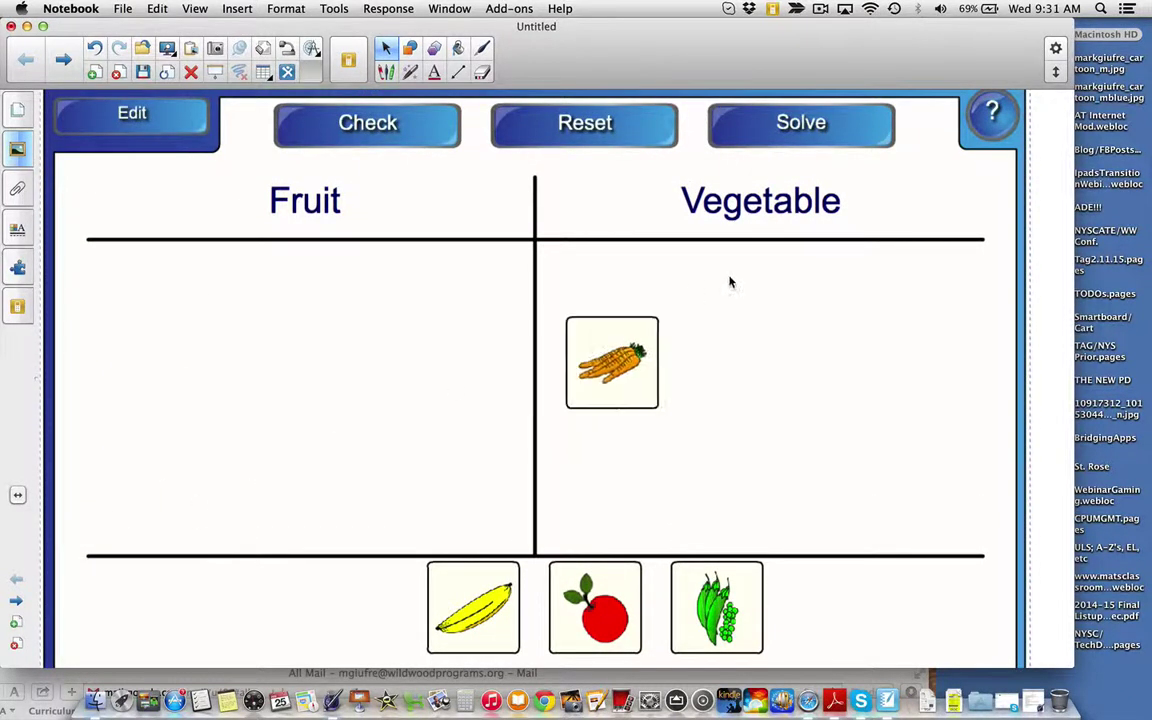
drag(595, 607, 314, 295)
drag(473, 607, 354, 397)
drag(679, 597, 620, 428)
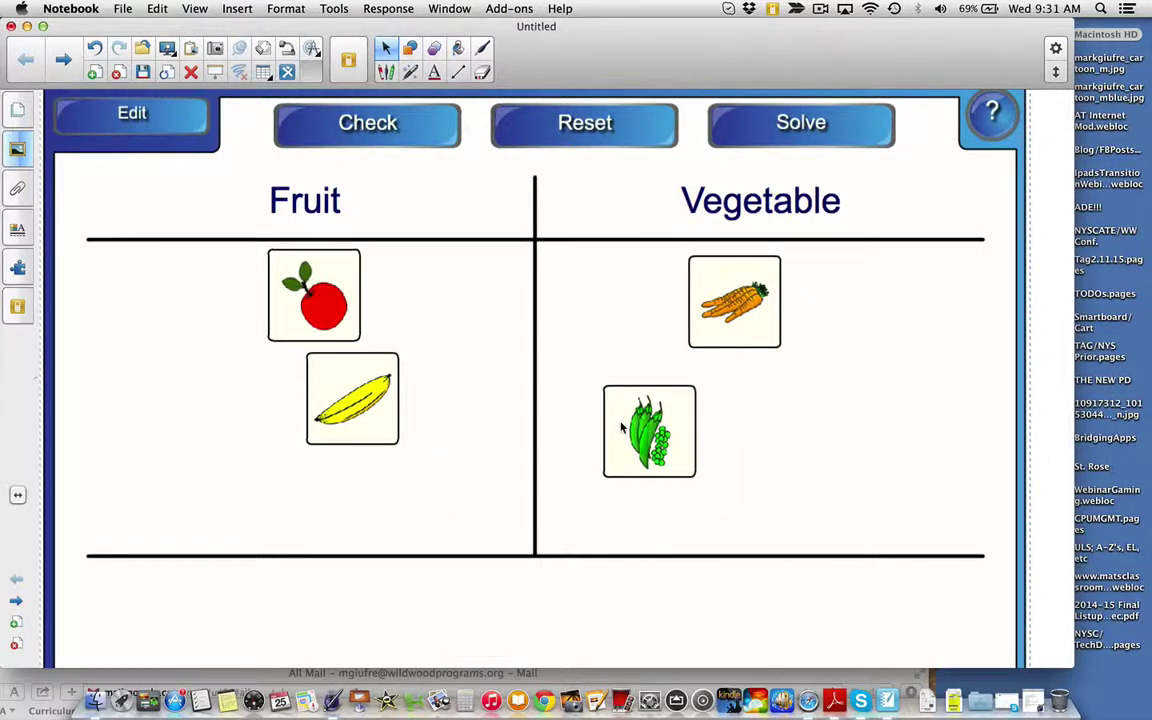
click(437, 142)
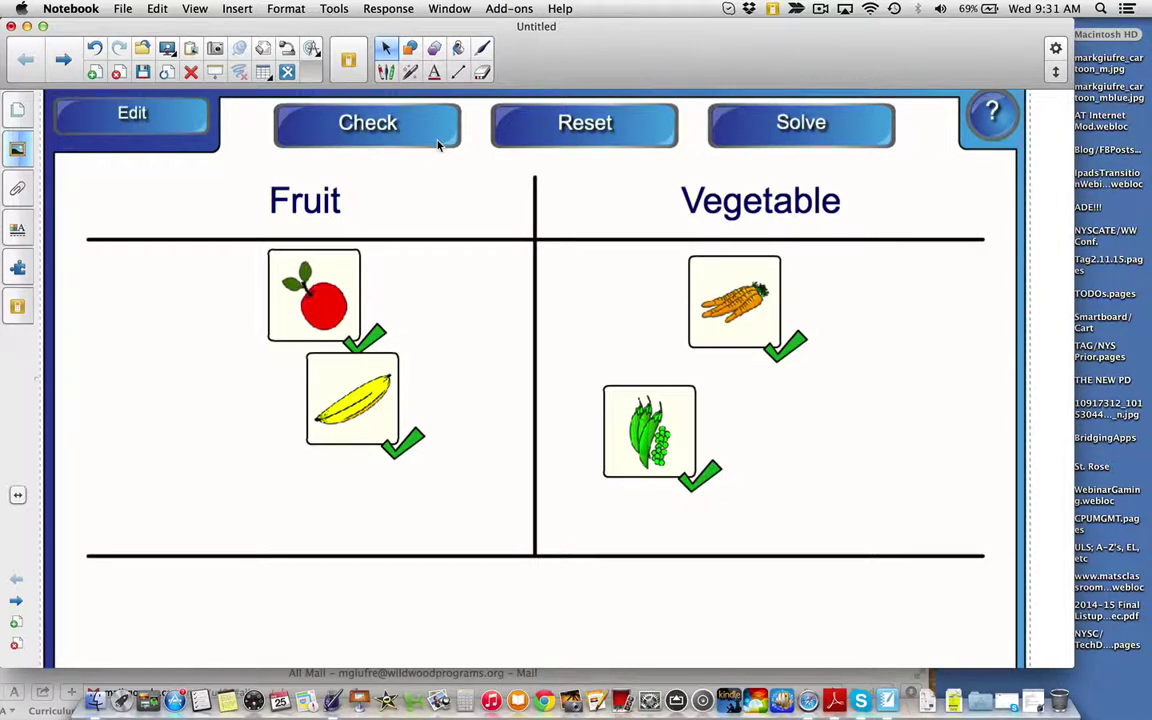
Add the blue Category sort - text activity from the Gallery to the page.
click(17, 148)
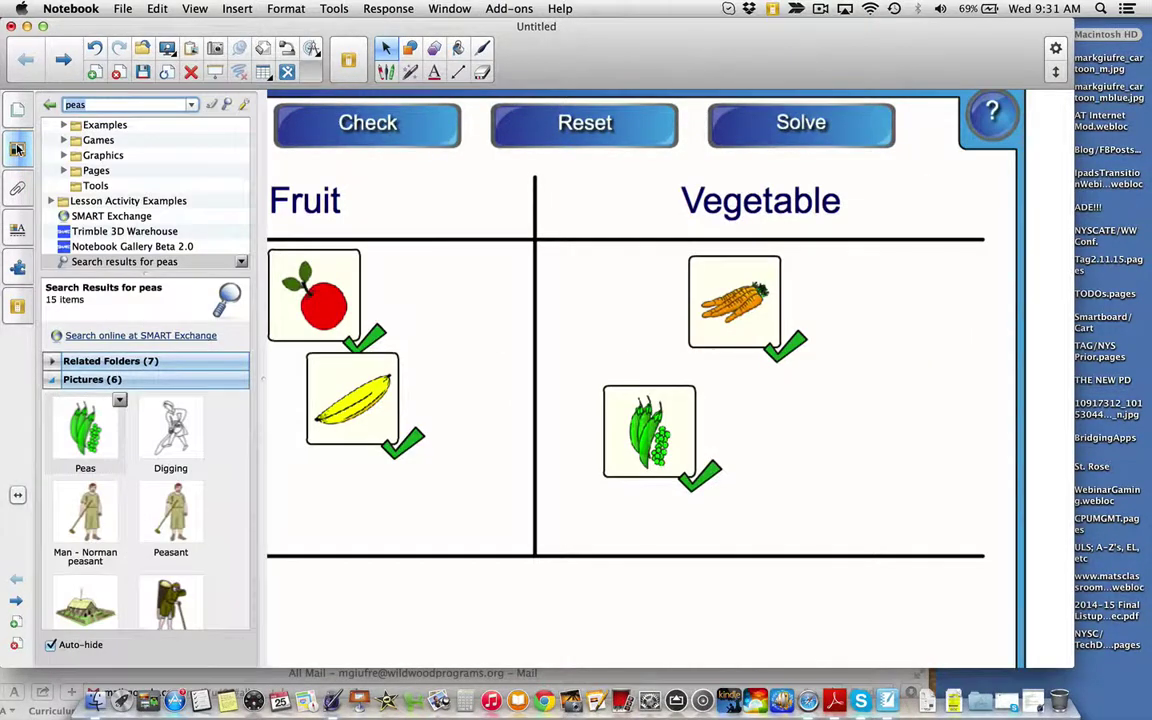
scroll(110, 174, up, 10)
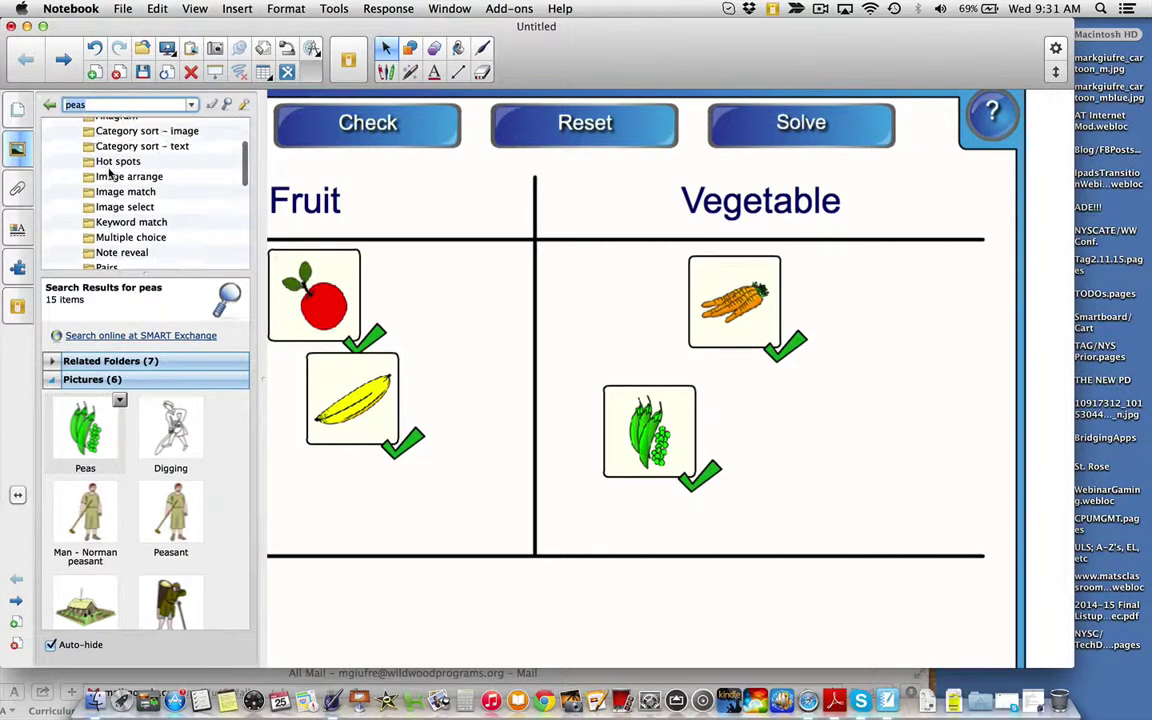
scroll(110, 174, up, 5)
scroll(110, 173, down, 2)
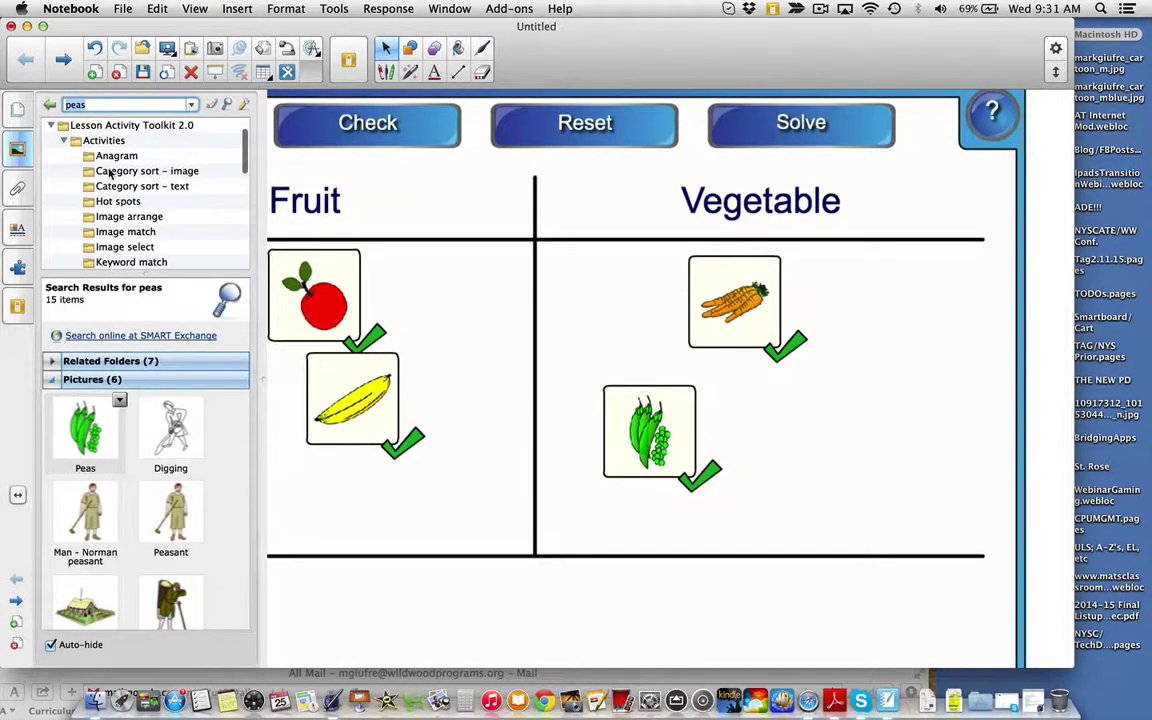
click(113, 188)
click(55, 302)
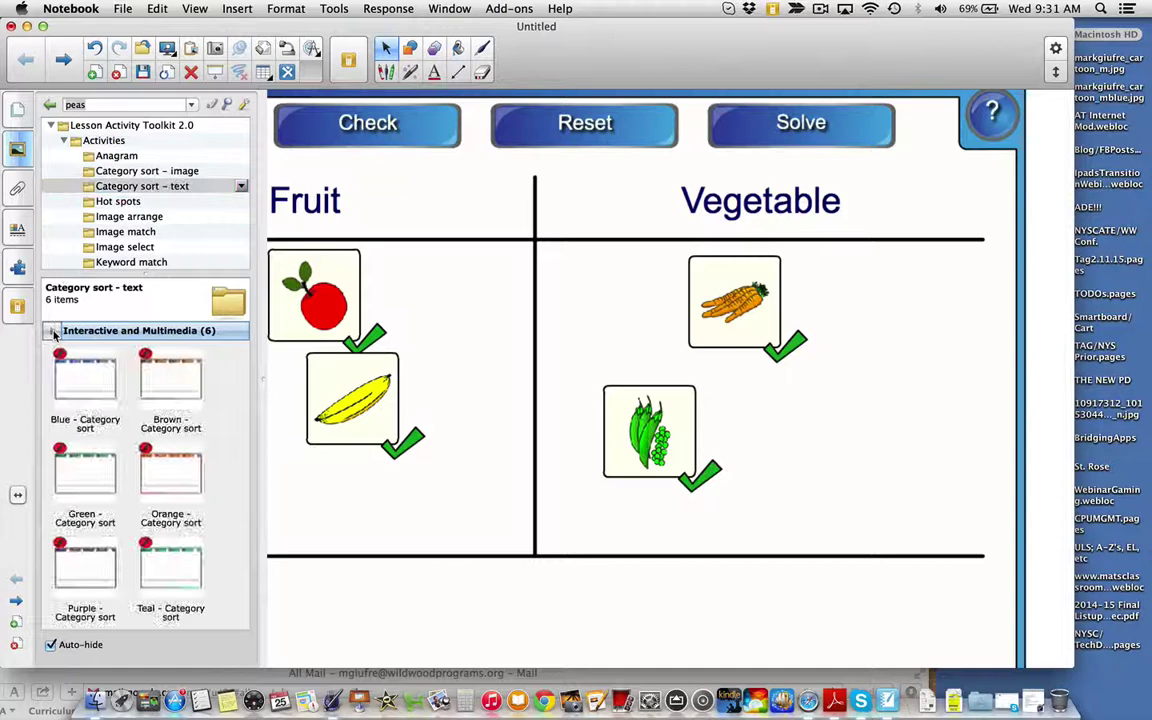
double_click(74, 376)
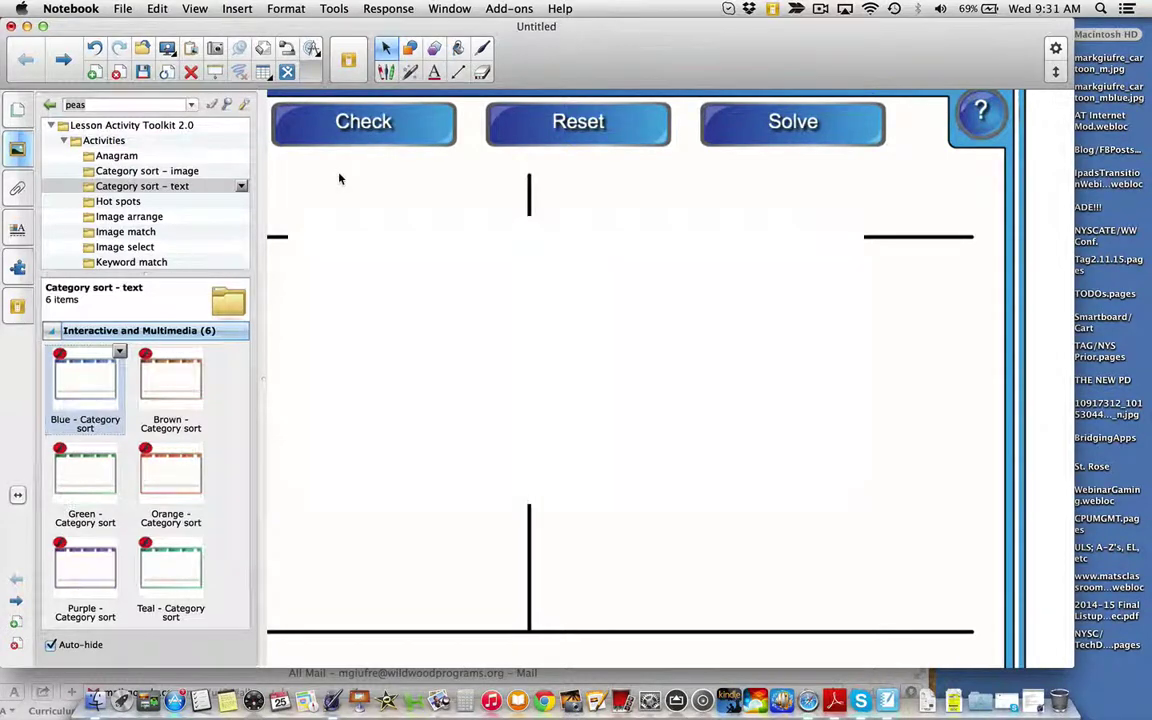
In the activity's settings, name the two columns Fruit and Vegetable.
click(187, 125)
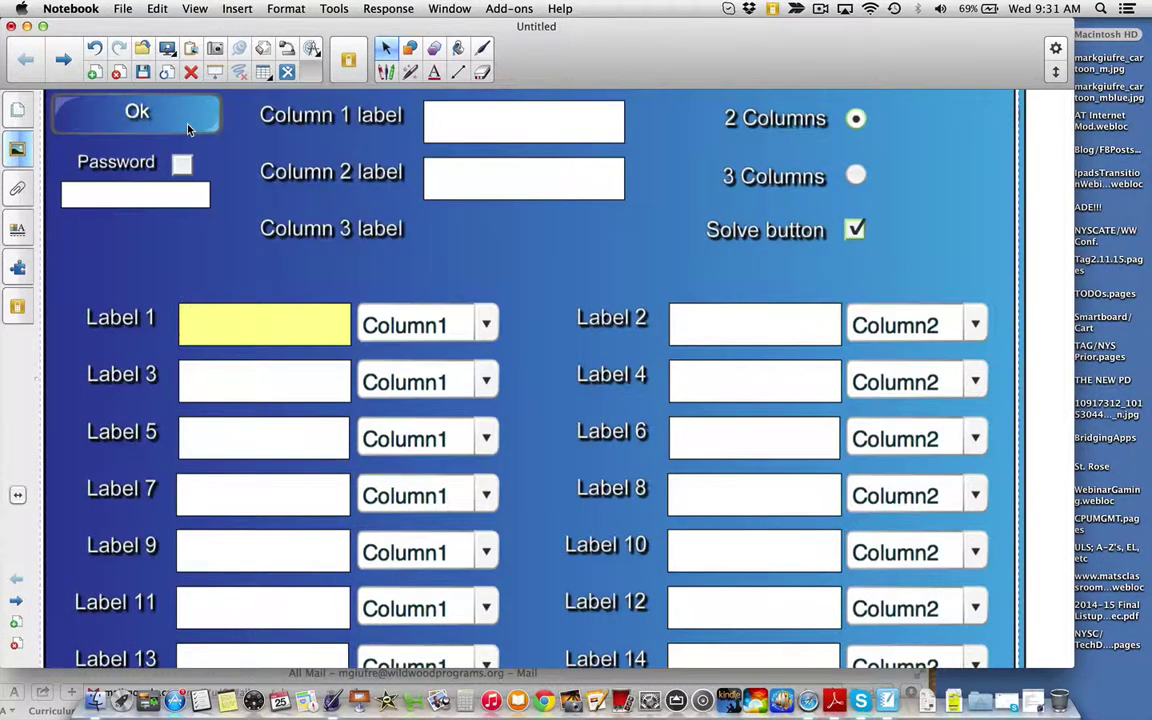
scroll(215, 239, down, 4)
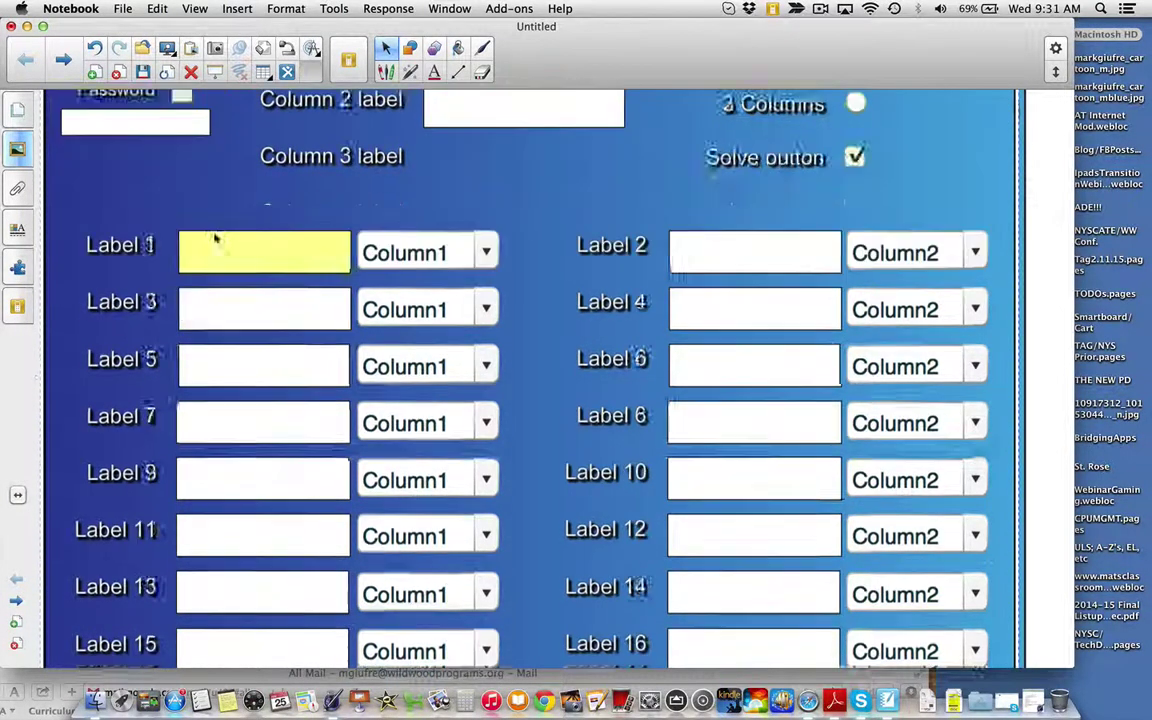
scroll(215, 239, up, 4)
click(461, 149)
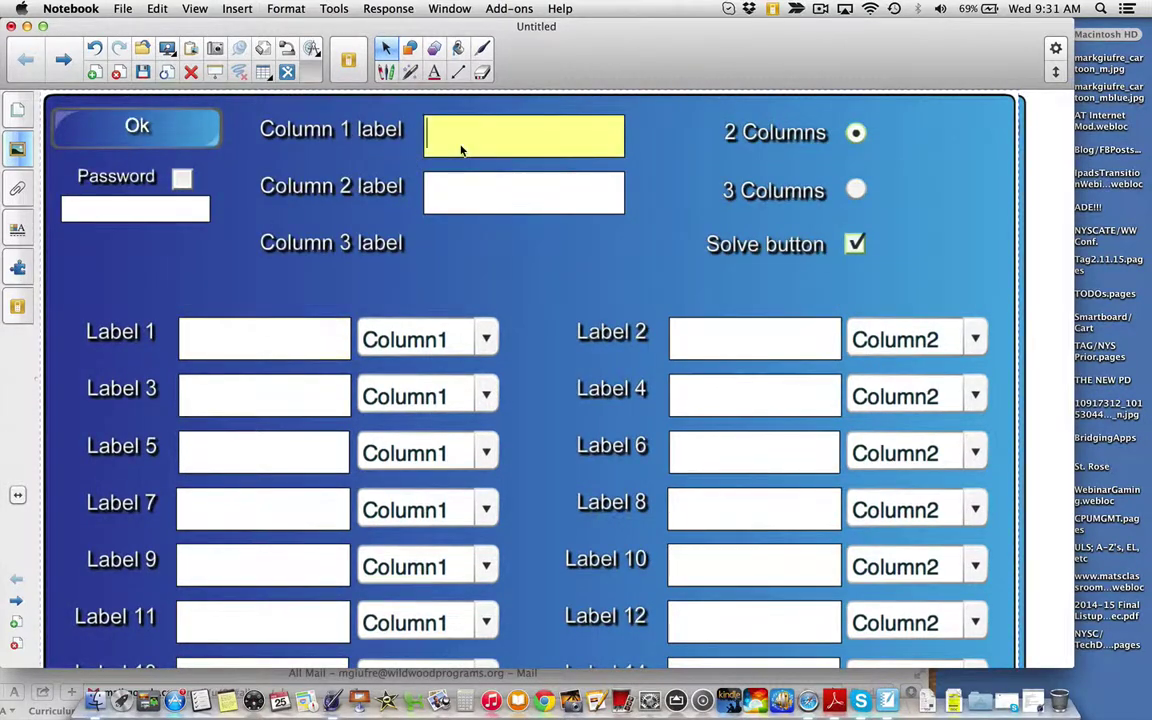
text(Fruit)
key(Tab)
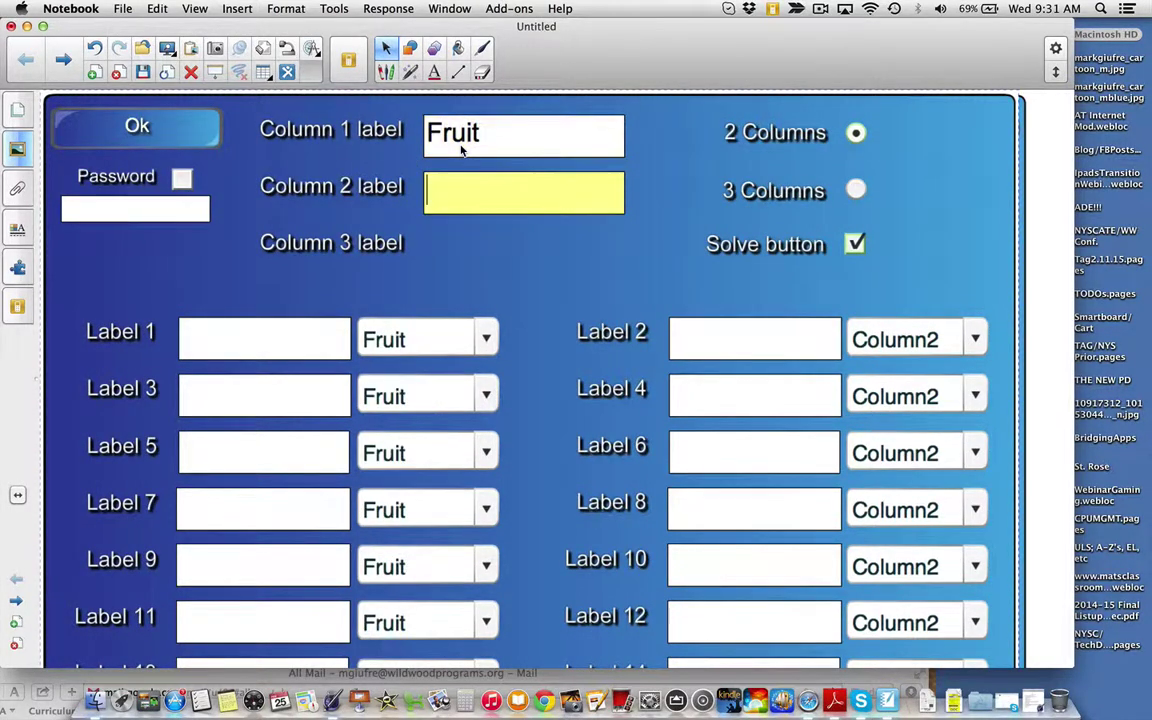
text(Vegetabl)
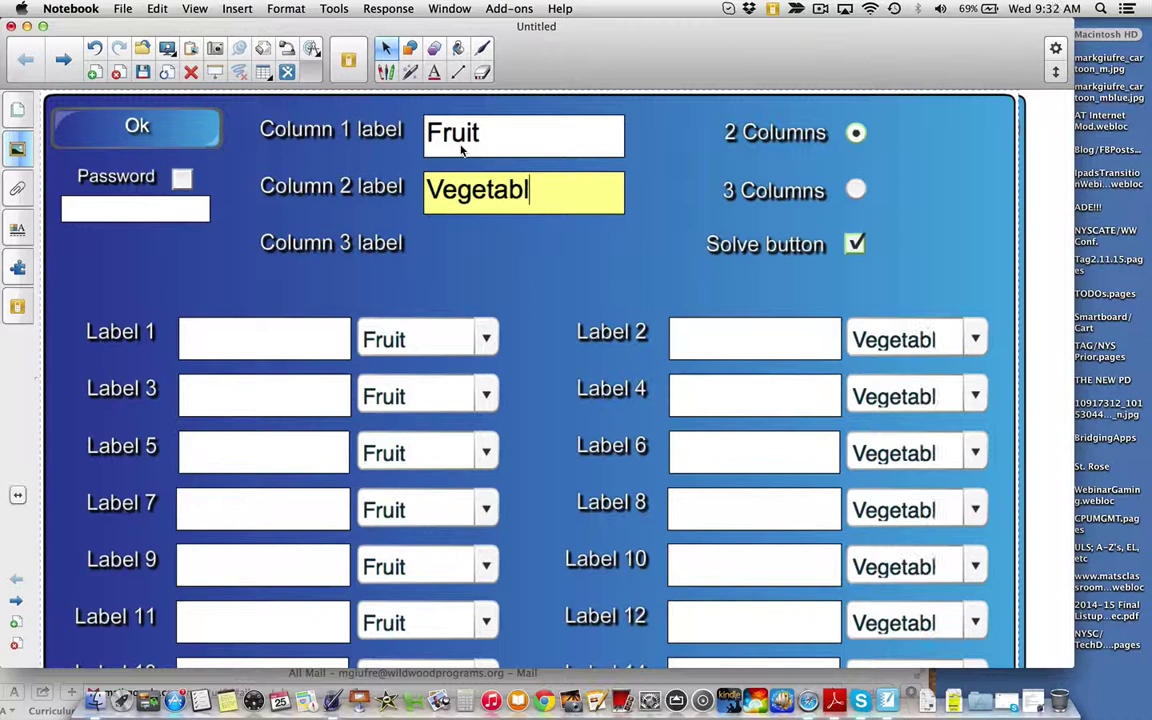
text(e)
Enter the items apple, banana, peas and carrots, keeping apple assigned to Fruit.
click(295, 337)
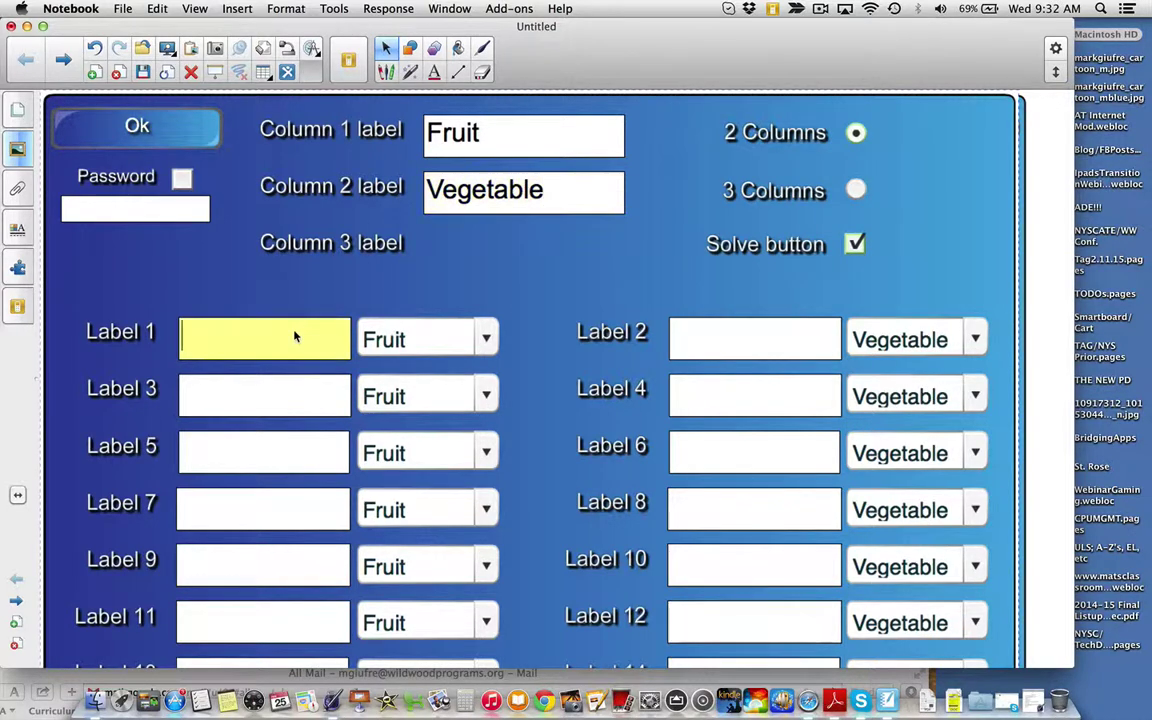
text(apple)
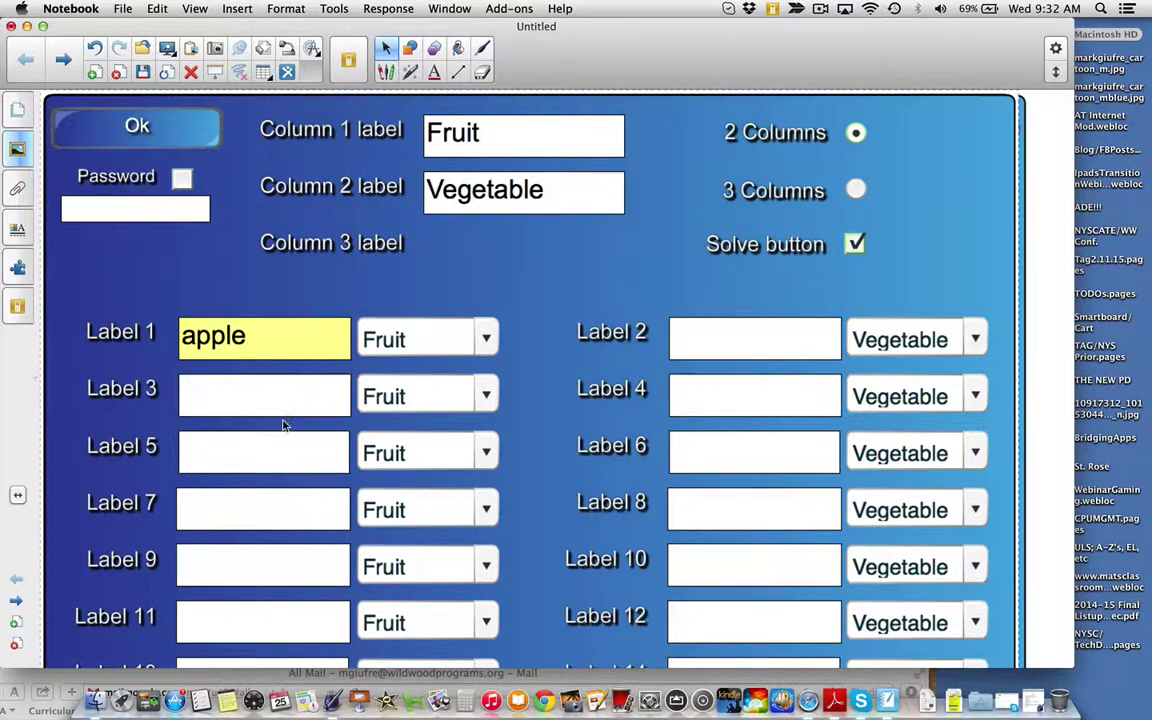
click(279, 404)
text(ba)
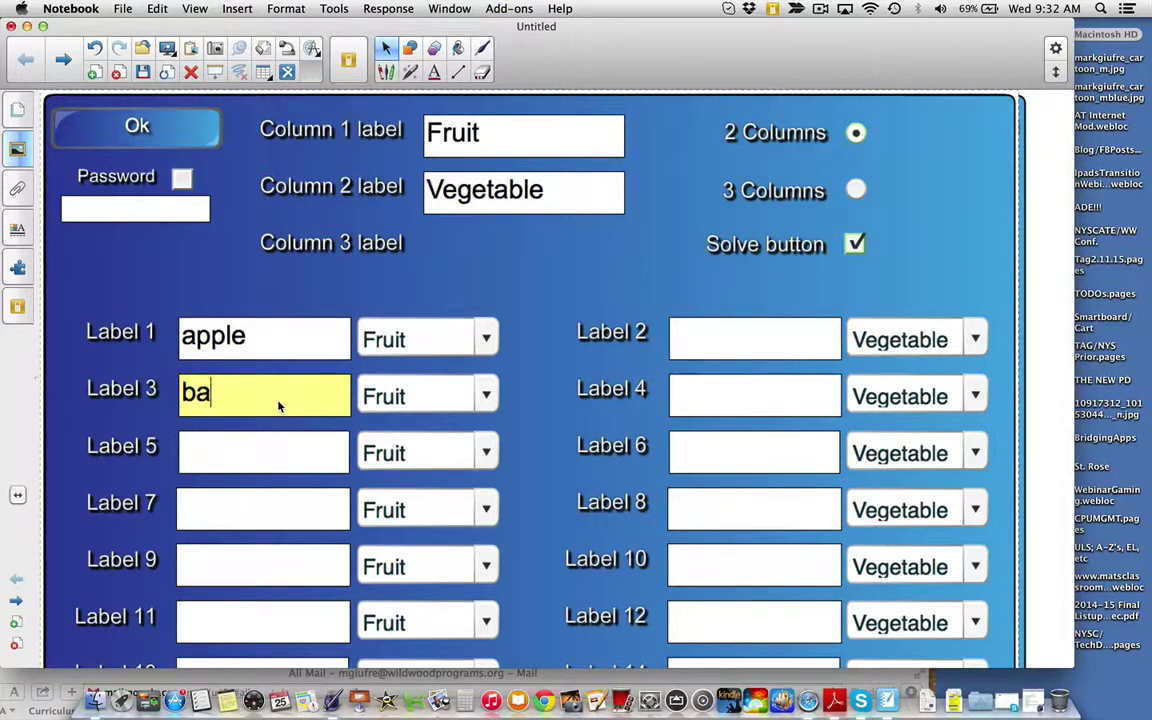
text(nana)
click(709, 345)
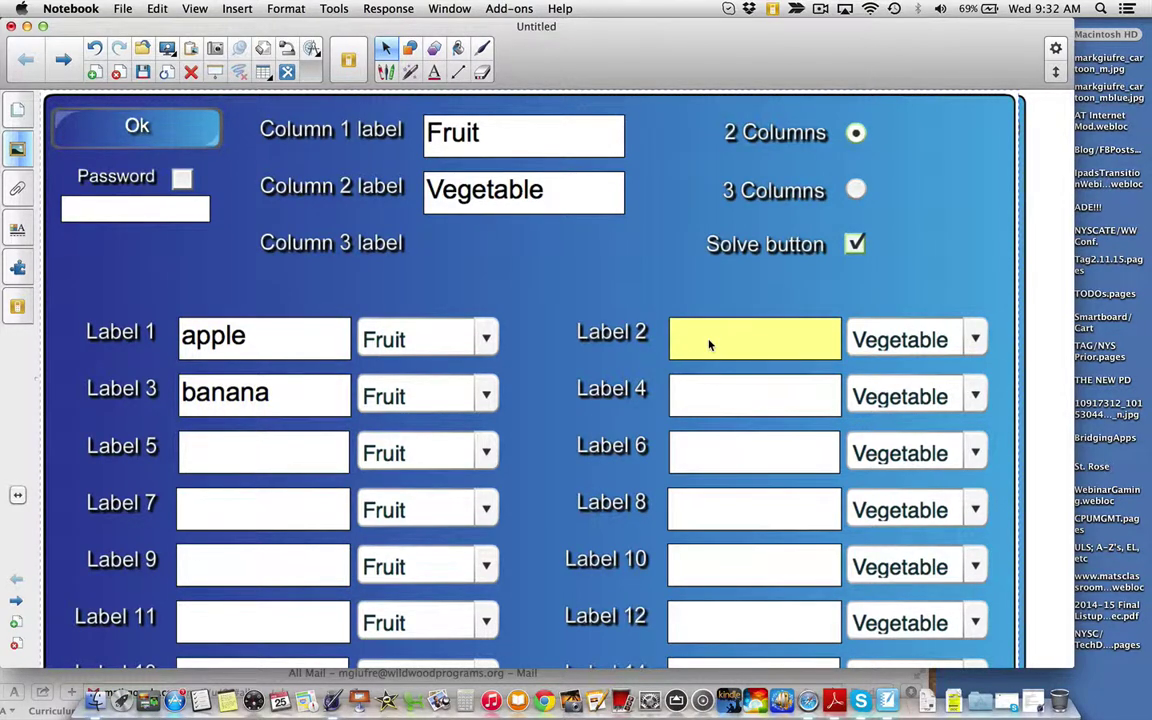
click(714, 398)
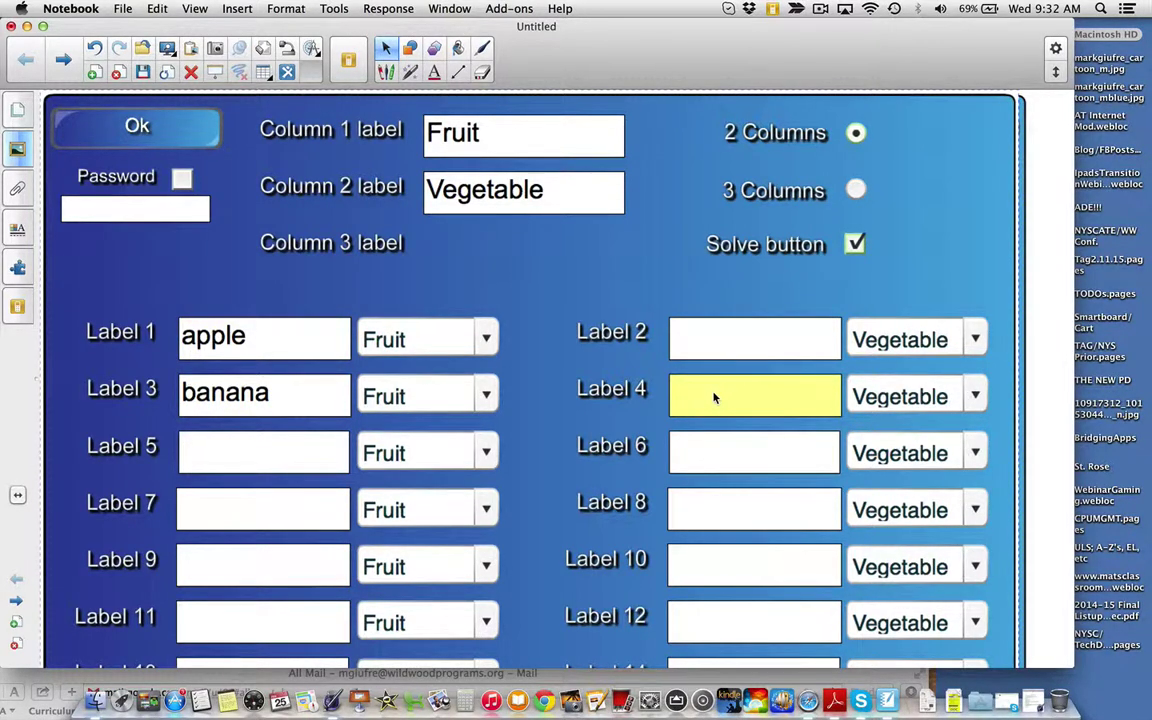
text(peas)
click(724, 356)
text(carrr)
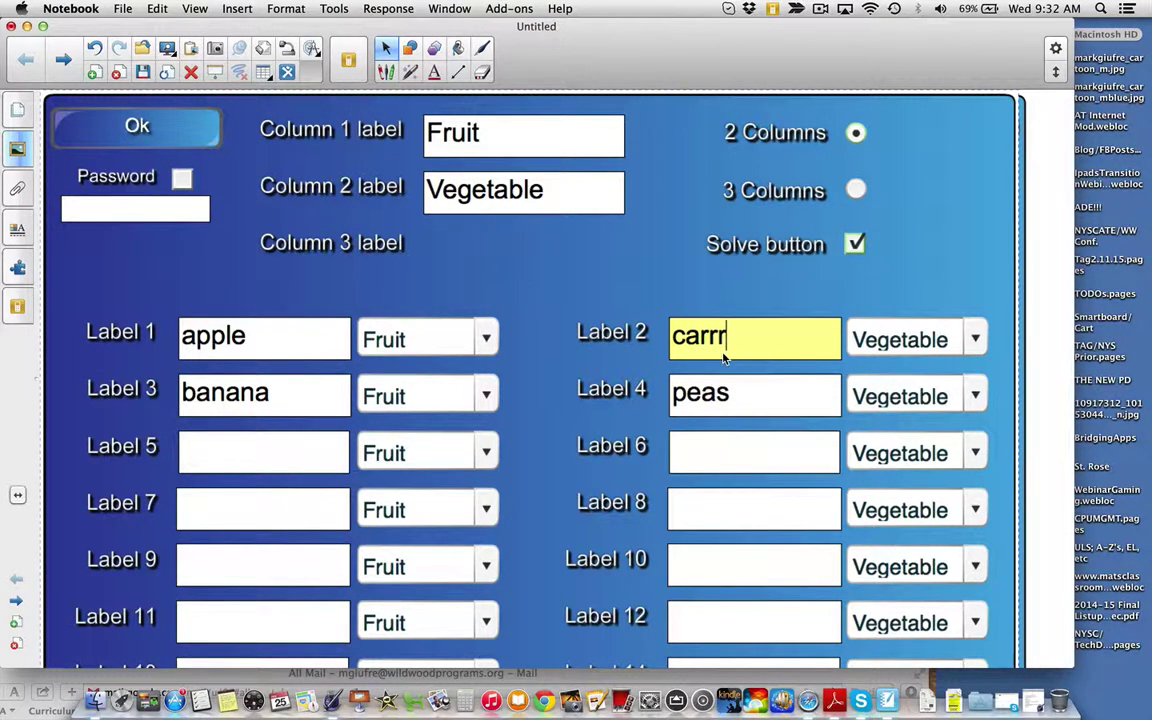
key(BackSpace)
text(ots)
click(483, 340)
click(483, 340)
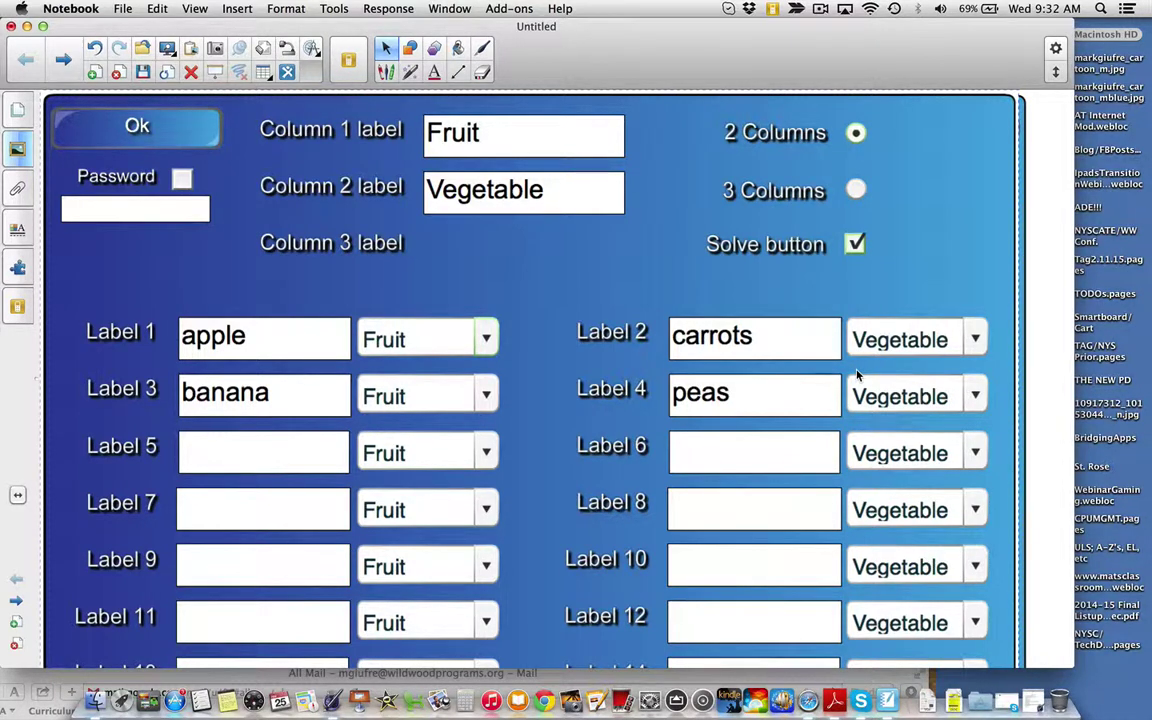
Start the activity and drag the banana, apple, carrots and peas tiles into the columns.
click(210, 125)
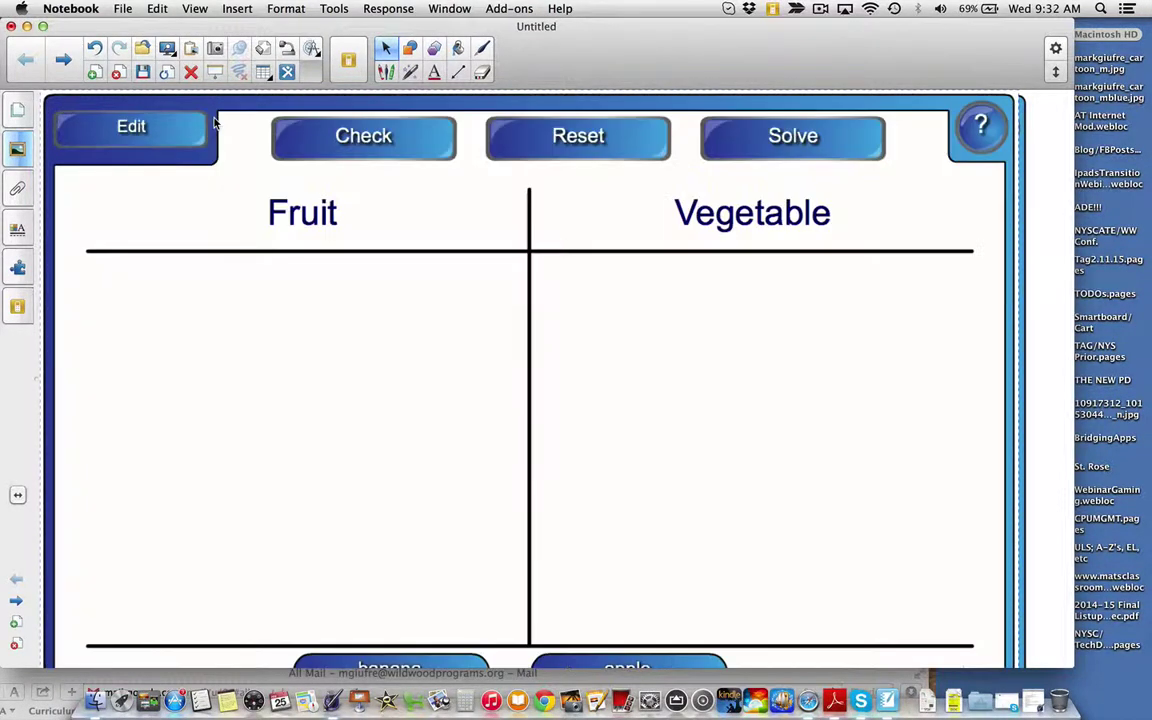
scroll(306, 336, down, 3)
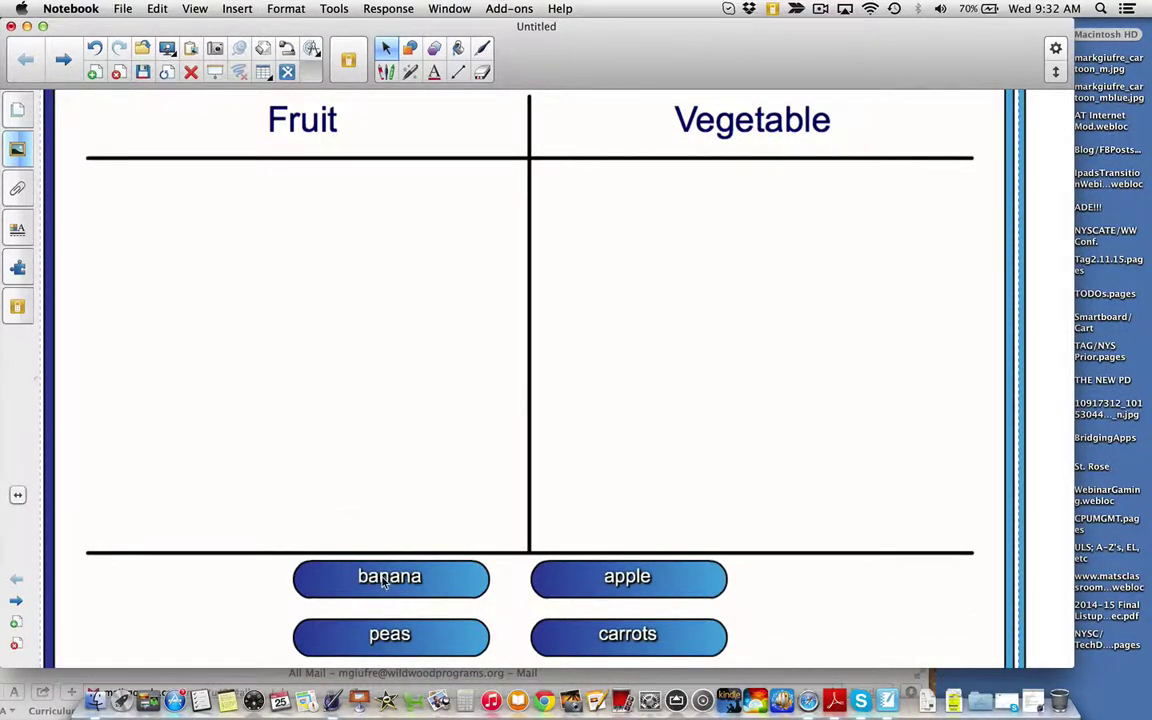
drag(383, 585, 283, 284)
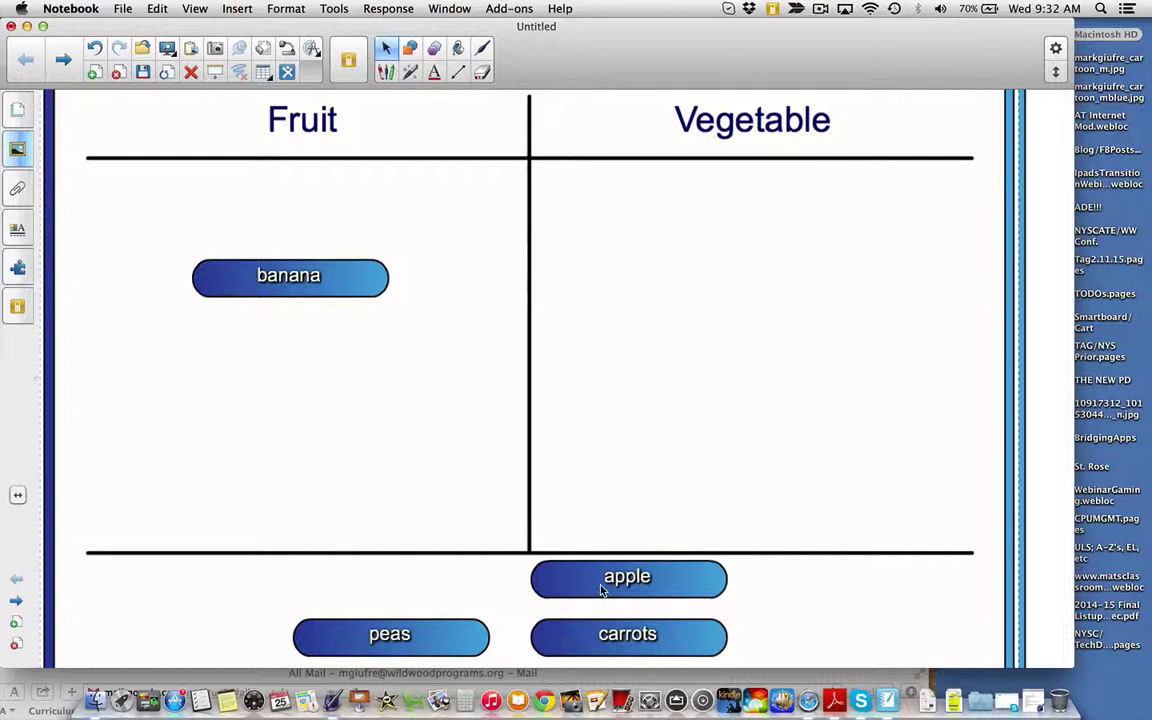
drag(601, 590, 281, 376)
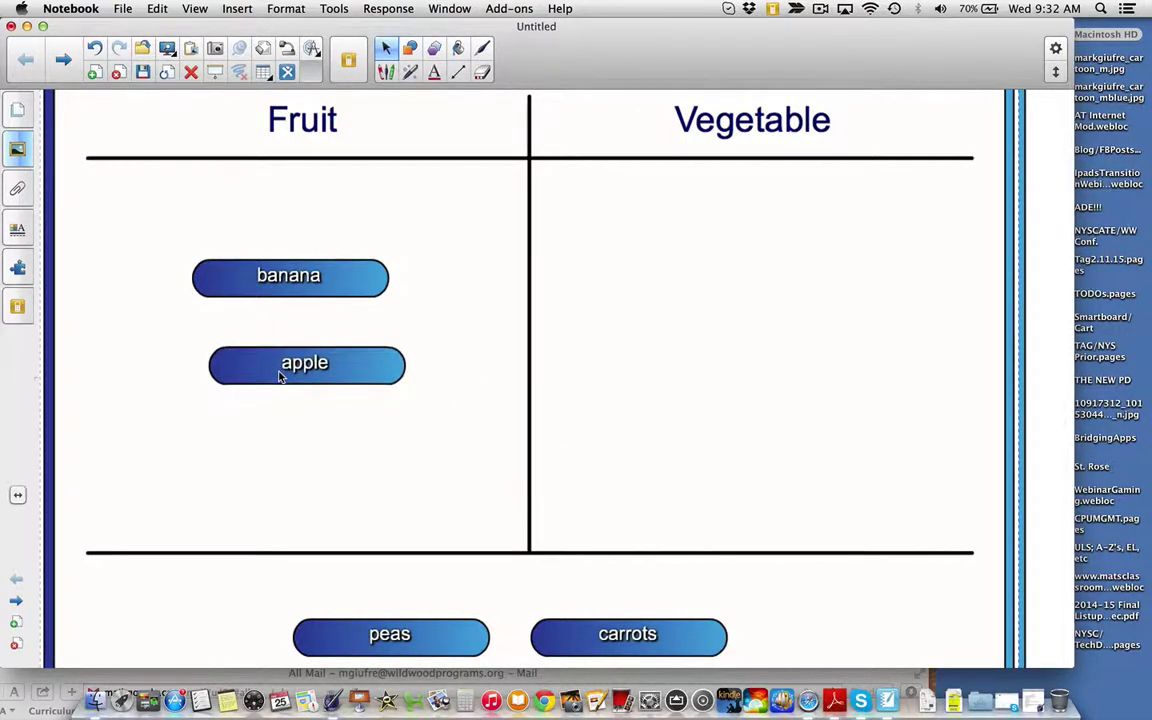
drag(602, 632, 614, 512)
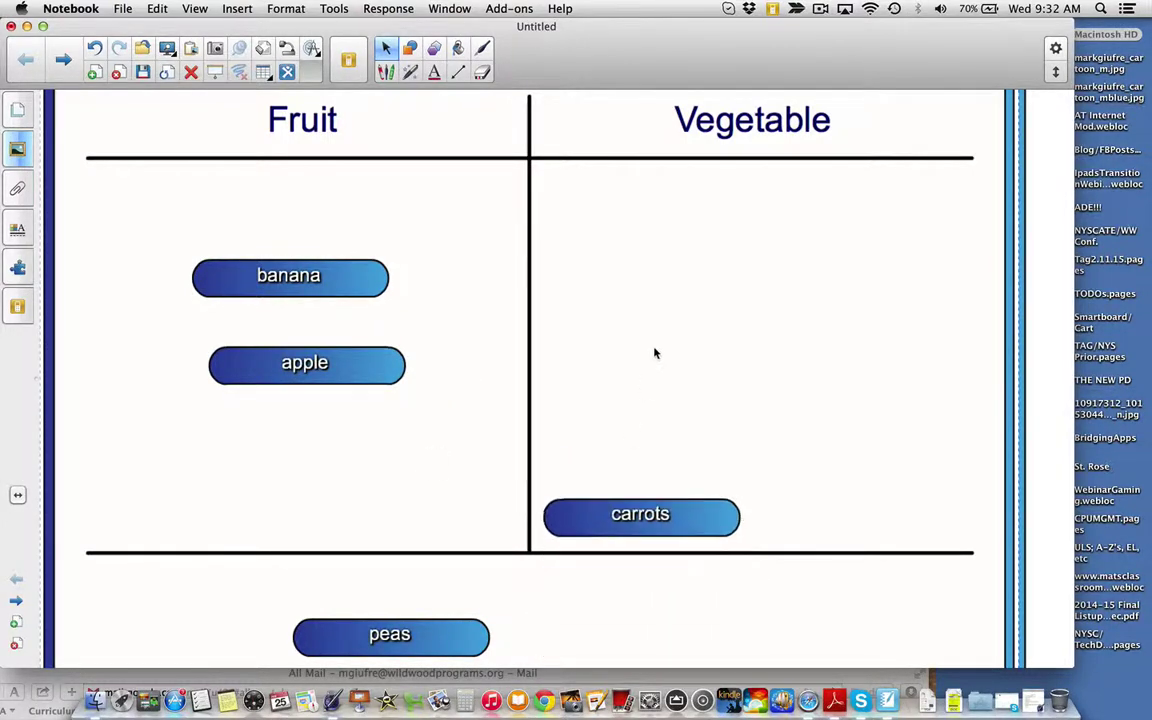
drag(655, 353, 660, 198)
drag(380, 303, 655, 349)
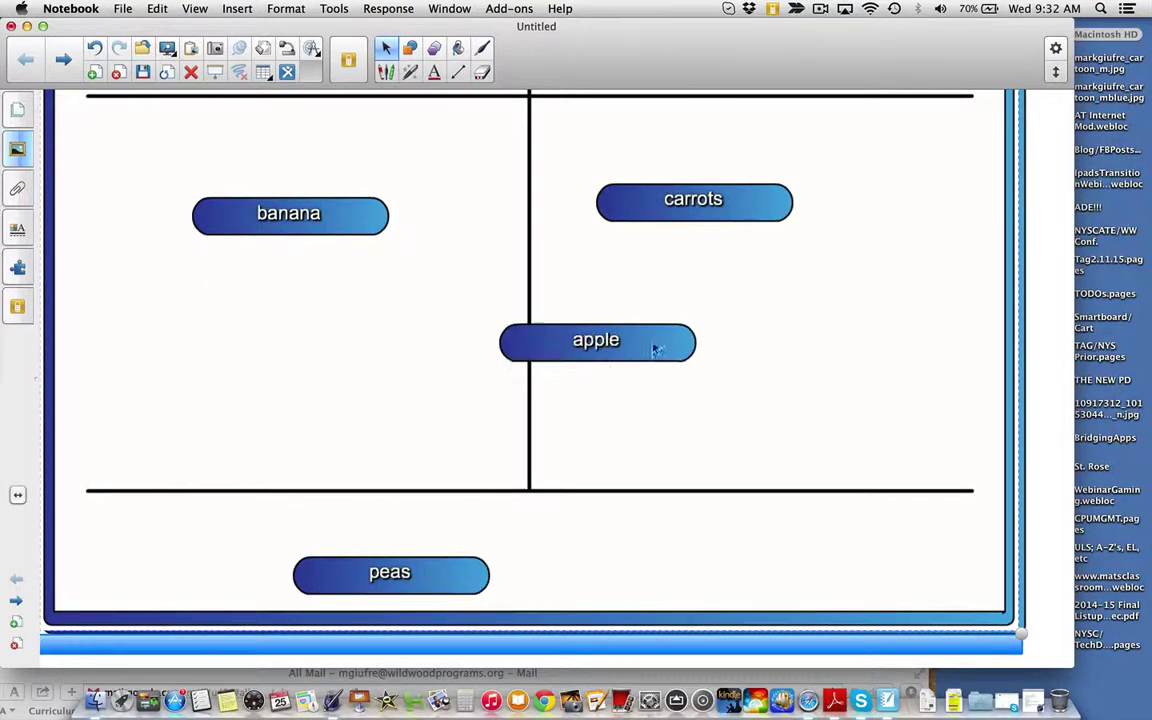
drag(390, 573, 705, 348)
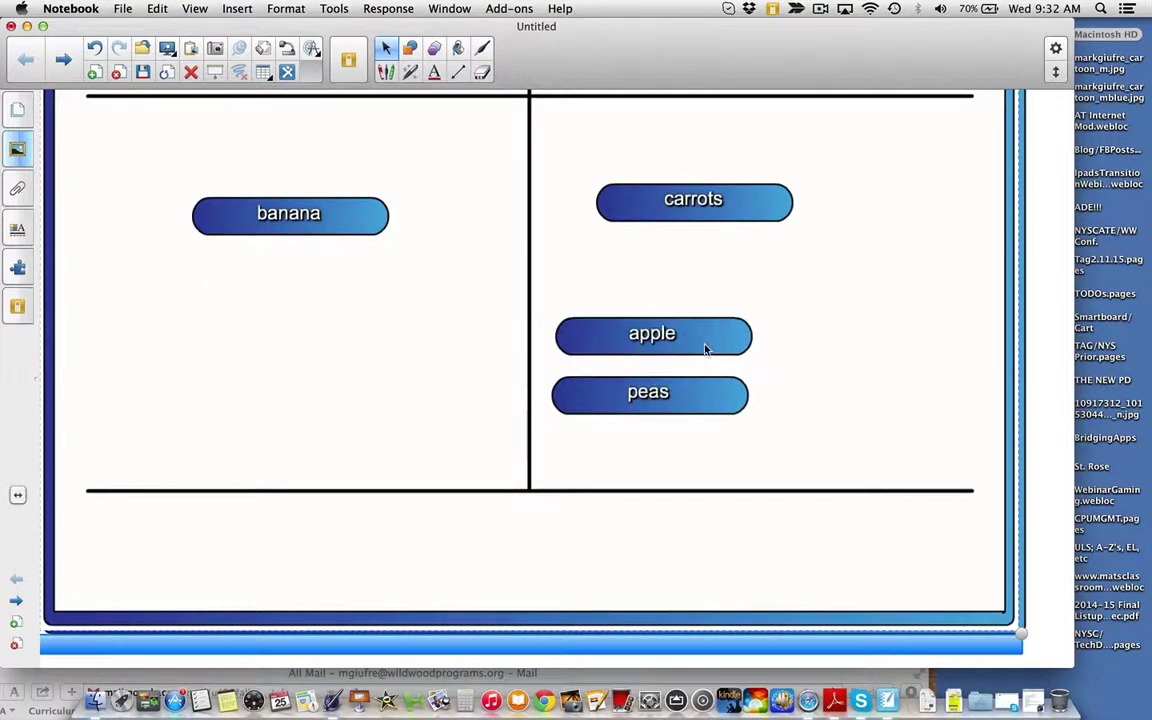
Check the sorting, reset the columns, then solve to reveal the correct answer.
scroll(705, 348, up, 5)
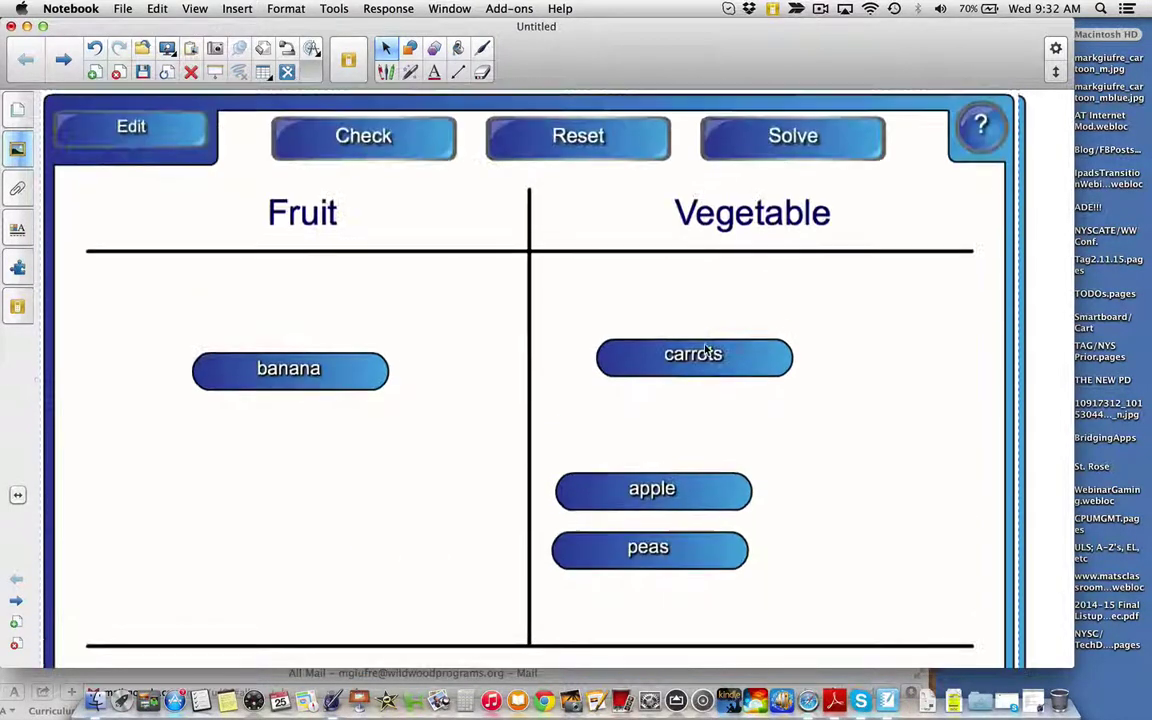
click(428, 140)
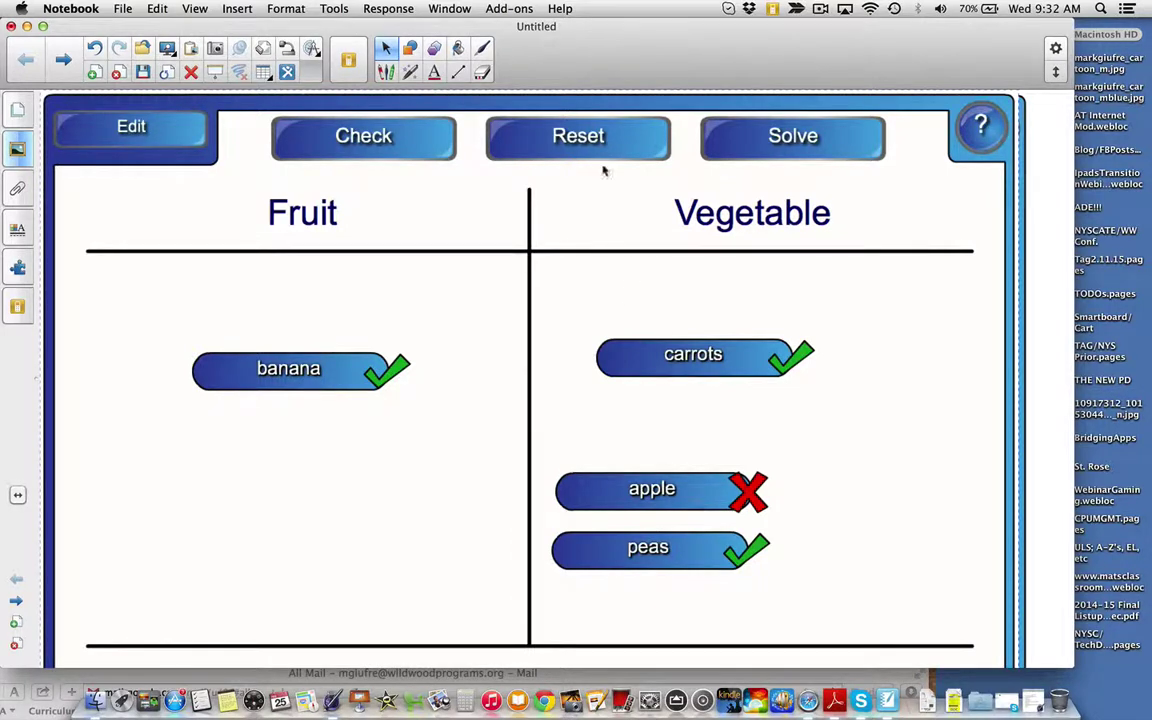
click(590, 137)
scroll(599, 442, down, 3)
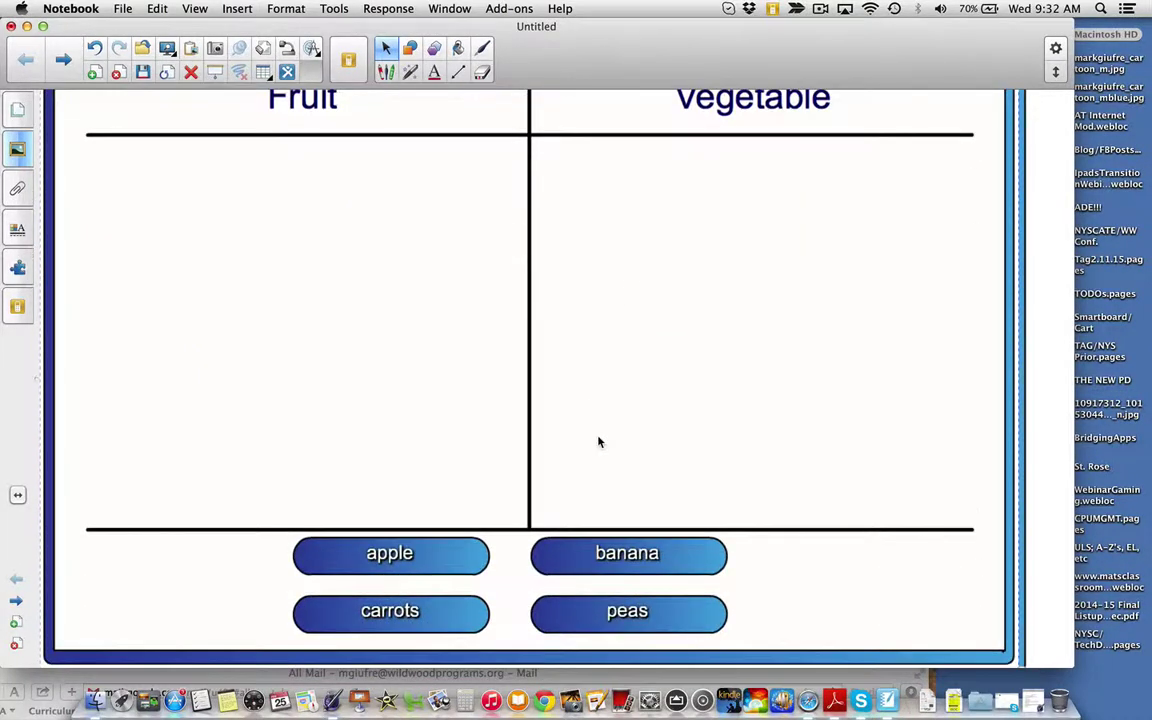
scroll(599, 442, up, 2)
click(758, 124)
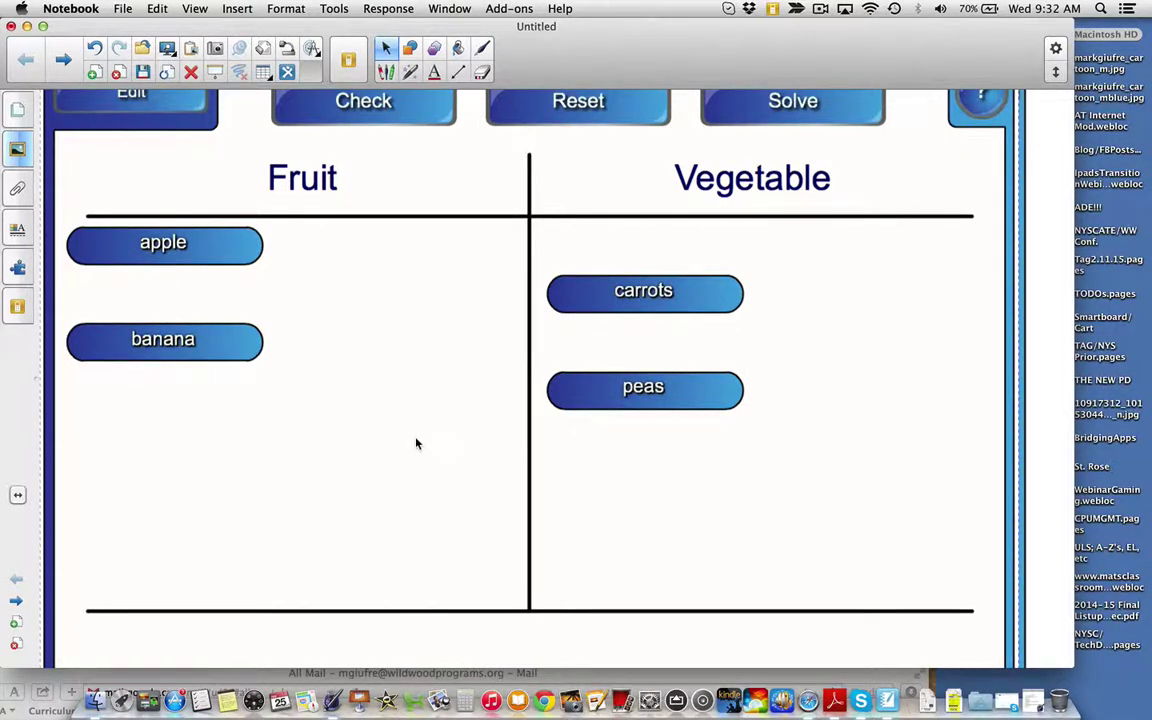
scroll(417, 443, up, 2)
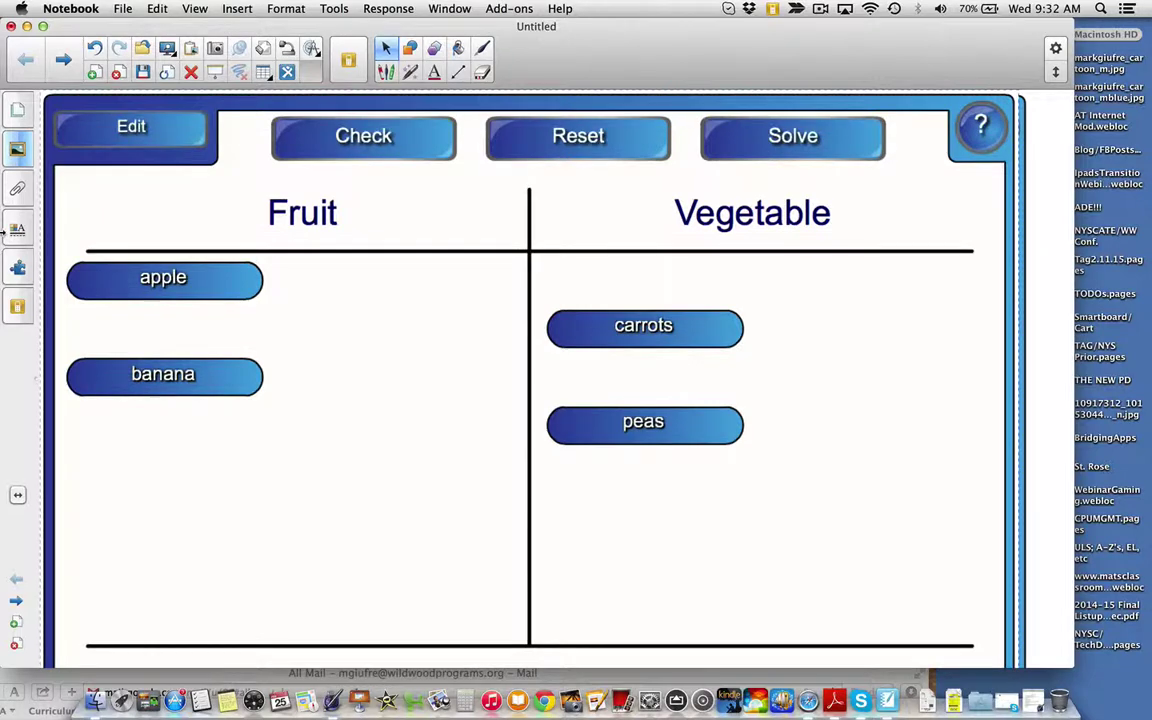
Drag the Blue - Image arrange activity from the Lesson Activity Toolkit onto the page.
click(16, 150)
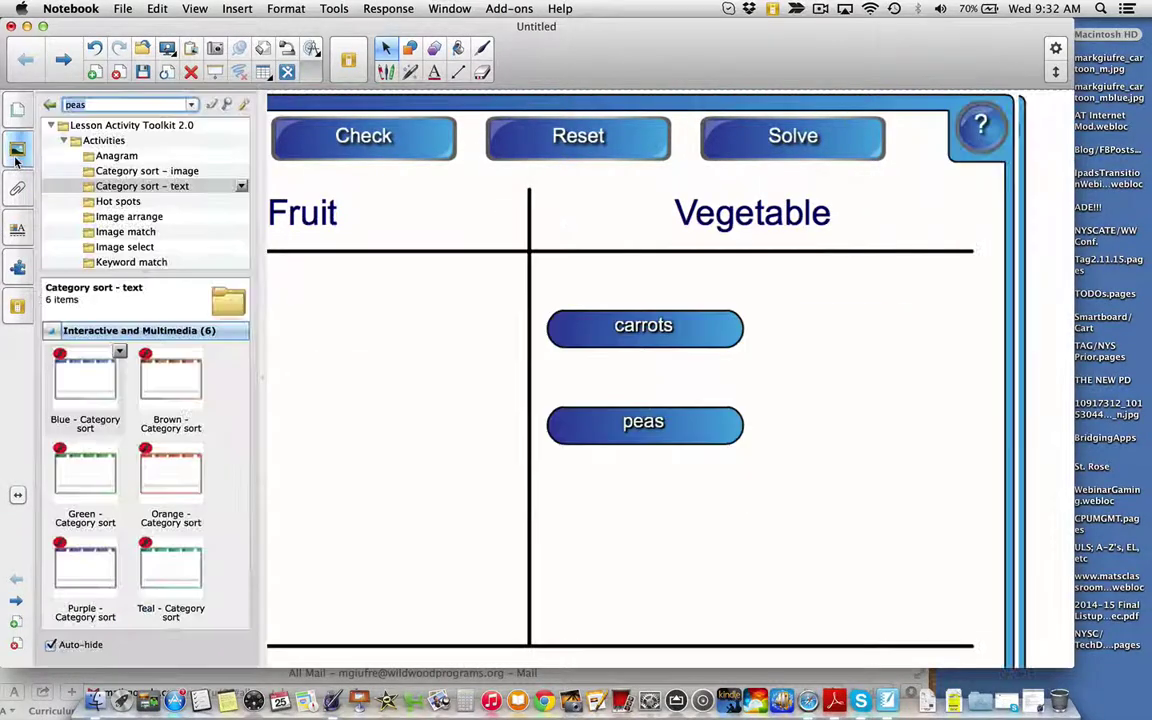
click(101, 217)
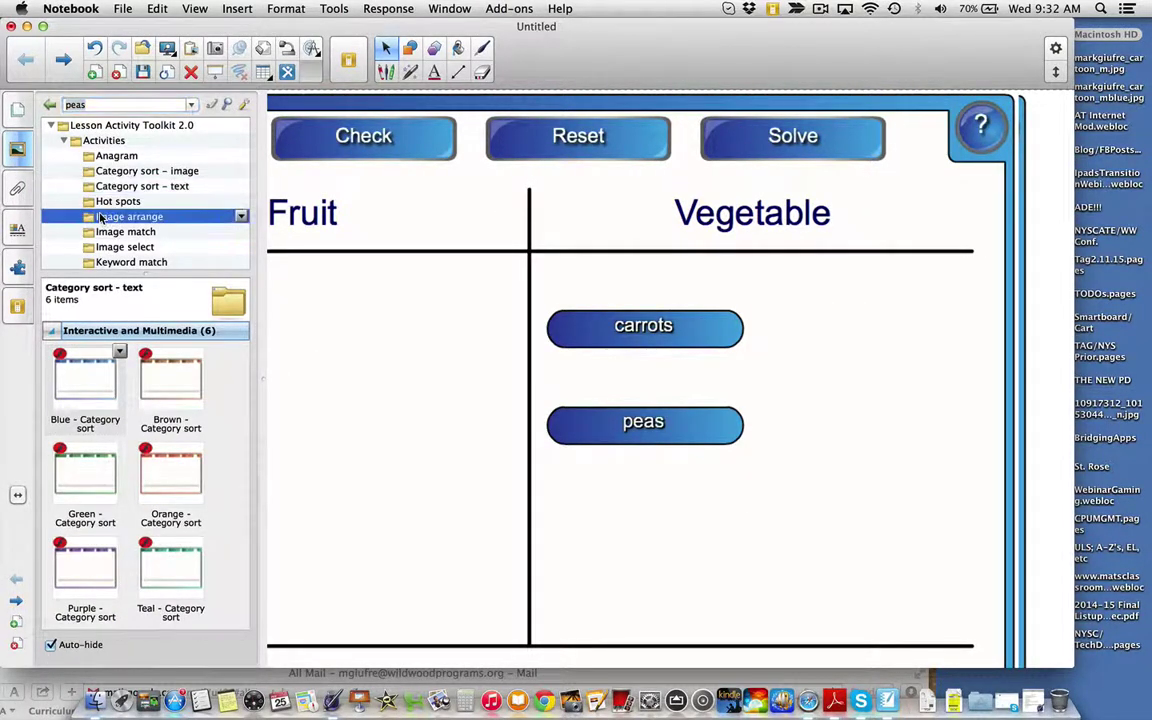
click(52, 331)
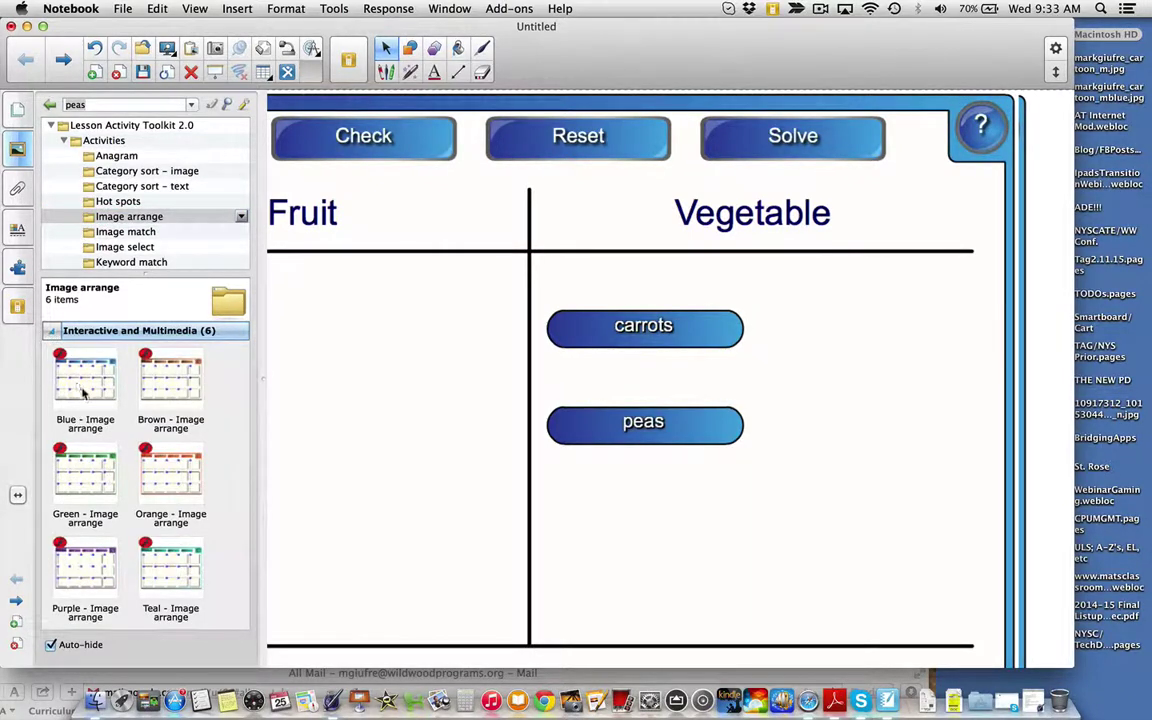
drag(100, 352, 420, 429)
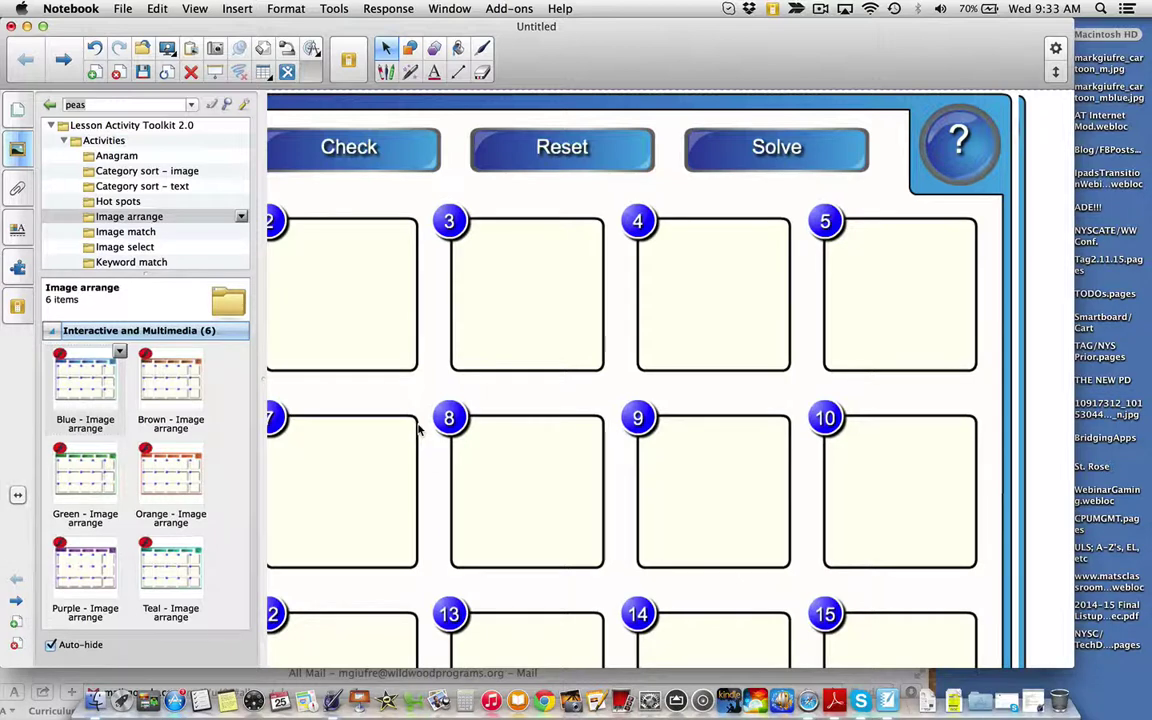
Put the Image arrange activity into edit mode and set its number of images to 4.
click(388, 210)
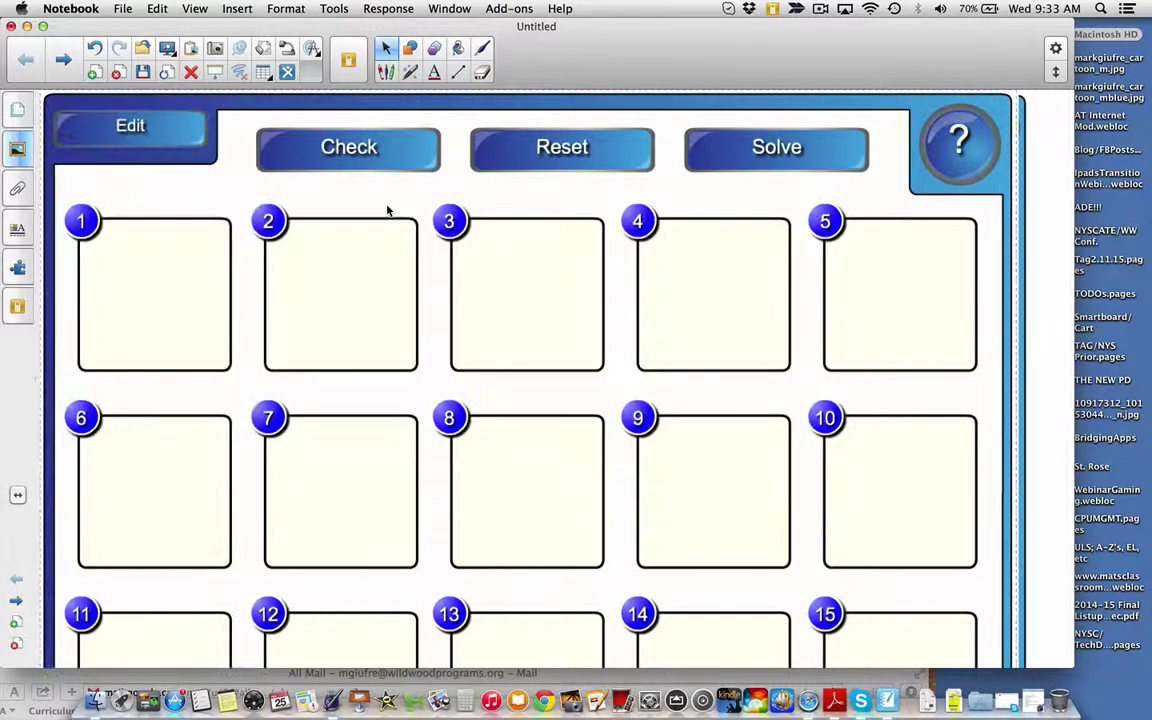
click(190, 138)
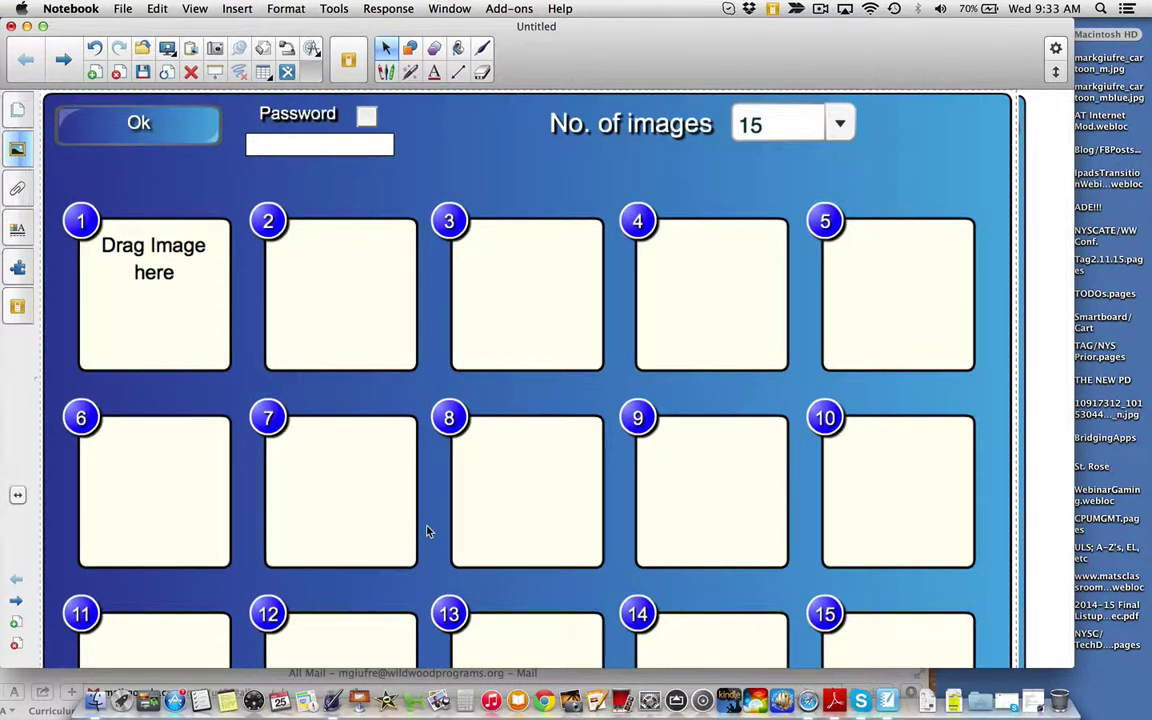
click(840, 127)
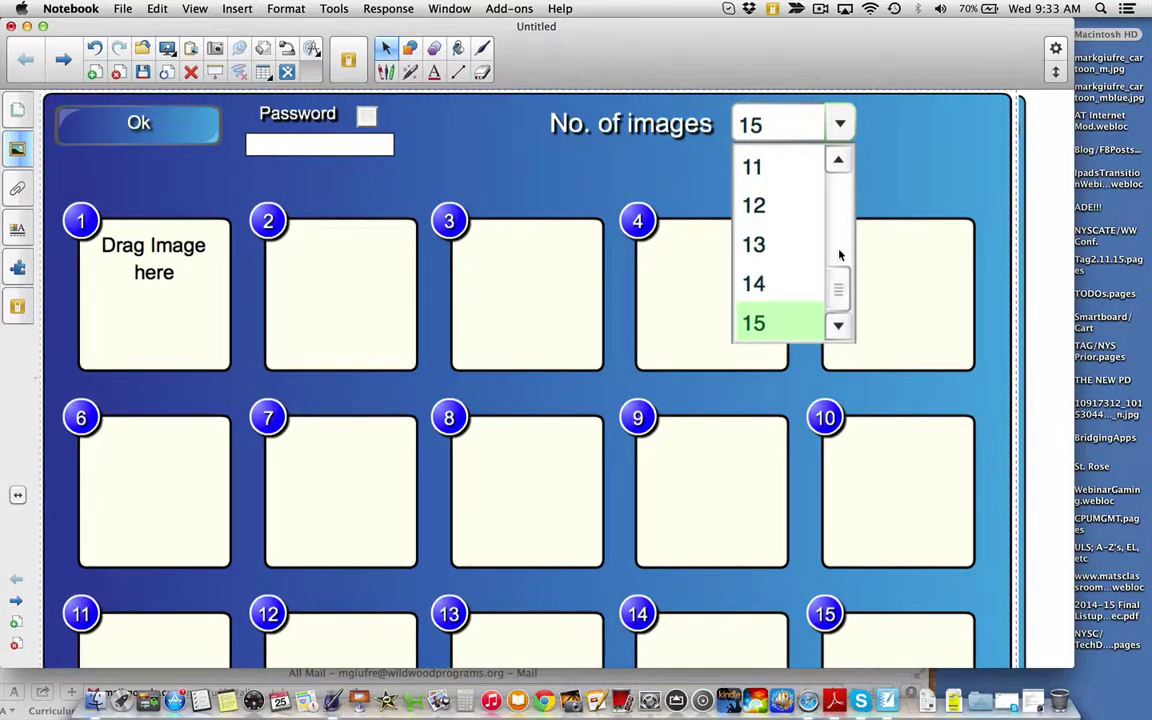
drag(840, 255, 843, 207)
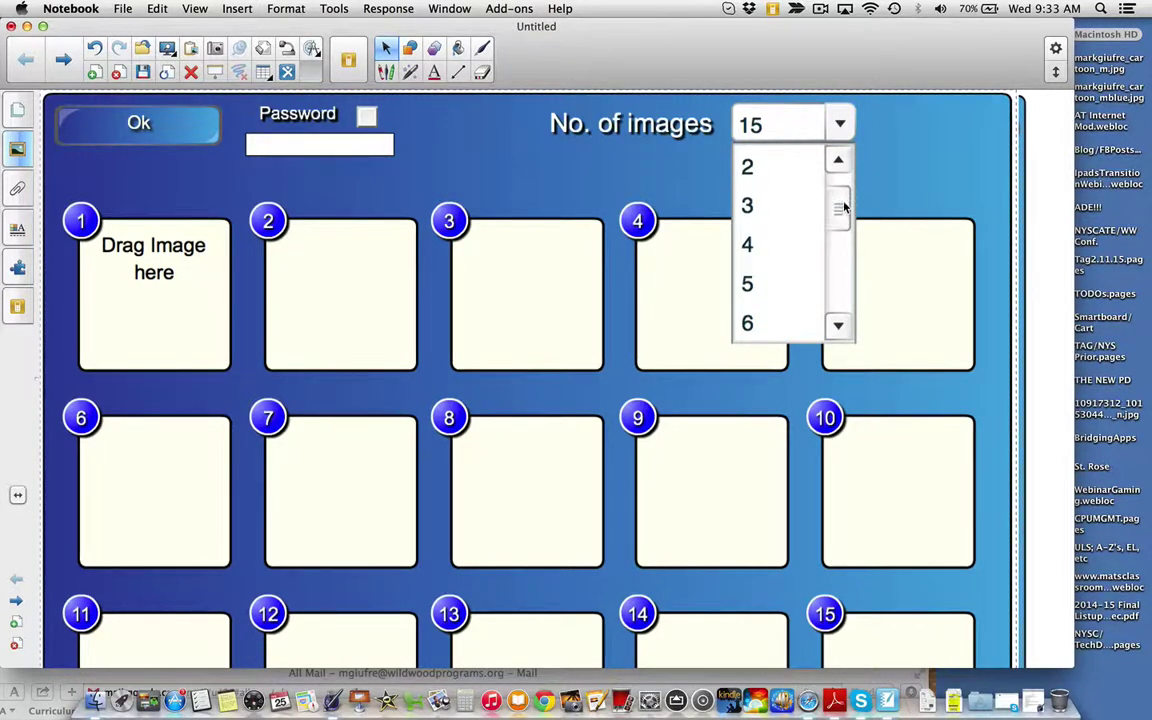
click(768, 246)
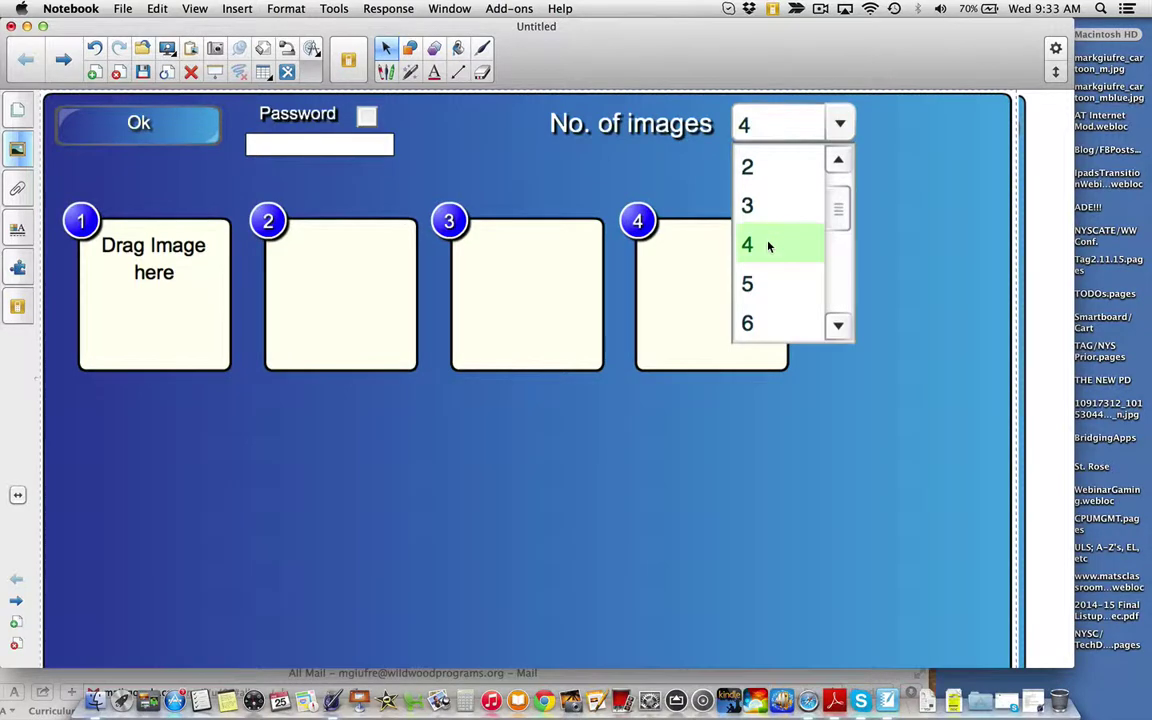
drag(699, 60, 727, 63)
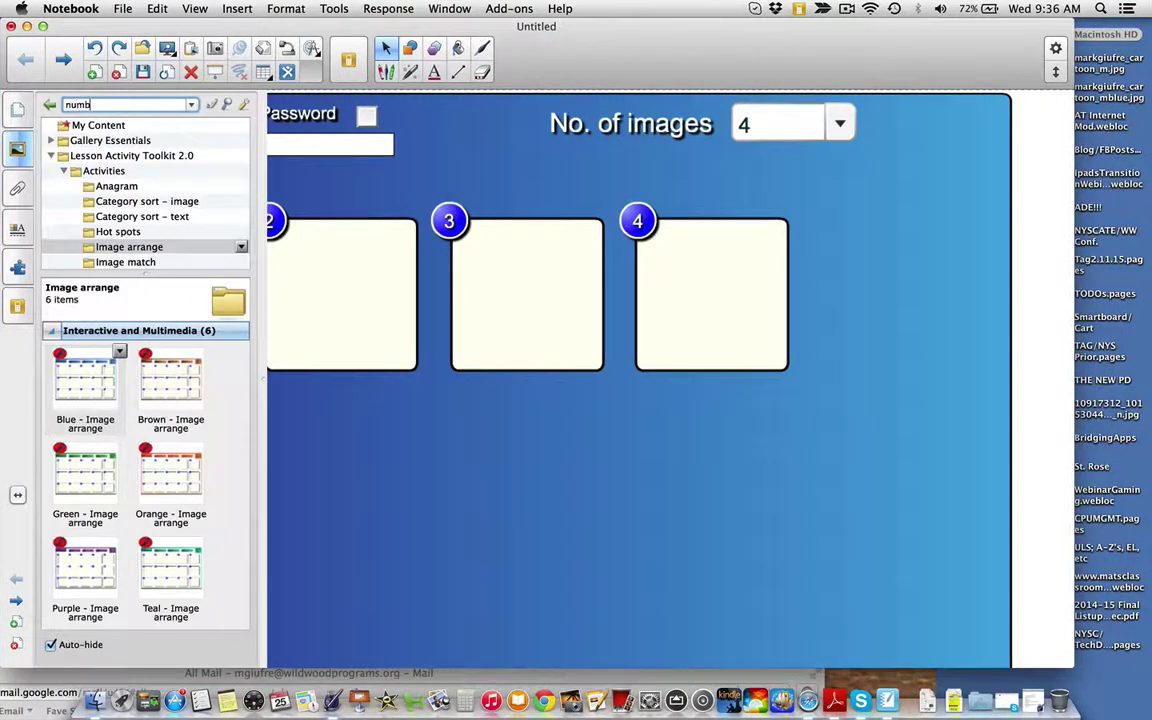
Place the red 1, green 2, blue 3 and yellow 4 pictures from the Gallery's numbers search.
text(s)
key(Return)
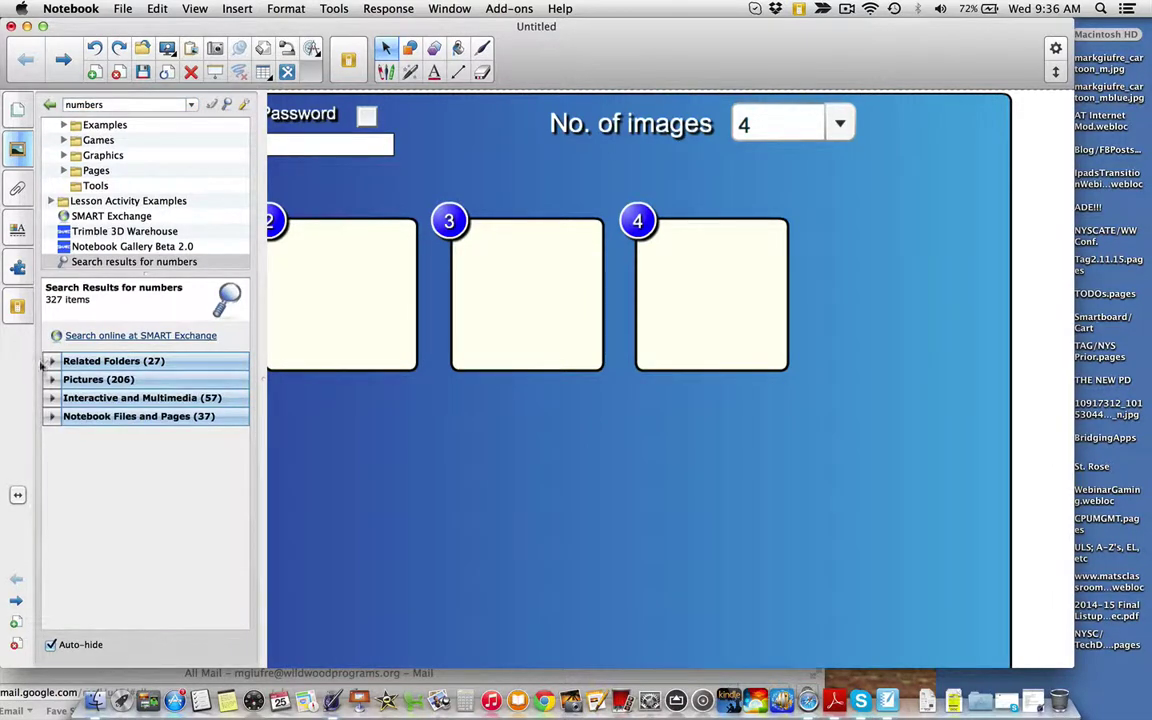
click(51, 382)
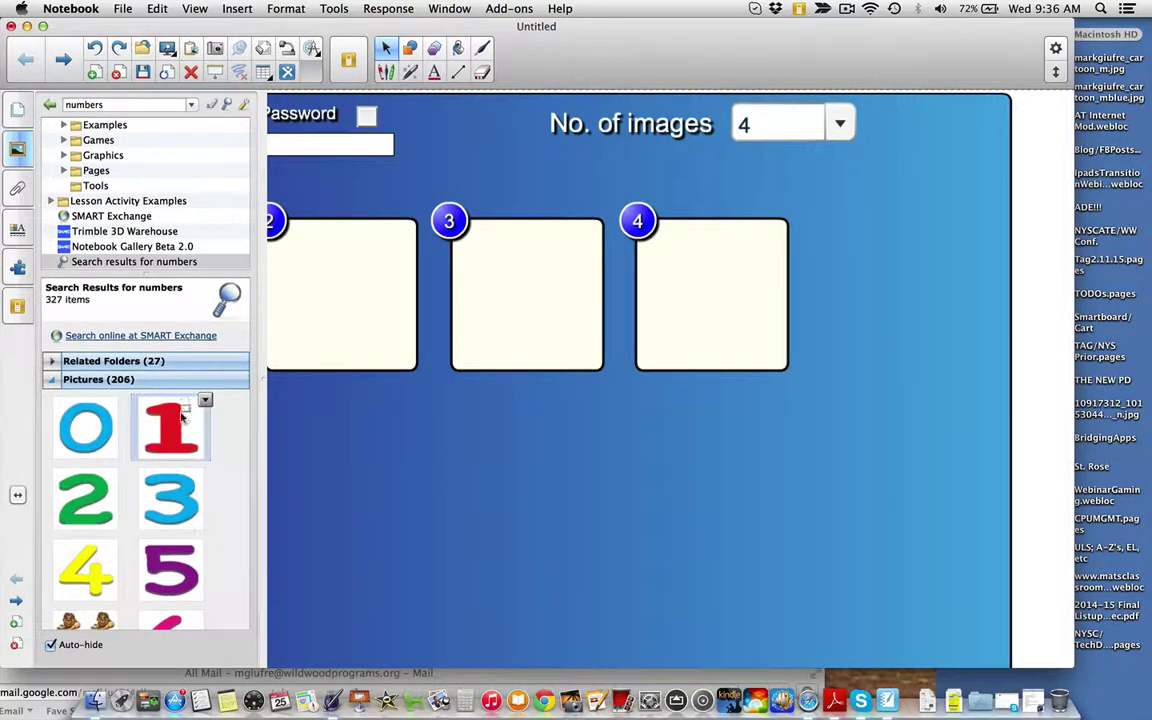
drag(168, 428, 335, 470)
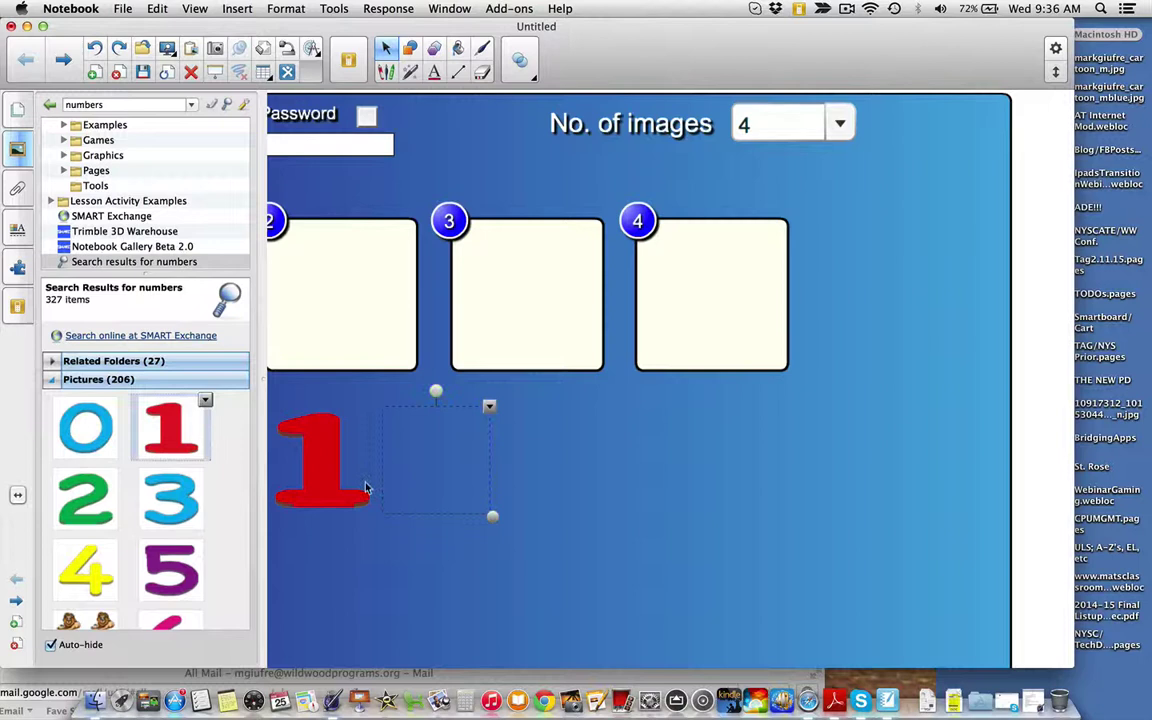
drag(85, 497, 488, 508)
drag(170, 497, 686, 507)
drag(85, 568, 800, 470)
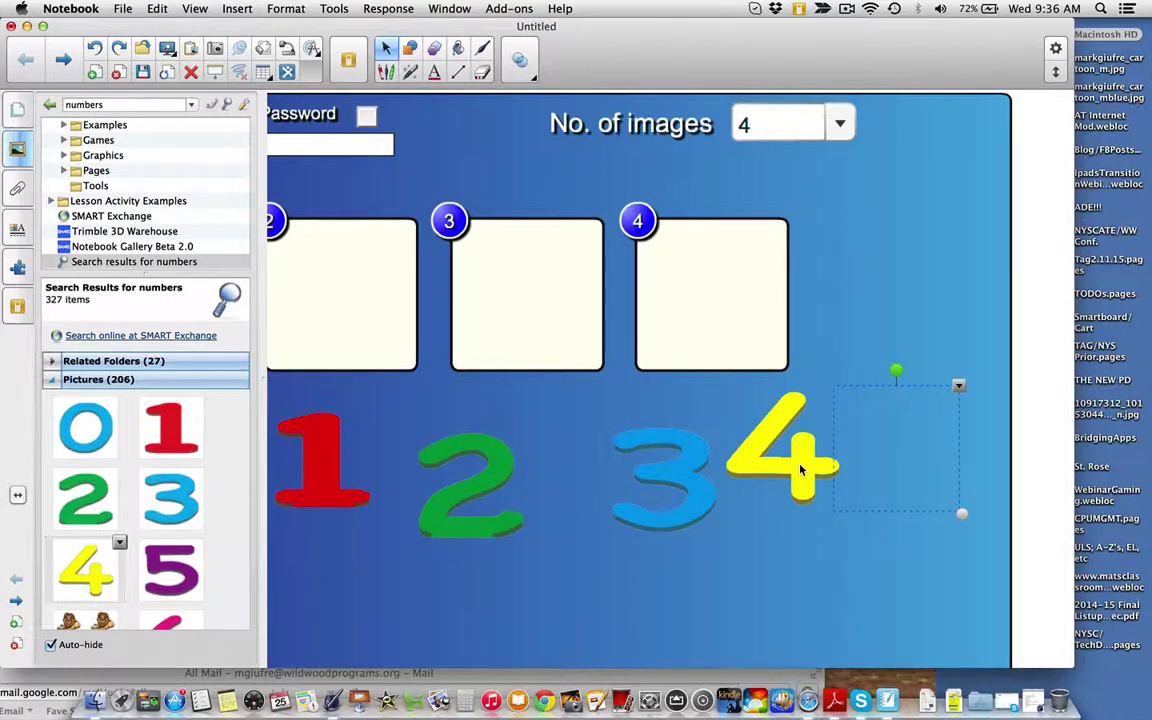
click(864, 346)
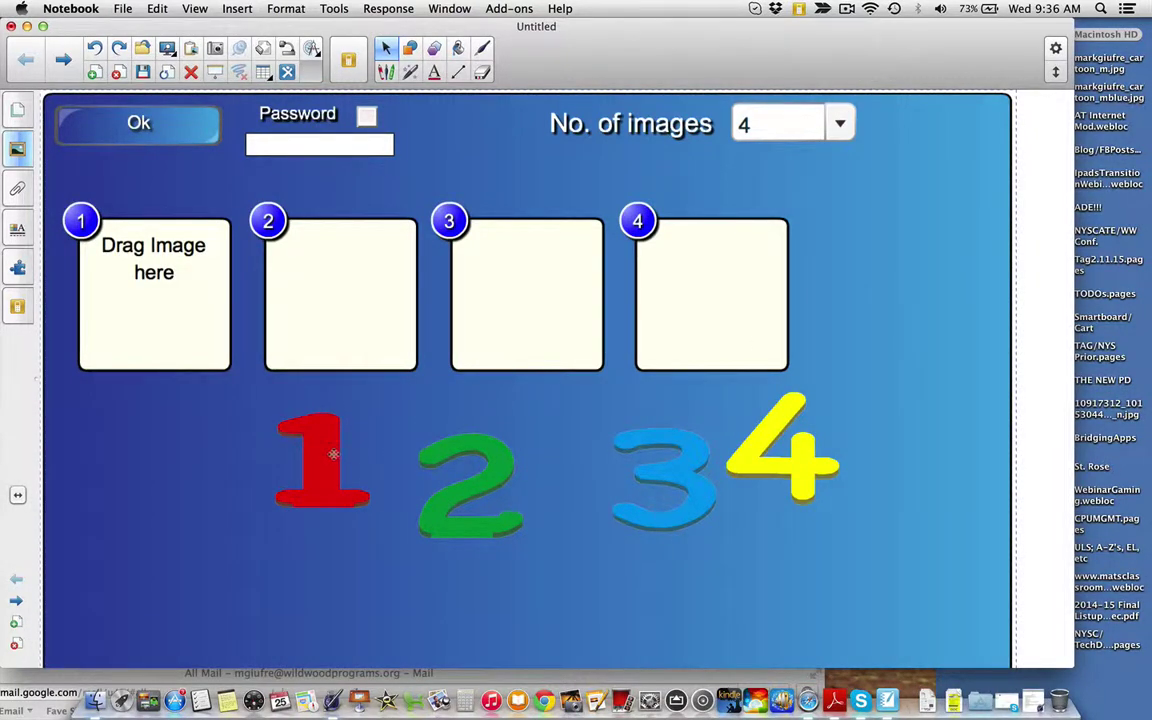
Drop pictures 1–4 into image slots 1–4 and finish editing the activity.
drag(328, 438, 144, 296)
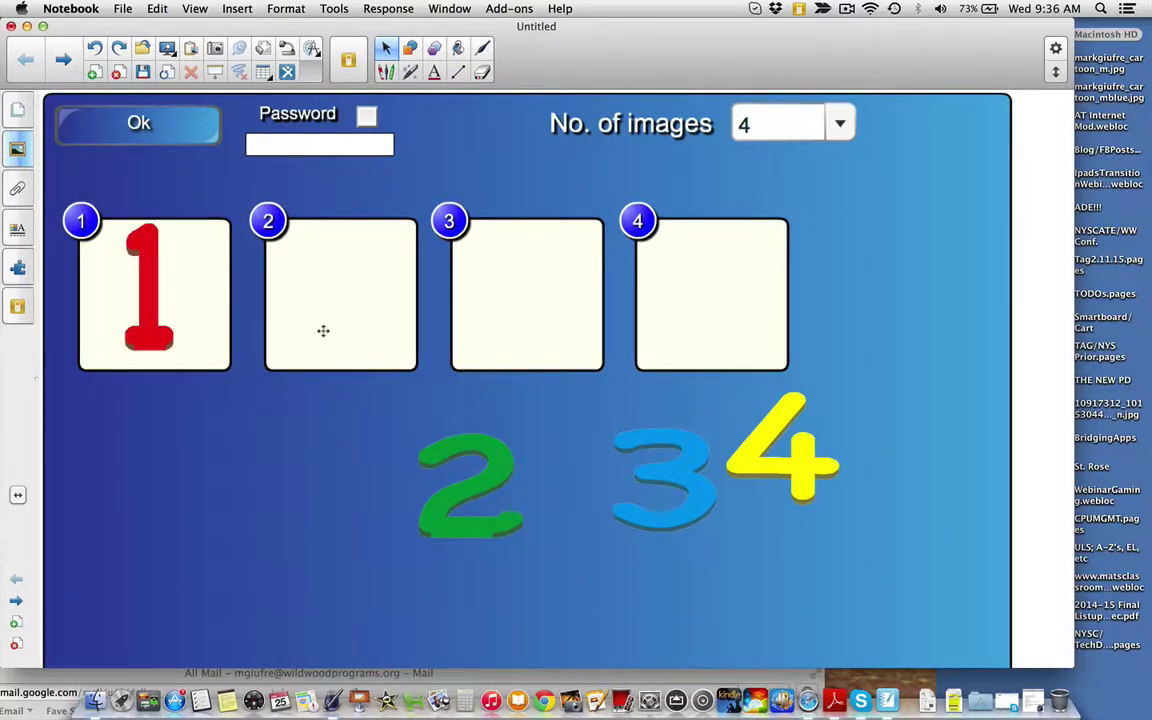
drag(402, 426, 324, 284)
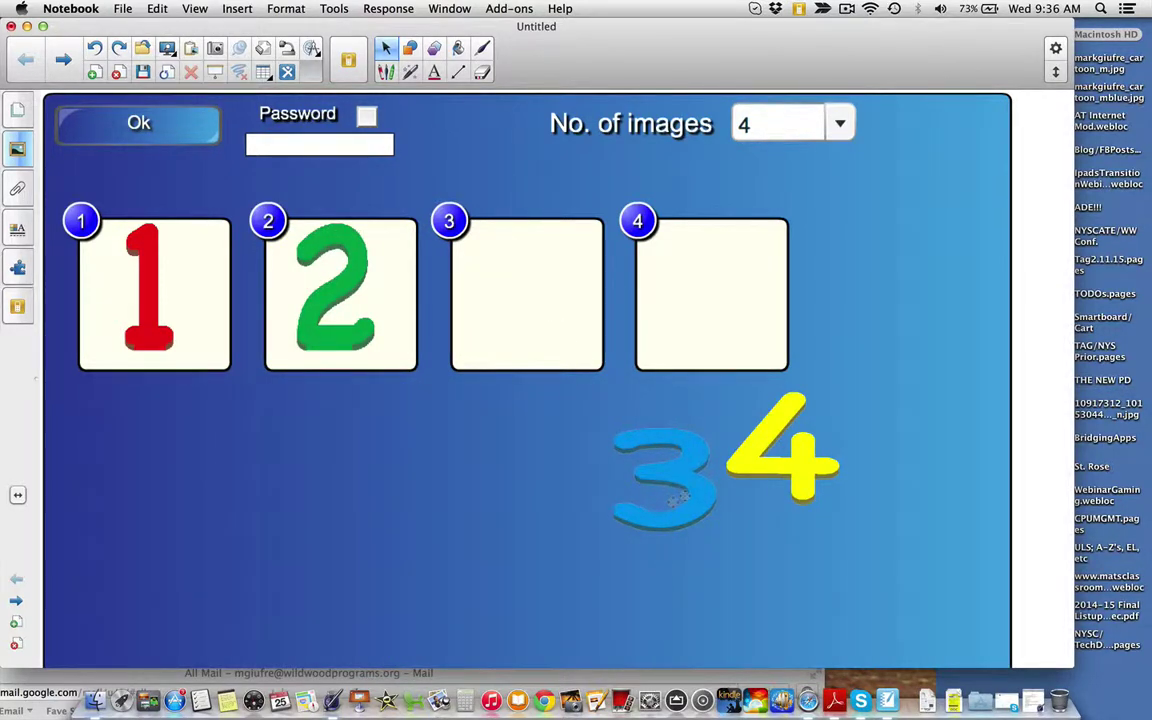
drag(660, 478, 522, 322)
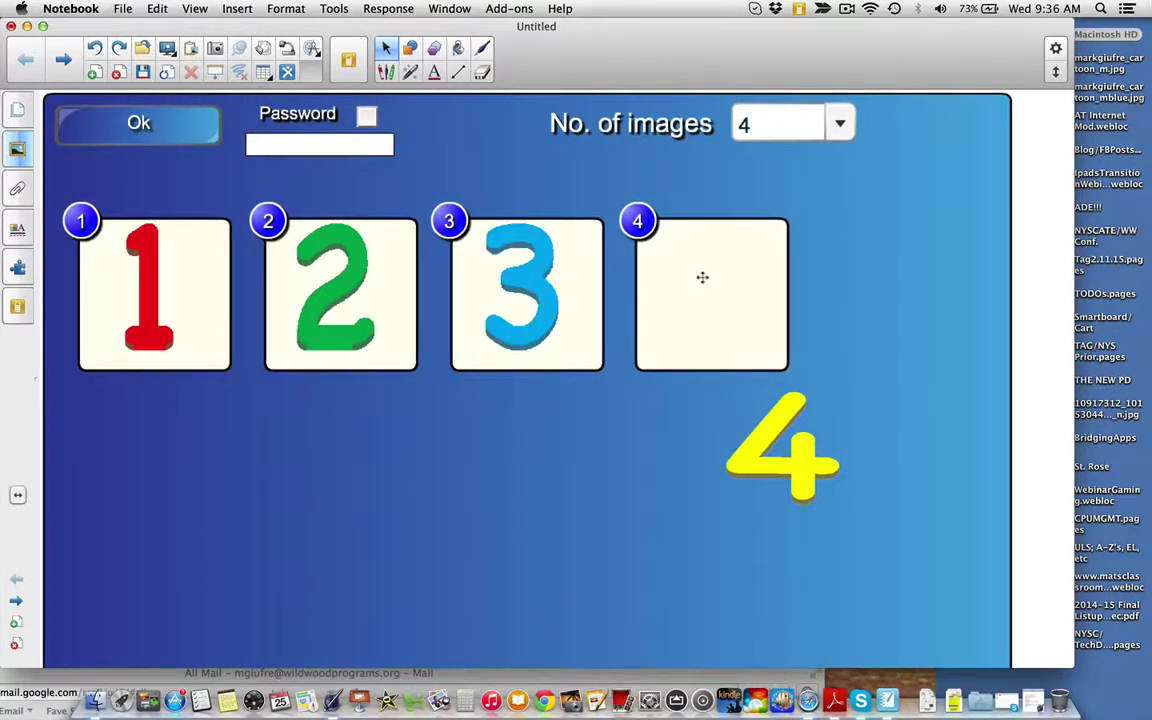
drag(746, 452, 718, 259)
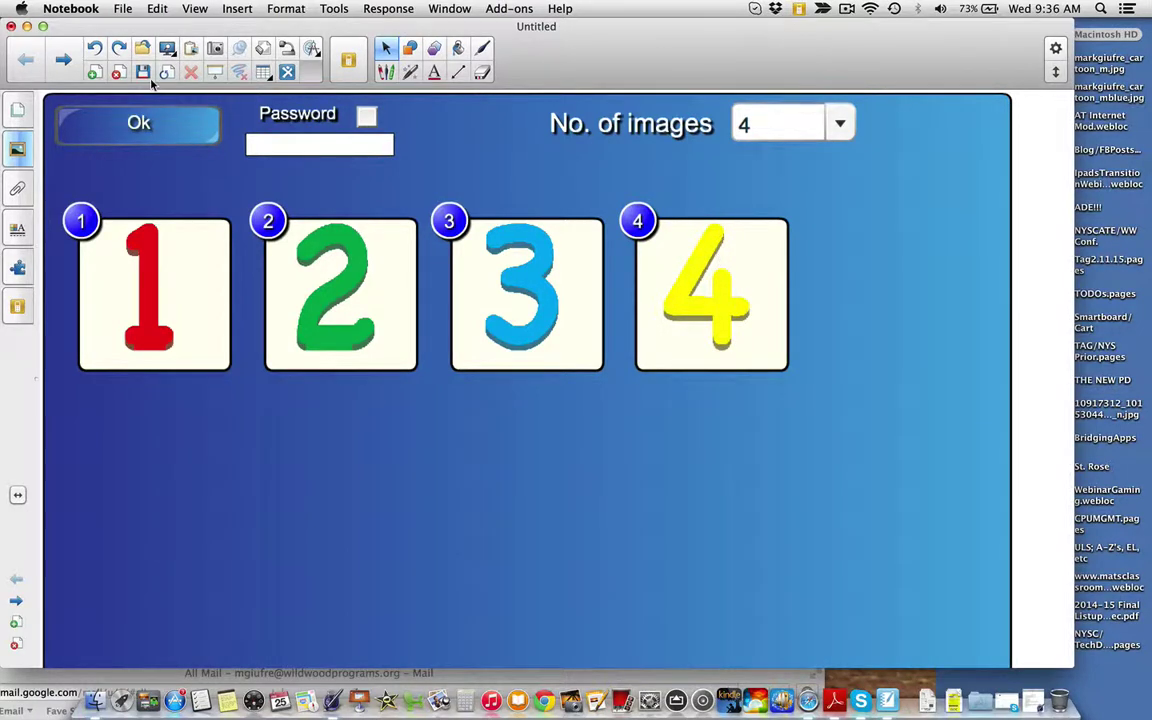
click(135, 122)
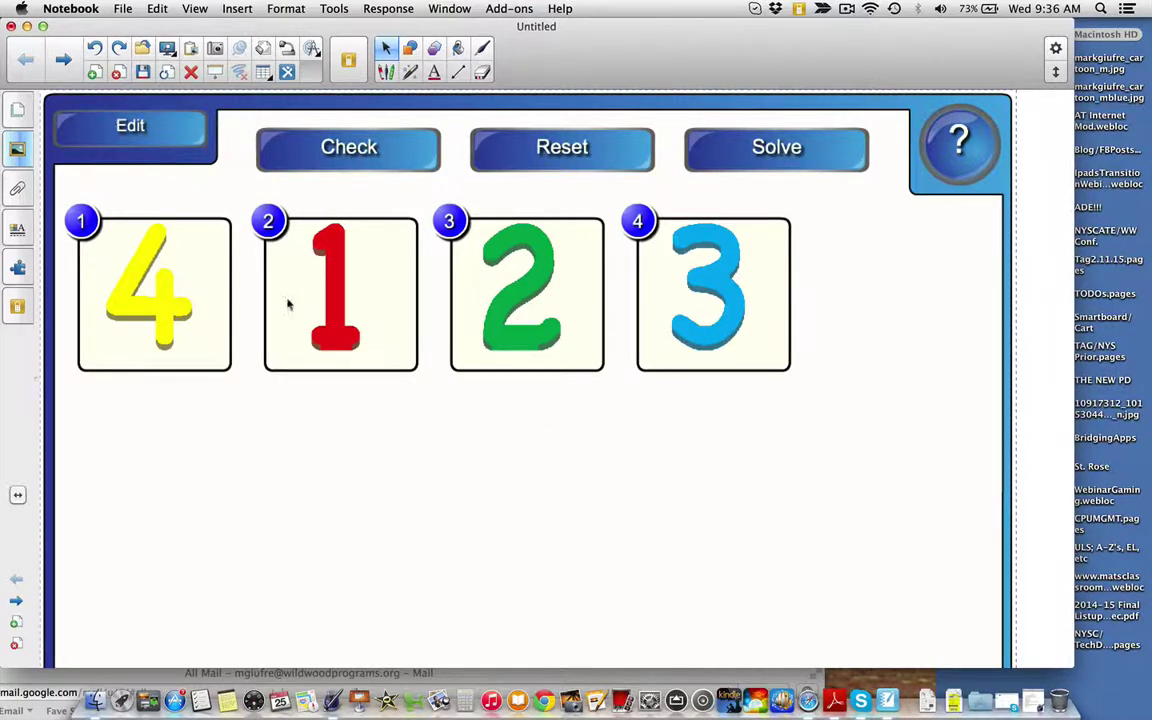
Move card 4 to the last slot so the cards read 1, 2, 3, 4, then check.
drag(166, 293, 326, 328)
drag(213, 459, 697, 244)
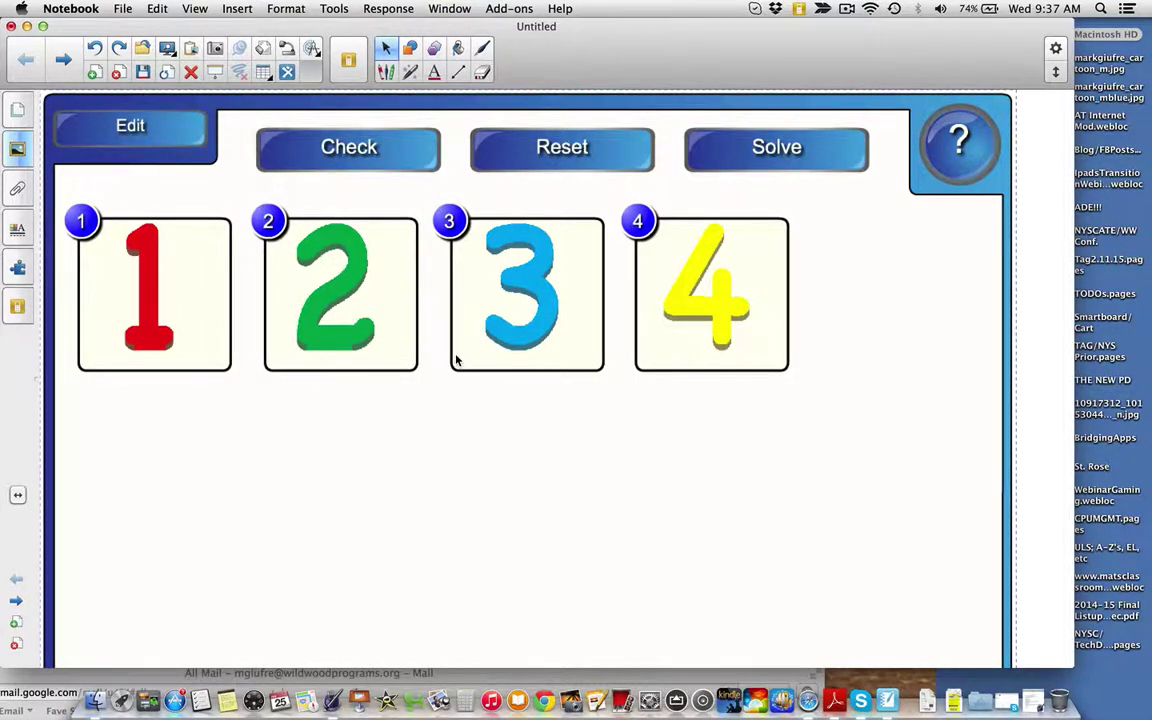
click(325, 146)
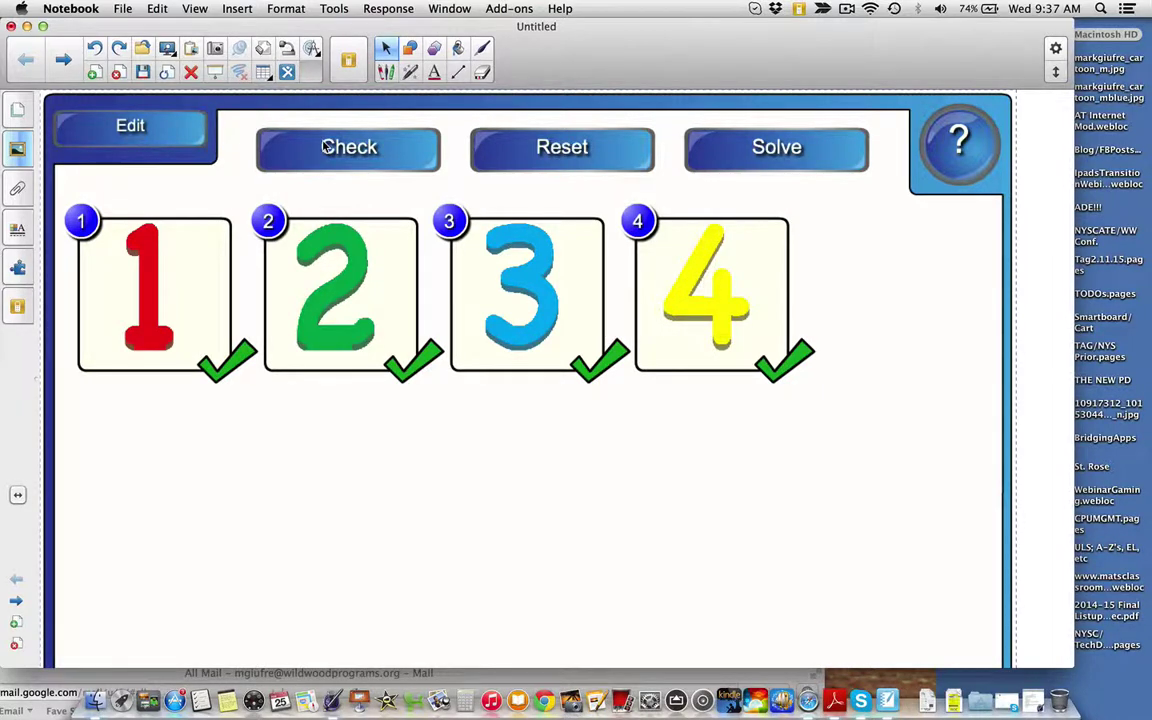
Add the Blue - Image match activity from the Gallery's Image match folder to the page.
click(16, 150)
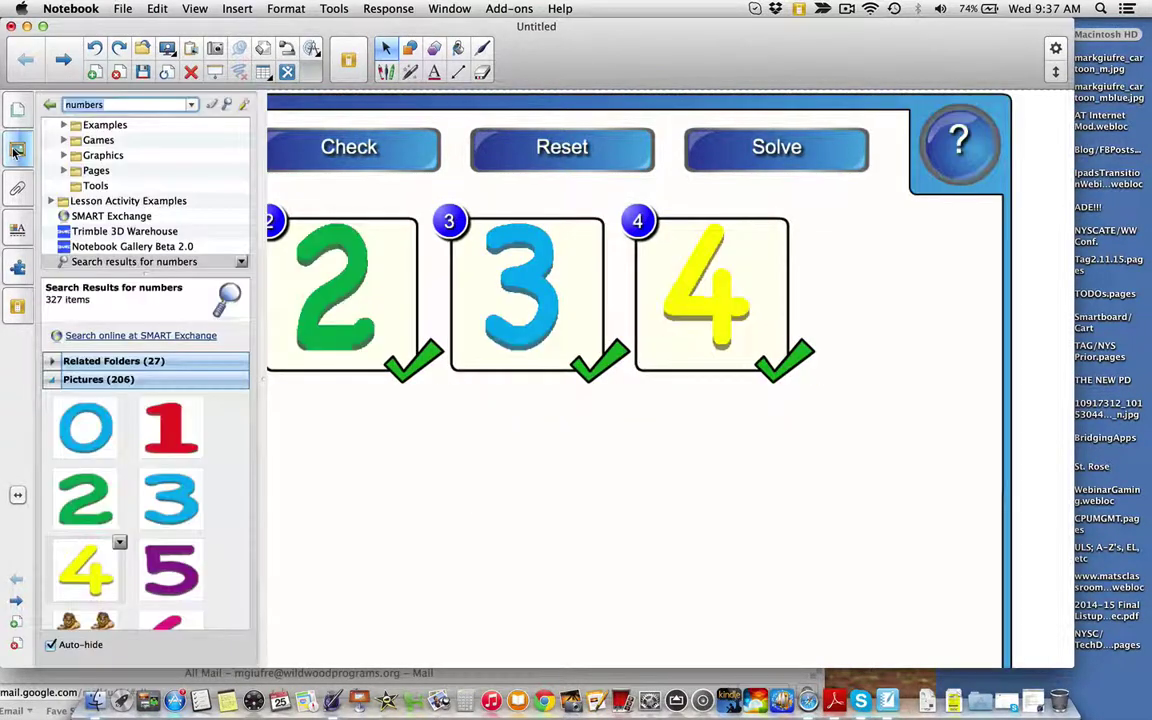
scroll(116, 157, up, 5)
scroll(116, 157, up, 3)
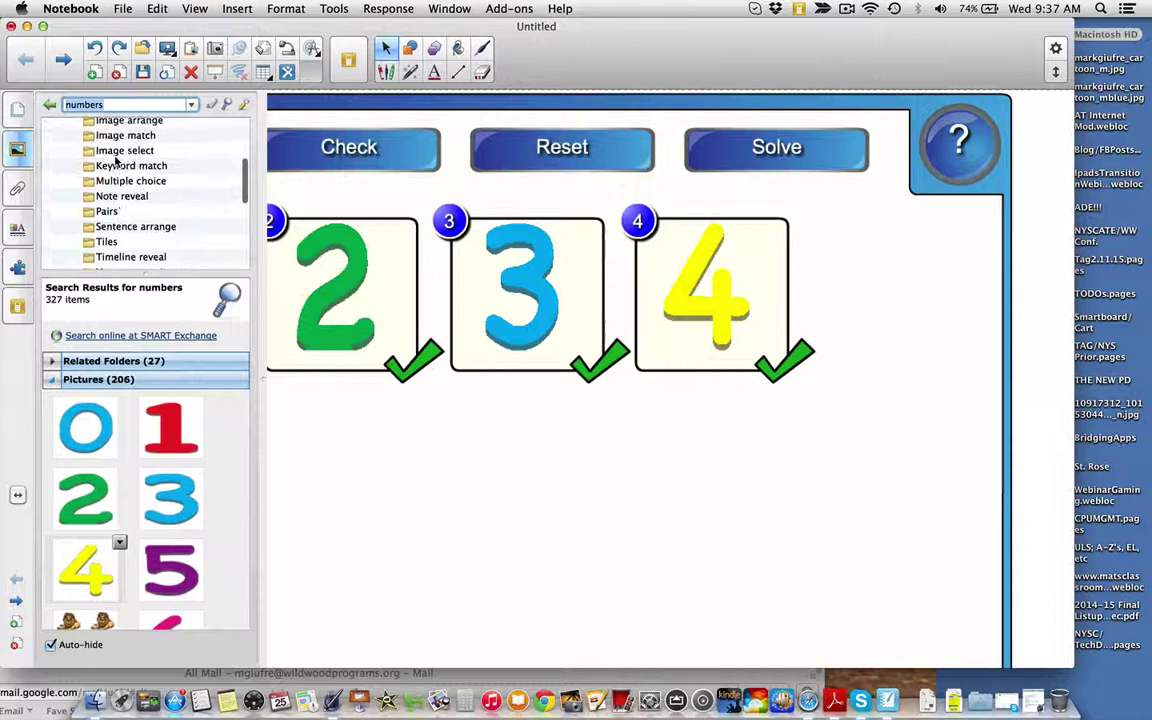
click(124, 137)
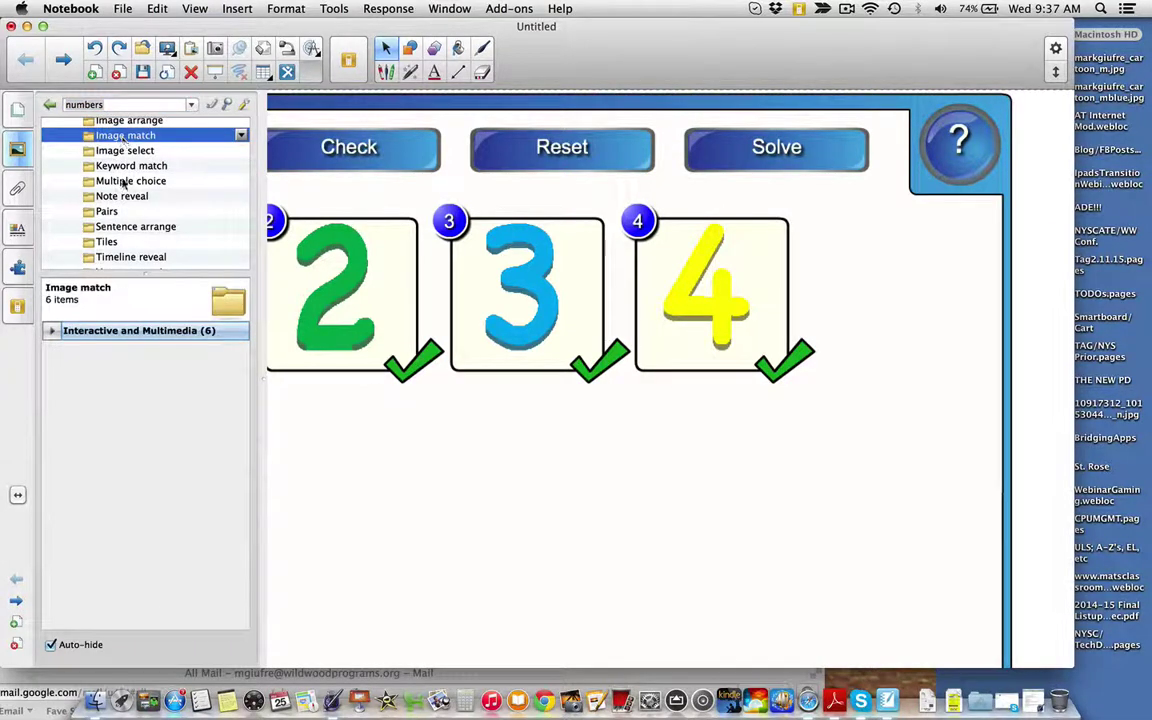
click(51, 330)
click(72, 371)
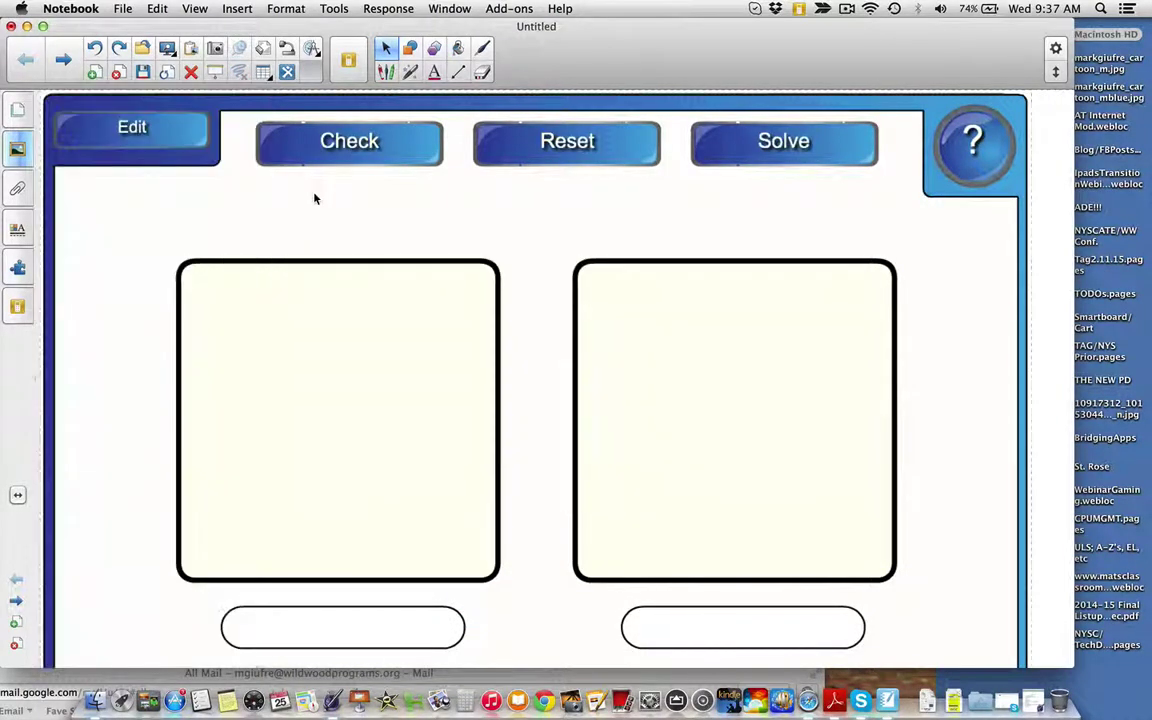
Switch the Image match activity into edit mode and set the number of images to 4.
click(183, 127)
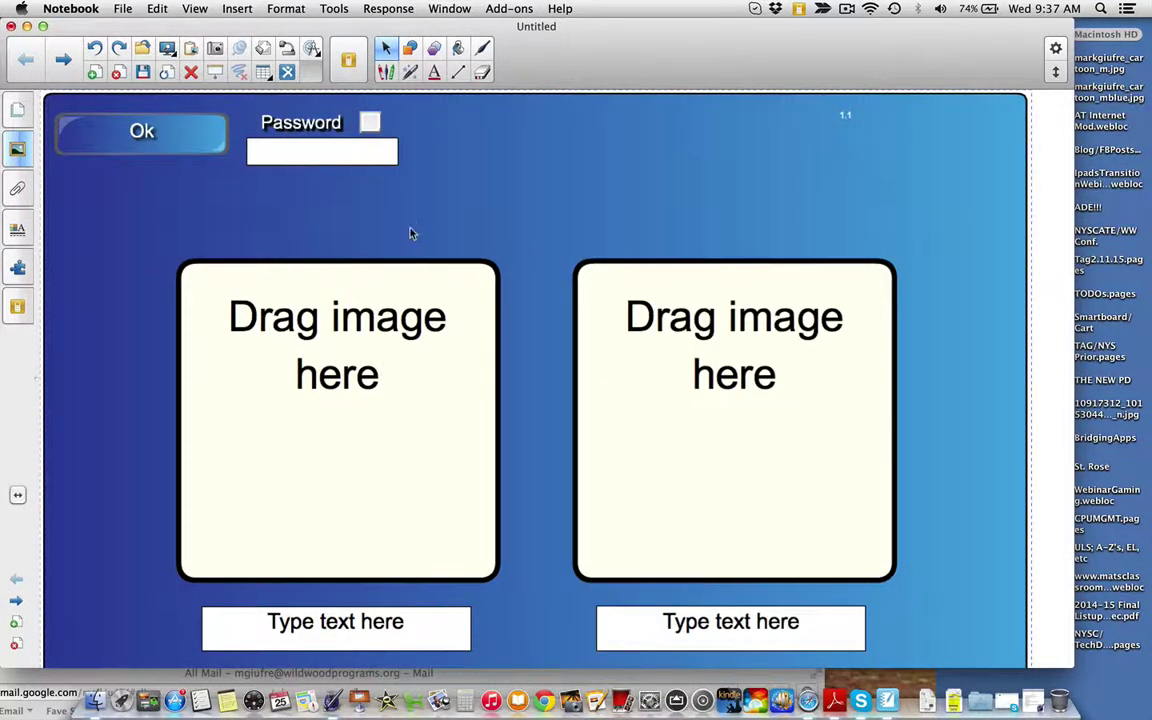
scroll(450, 288, down, 5)
scroll(450, 288, up, 5)
scroll(362, 260, down, 4)
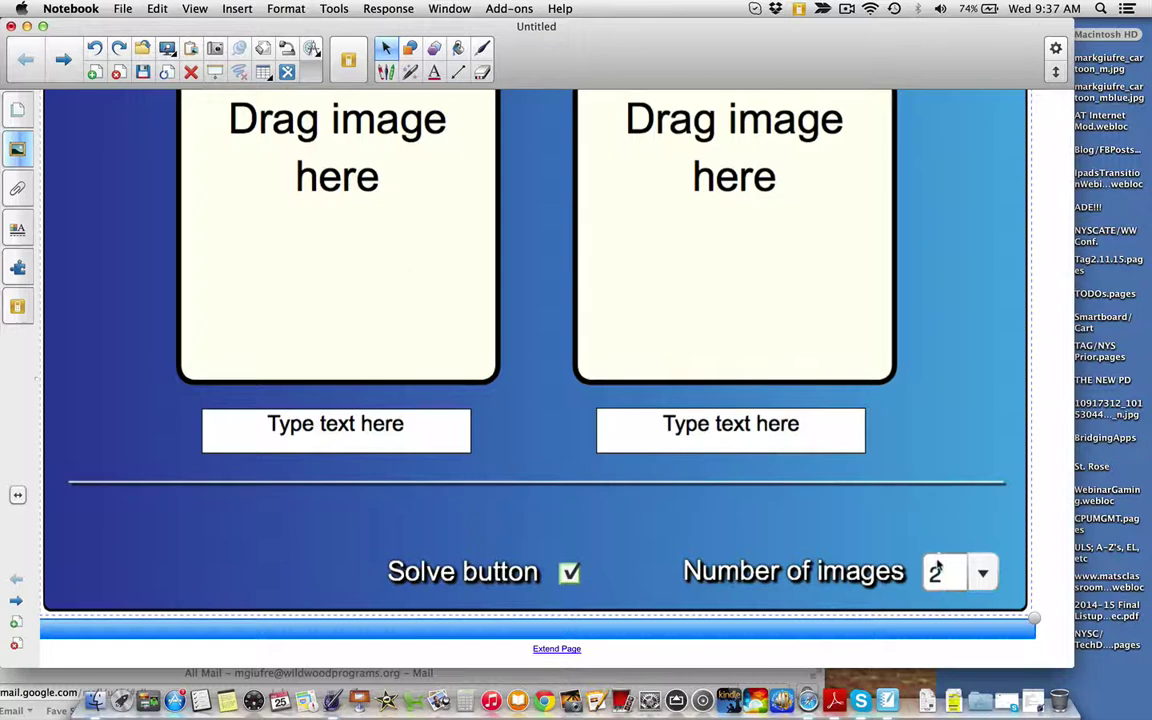
click(981, 578)
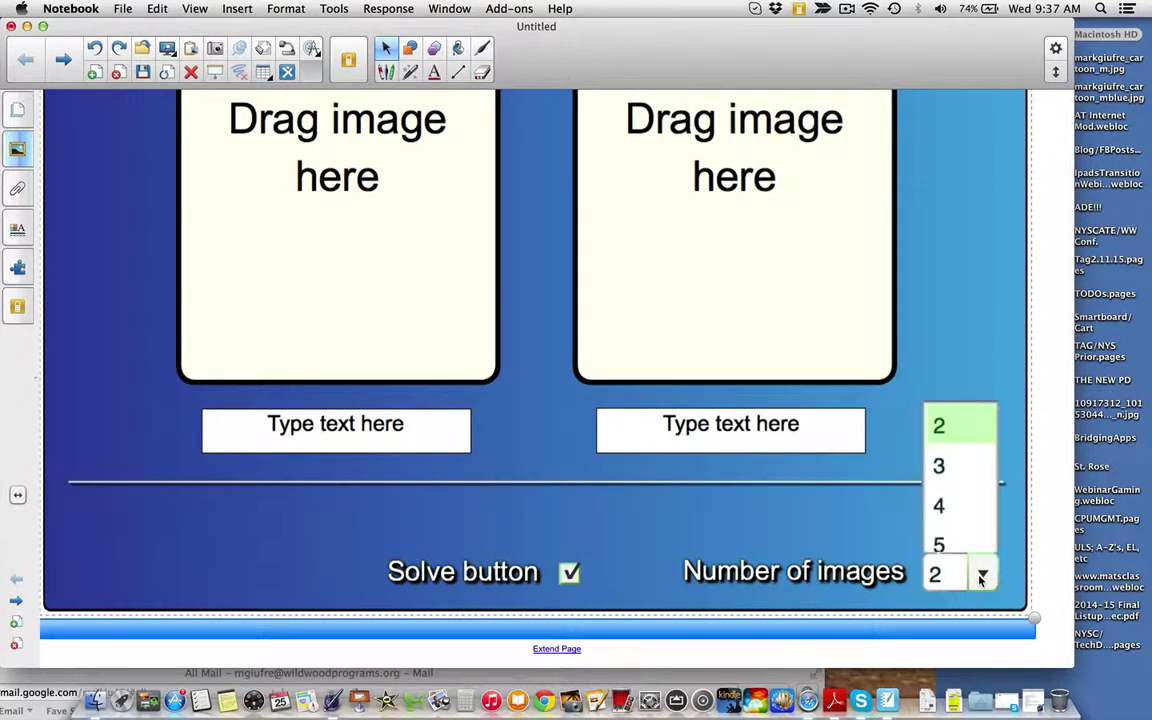
click(968, 493)
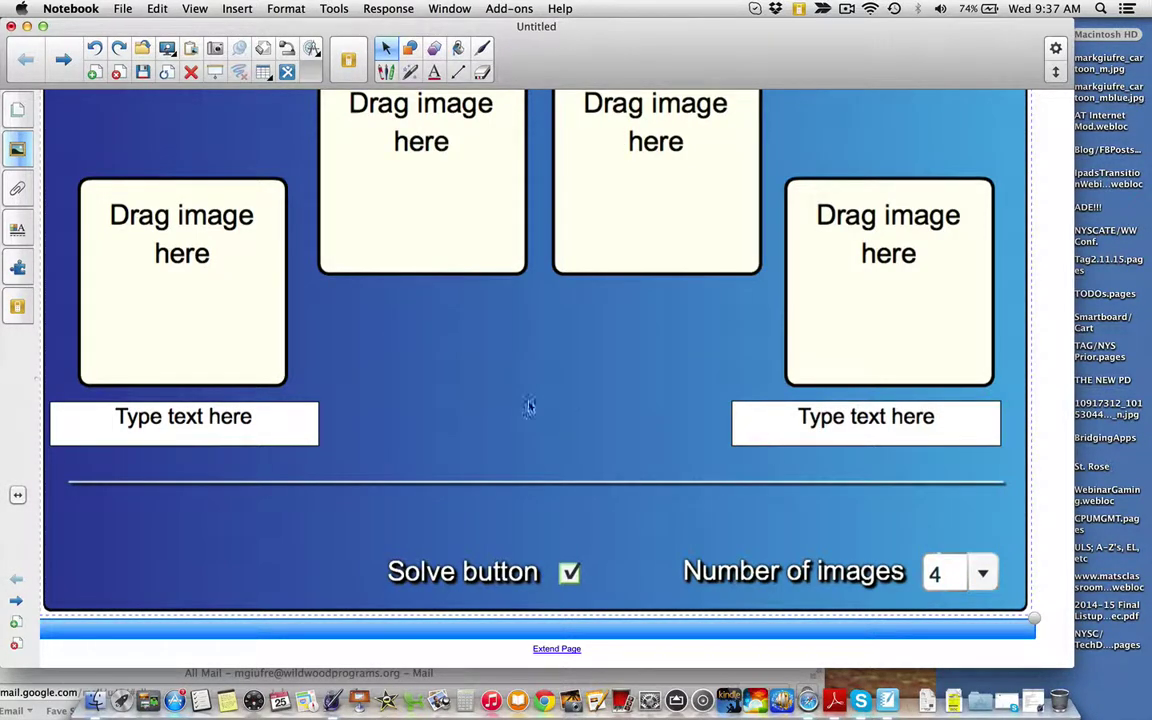
scroll(530, 406, up, 3)
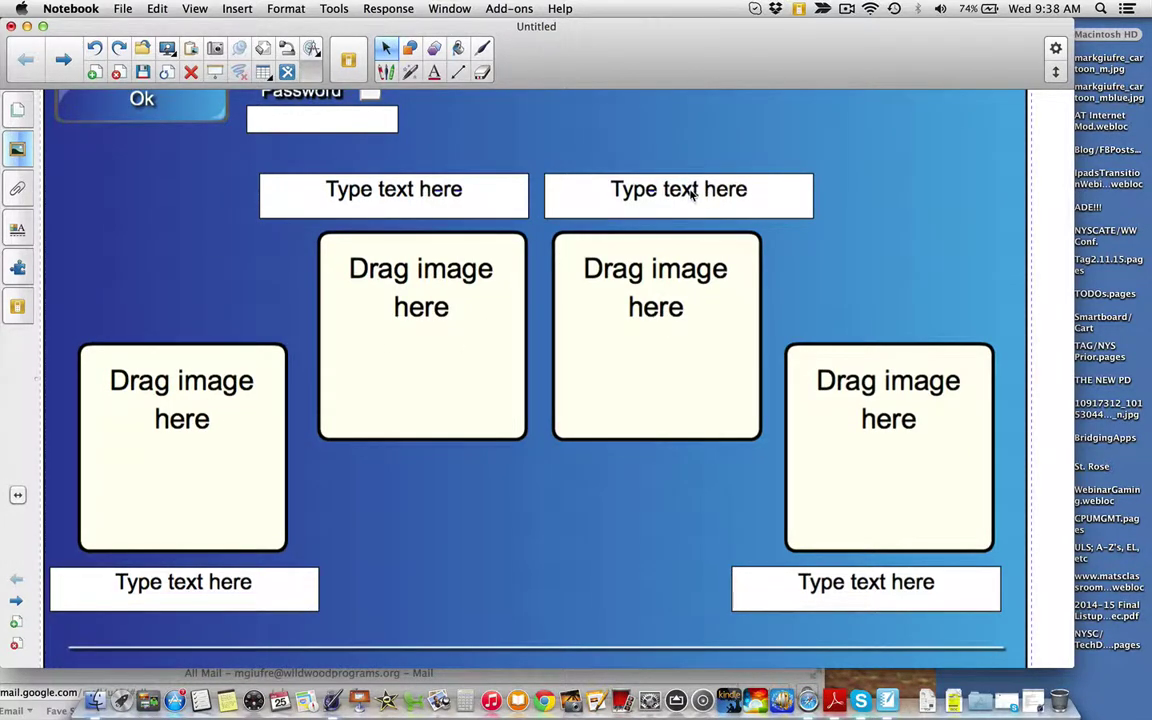
Replace the bottom-left and top-left placeholder labels with Penny and Nickel.
click(197, 582)
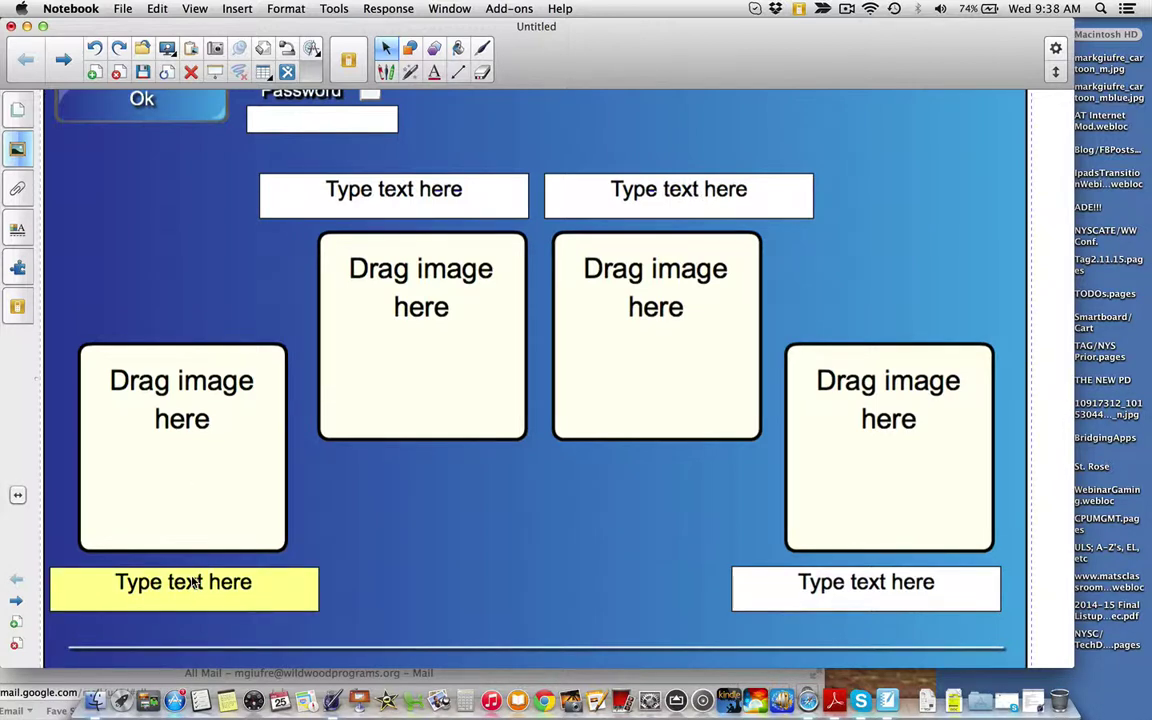
double_click(197, 582)
click(291, 586)
shift+click(90, 587)
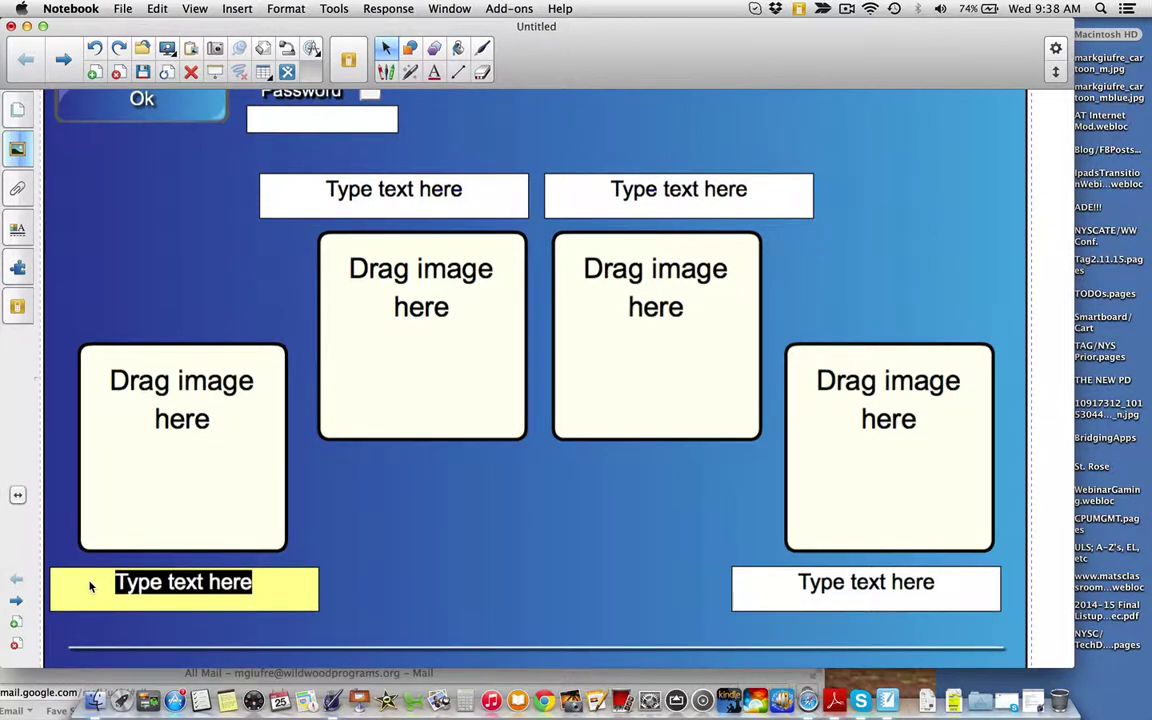
text(Penny)
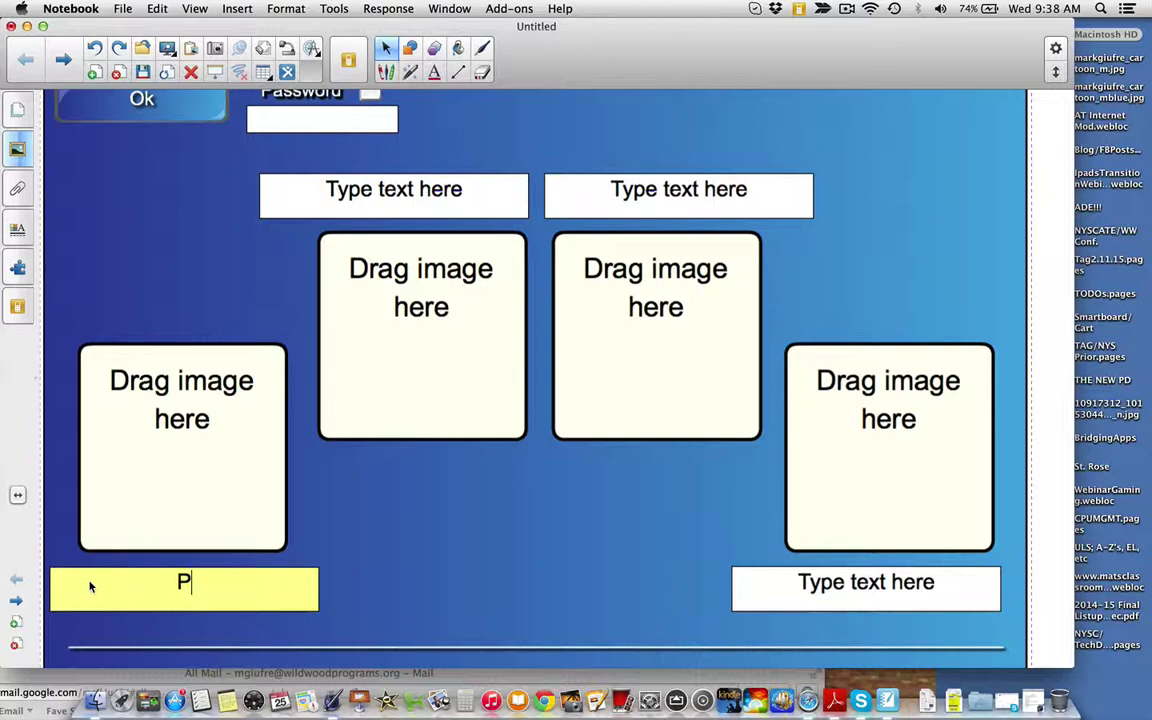
click(407, 193)
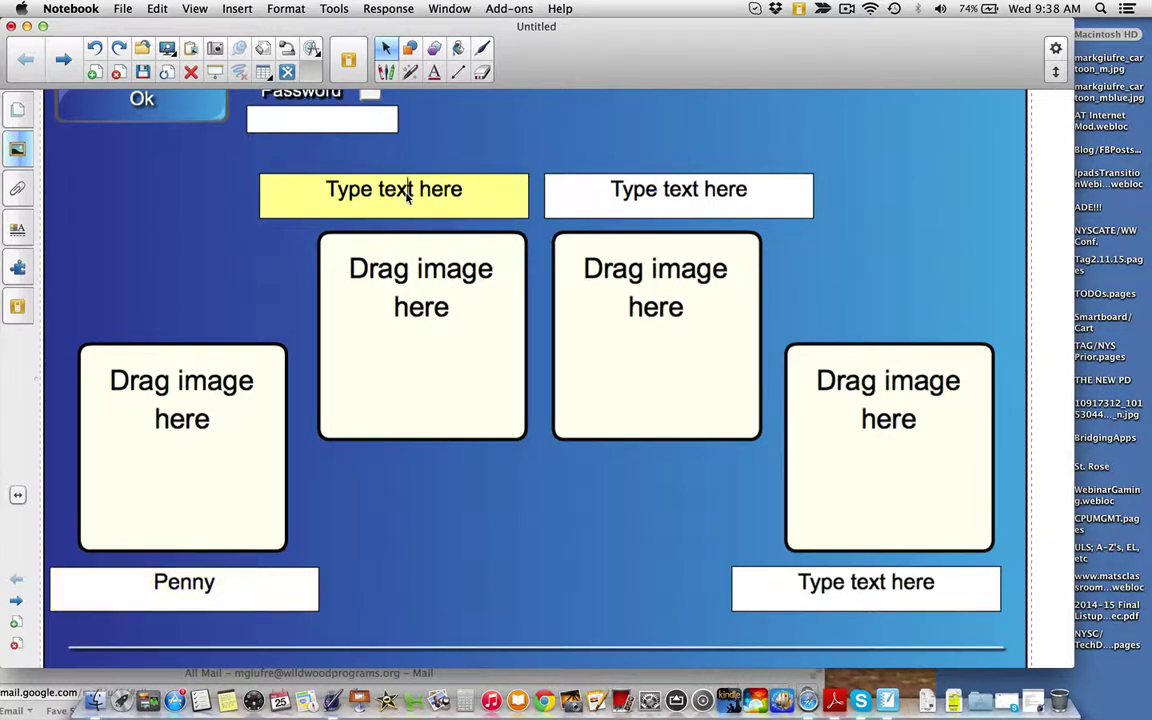
double_click(407, 193)
text(Nicke)
click(480, 188)
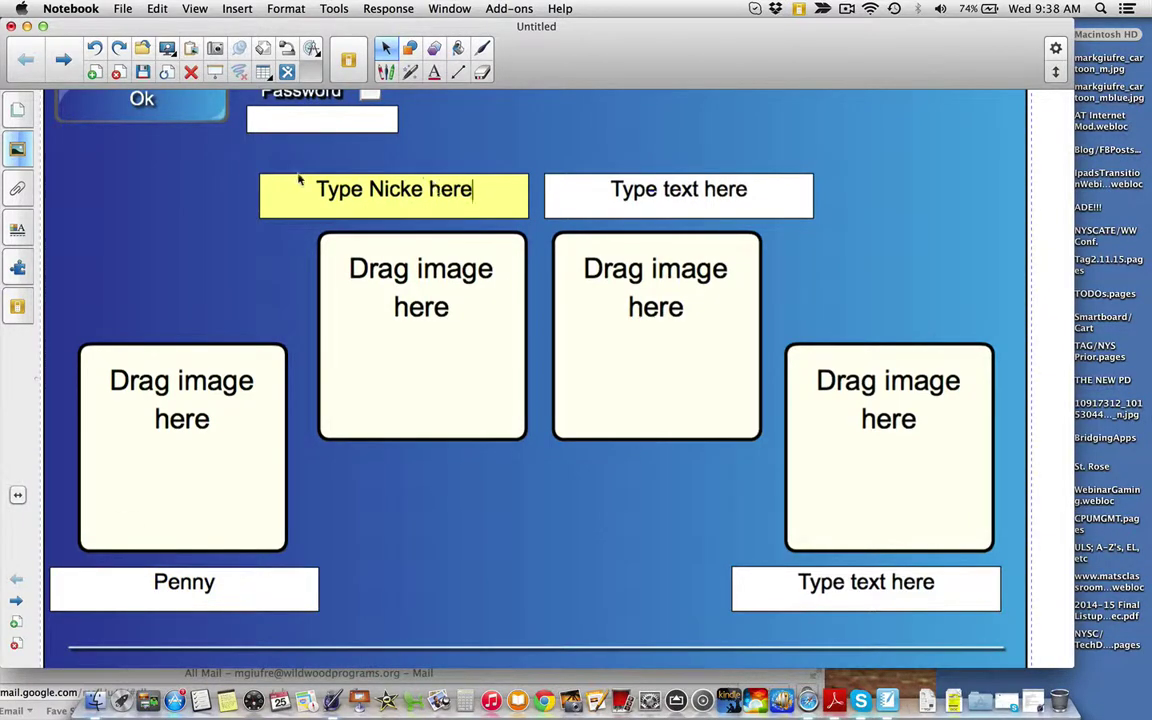
shift+click(288, 177)
text(Nickel)
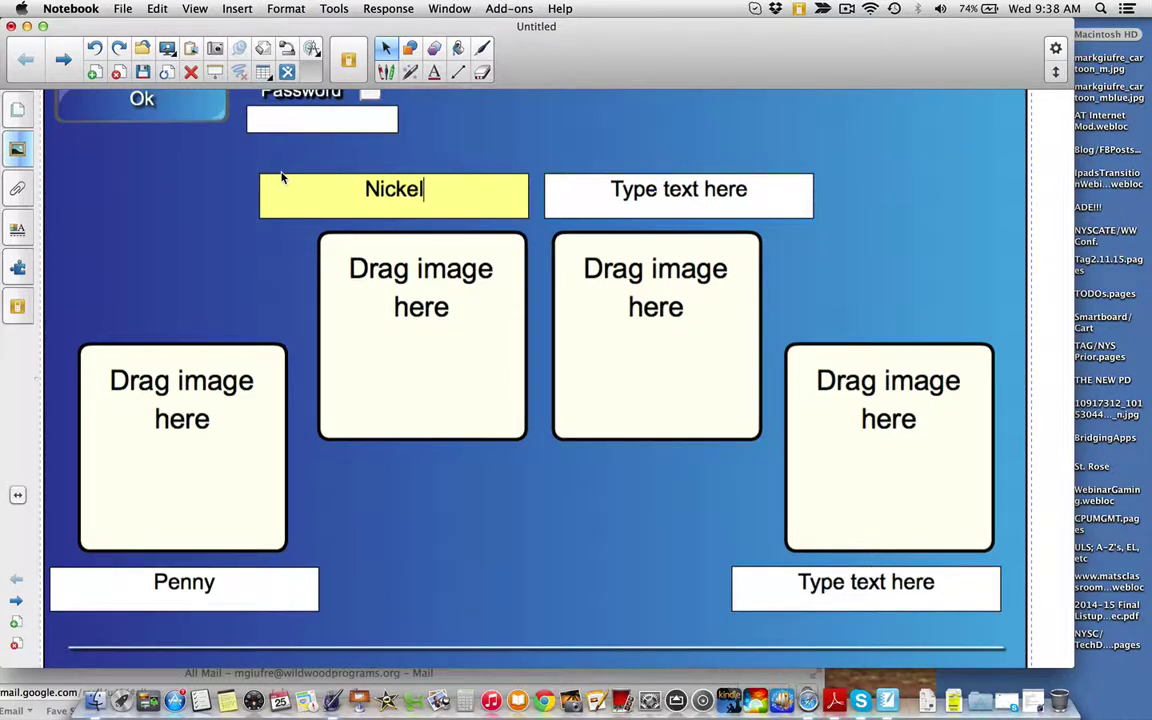
Label the top-right and bottom-right boxes Dime and Quarter.
click(663, 189)
drag(754, 190, 584, 184)
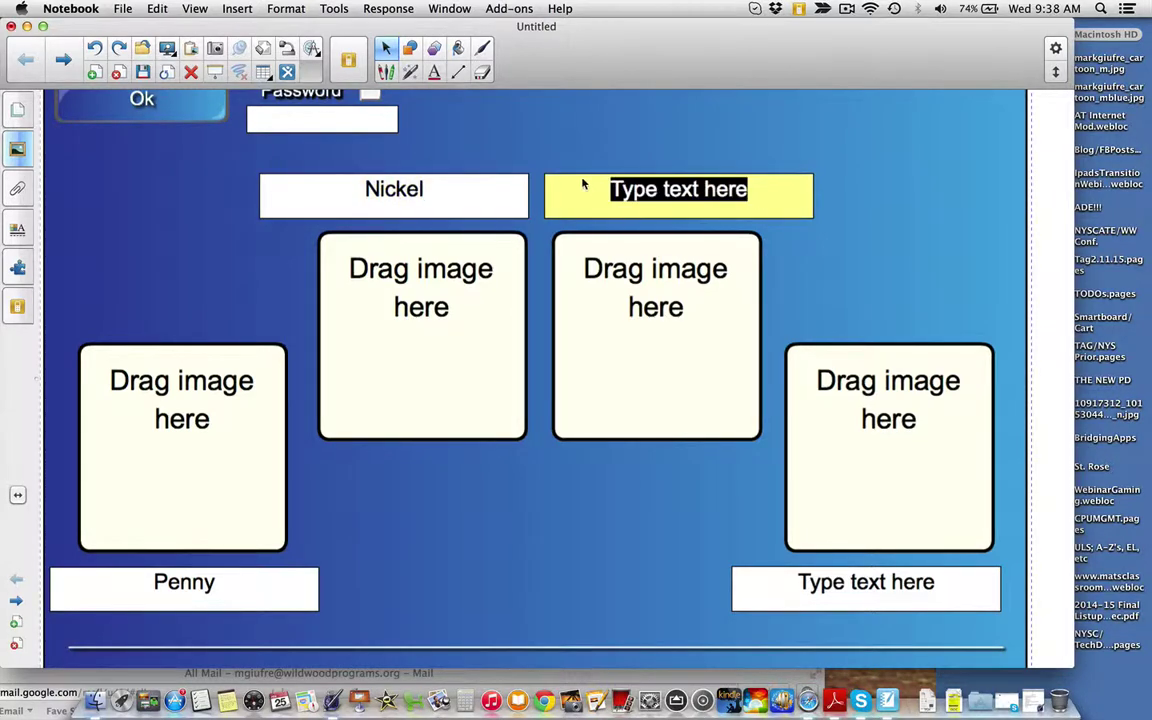
text(Dime)
click(907, 585)
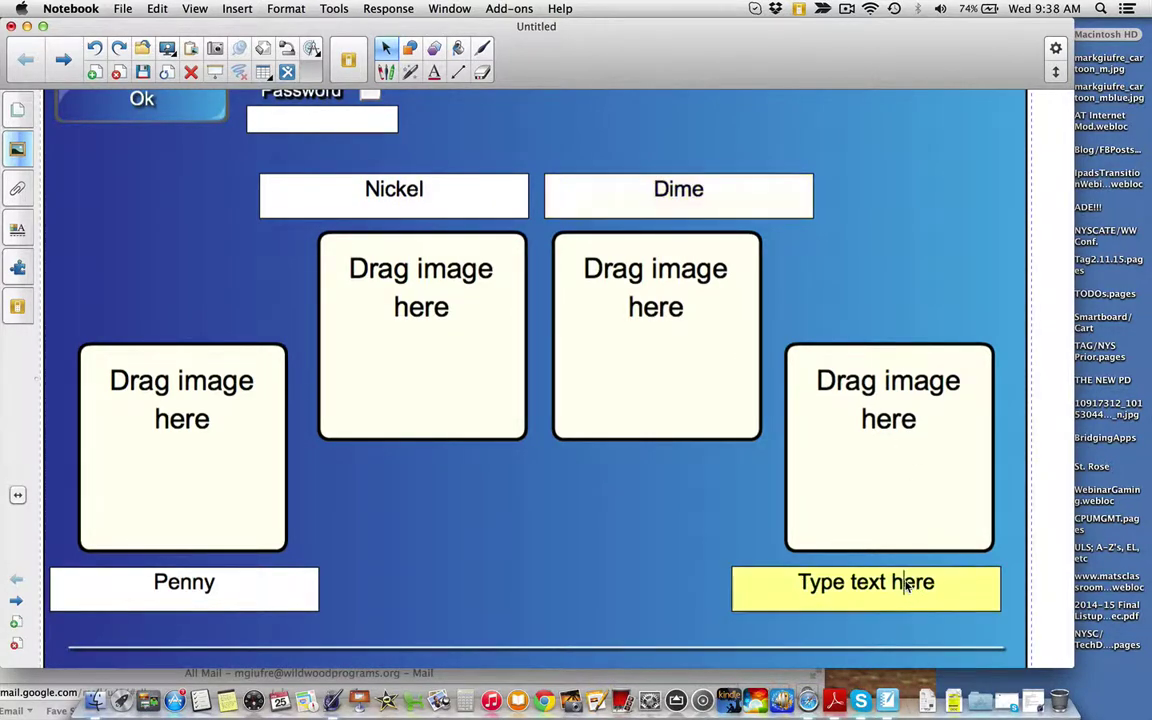
drag(937, 585, 743, 576)
text(Q)
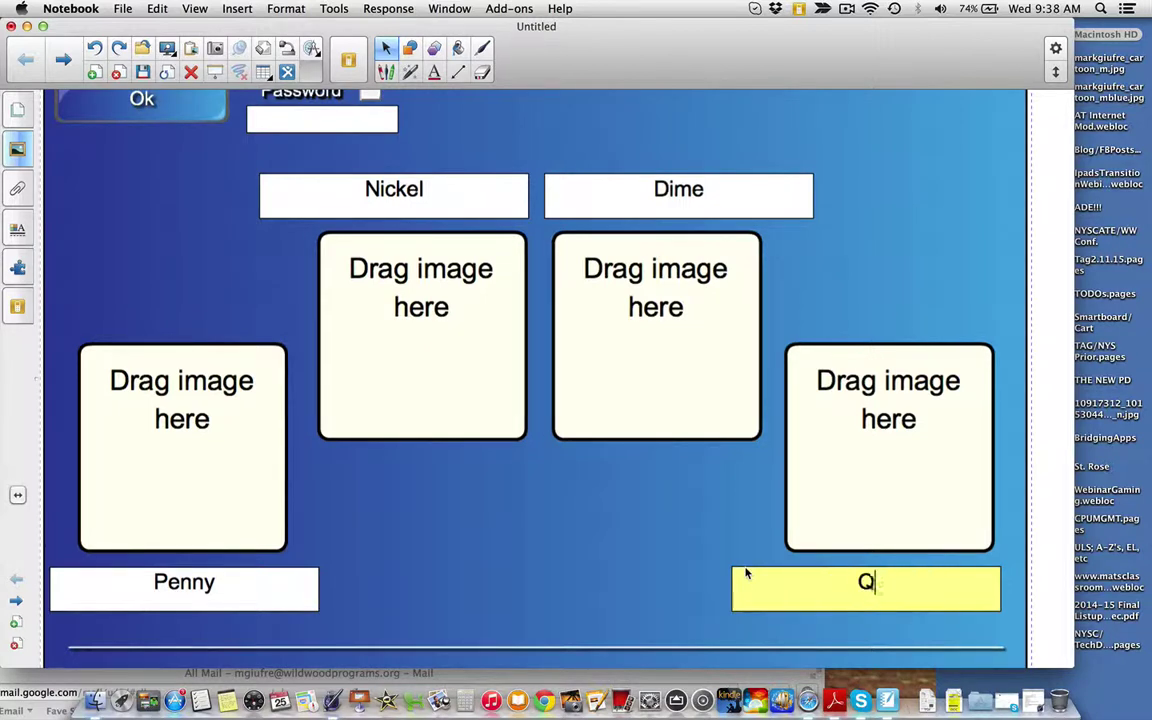
text(uarter)
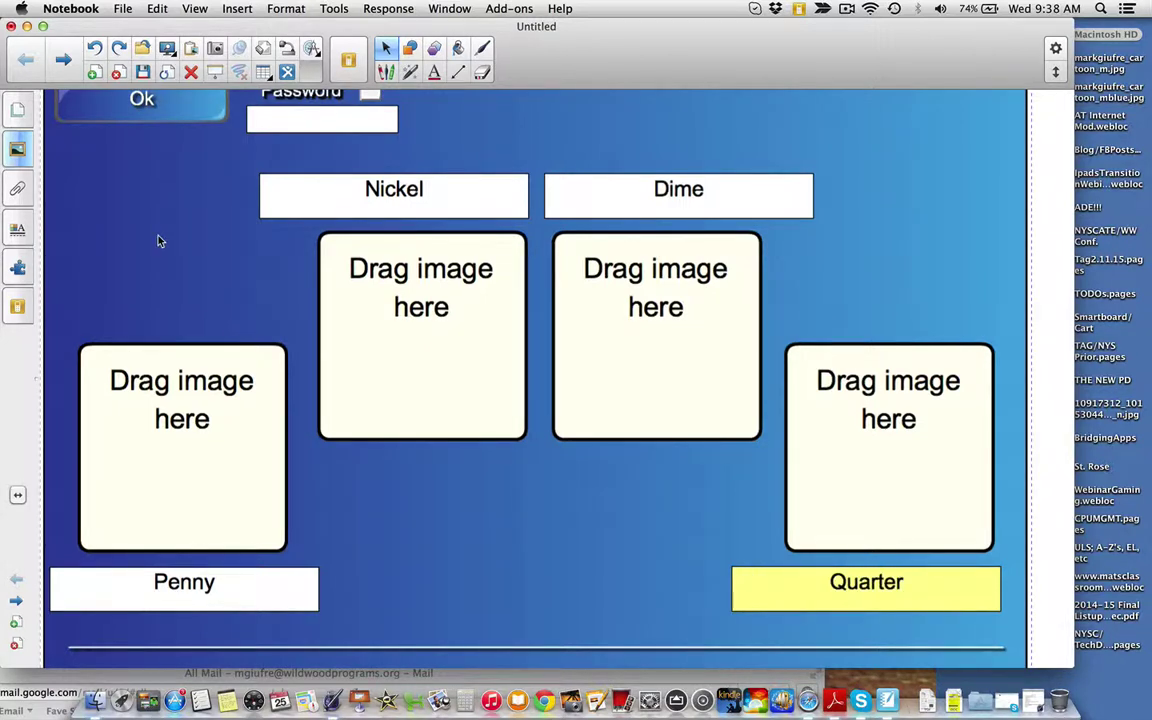
Search the Gallery for penny and place the Penny - Front coin image on the page.
click(17, 148)
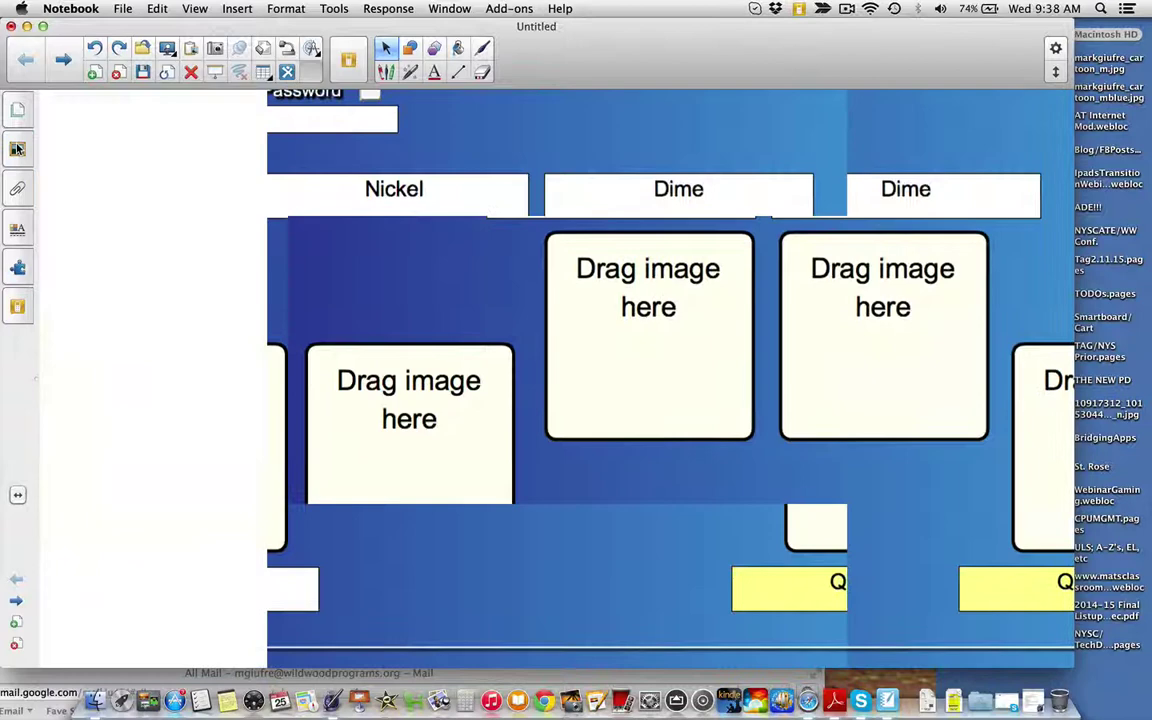
text(oven)
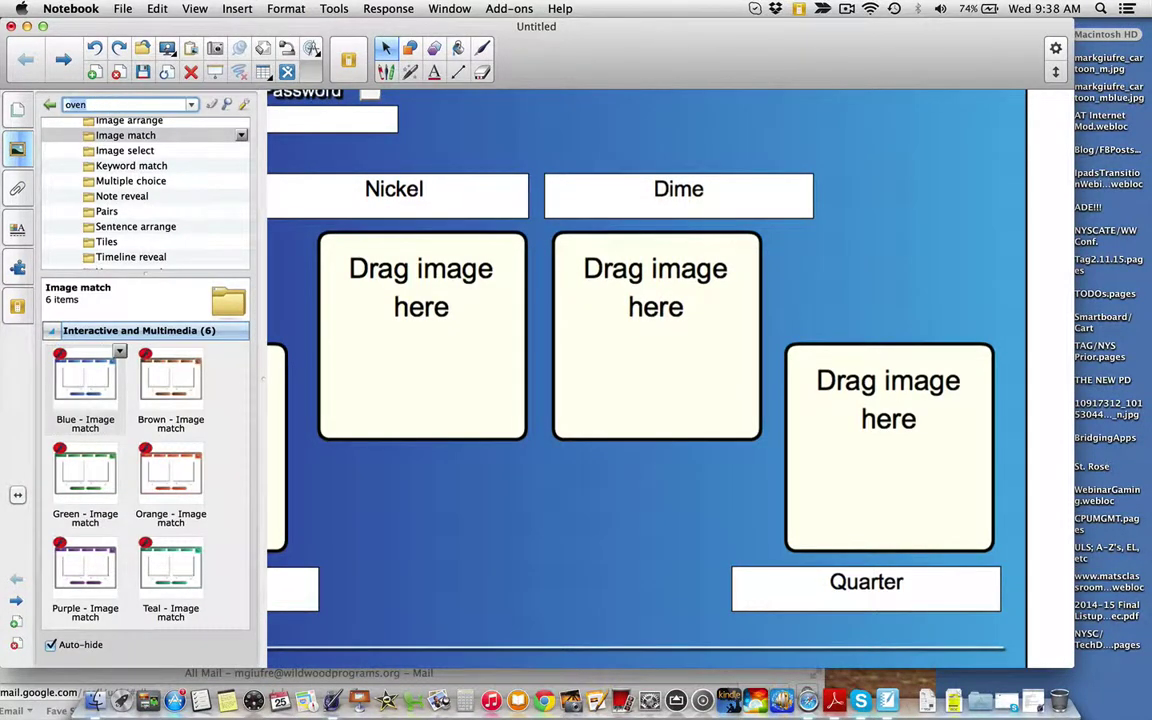
text(pee)
text(ny)
key(Return)
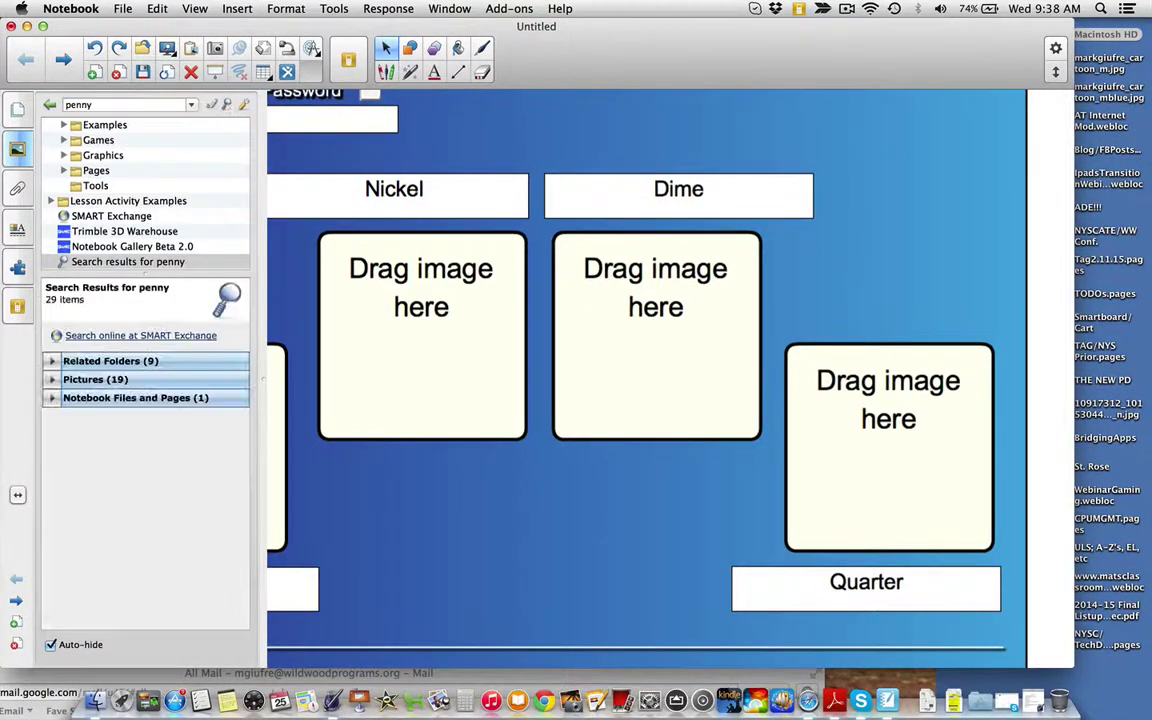
click(53, 380)
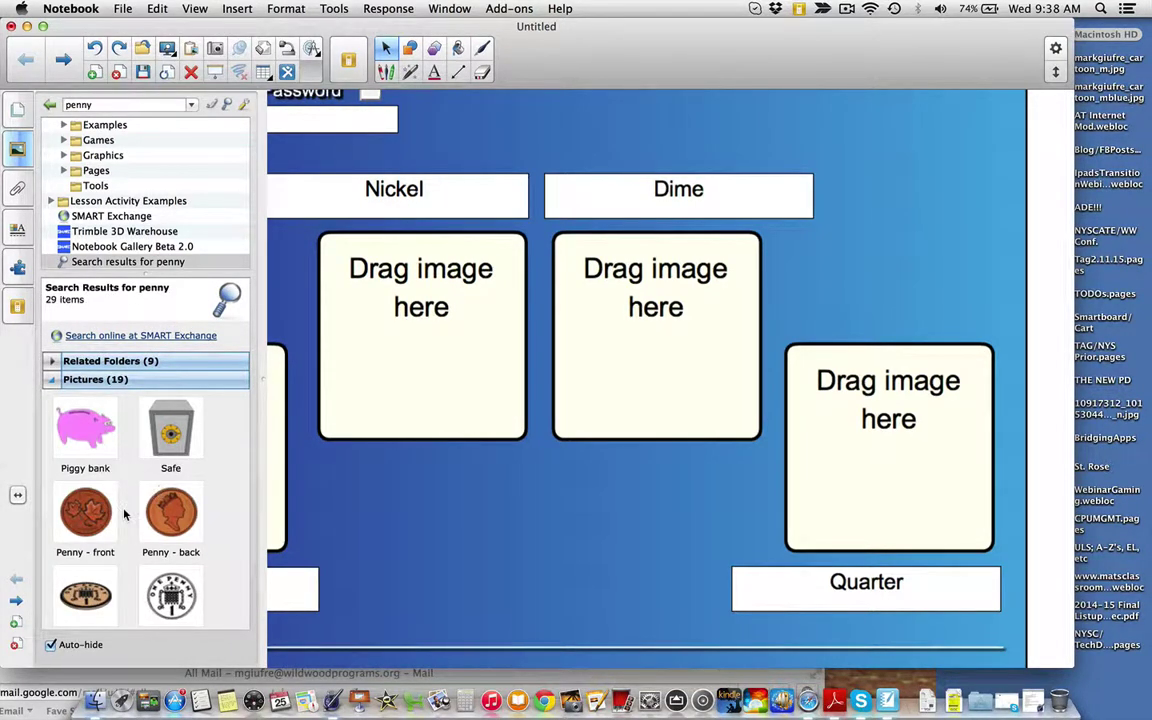
scroll(124, 515, down, 10)
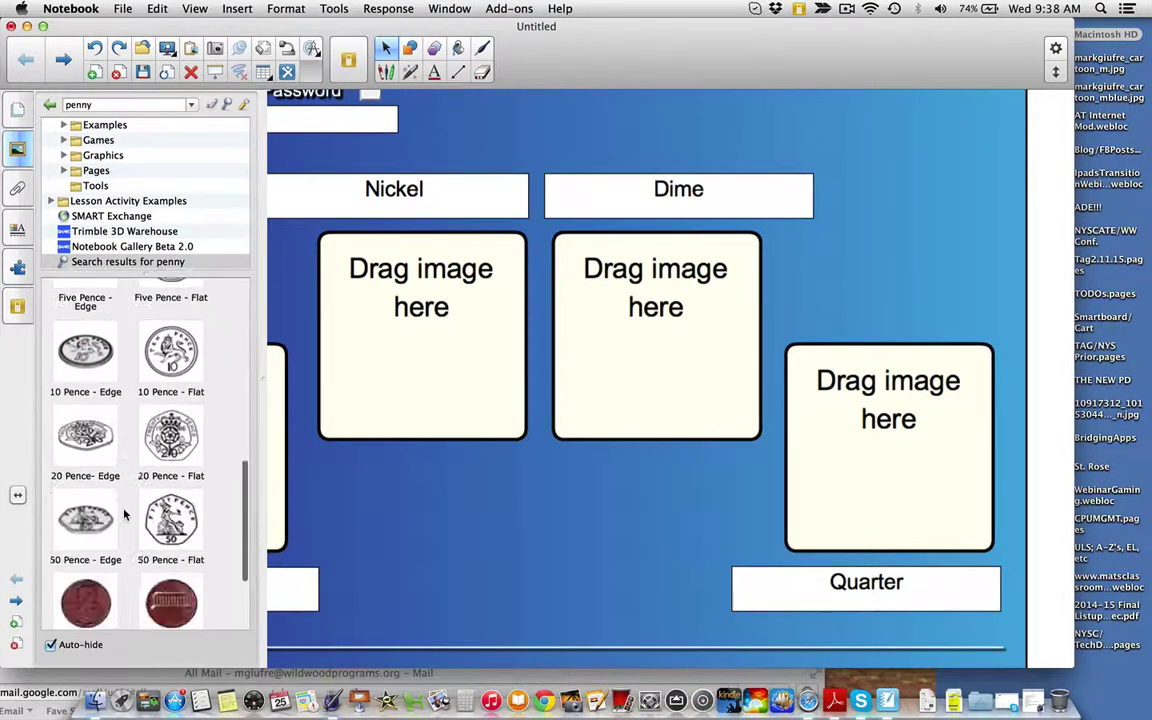
scroll(124, 515, down, 4)
drag(85, 470, 510, 565)
Search the Gallery for dime and place the Dime - Front coin image on the page.
double_click(129, 105)
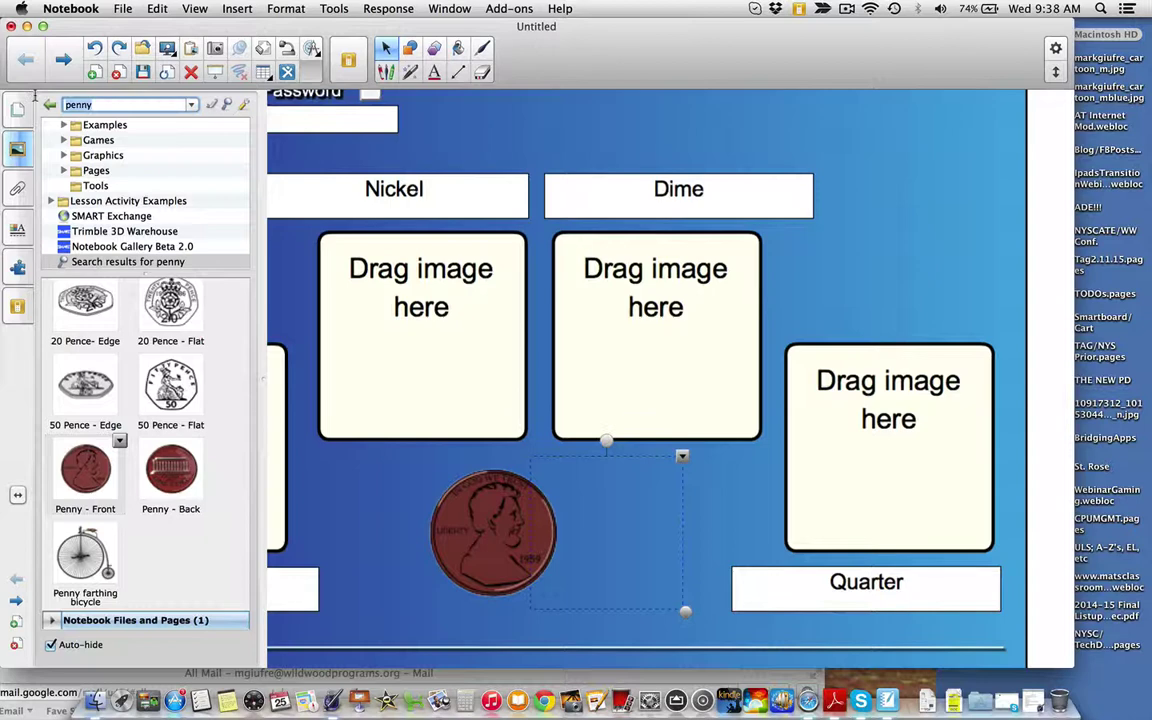
text(dimeime)
key(Return)
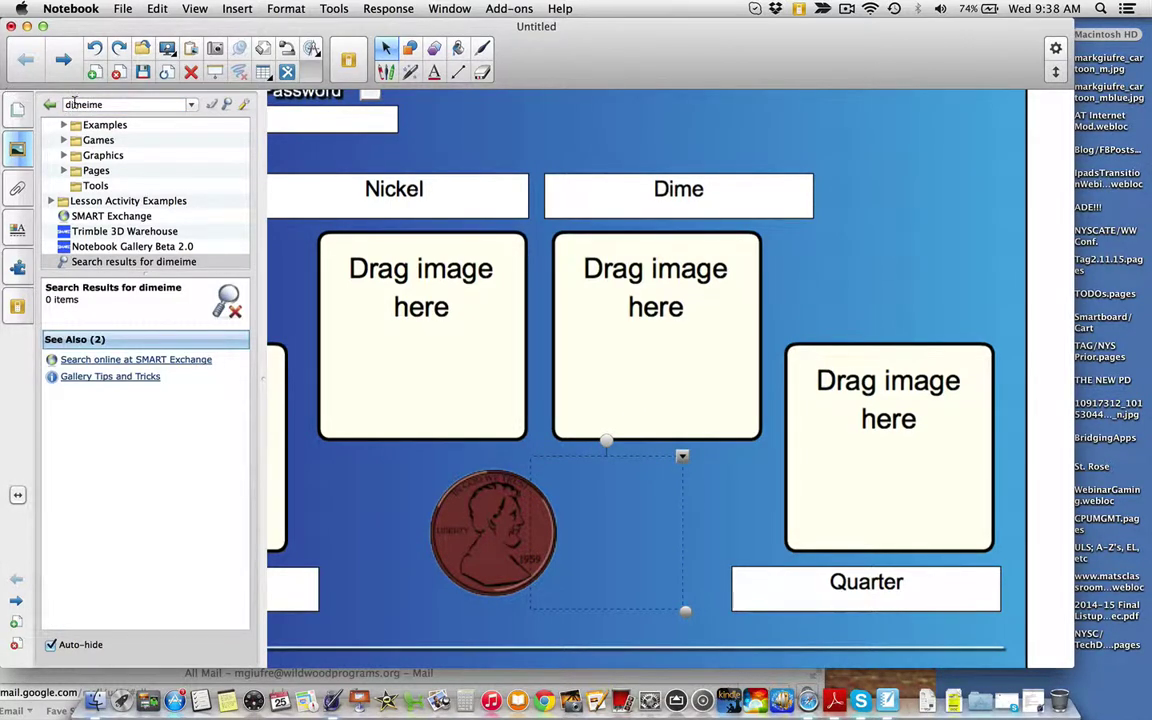
key(BackSpace)
key(BackSpace)
key(BackSpace)
key(Return)
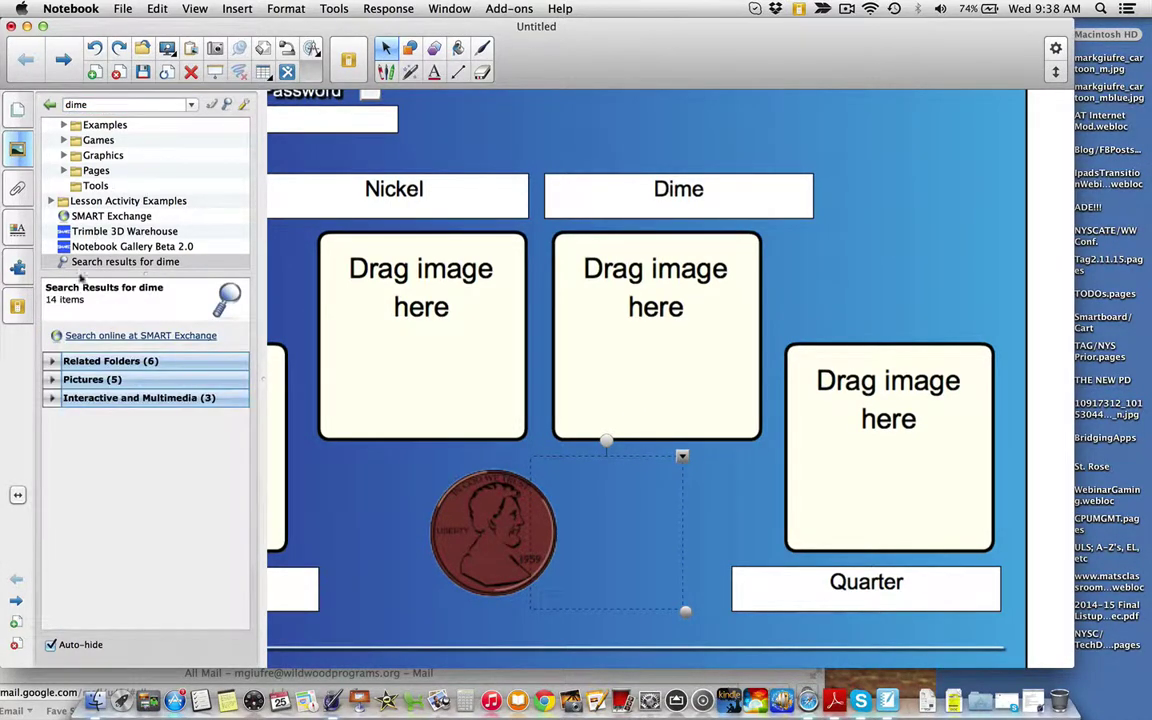
click(51, 379)
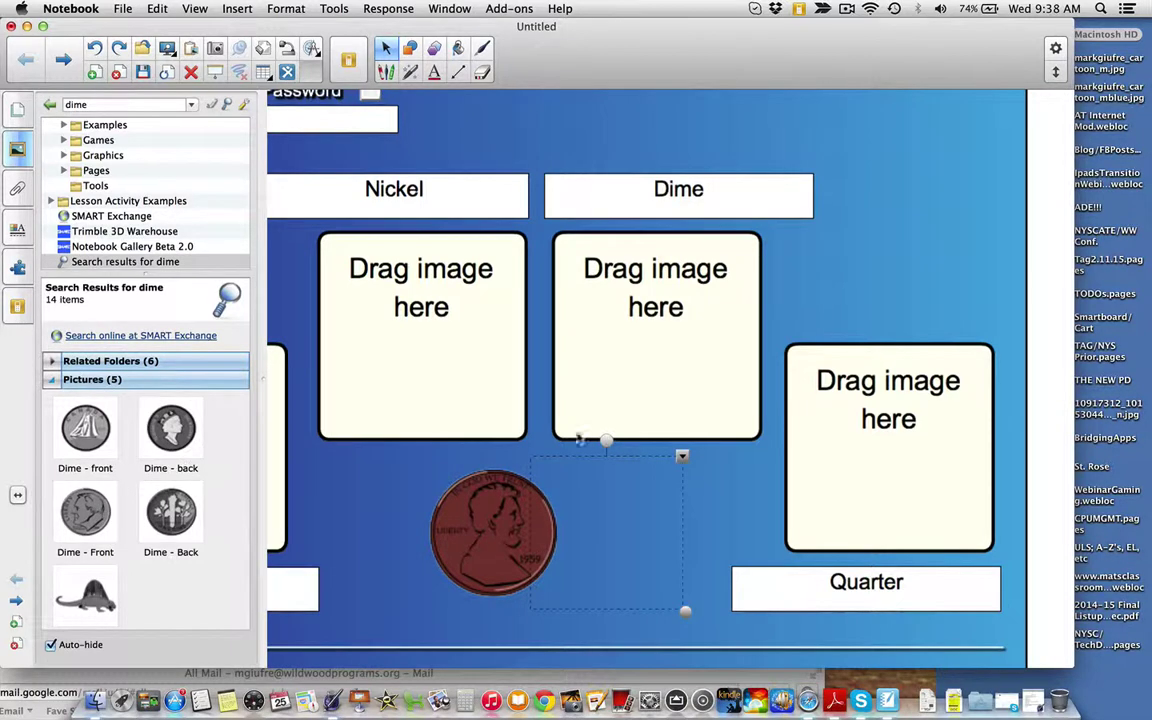
drag(579, 440, 623, 494)
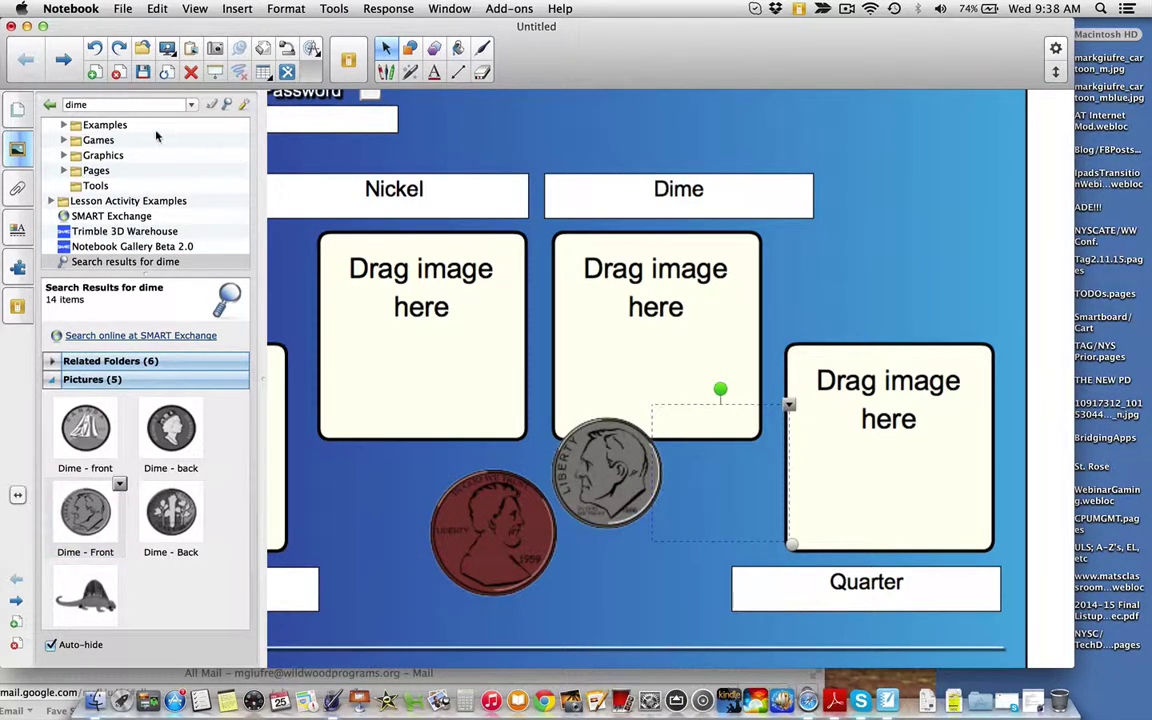
Search for nickel and quarter and place their Front coin images on the page.
double_click(101, 104)
text(nick)
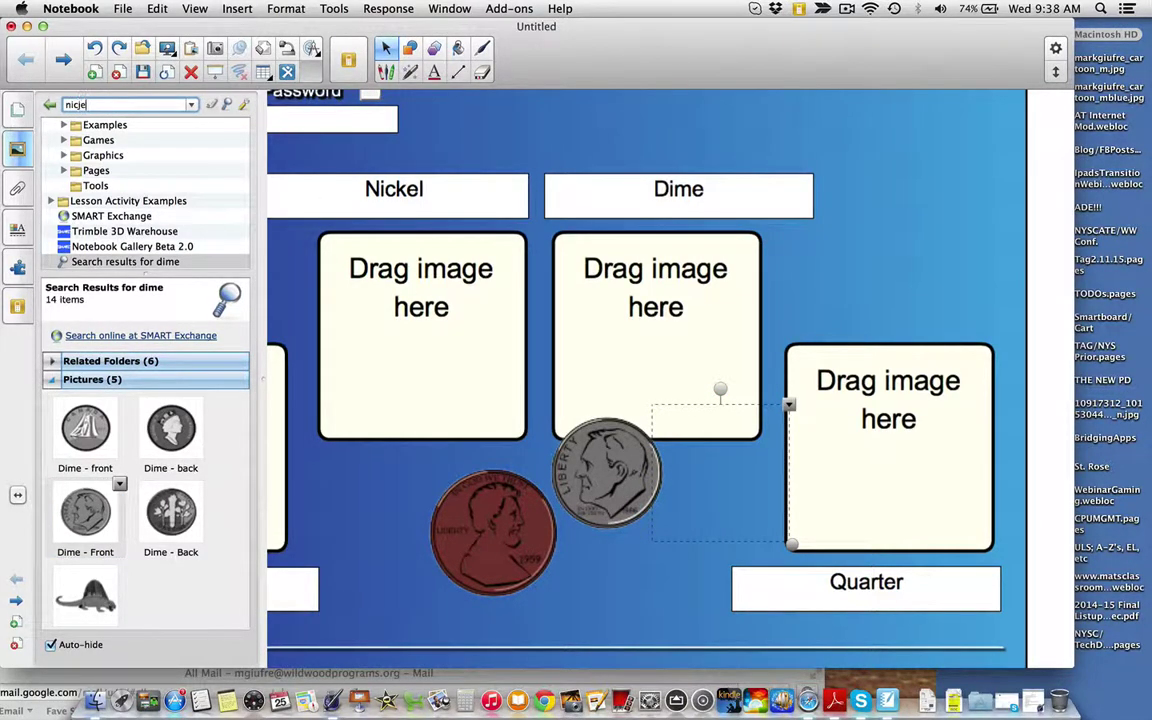
text(el)
key(Return)
click(52, 379)
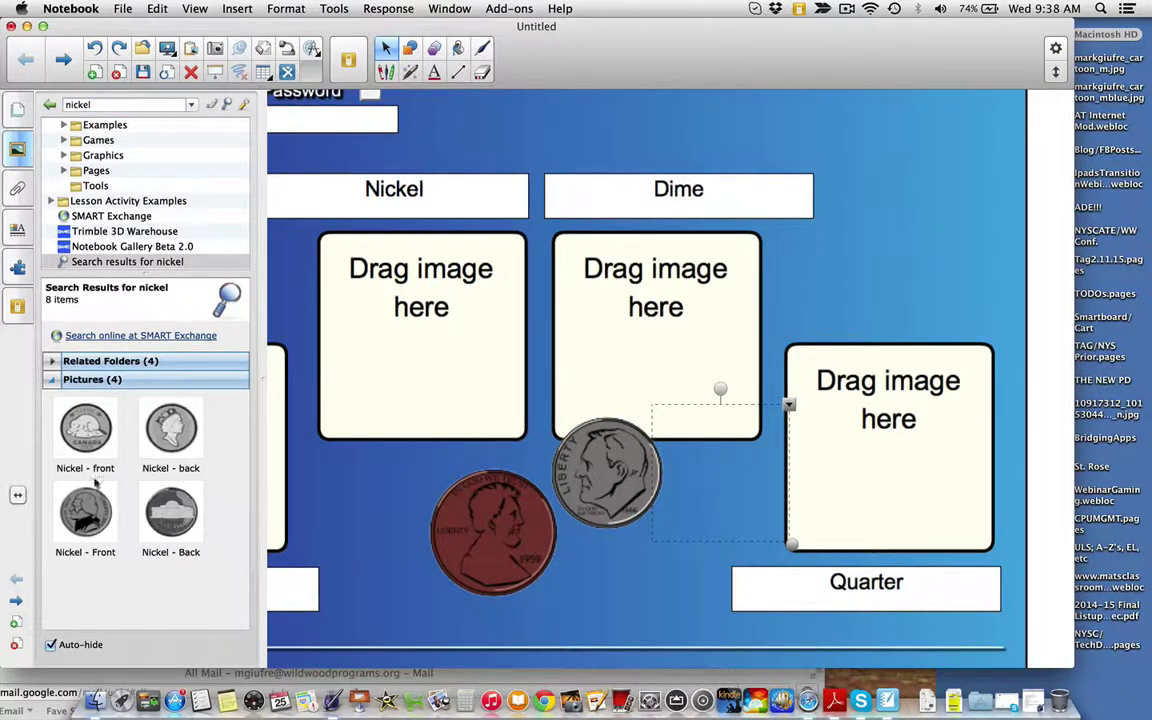
drag(352, 519, 335, 472)
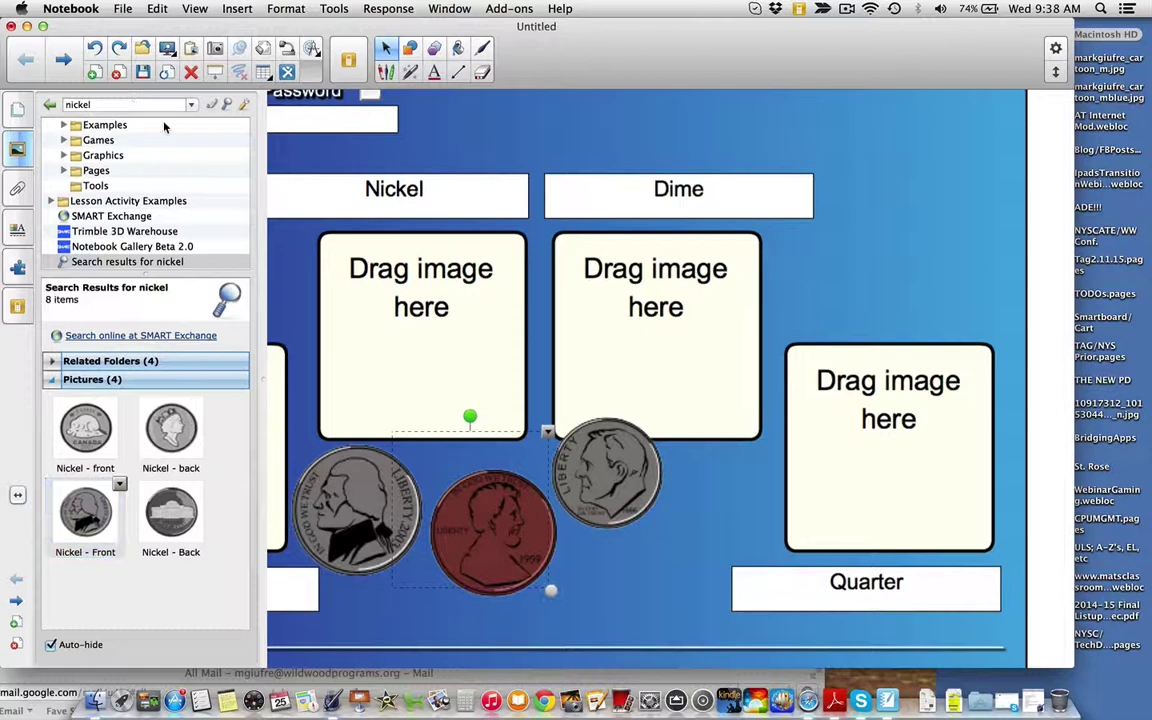
click(150, 101)
text(quar)
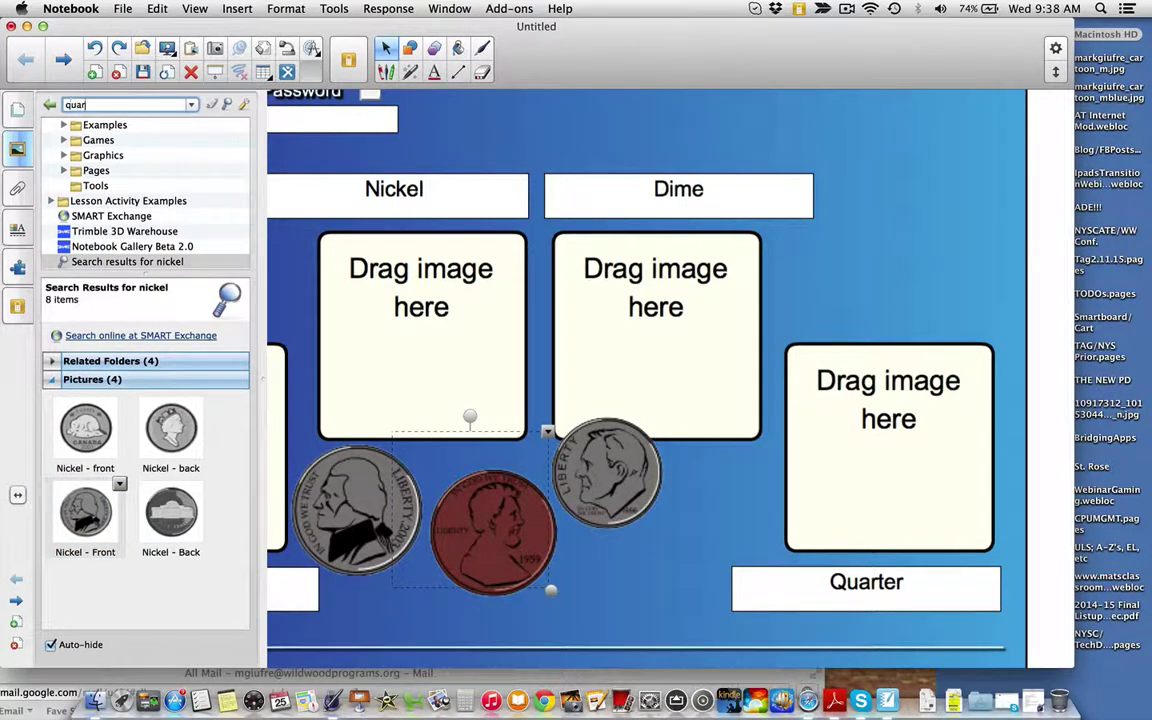
text(ter)
key(Return)
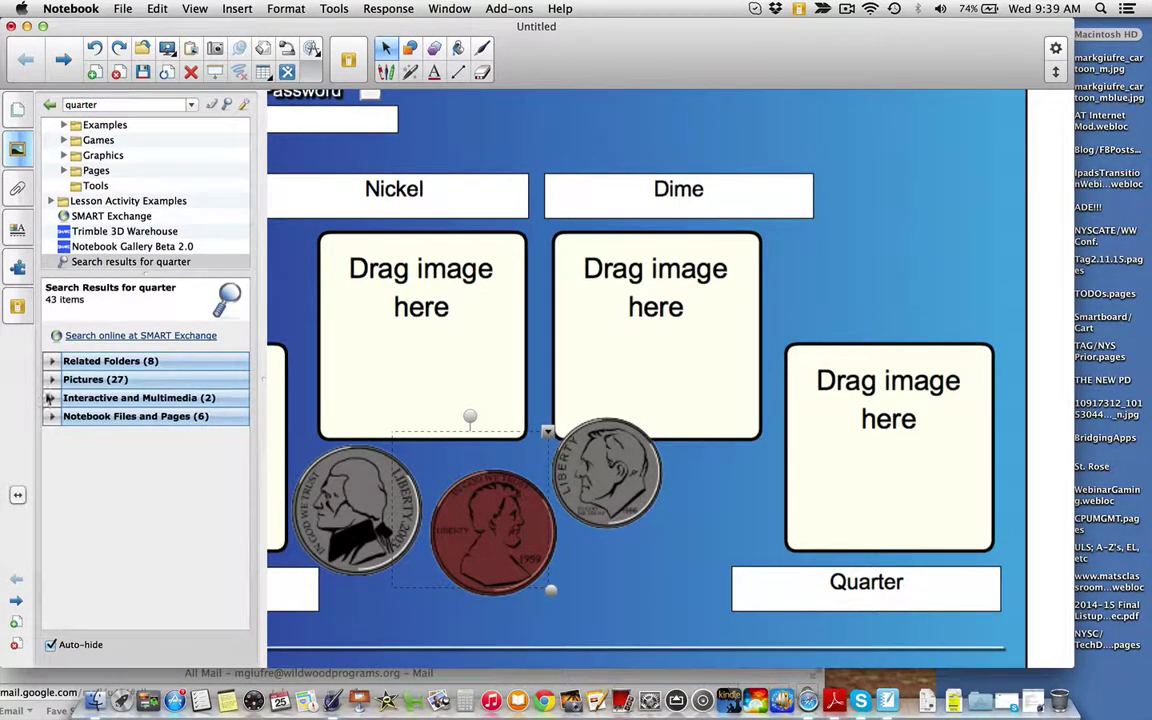
click(51, 379)
scroll(100, 404, down, 5)
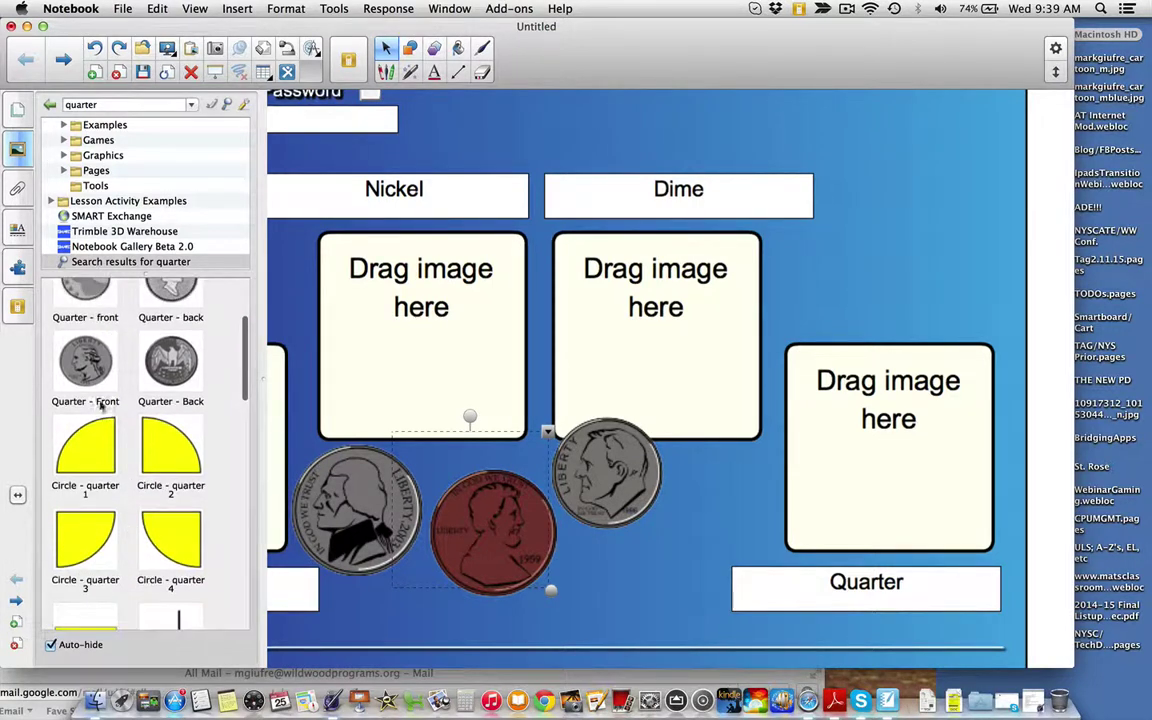
drag(85, 362, 687, 550)
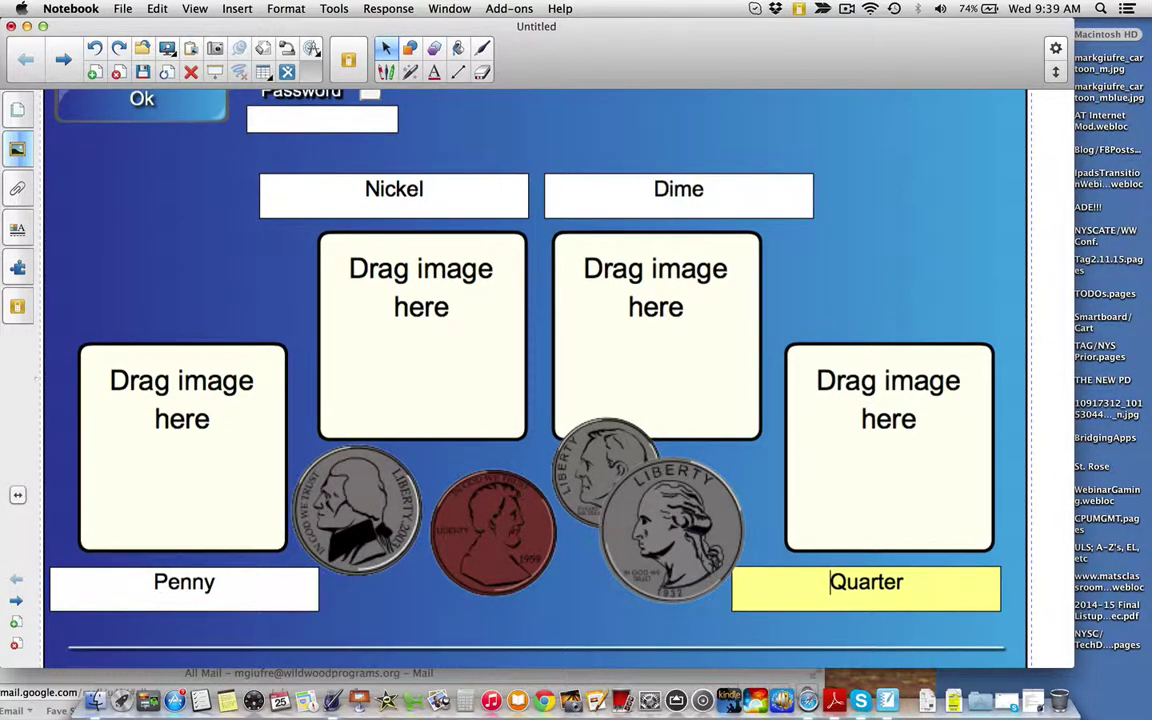
Move the quarter, dime, penny and nickel coins into their matching image boxes.
drag(672, 520, 906, 448)
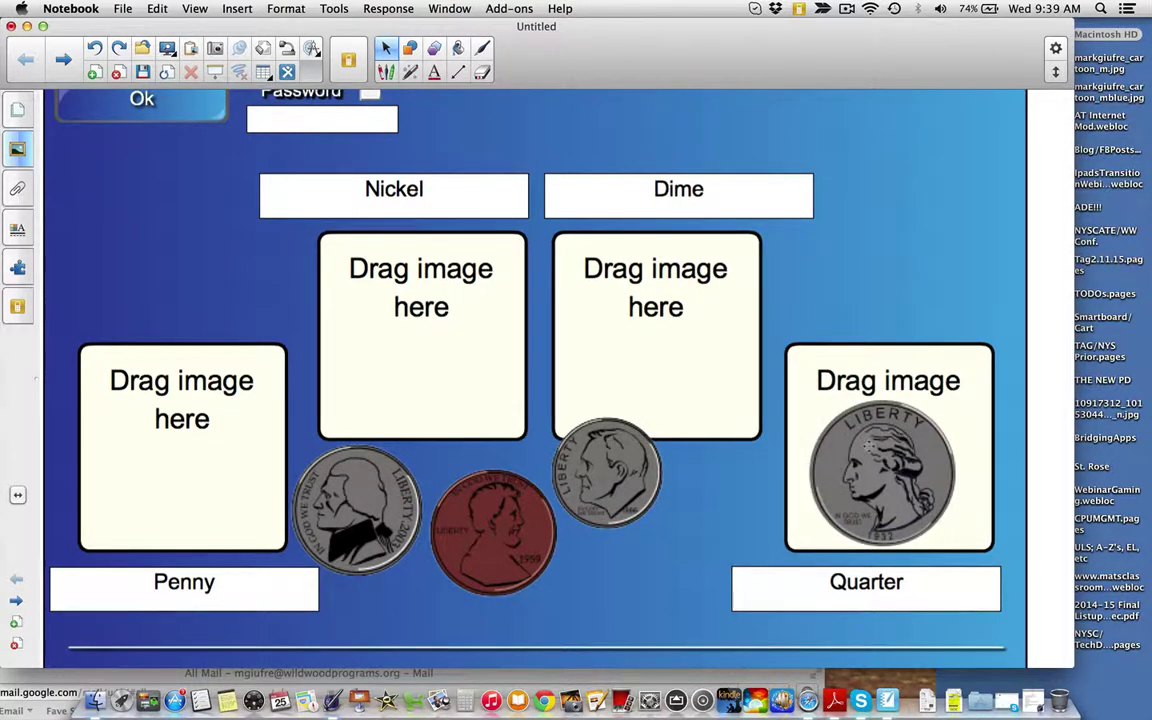
drag(618, 585, 907, 338)
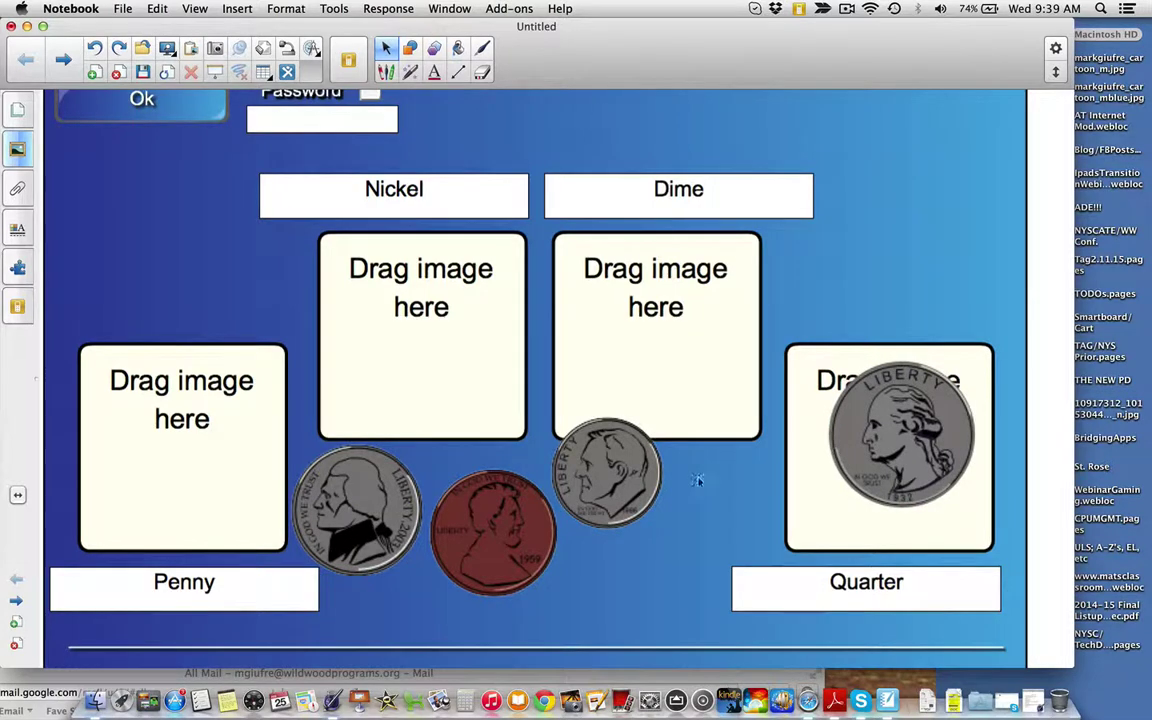
drag(606, 353, 655, 258)
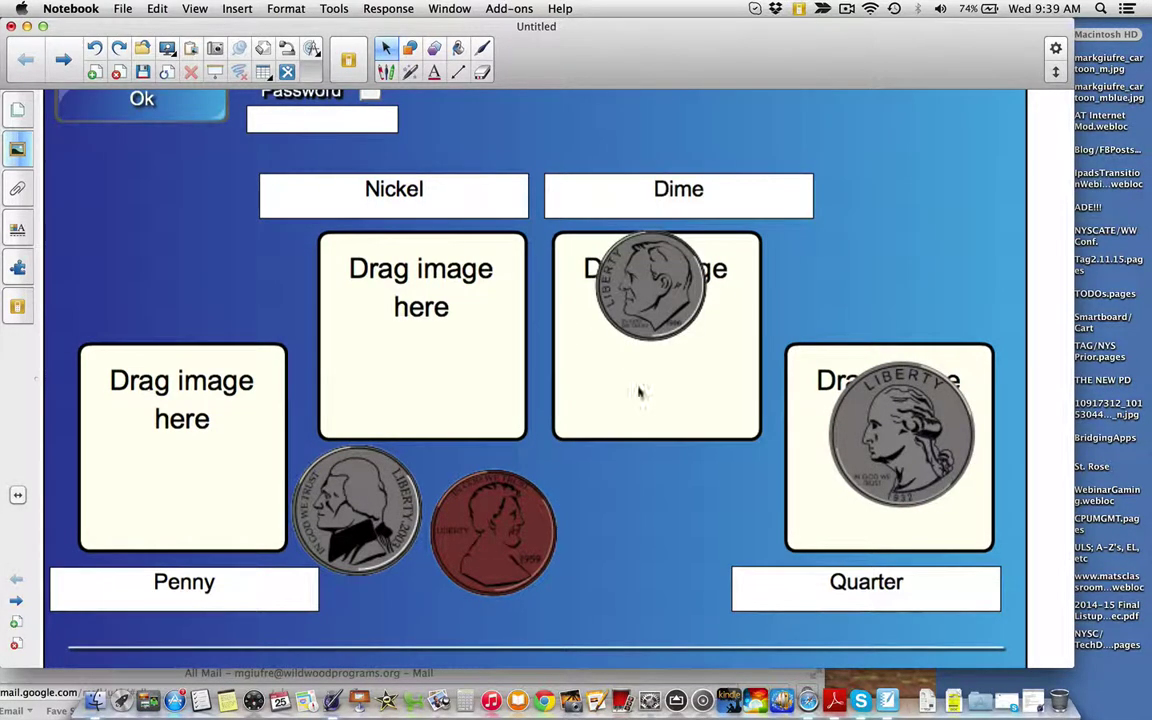
drag(469, 566, 150, 408)
drag(357, 510, 434, 342)
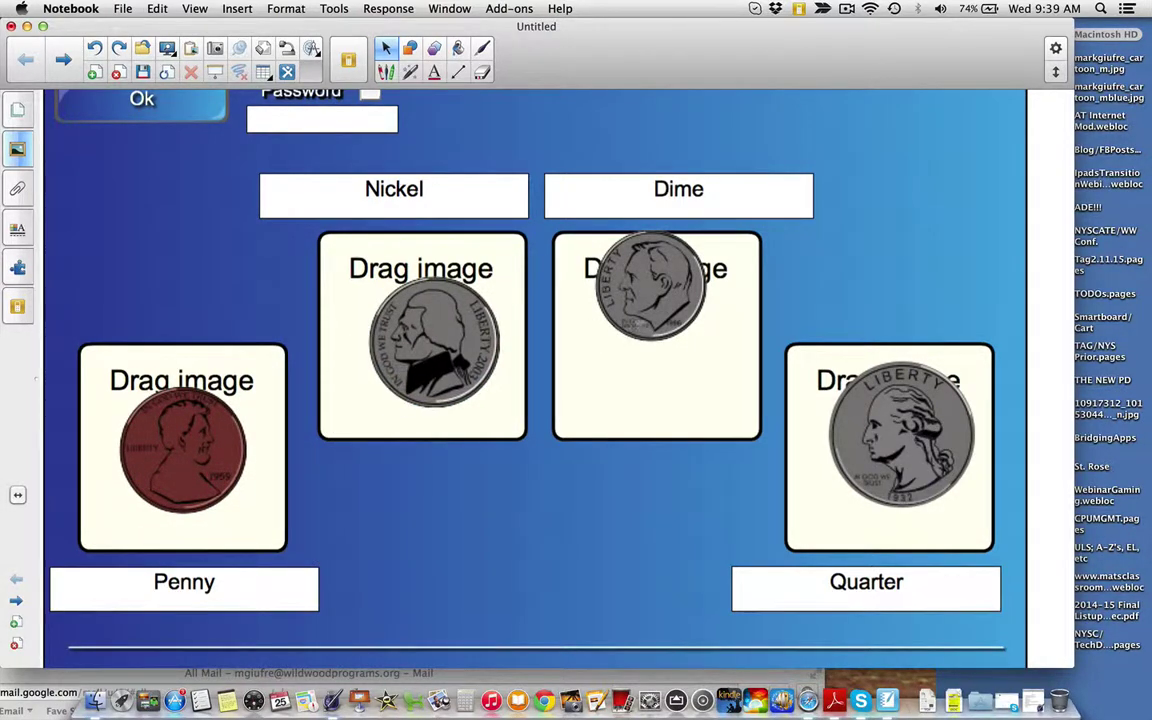
drag(645, 350, 630, 422)
scroll(405, 425, up, 2)
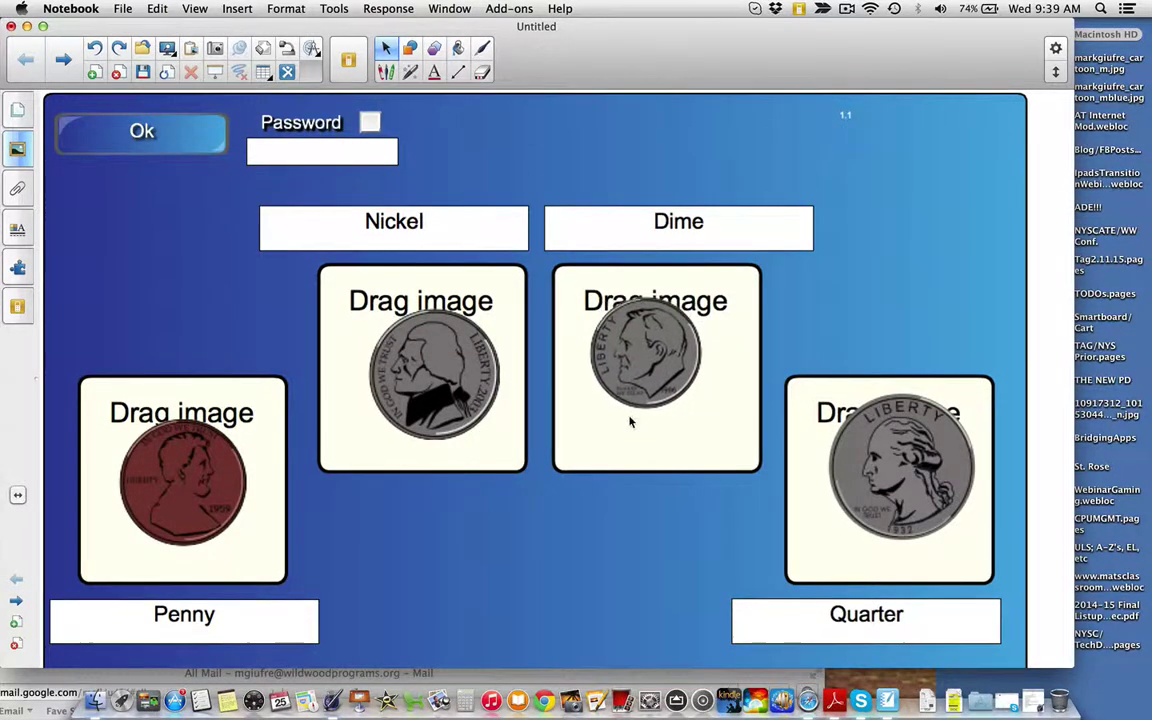
Switch the coin activity to play mode and drag the Dime and Nickel labels beside their coins.
click(143, 134)
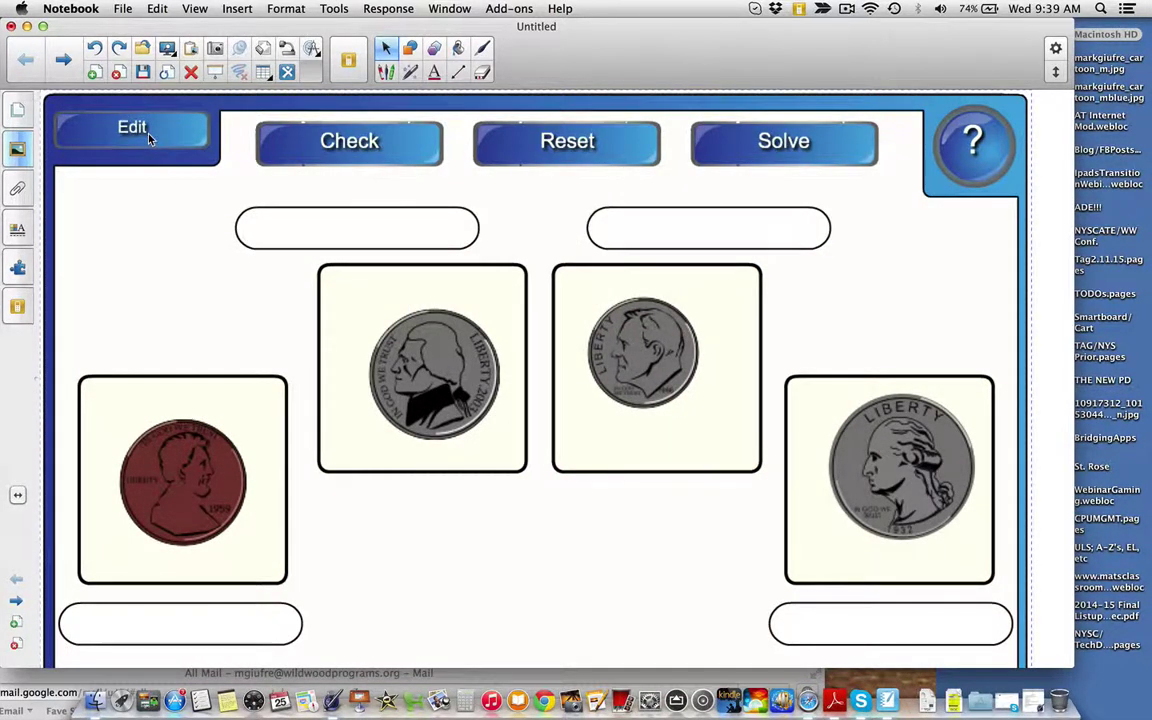
scroll(347, 337, down, 4)
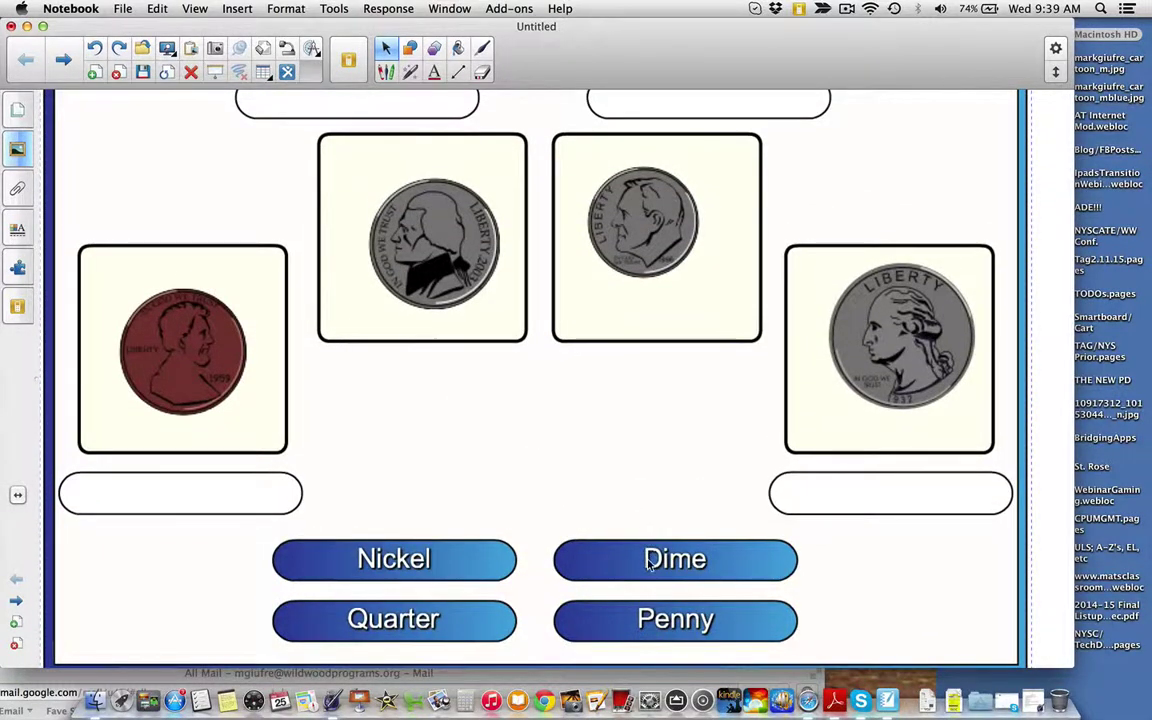
drag(590, 545, 661, 110)
scroll(605, 286, up, 3)
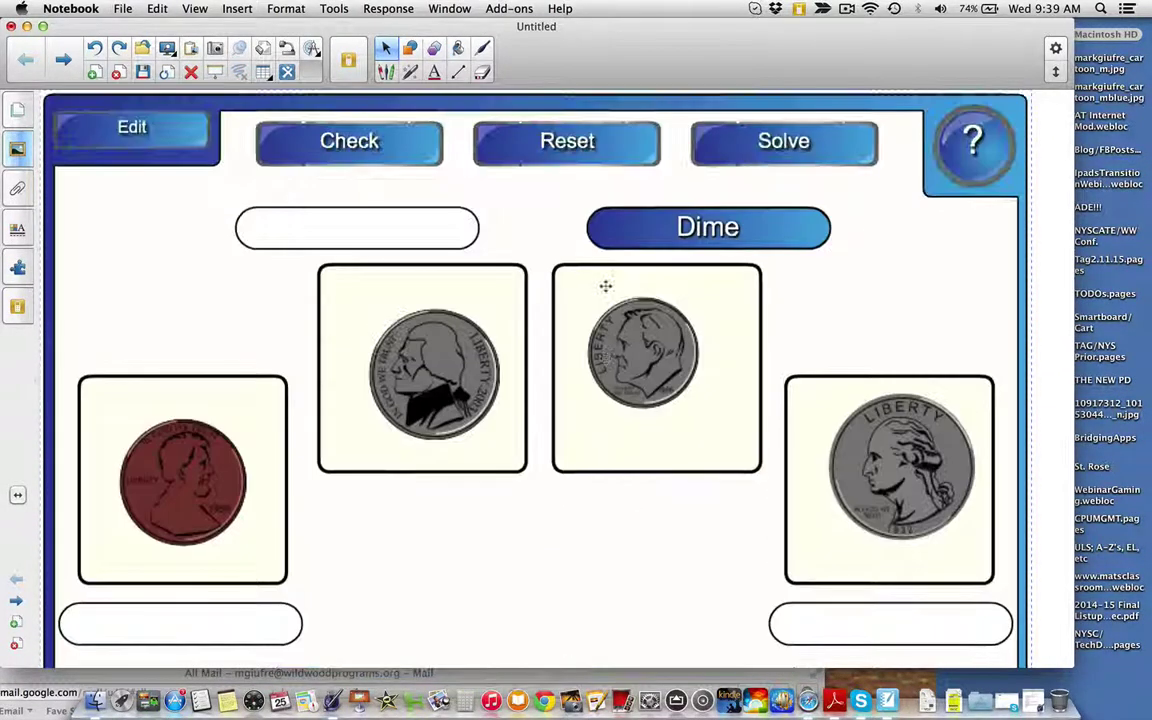
scroll(435, 541, down, 4)
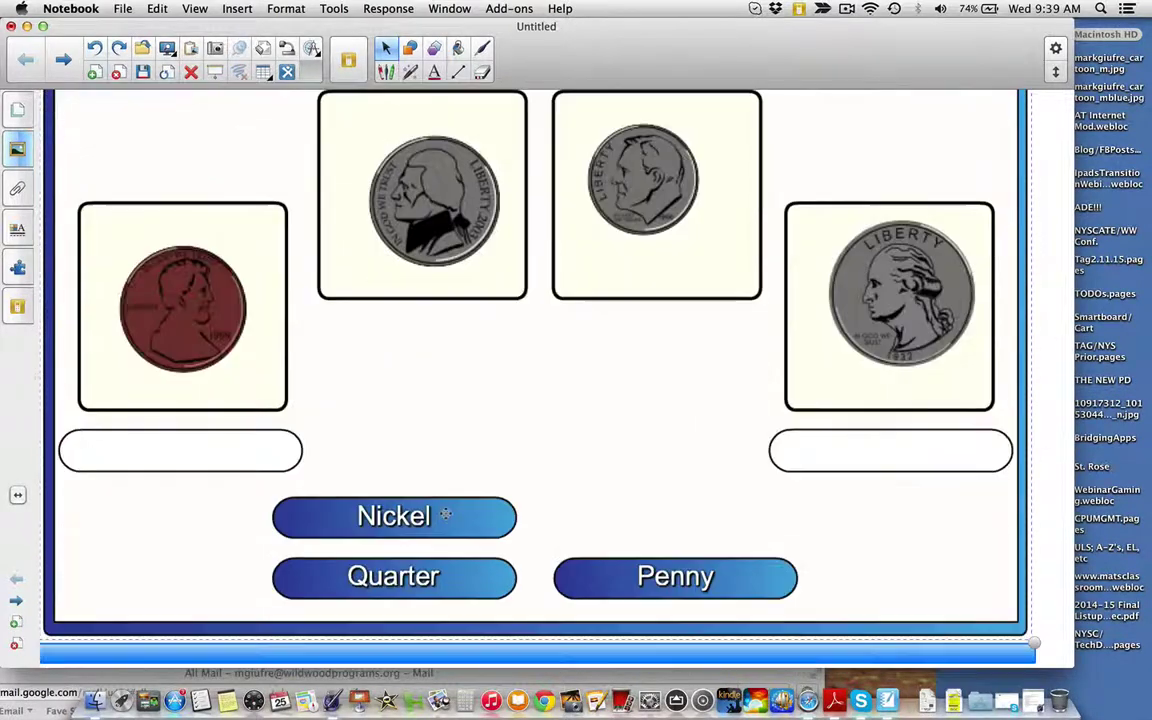
drag(442, 512, 455, 349)
scroll(458, 300, up, 3)
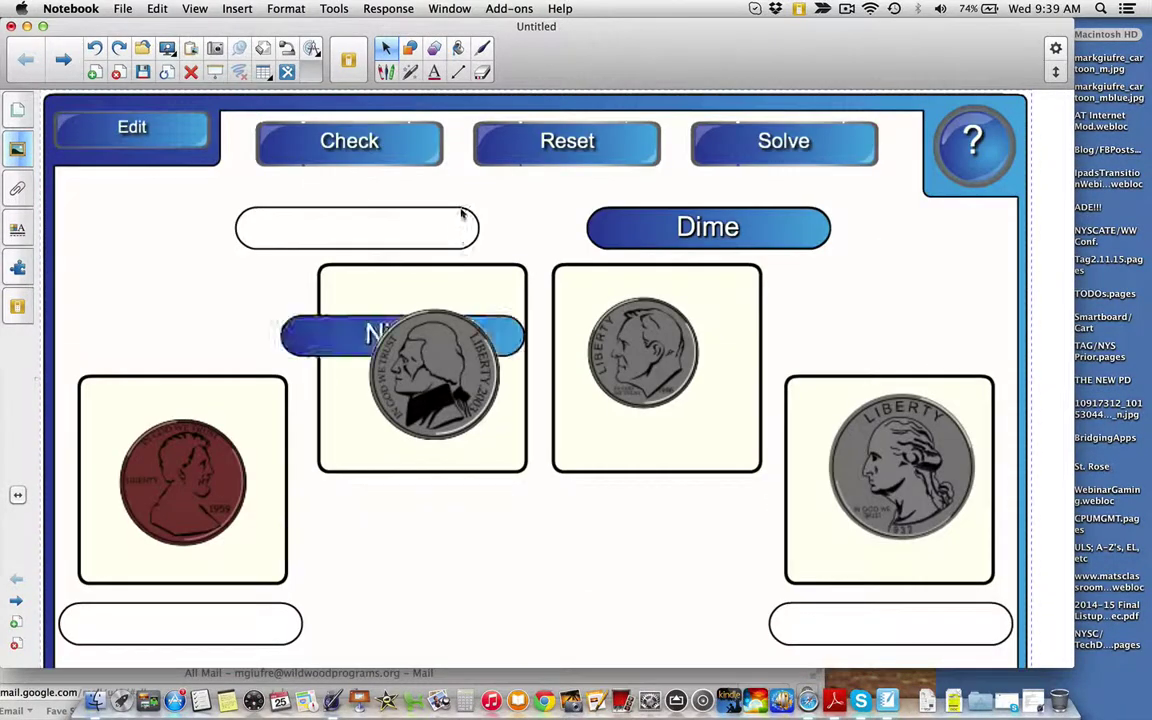
Drag the Penny and Quarter labels to their coins and check the matches for green ticks.
scroll(433, 342, down, 3)
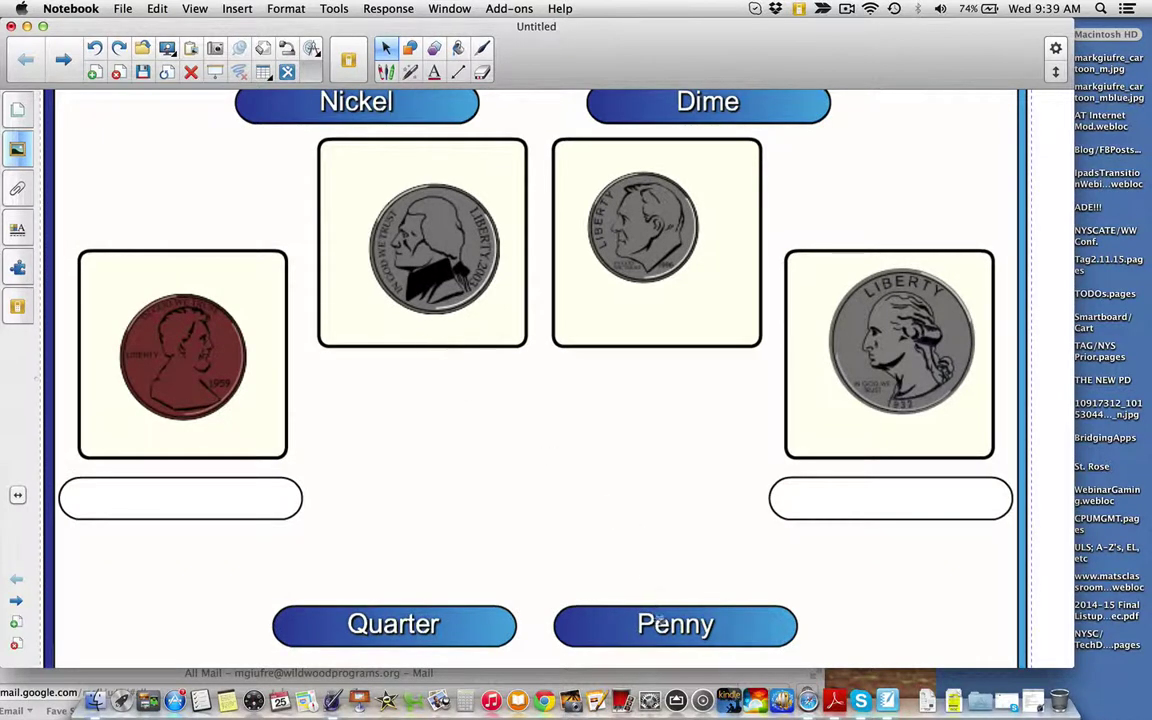
drag(661, 621, 206, 497)
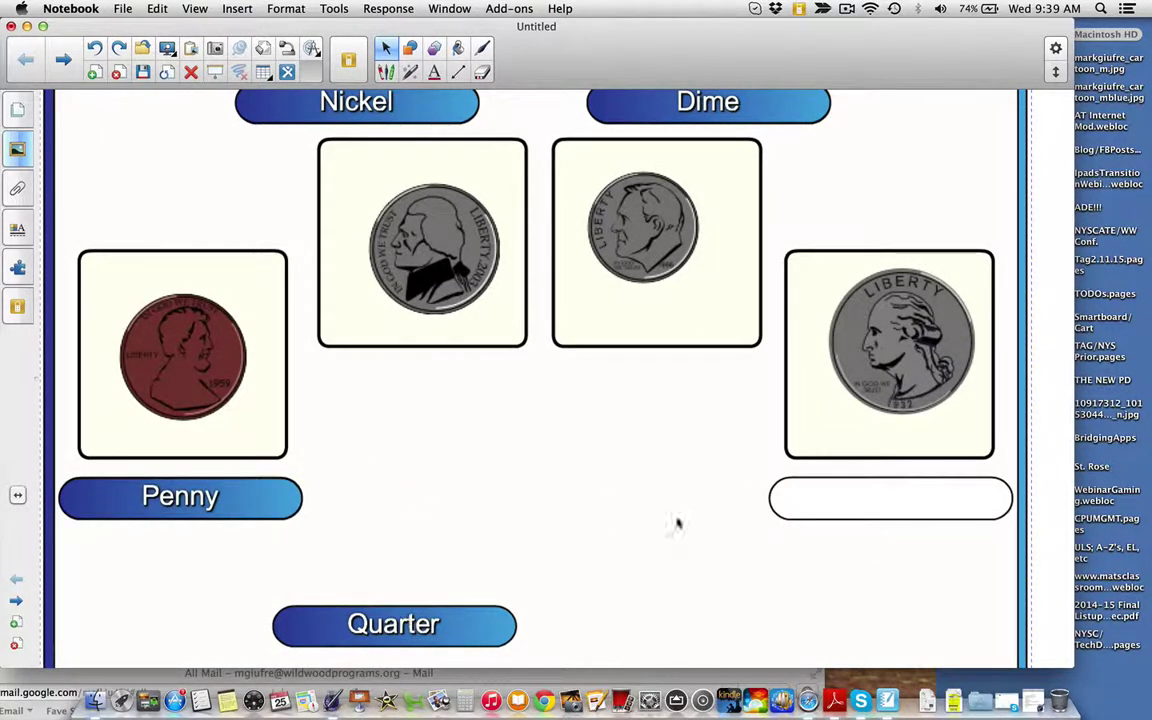
drag(677, 523, 890, 497)
scroll(549, 436, up, 3)
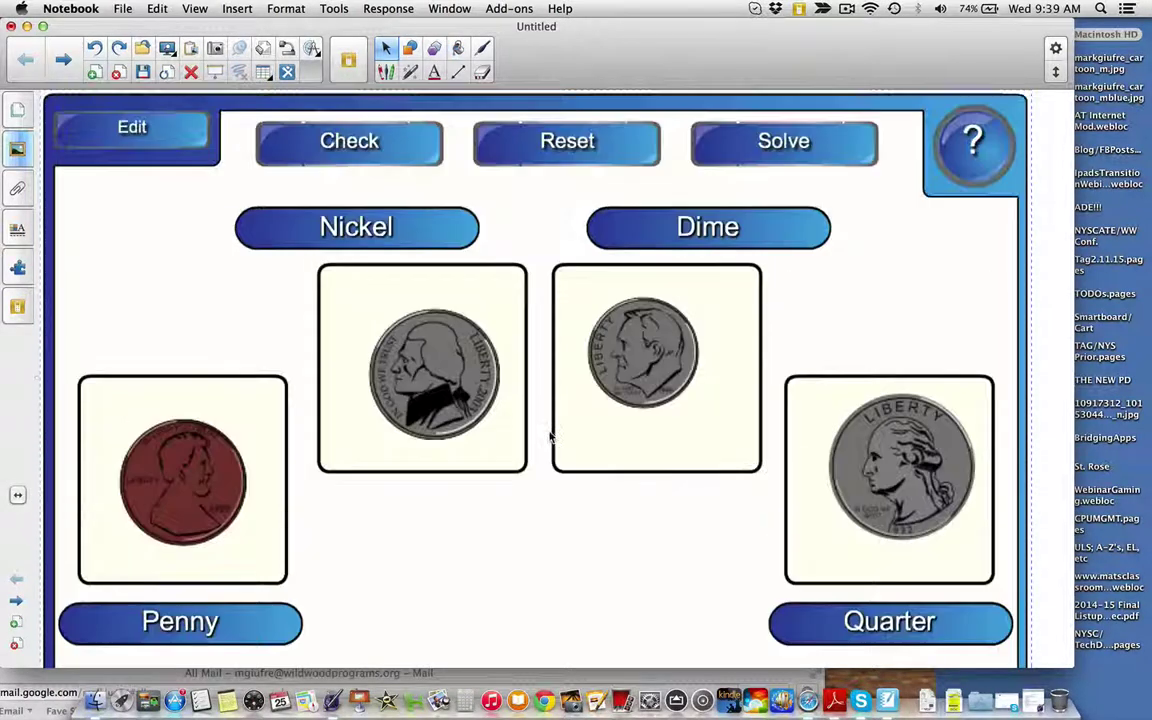
click(407, 160)
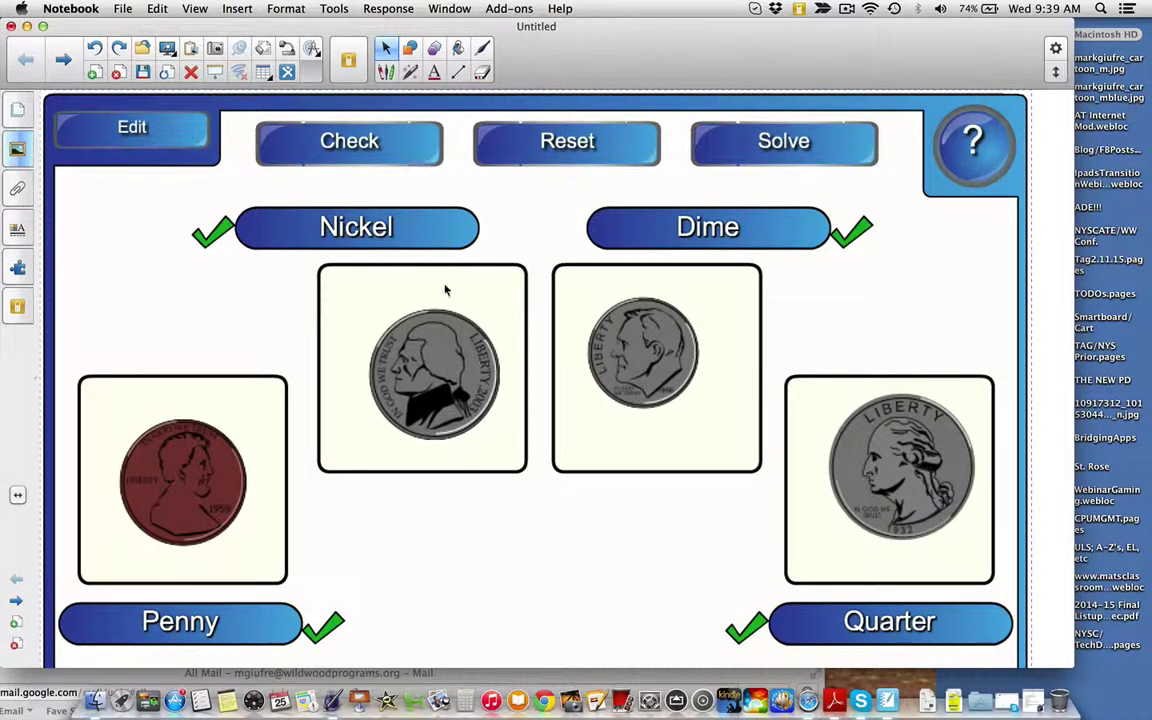
scroll(446, 290, down, 5)
scroll(446, 290, up, 4)
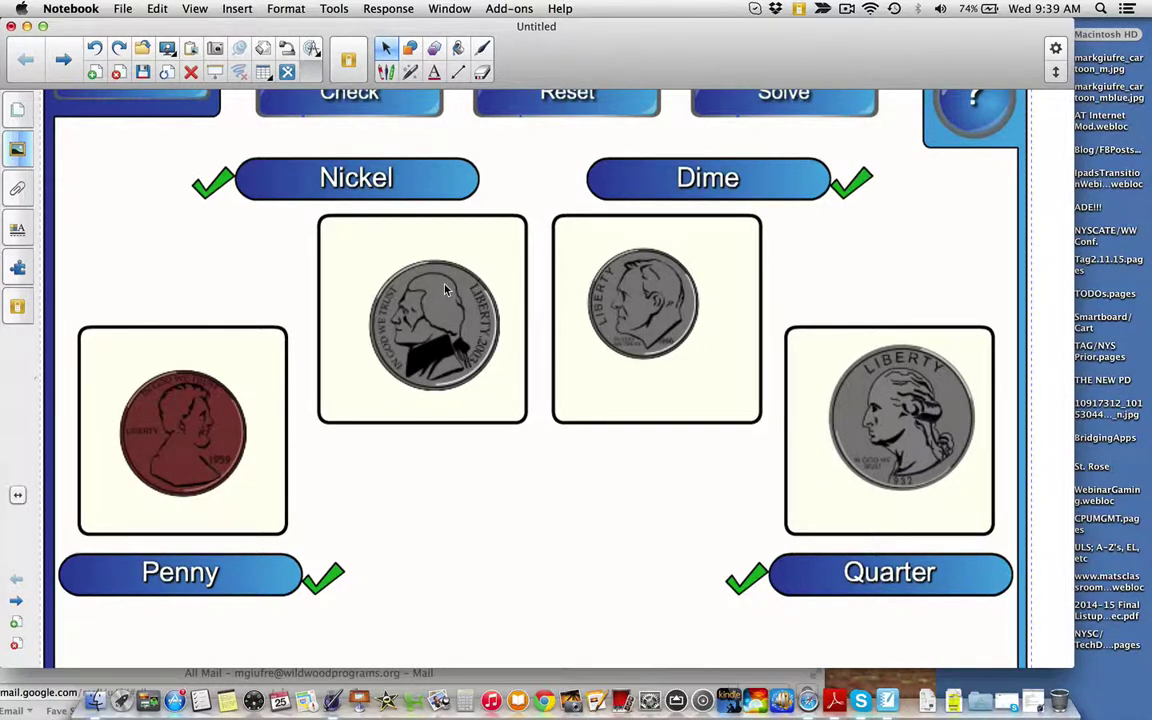
Add the Blue multiple choice template from the Gallery's Multiple choice folder and open it for editing.
click(17, 149)
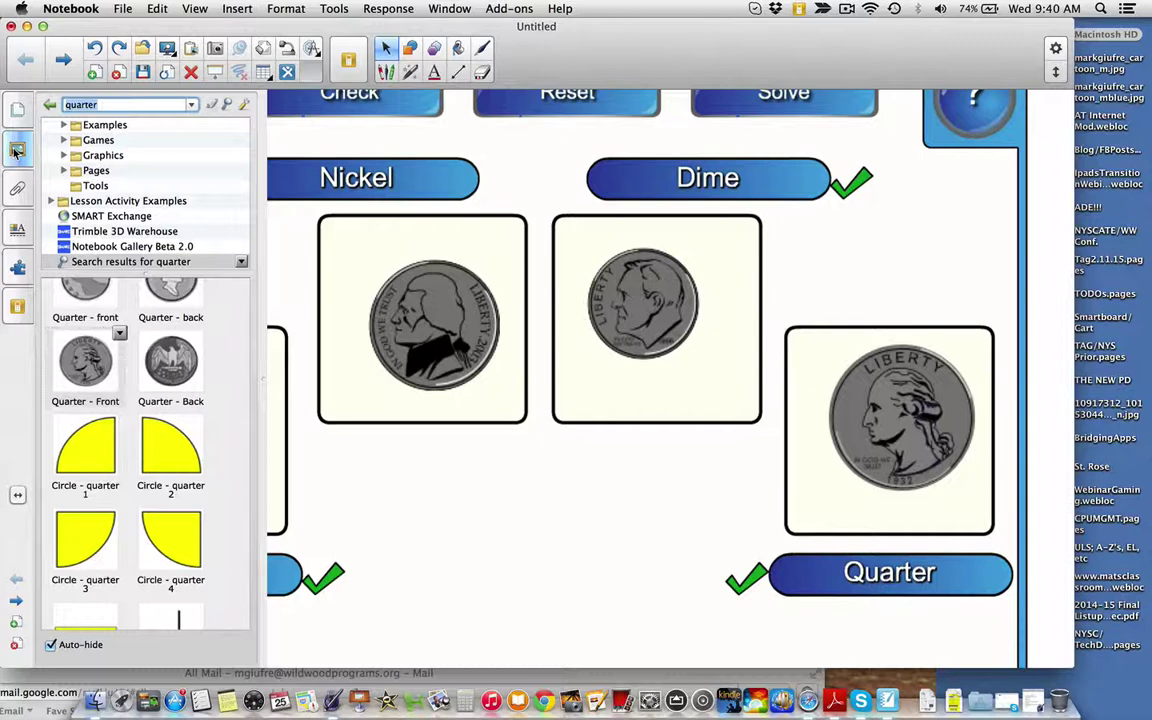
scroll(124, 176, up, 5)
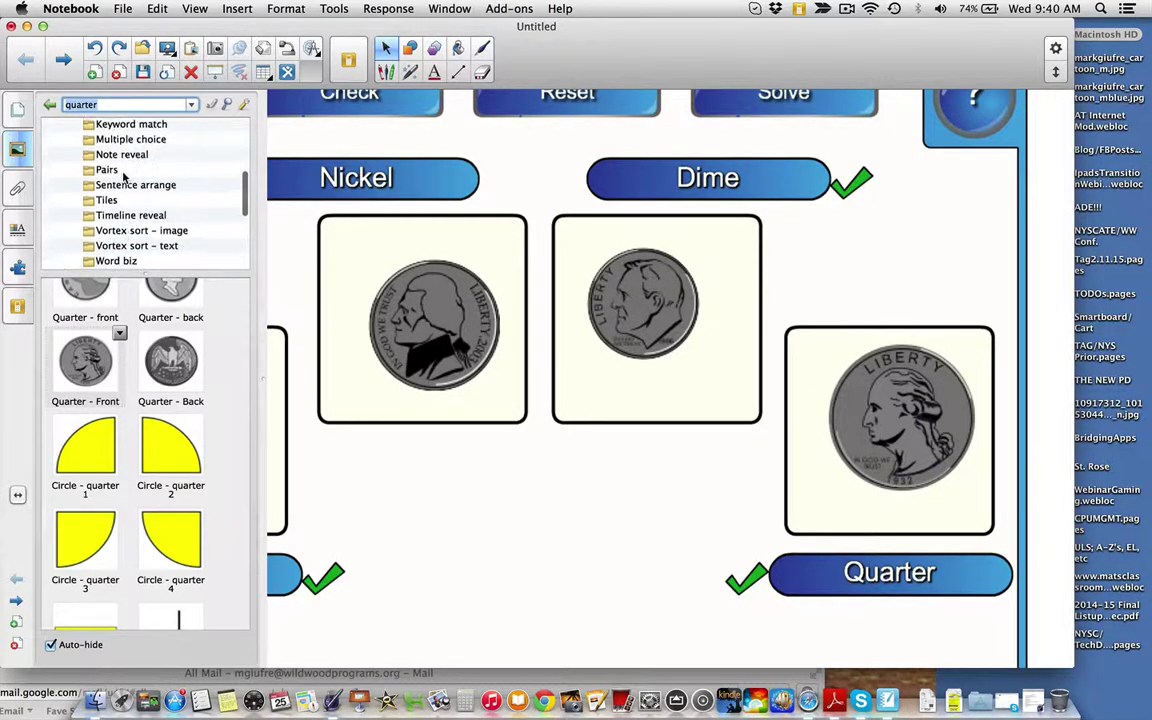
scroll(124, 176, up, 1)
click(124, 148)
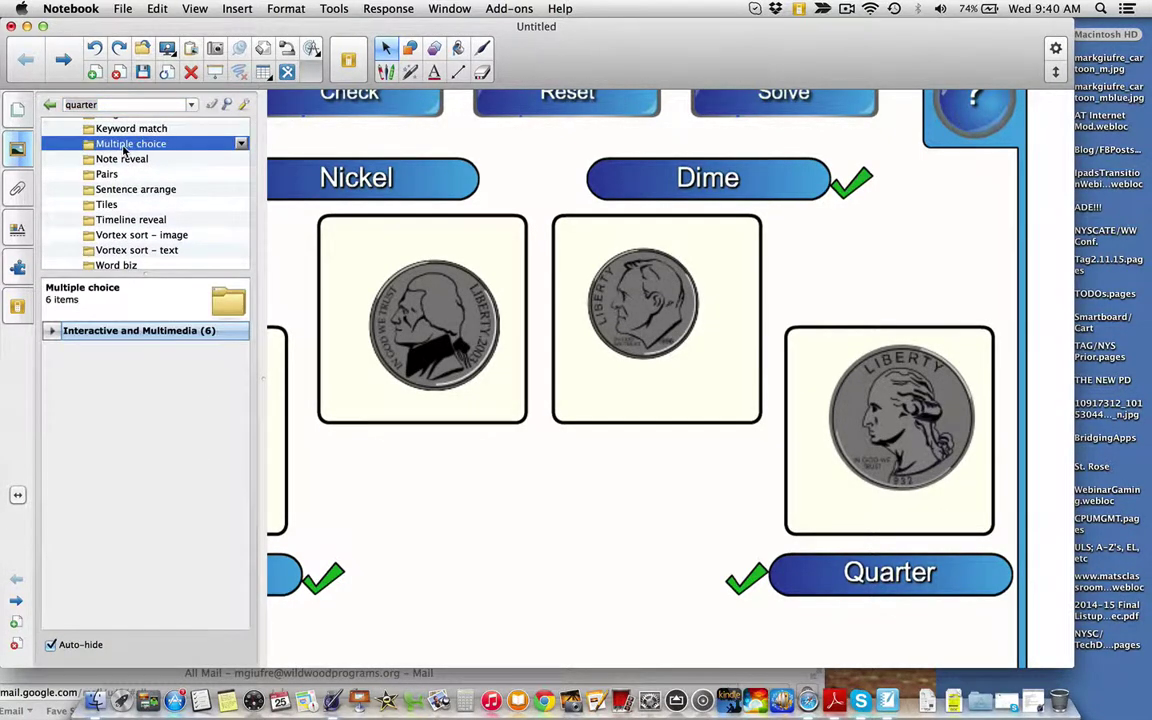
click(52, 331)
double_click(72, 388)
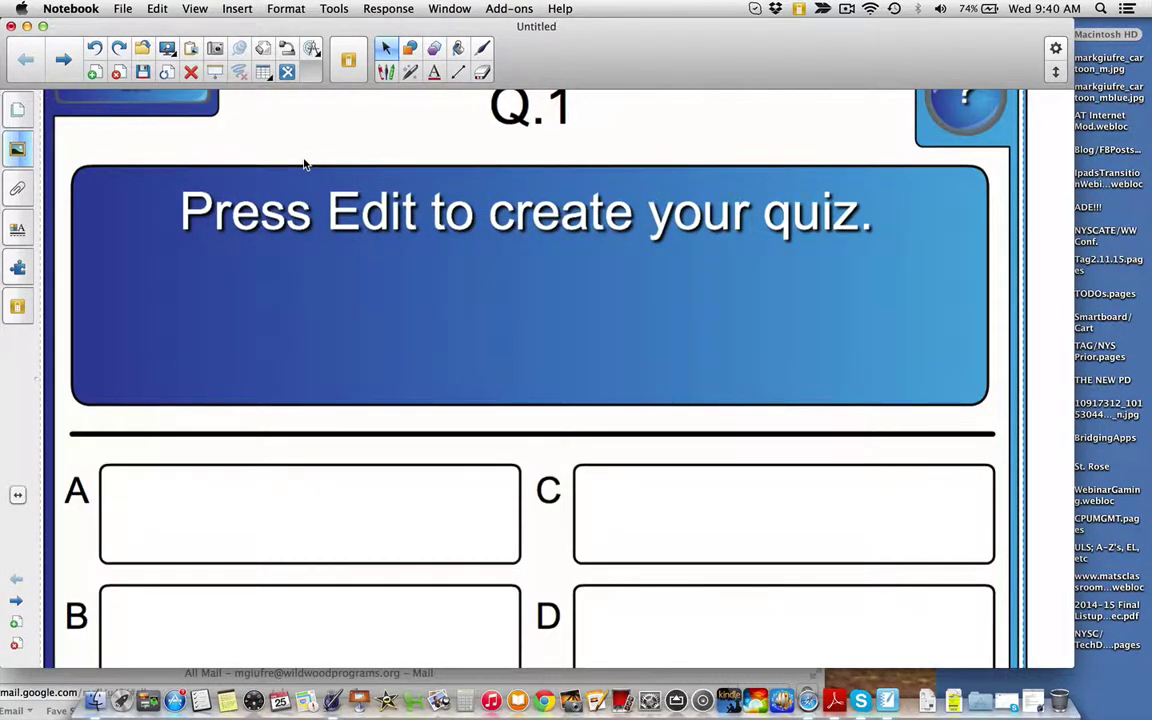
click(215, 125)
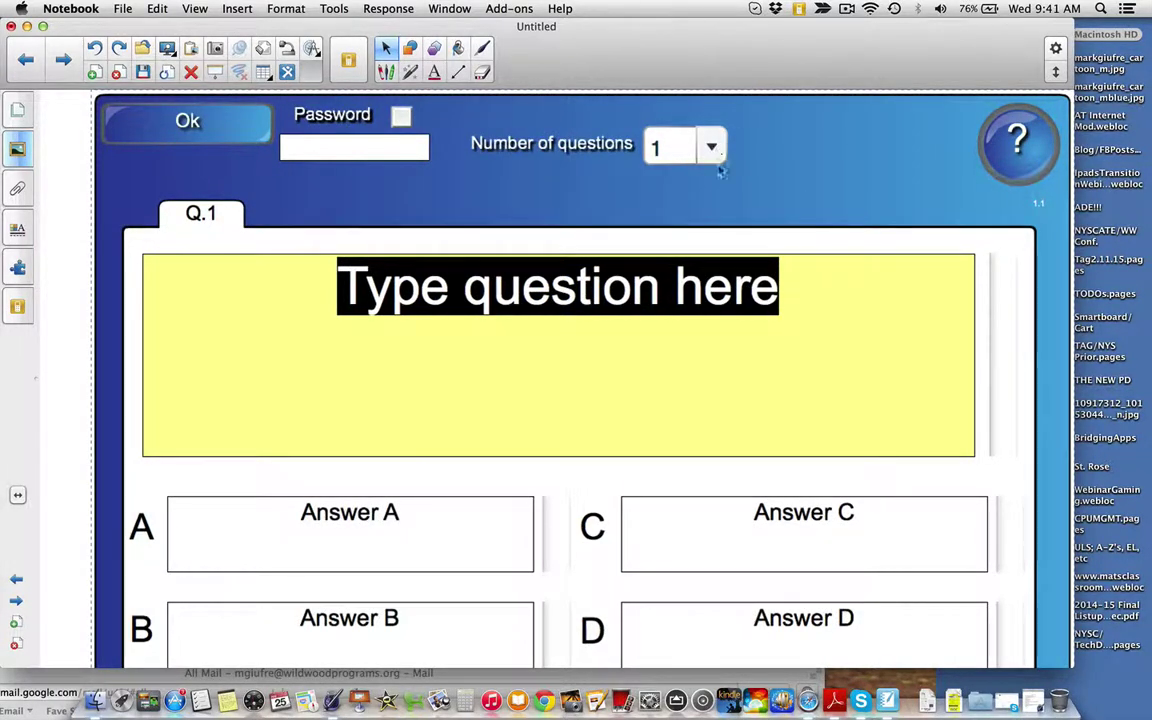
Replace the placeholder question with 'Who is the current president of the USA?'.
scroll(728, 202, down, 4)
scroll(728, 202, up, 4)
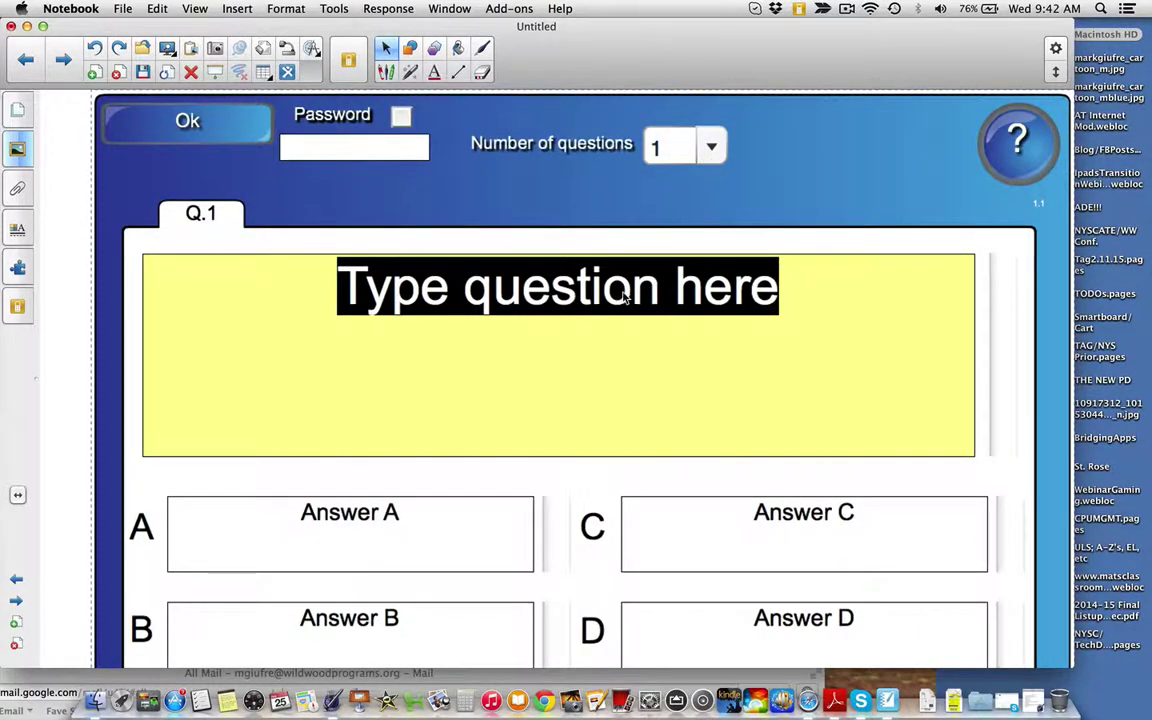
double_click(812, 328)
drag(812, 328, 370, 258)
key(BackSpace)
key(BackSpace)
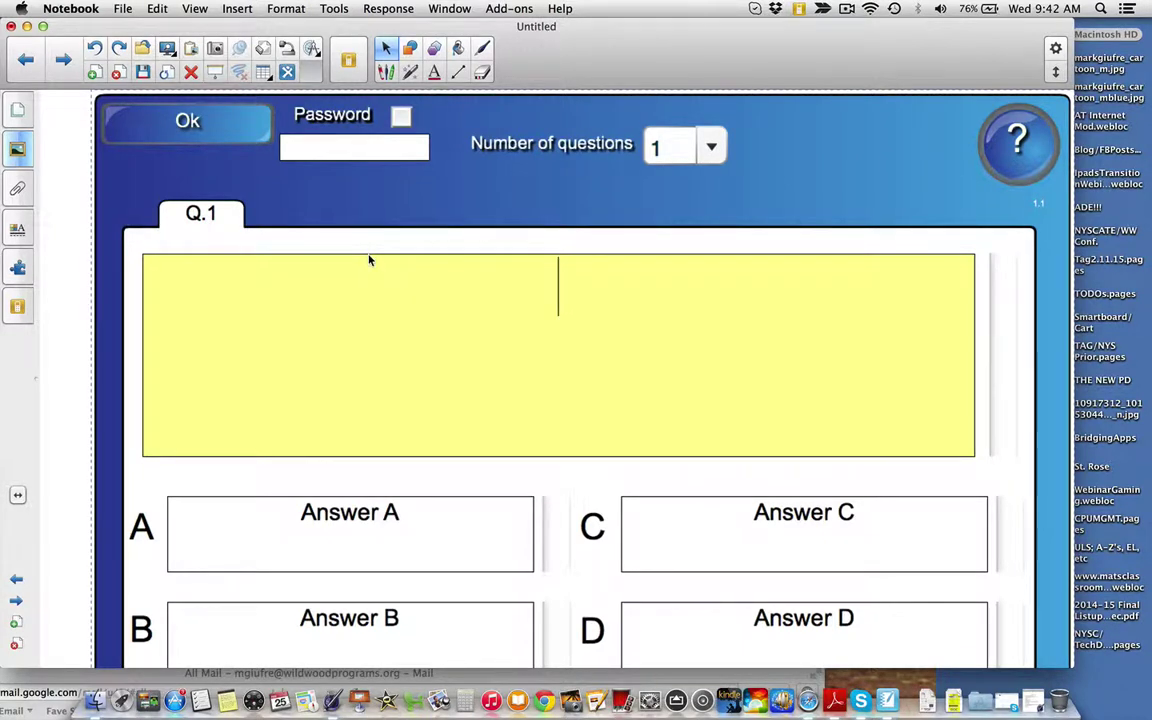
text(Who is the curr)
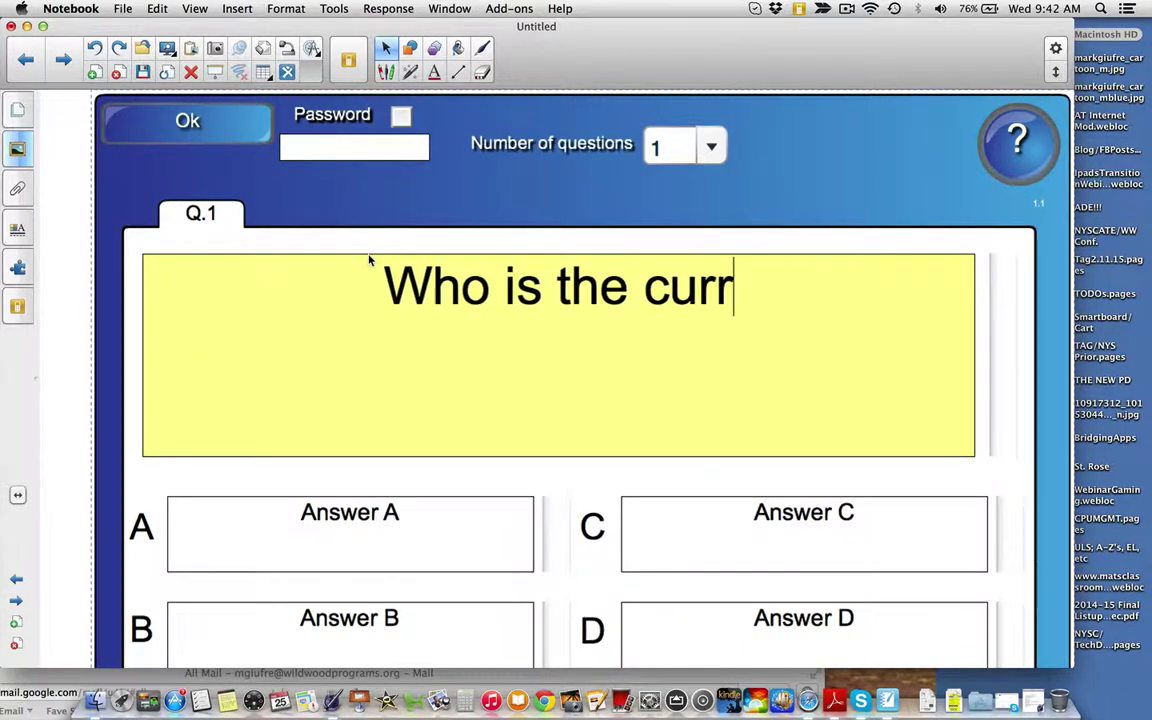
text(ent president o)
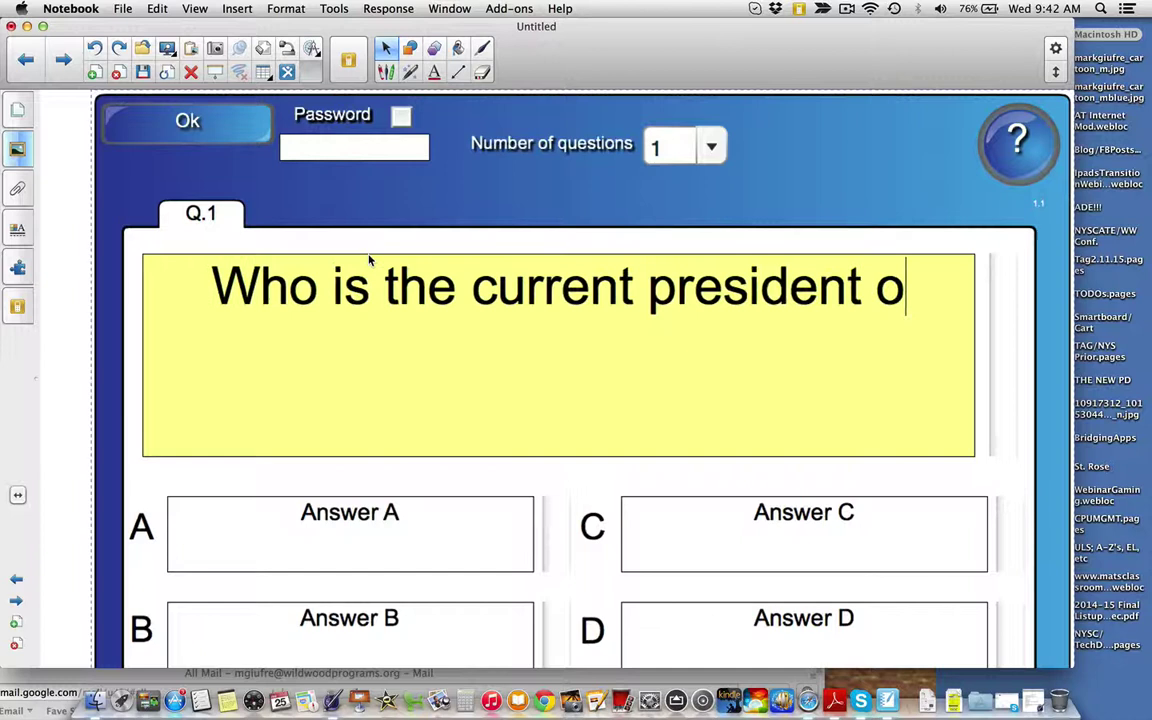
text(f the USA?)
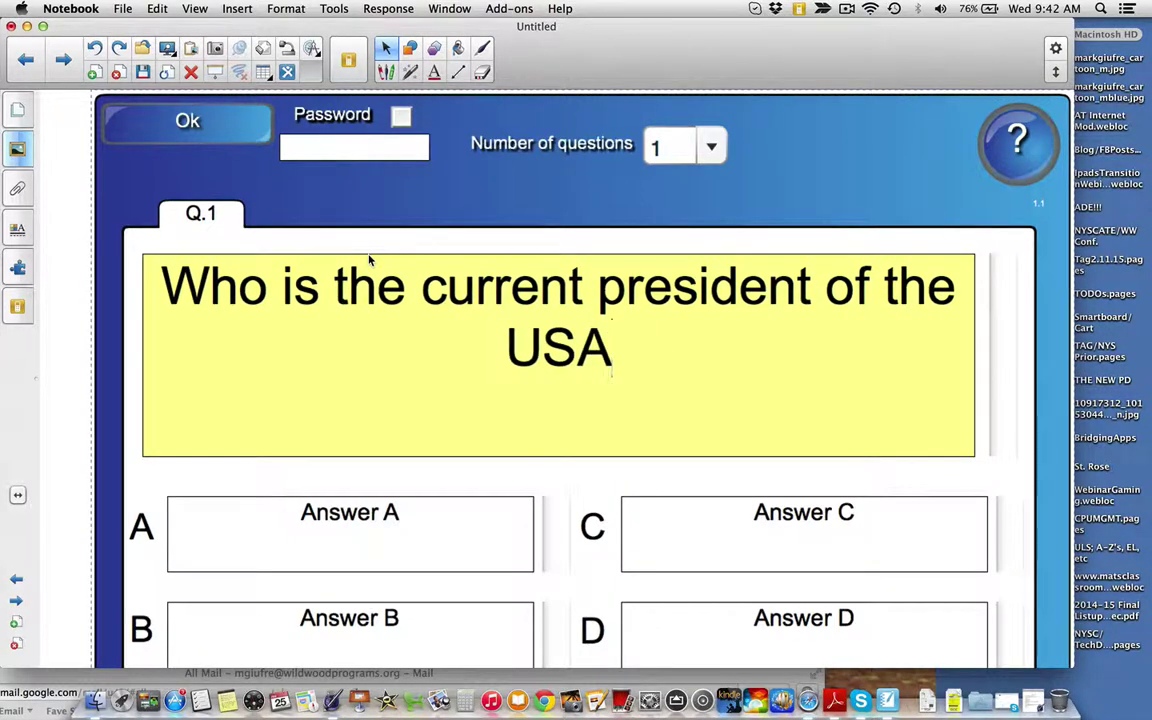
Enter Kennedy as answer A and Lincoln as answer B.
right_click(342, 378)
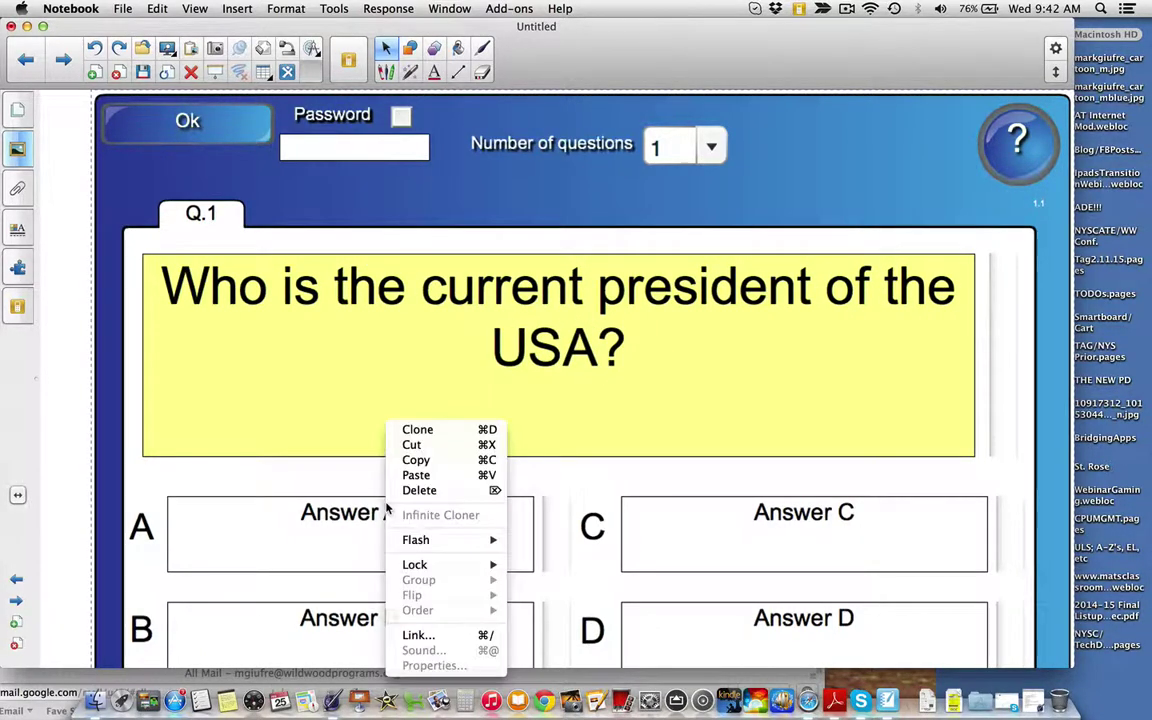
click(365, 512)
double_click(365, 514)
drag(393, 512, 278, 510)
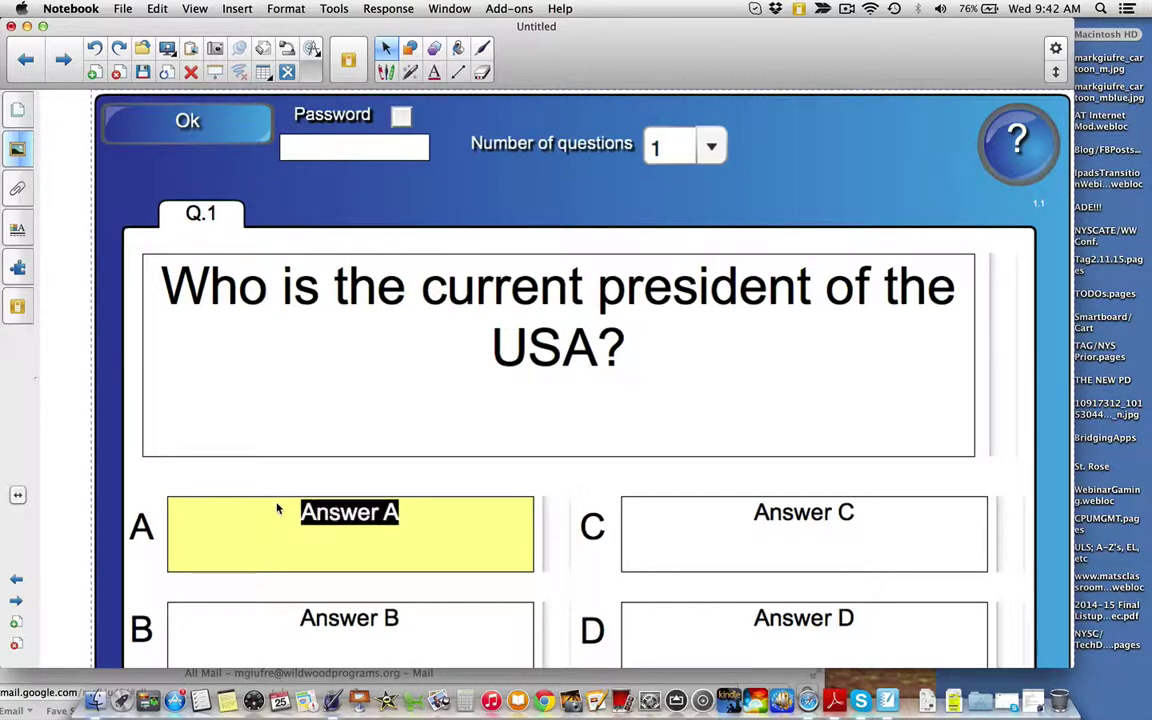
text(Kene)
key(BackSpace)
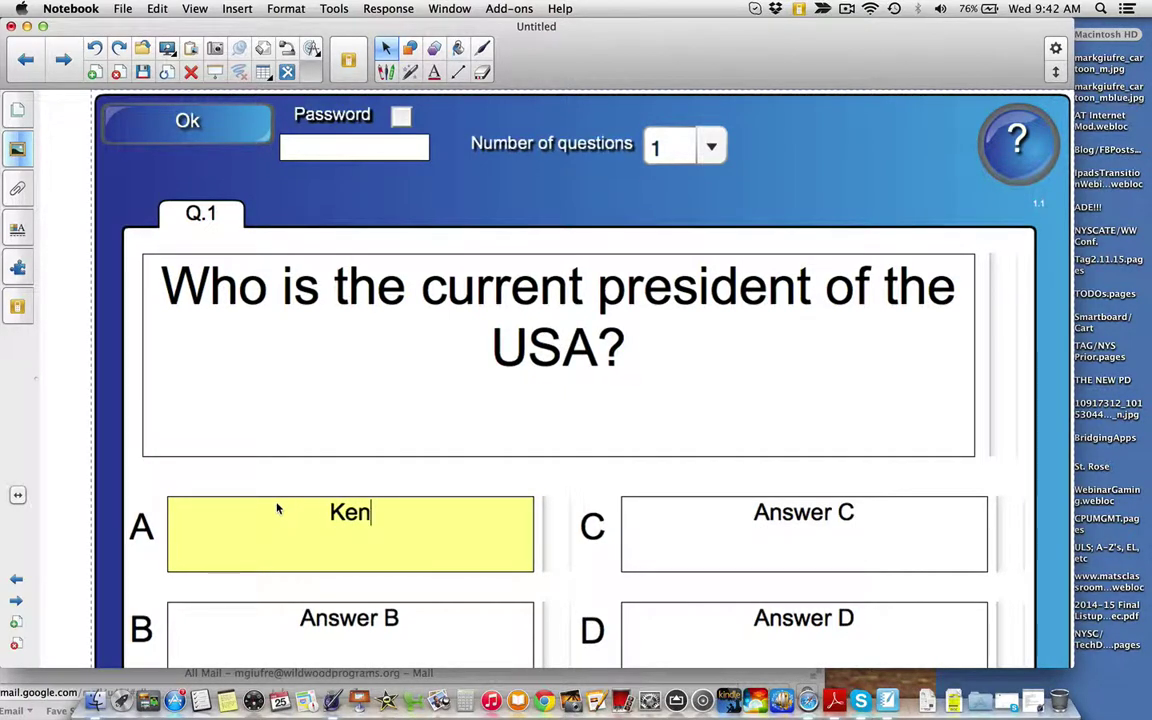
text(nedy)
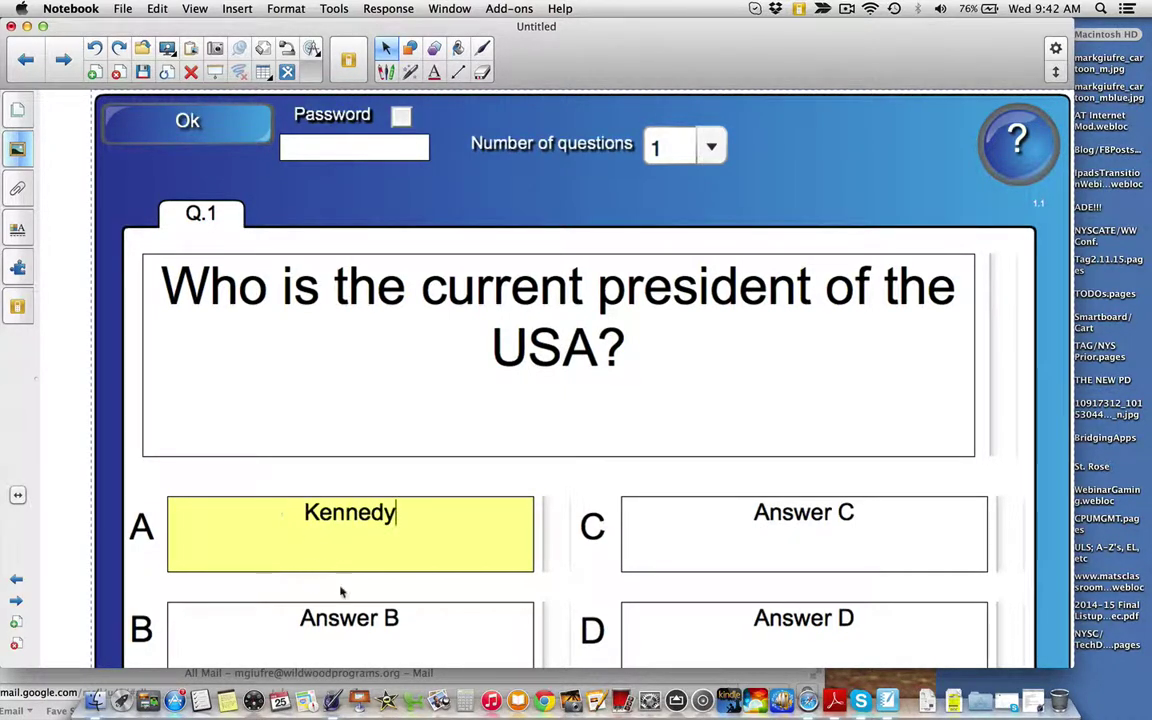
click(343, 617)
double_click(343, 617)
drag(419, 625, 265, 621)
text(Lincoln)
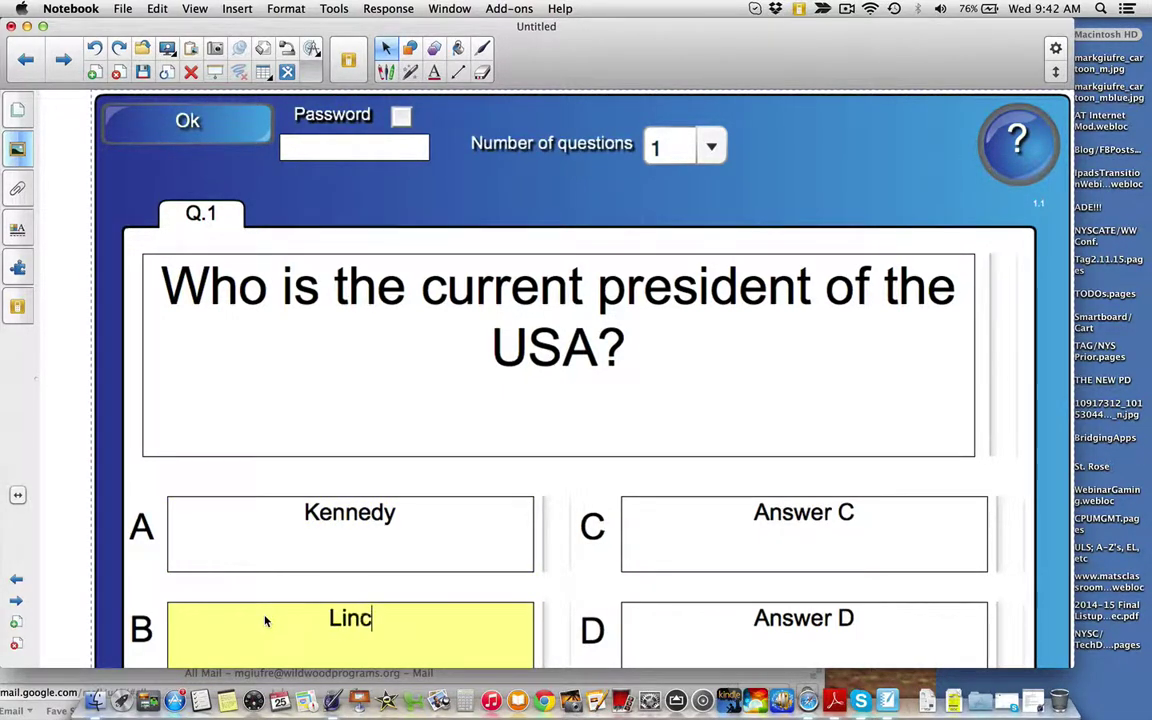
Enter Clinton as answer C and Obama as answer D.
click(784, 512)
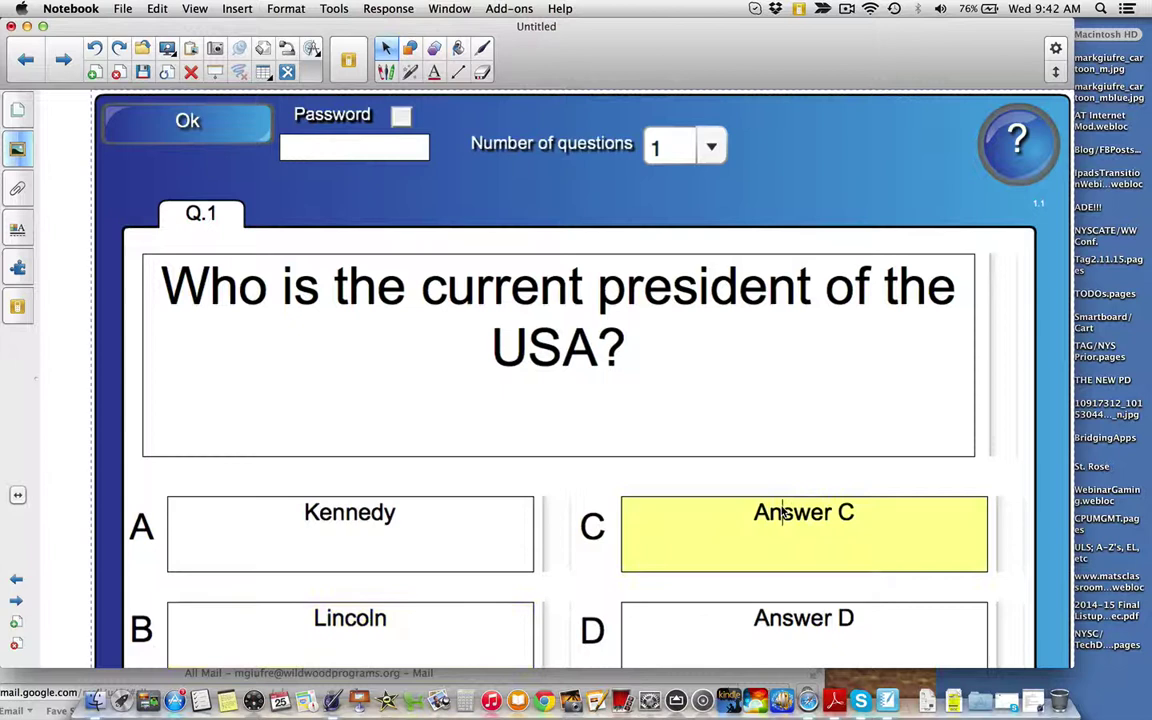
double_click(784, 512)
text(C)
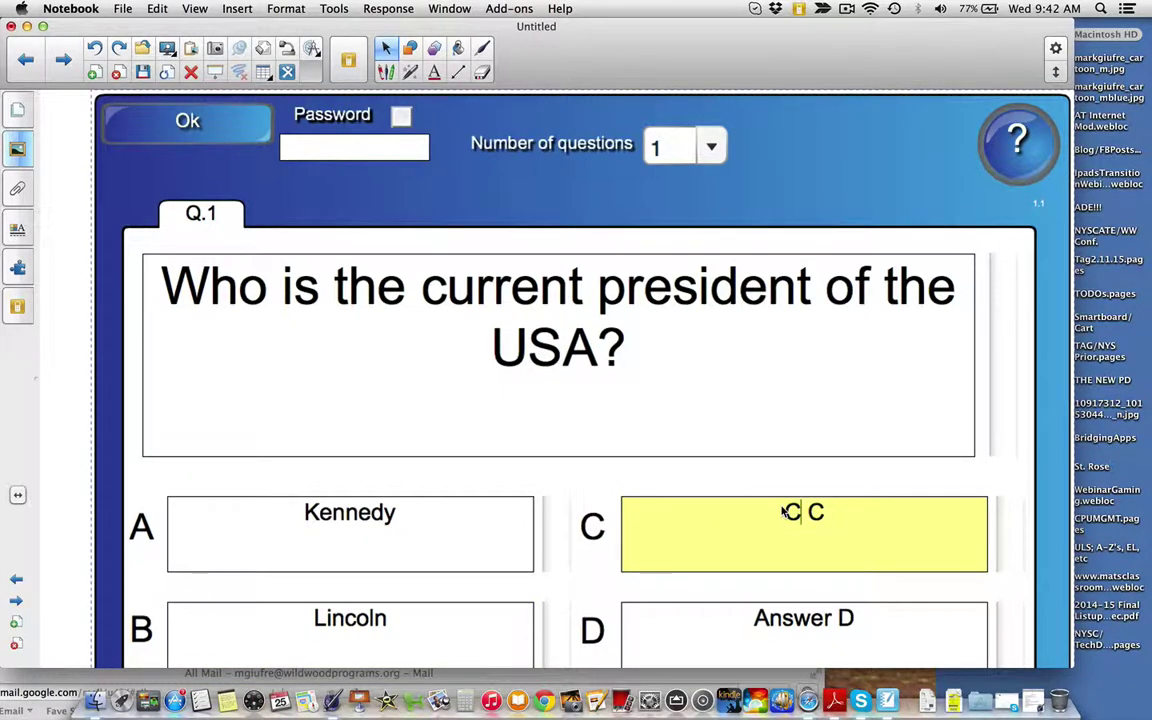
key(Delete)
key(Delete)
text(linton)
double_click(844, 620)
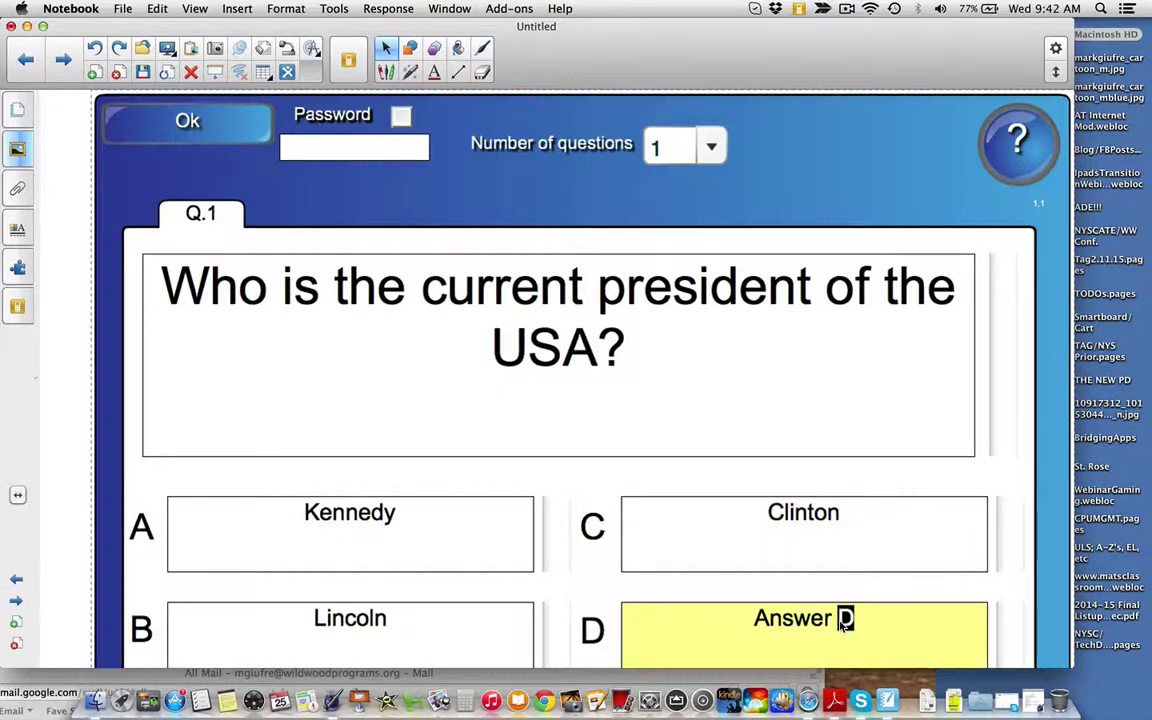
key(BackSpace)
key(BackSpace)
key(BackSpace)
key(BackSpace)
key(BackSpace)
key(BackSpace)
key(BackSpace)
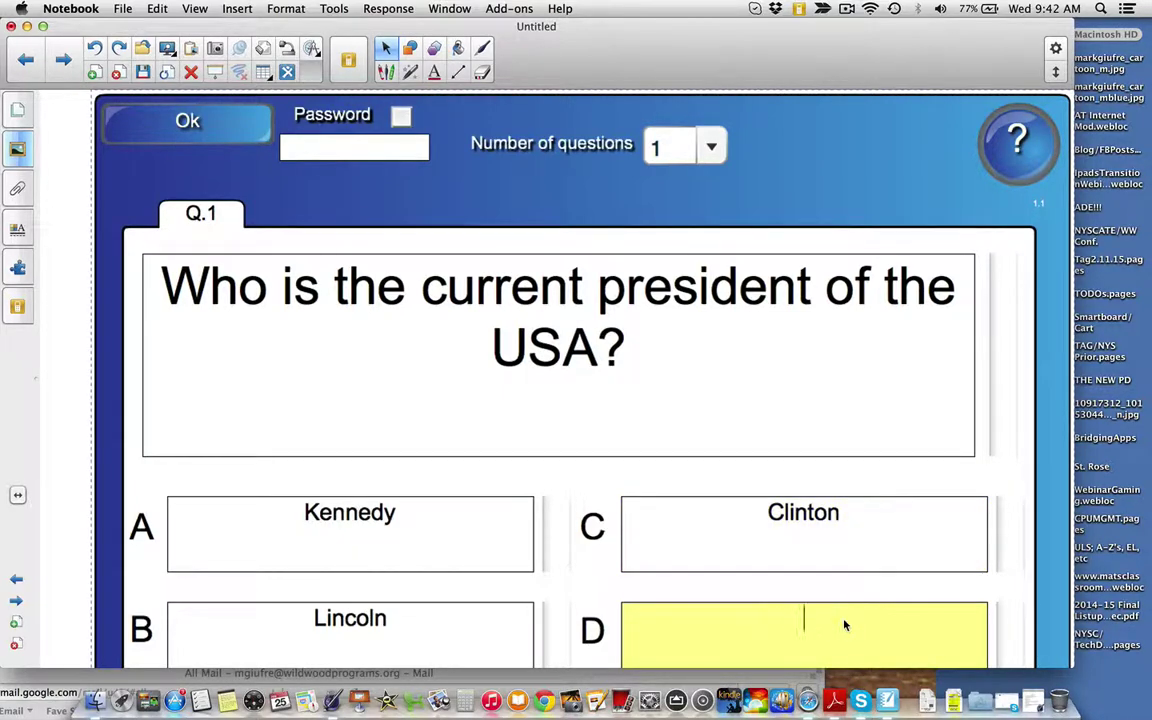
text(Obama)
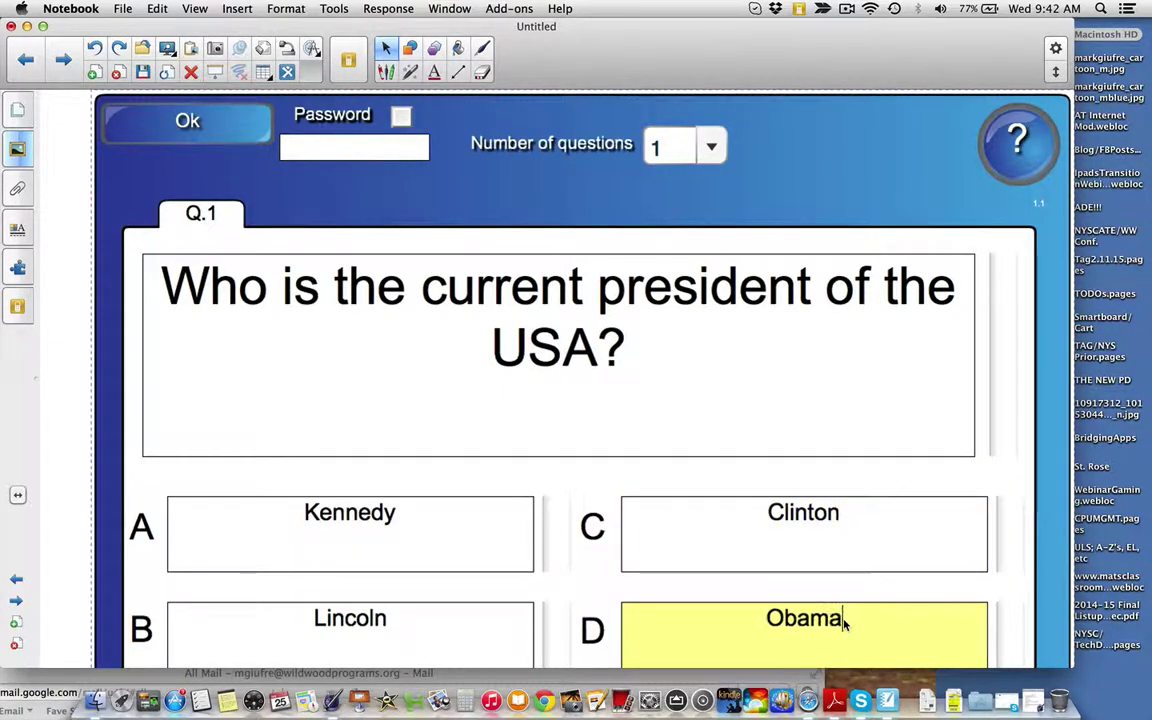
Set D as the correct answer in 'The correct answer is' dropdown.
scroll(844, 625, down, 3)
scroll(844, 625, down, 2)
click(813, 563)
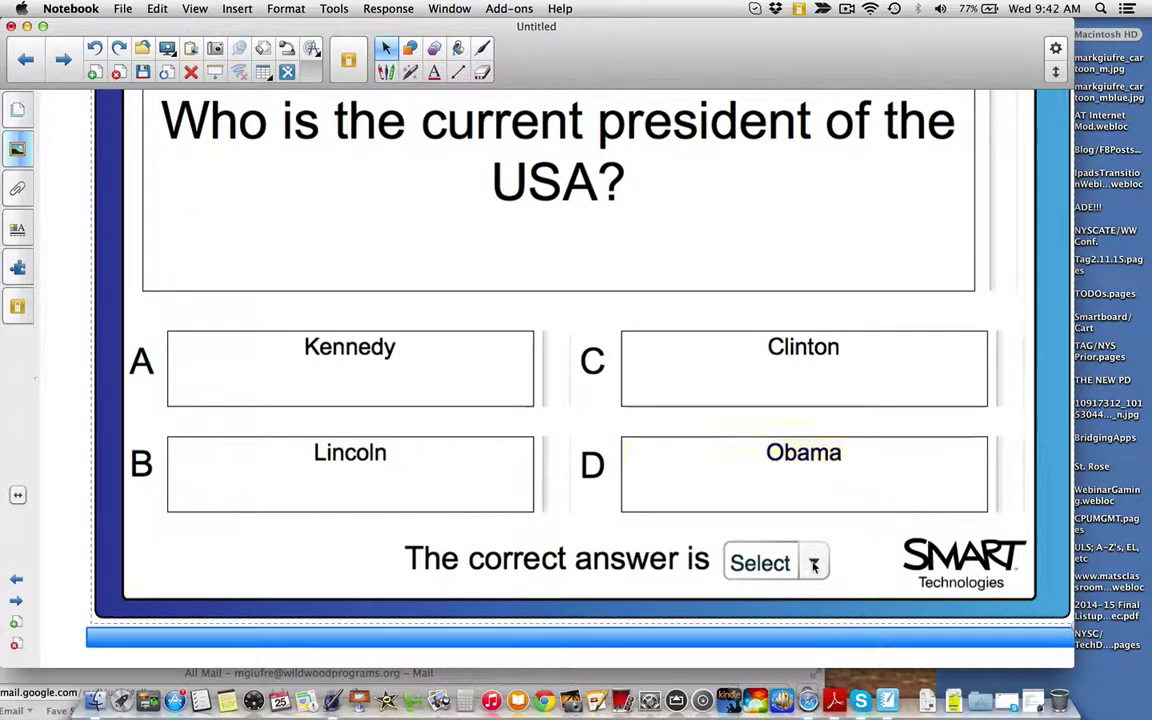
click(813, 563)
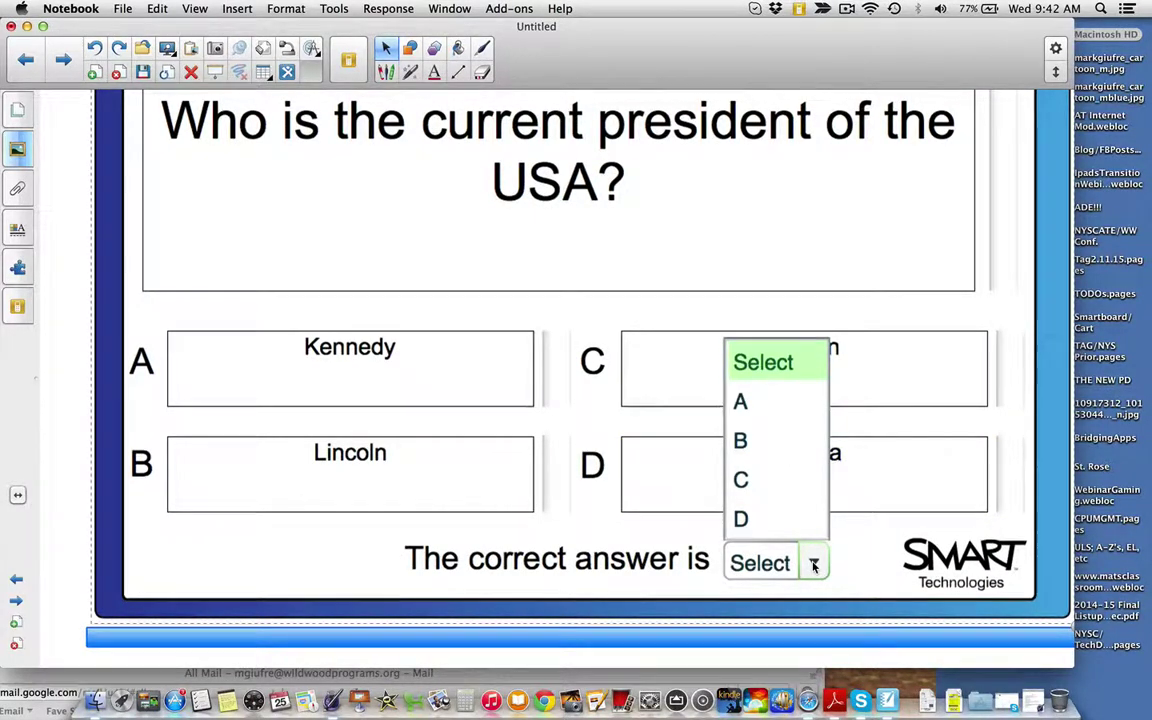
click(781, 519)
scroll(579, 424, up, 3)
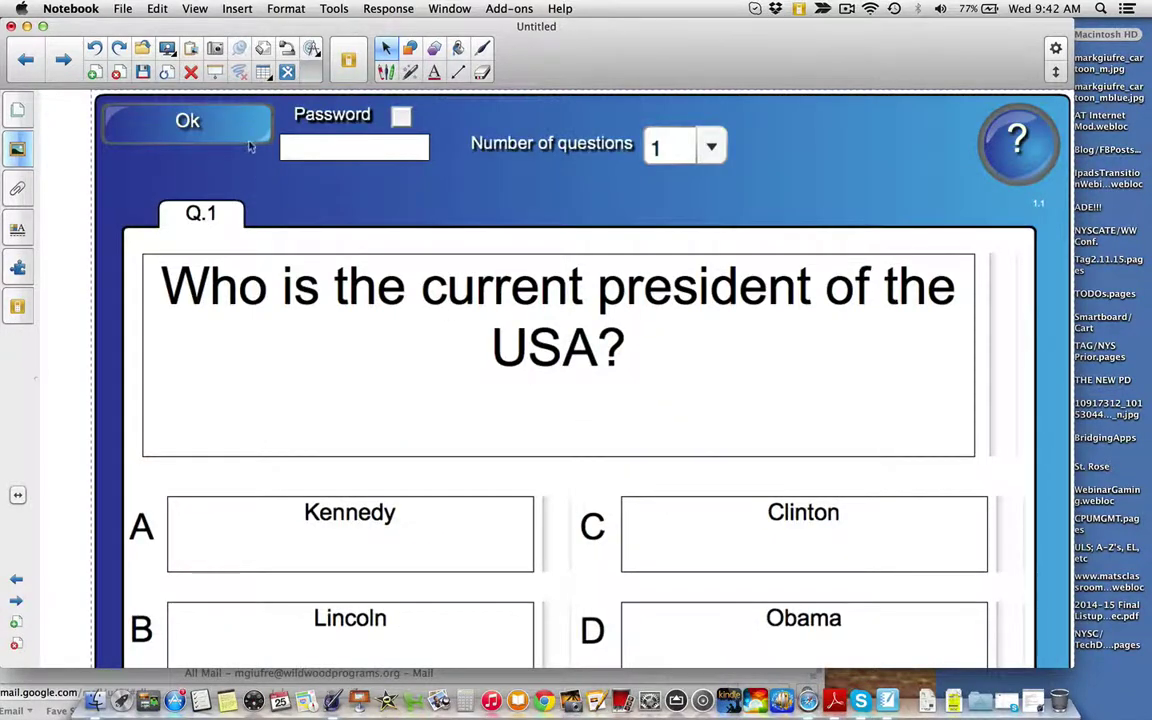
Switch the quiz to play mode and choose Obama as the answer.
click(200, 122)
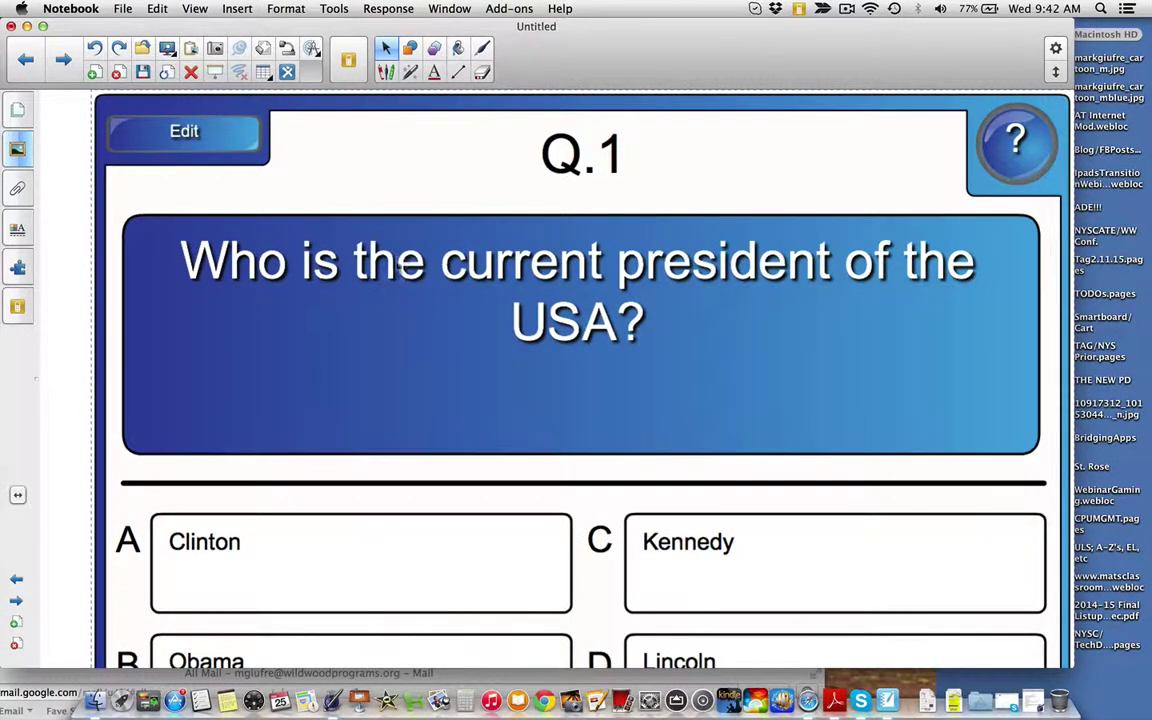
scroll(651, 321, down, 3)
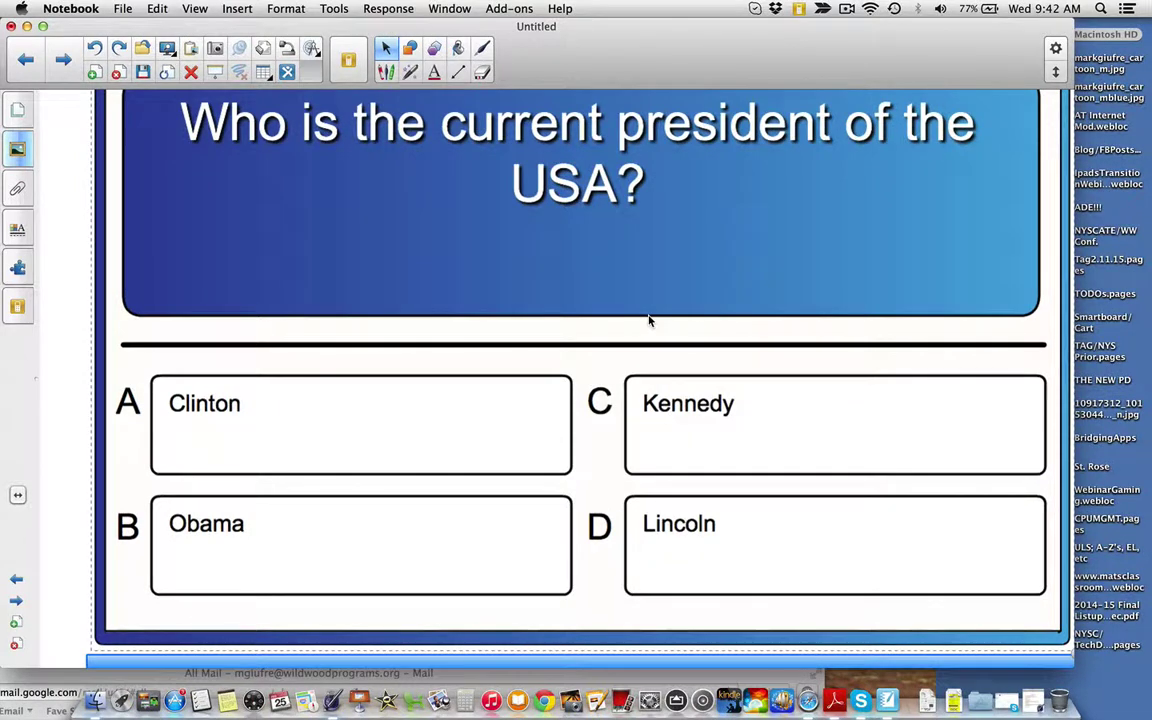
click(232, 535)
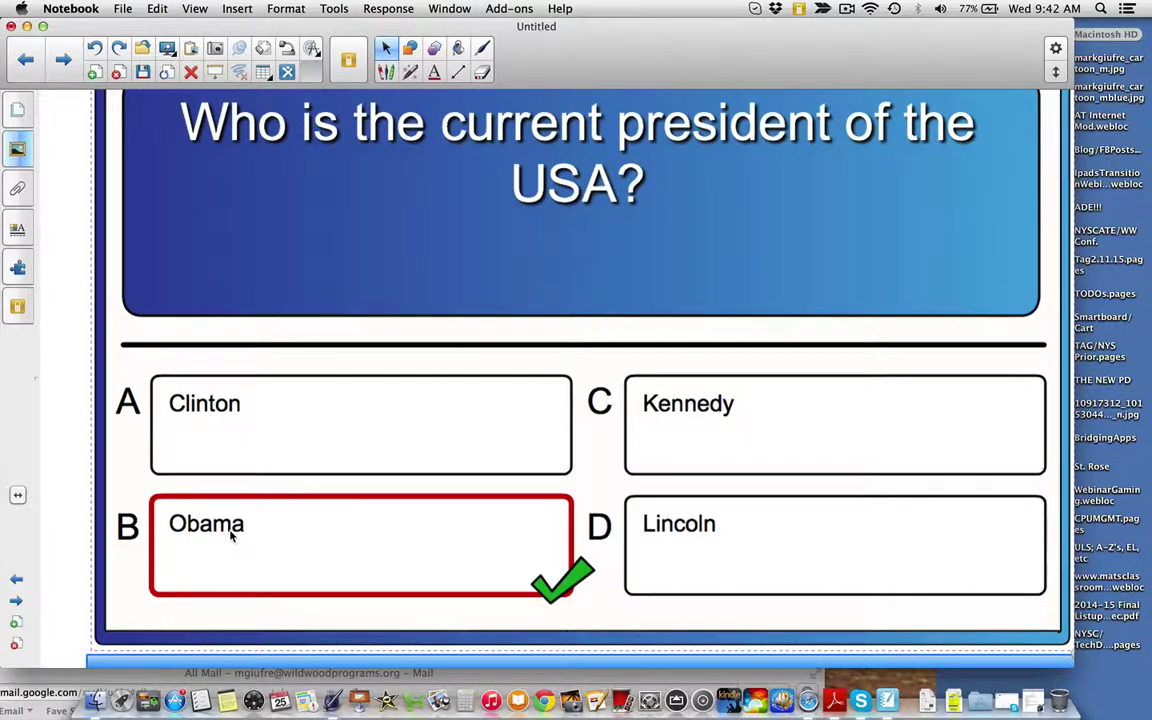
scroll(230, 536, up, 3)
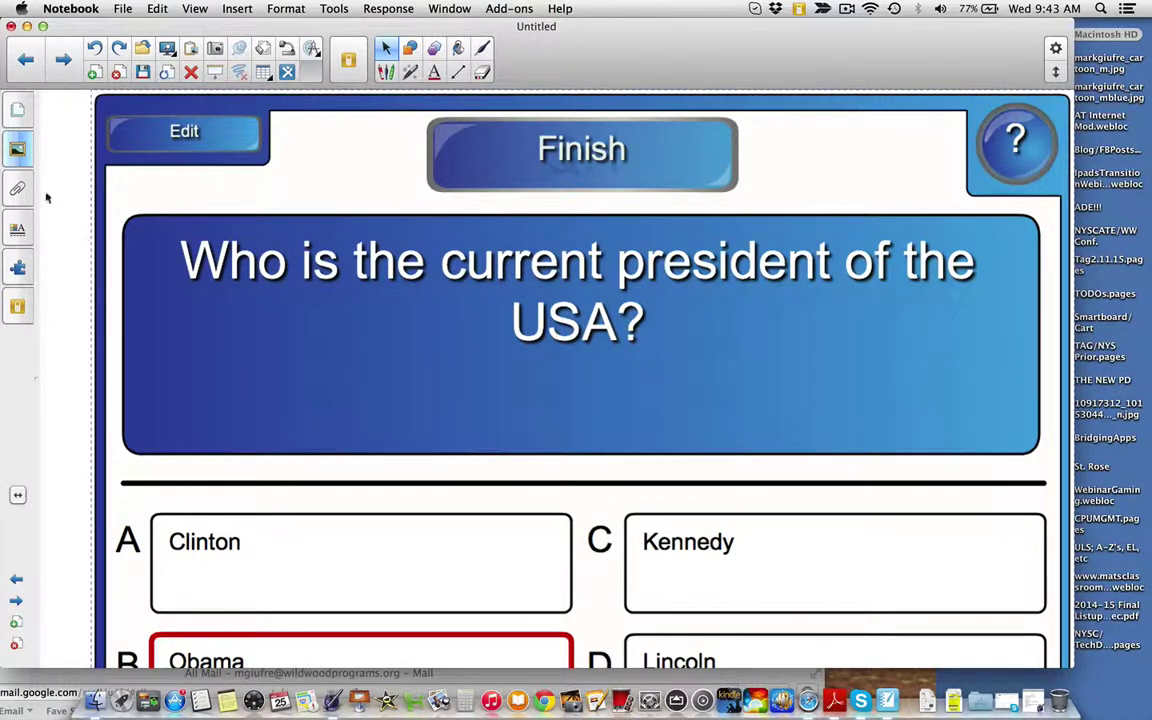
Insert the Blue - Pairs game from the Gallery's Pairs folder and open its setup.
click(17, 148)
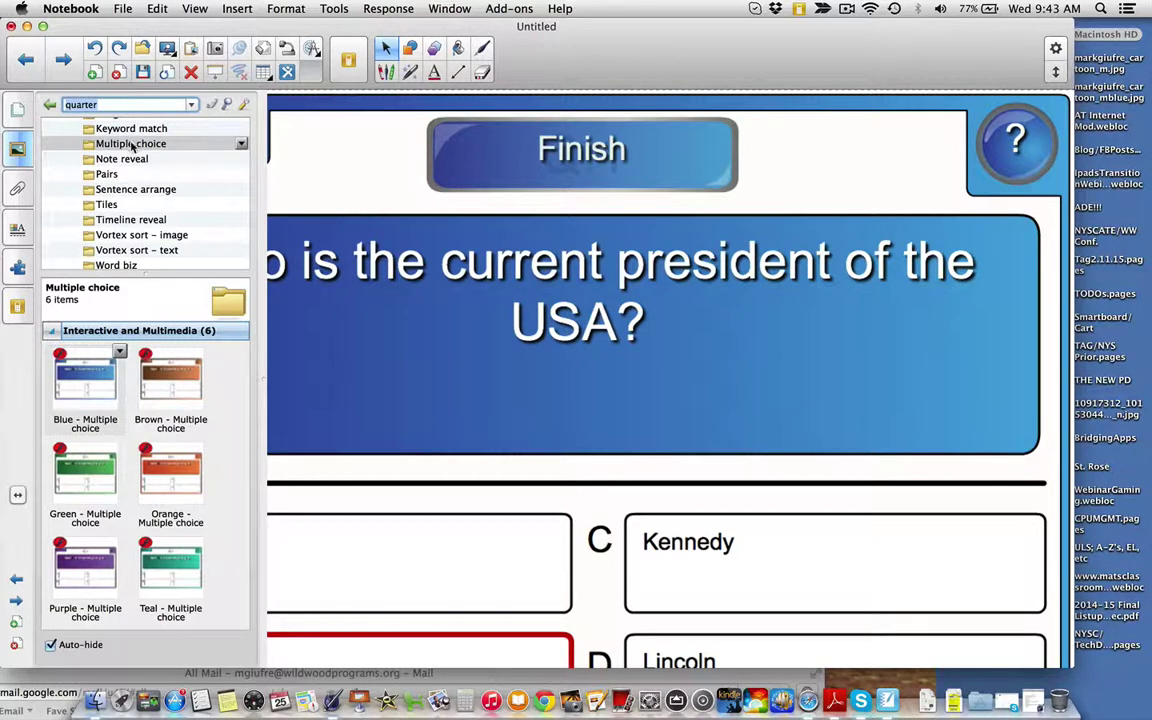
click(125, 174)
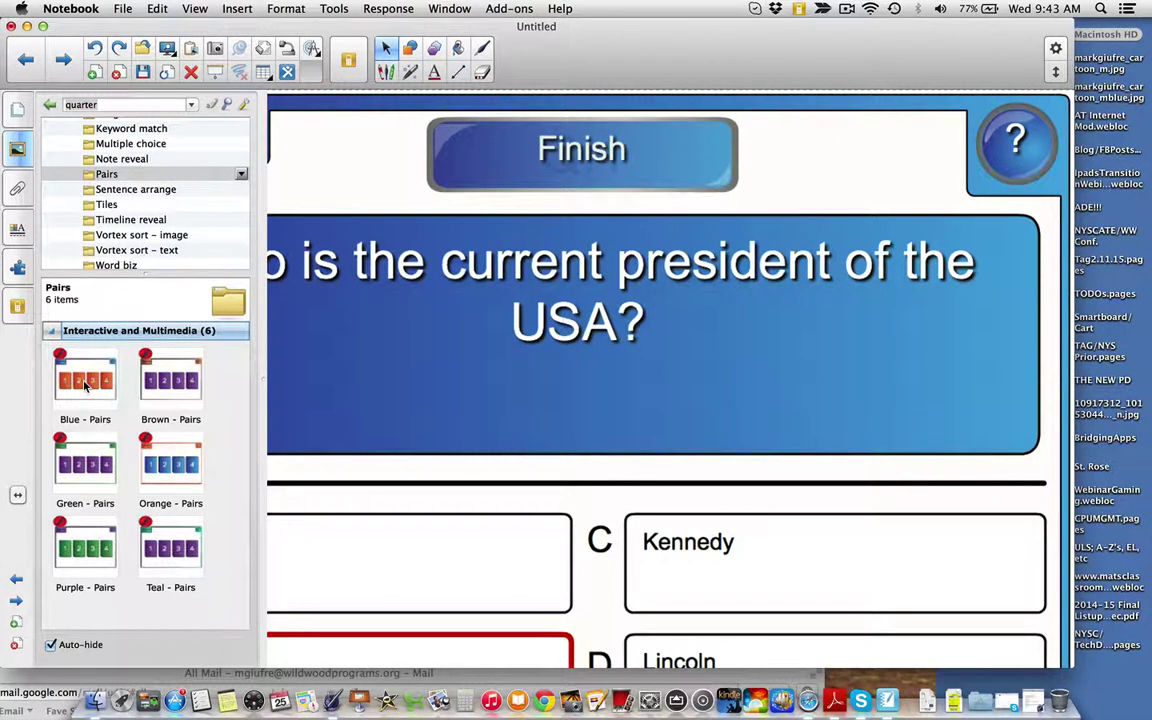
double_click(85, 387)
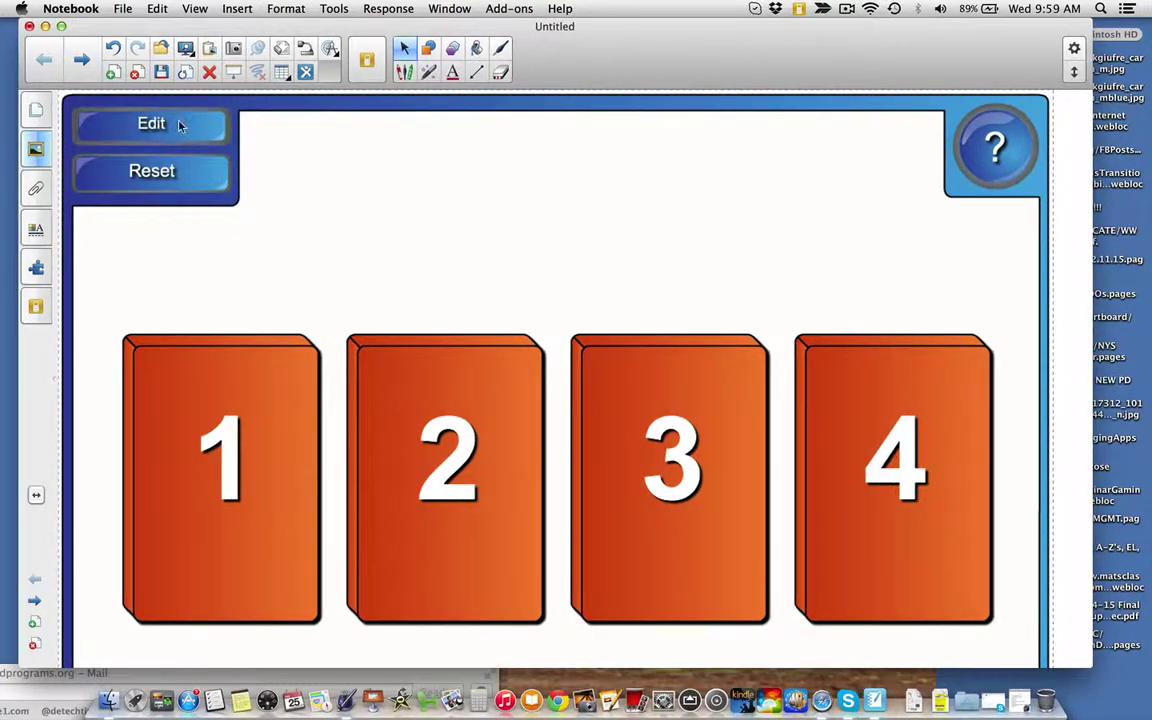
click(180, 124)
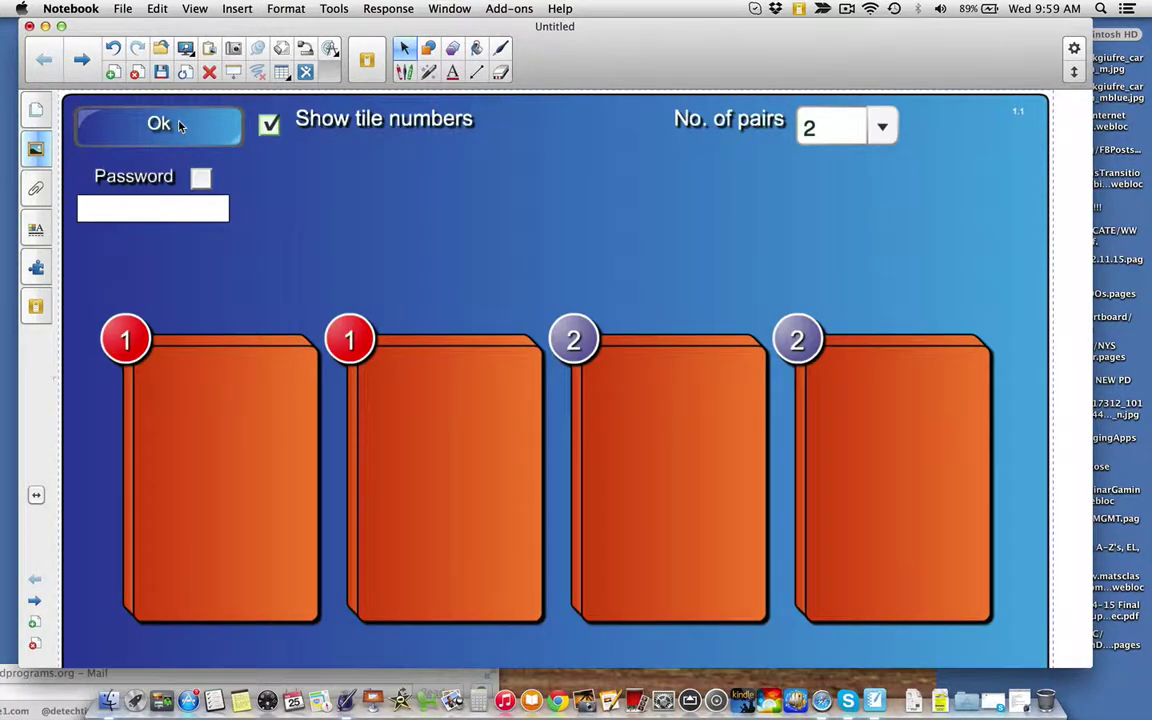
Turn off tile numbers, keep 2 pairs, and type penny on the first tile.
click(269, 129)
click(884, 130)
click(886, 132)
text(penne)
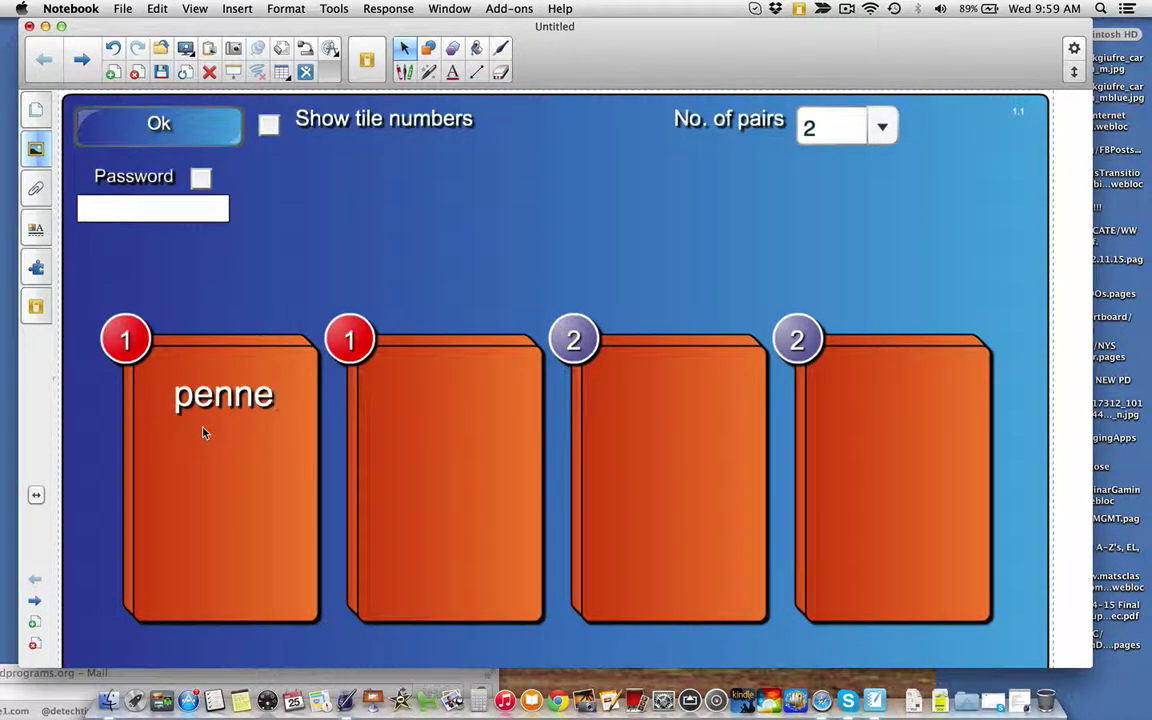
key(BackSpace)
text(y)
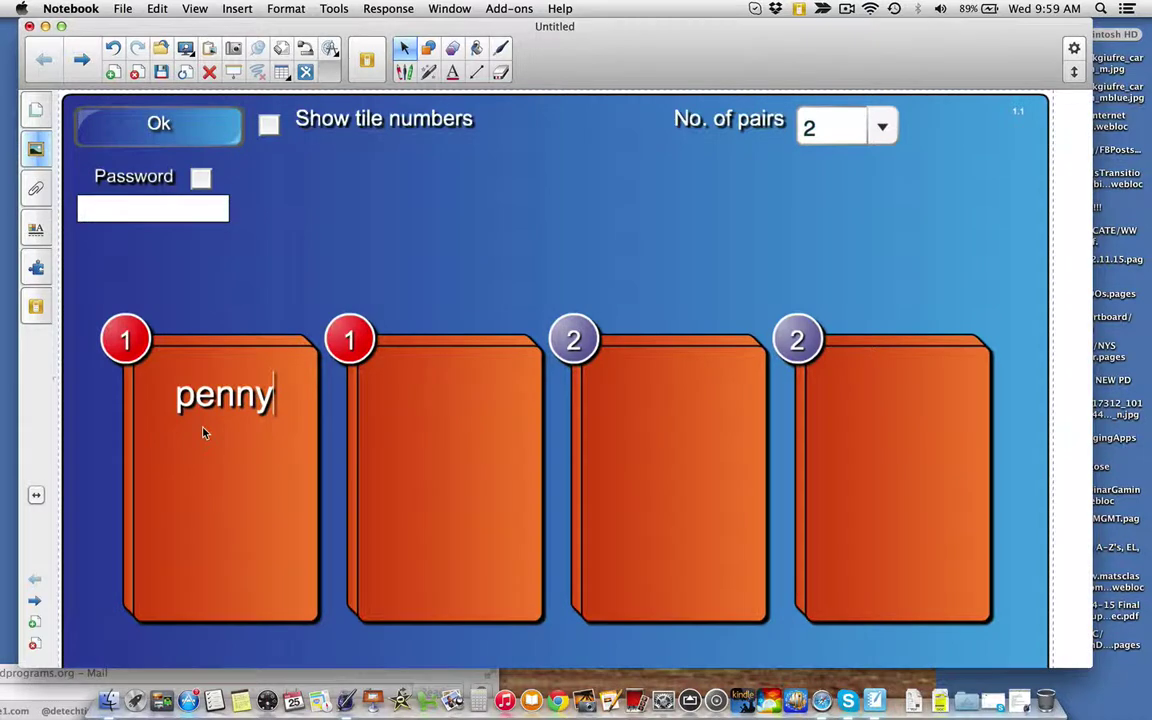
Type nickel on the third tile and bring up the Gallery.
click(672, 418)
text(nickel)
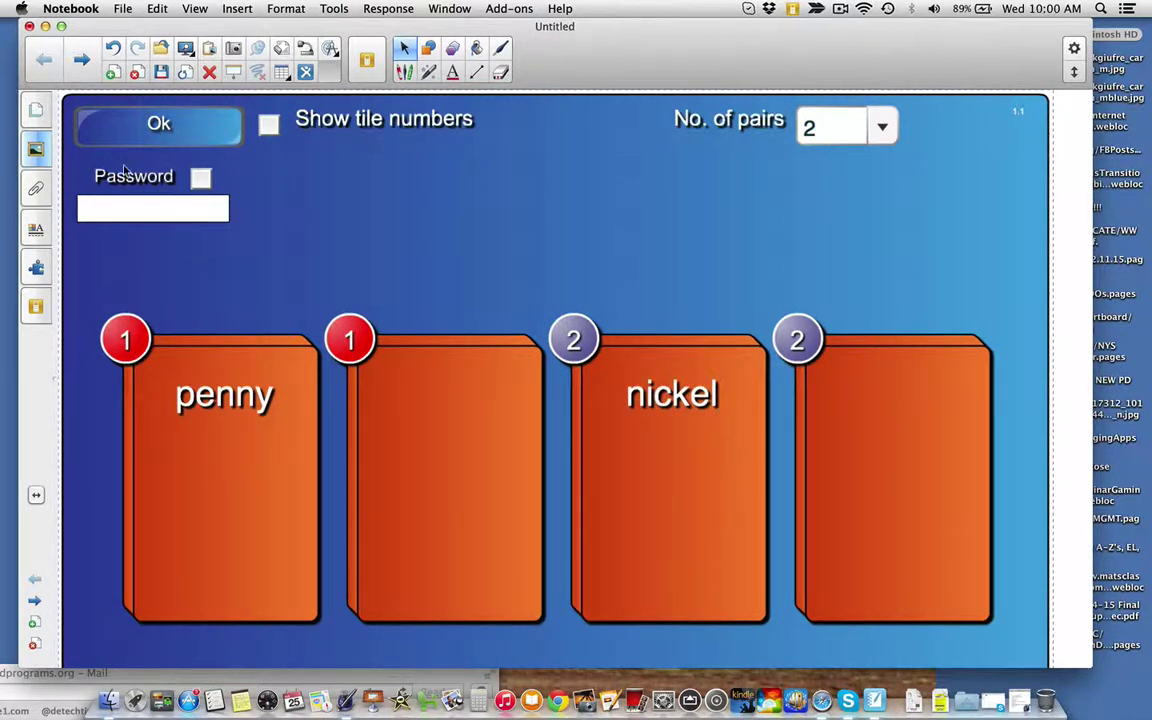
click(36, 148)
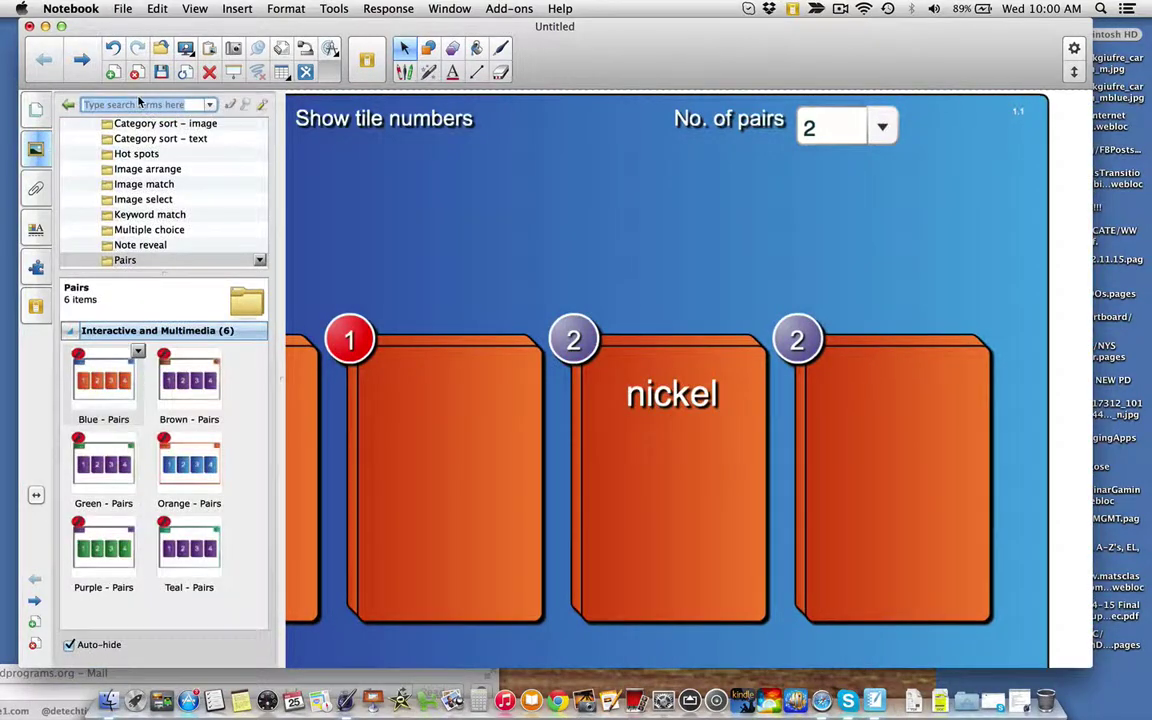
Search the Gallery for penny and drag Penny - Front onto the second tile.
text(penny)
key(Return)
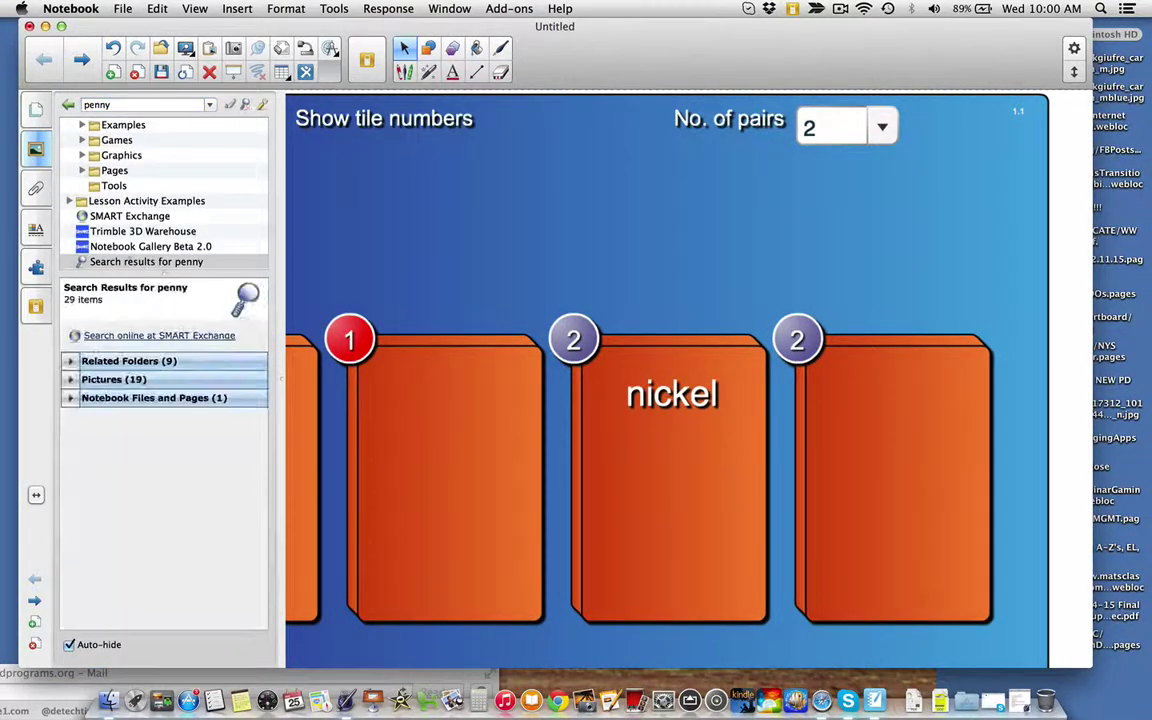
click(95, 347)
scroll(144, 526, down, 10)
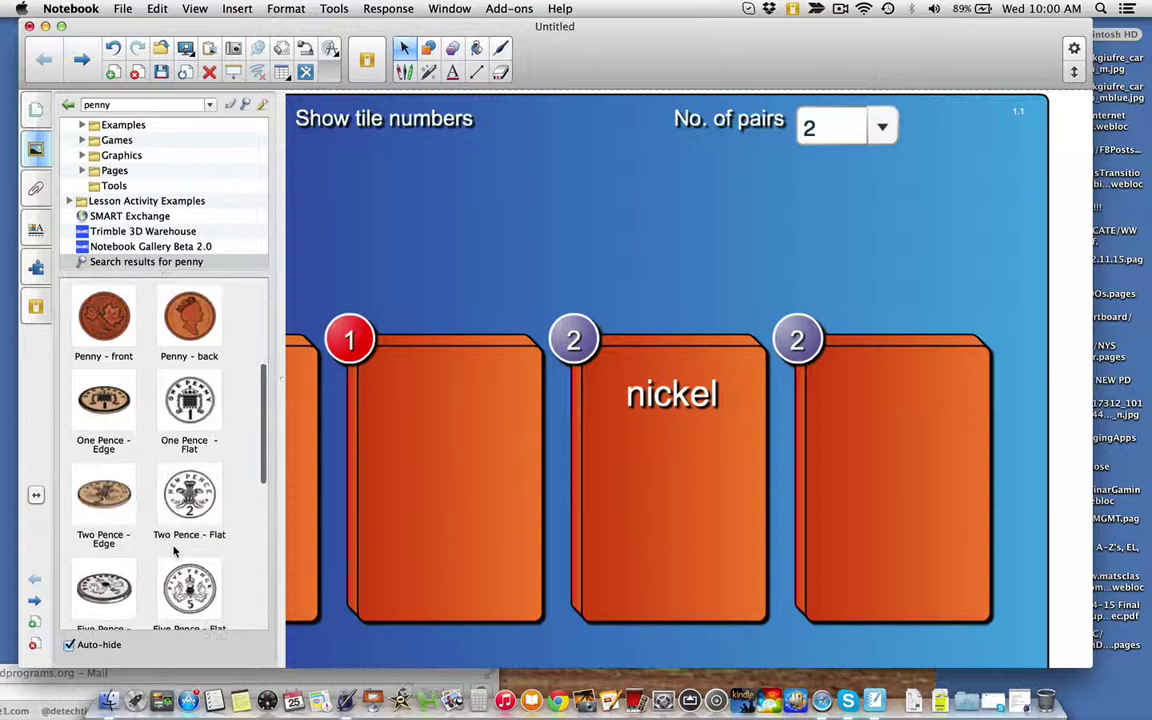
drag(103, 468, 452, 487)
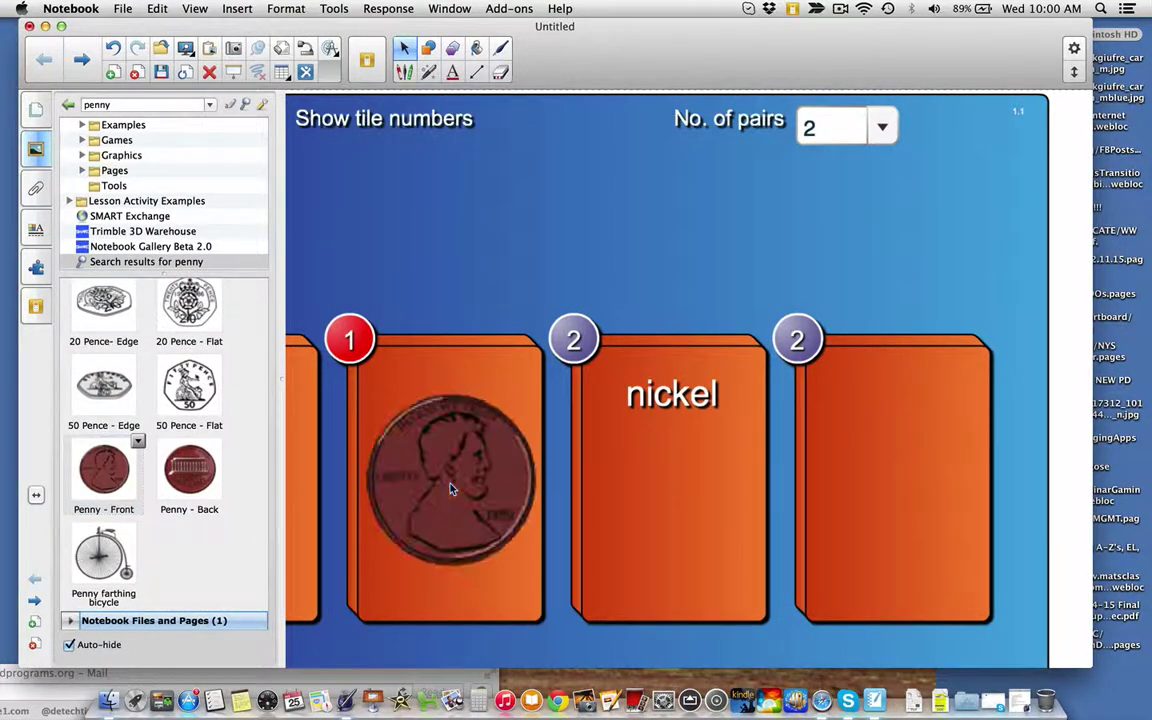
Search for nickel, drag Nickel - Front onto the fourth tile, and hide the Gallery.
double_click(104, 104)
text(nickel)
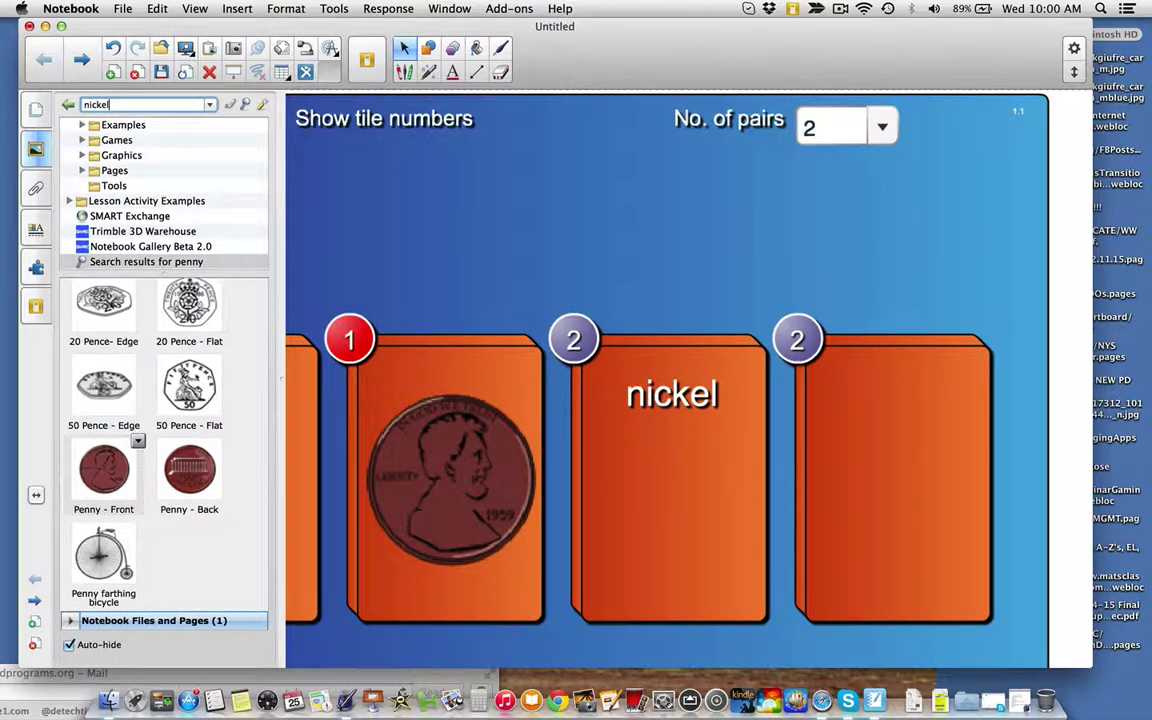
key(Return)
click(70, 380)
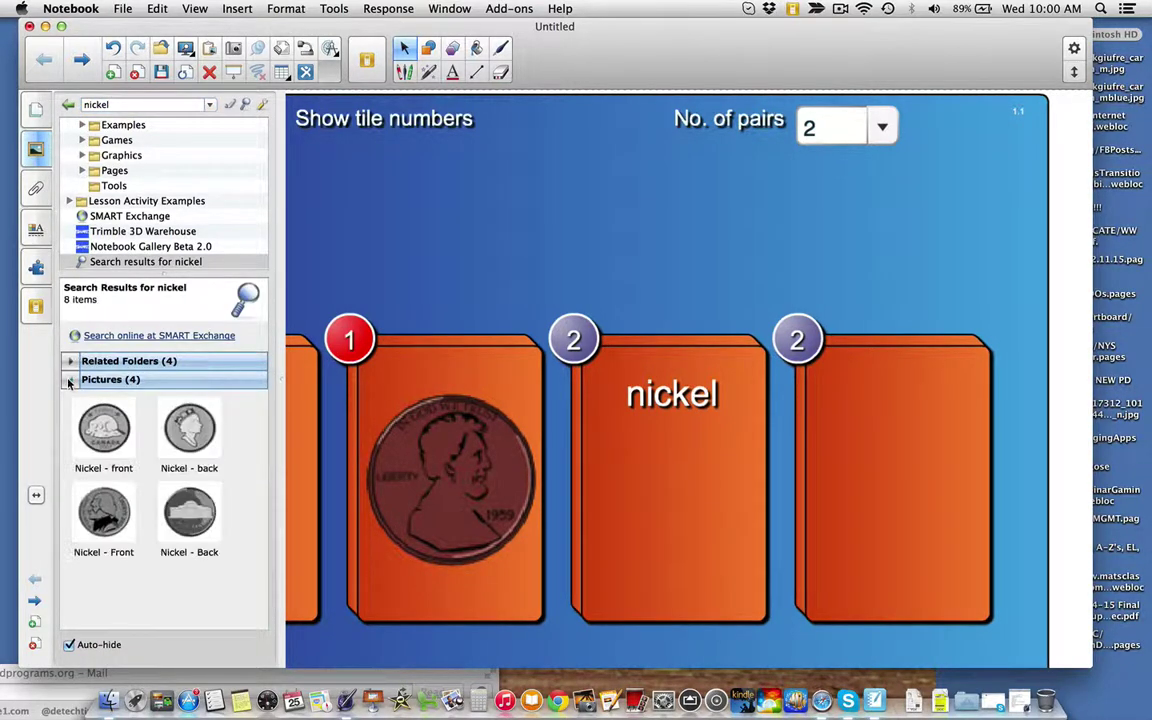
drag(104, 512, 900, 497)
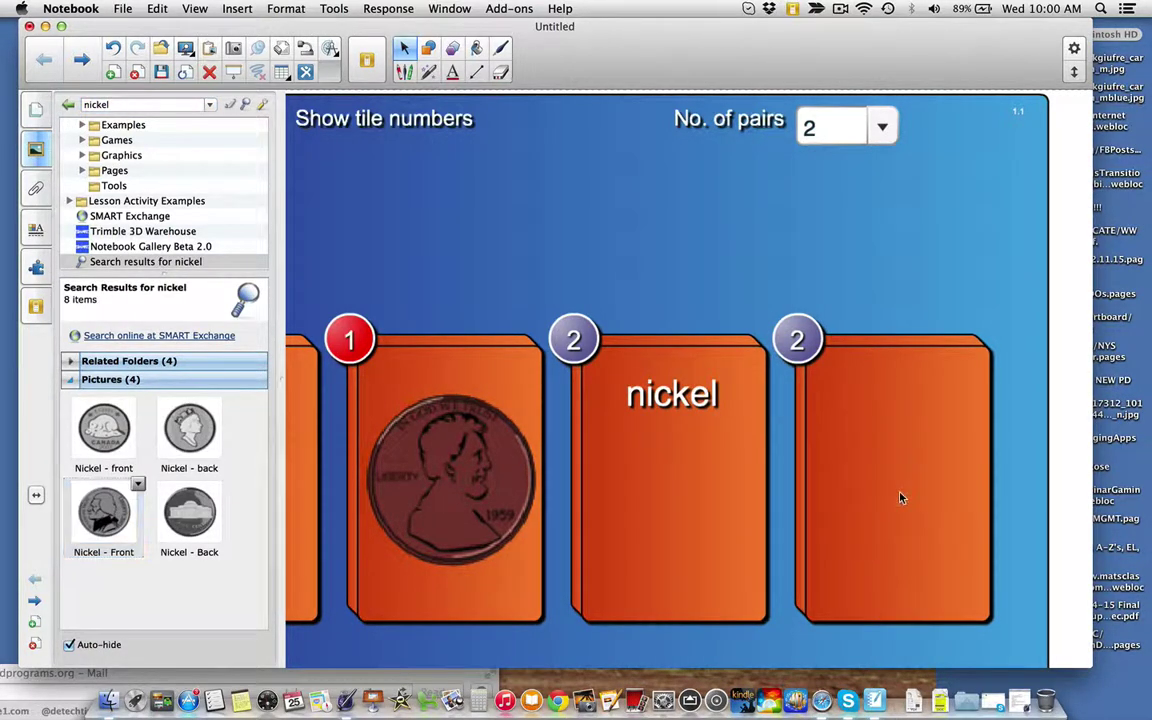
click(510, 190)
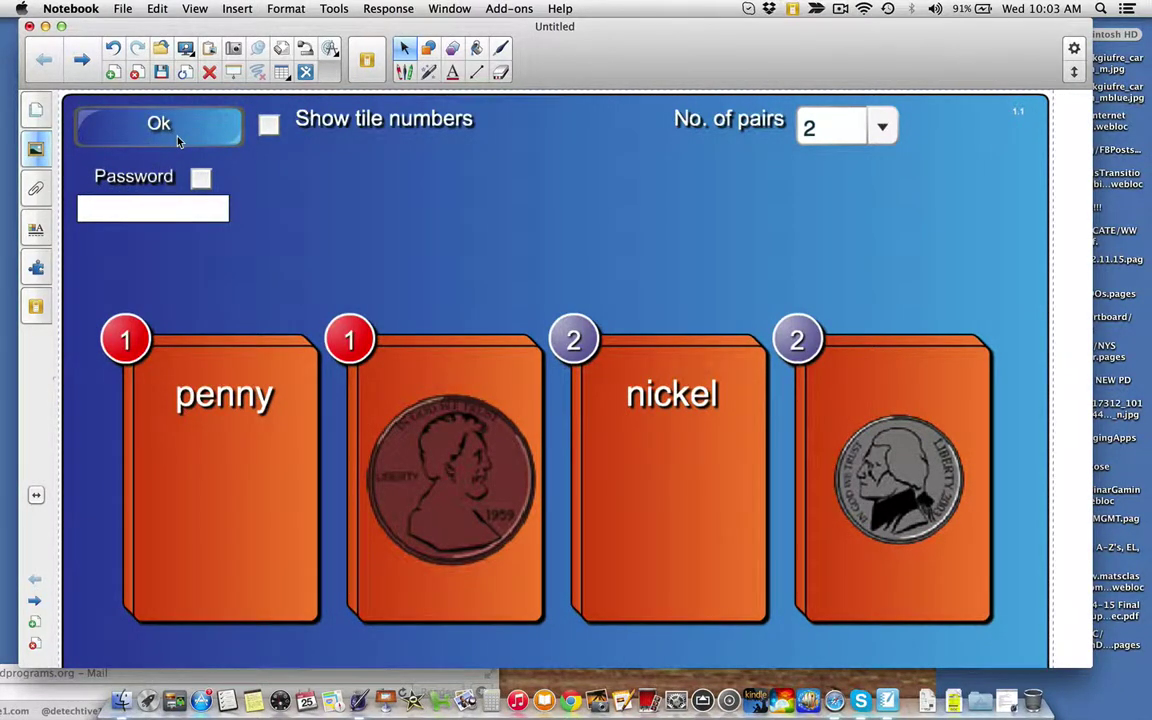
Start the Pairs memory game and flip tiles until the penny pair is matched.
click(178, 141)
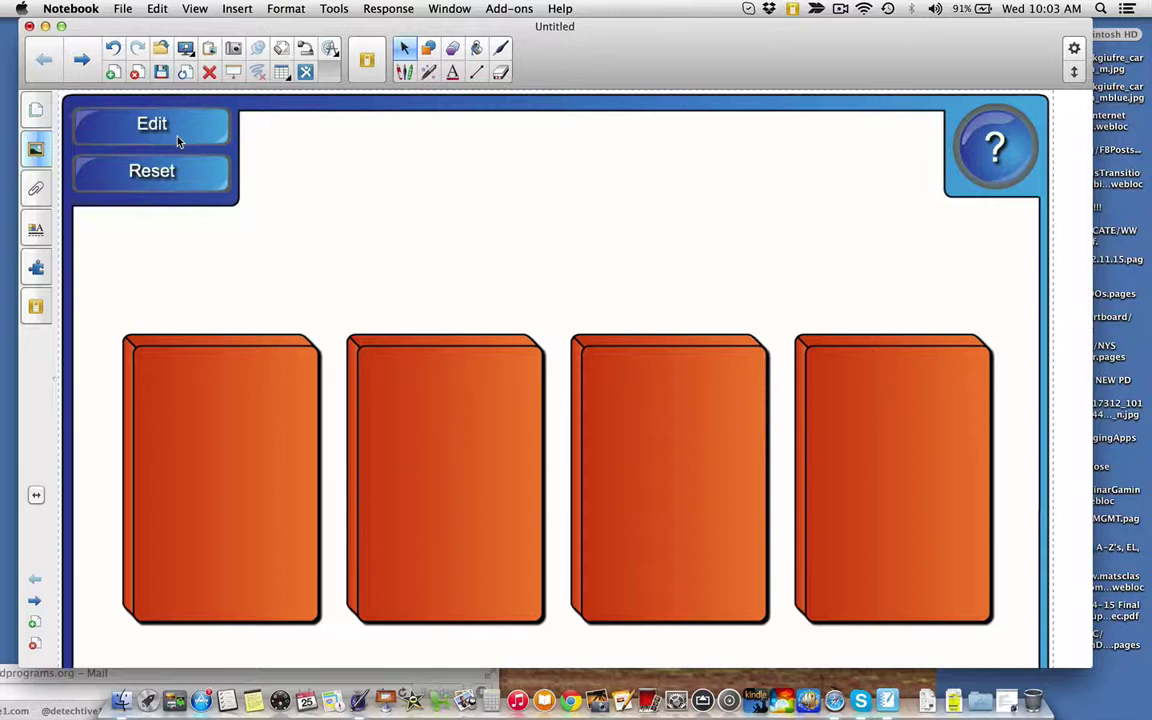
click(310, 434)
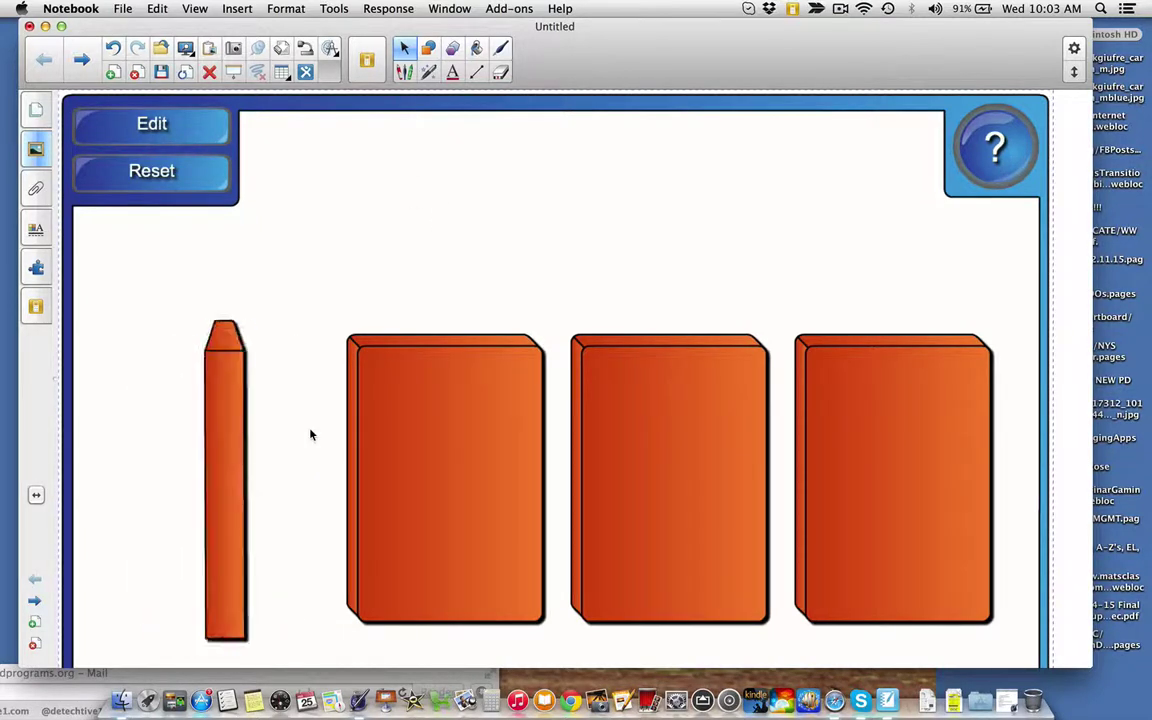
click(908, 426)
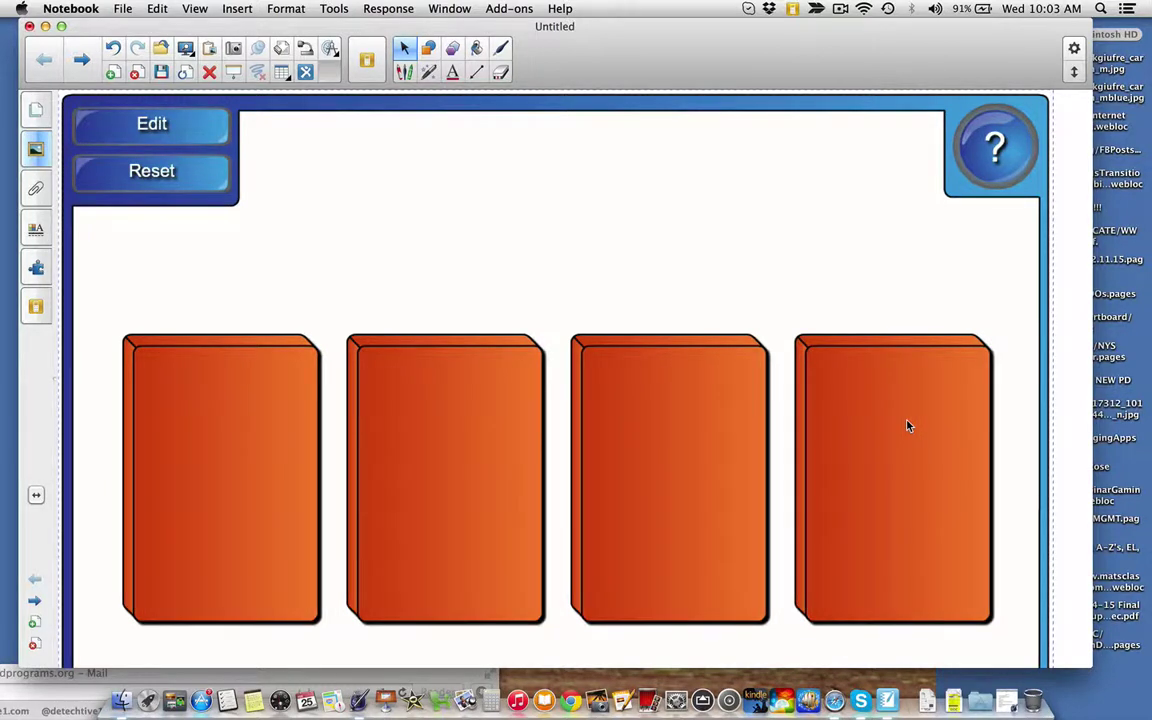
click(712, 435)
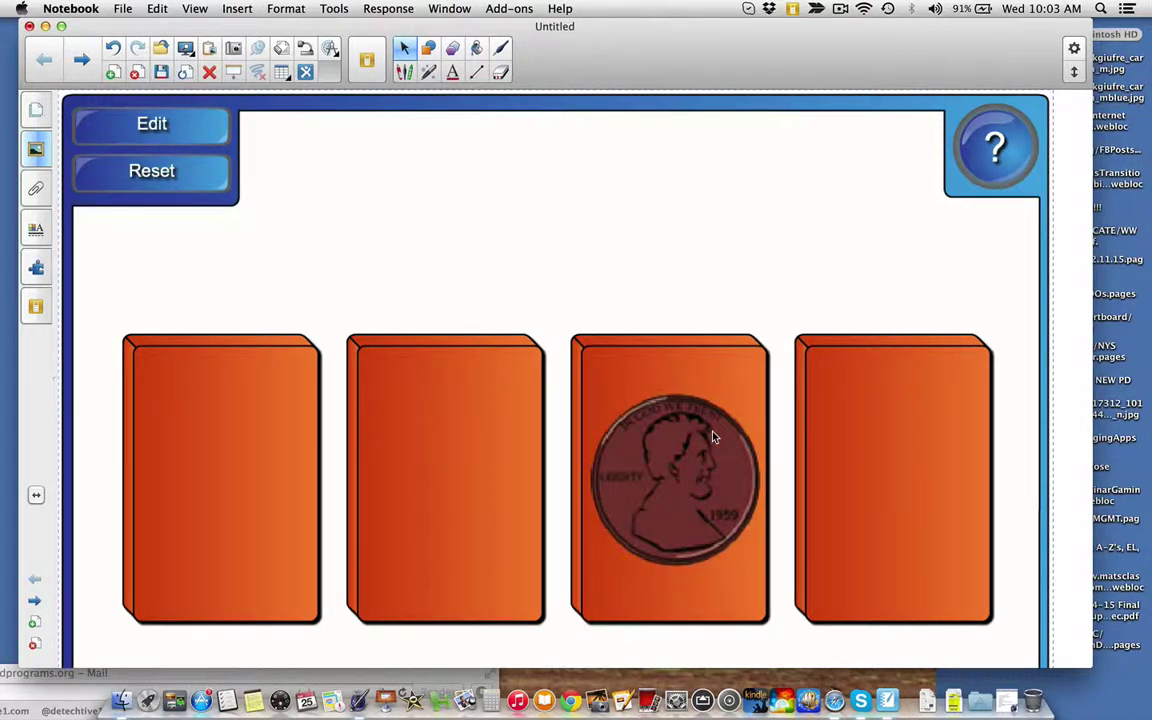
click(856, 442)
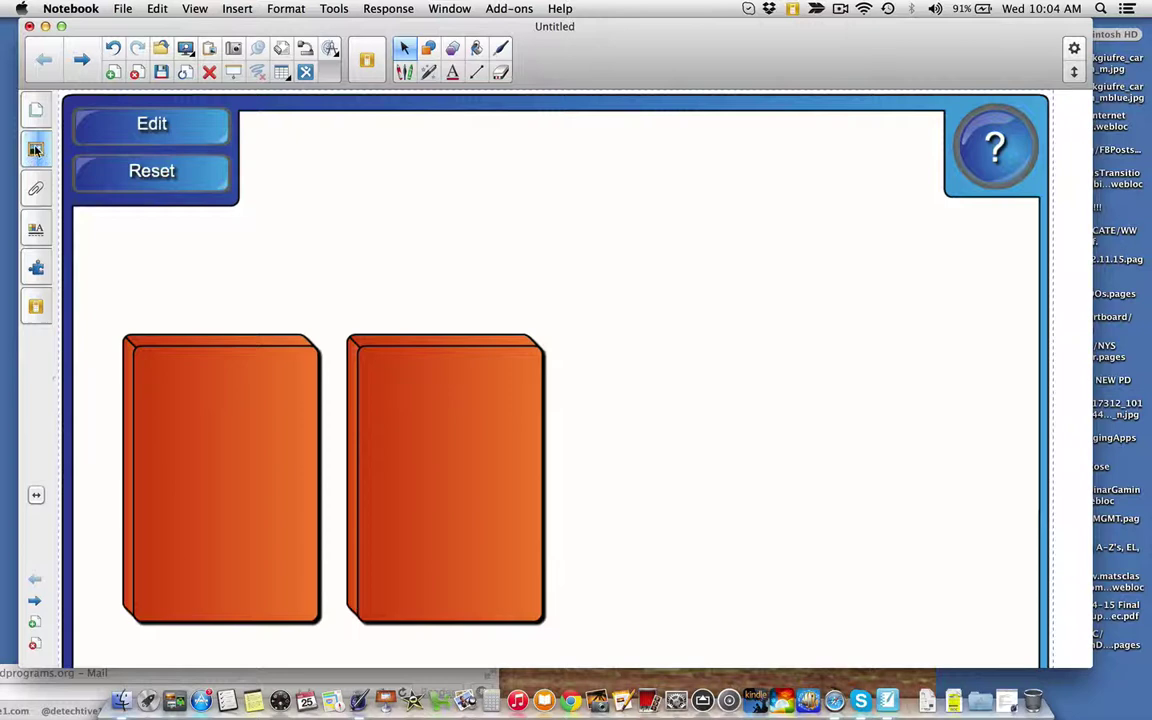
Add the Blue Vortex sort (image) from Lesson Activity Toolkit 2.0 > Activities, then hide the Gallery.
click(35, 148)
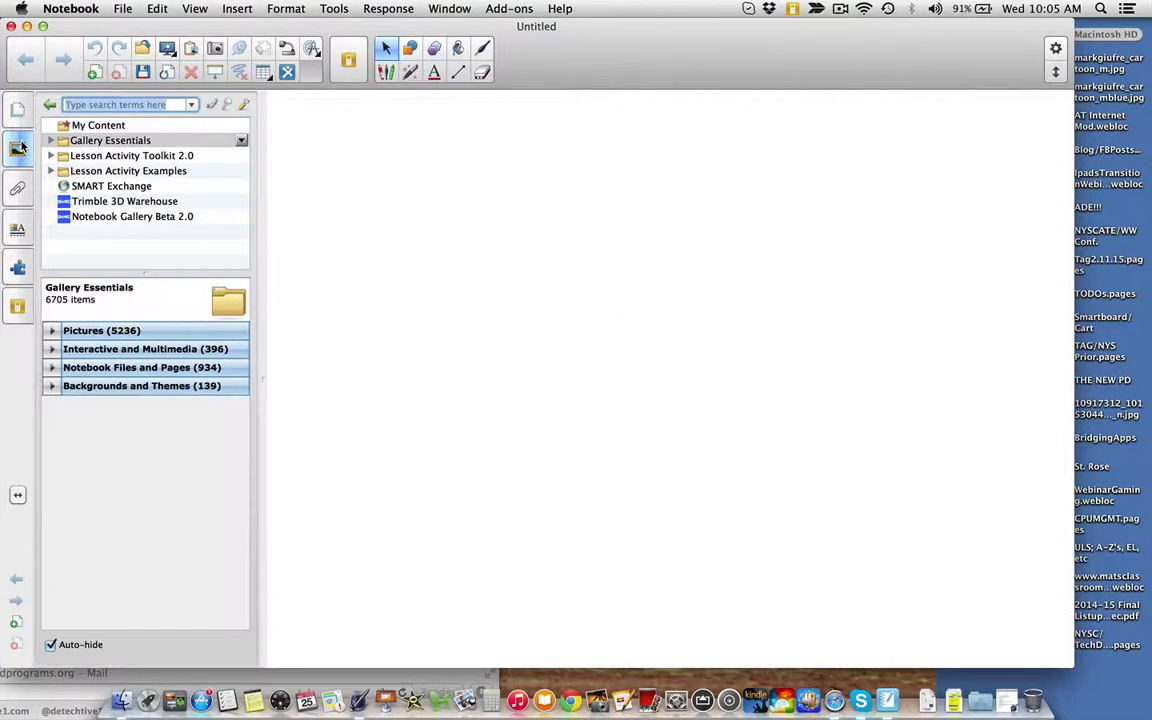
click(132, 156)
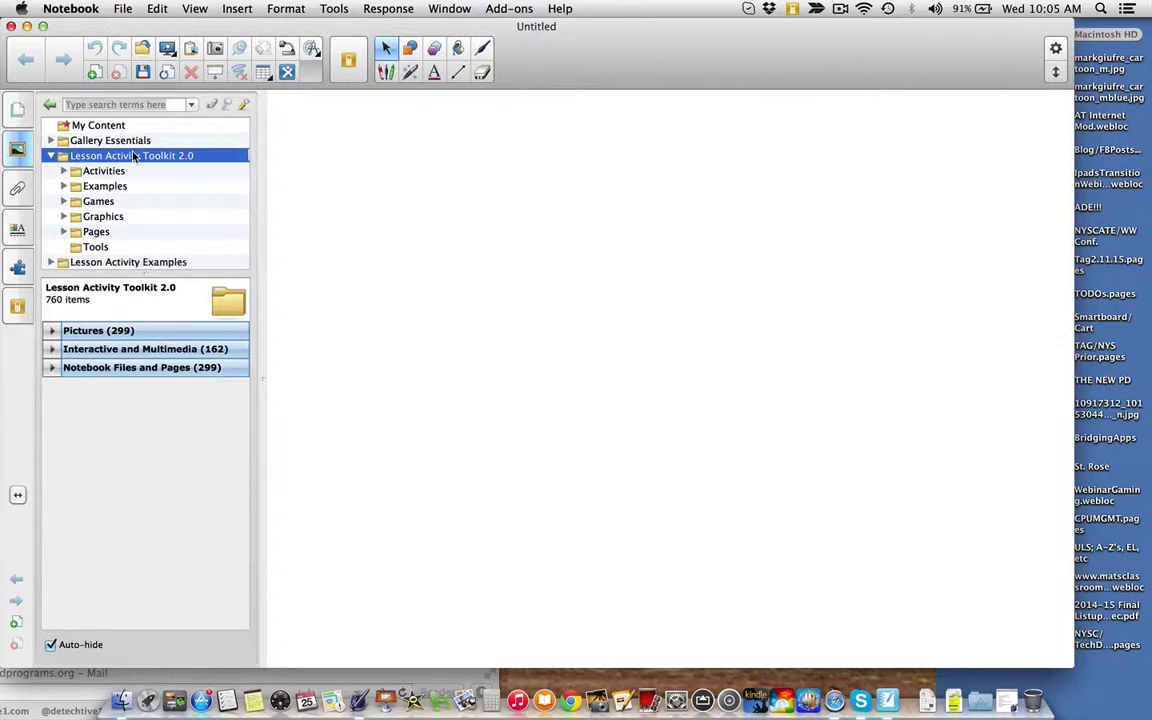
scroll(130, 175, down, 3)
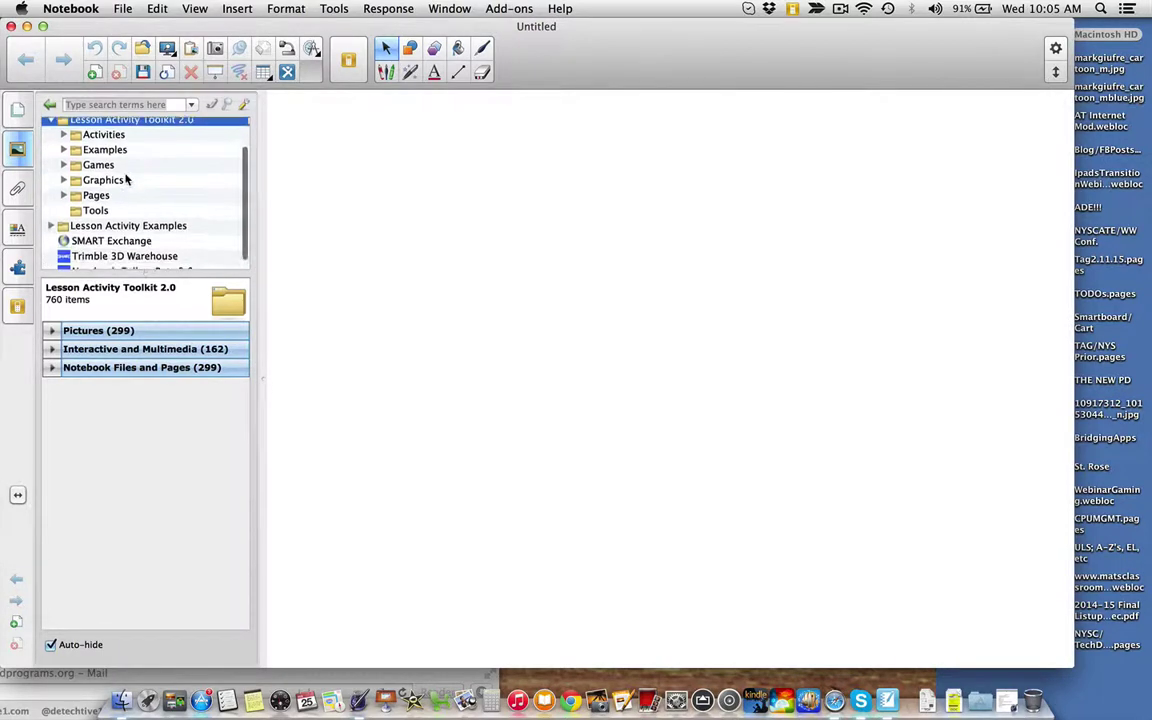
scroll(110, 160, up, 1)
click(103, 147)
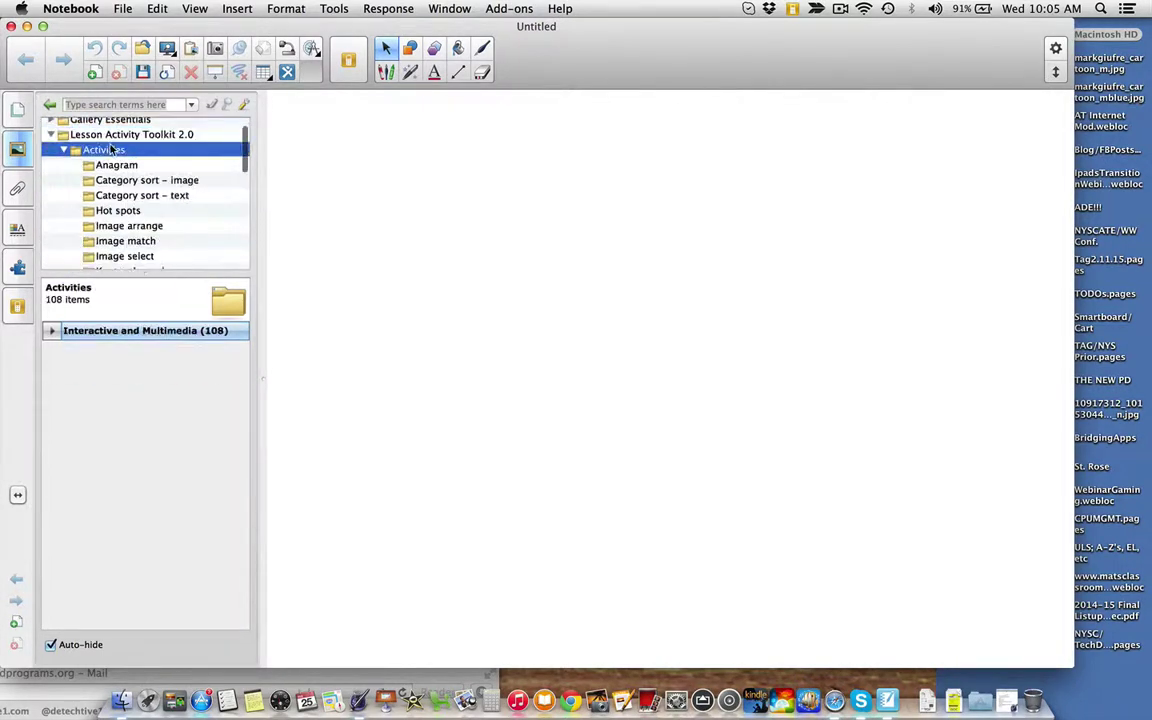
scroll(134, 242, down, 5)
scroll(131, 243, down, 2)
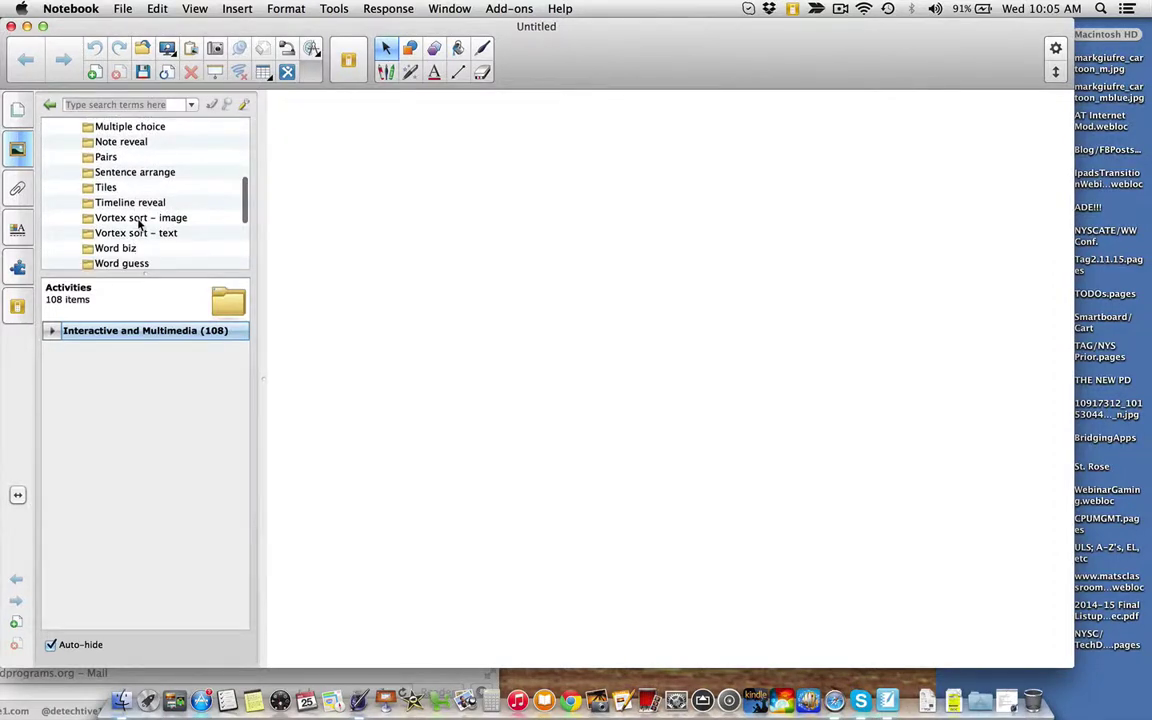
click(127, 218)
click(135, 331)
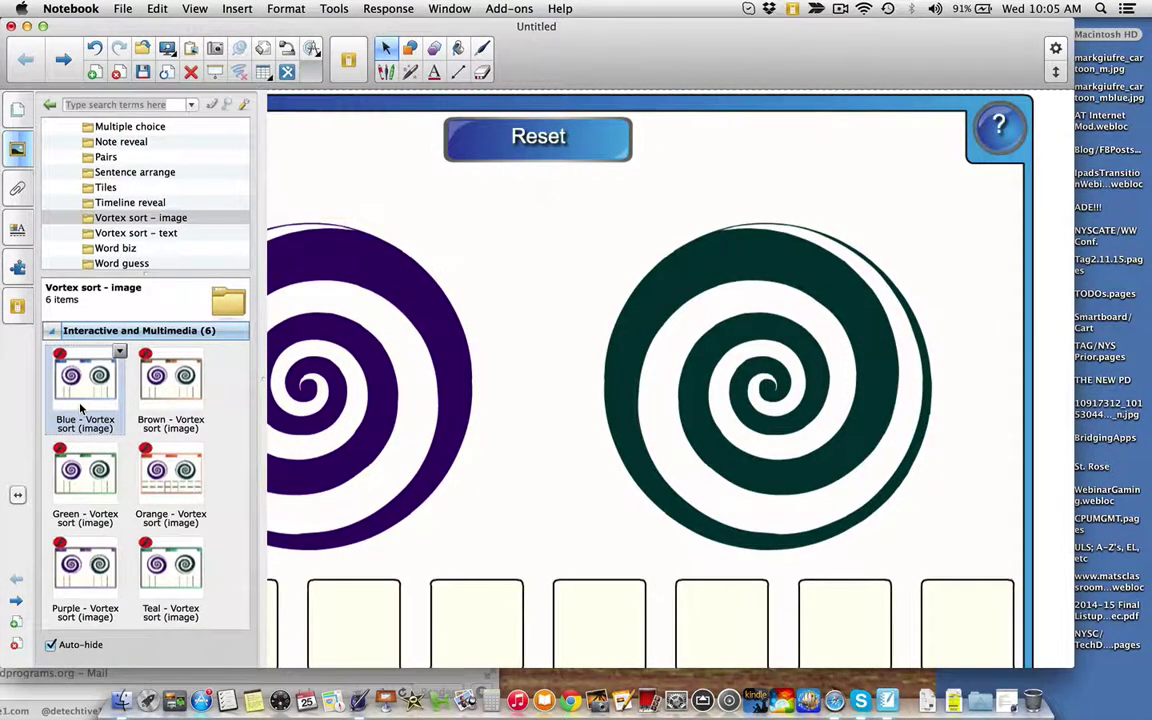
click(435, 203)
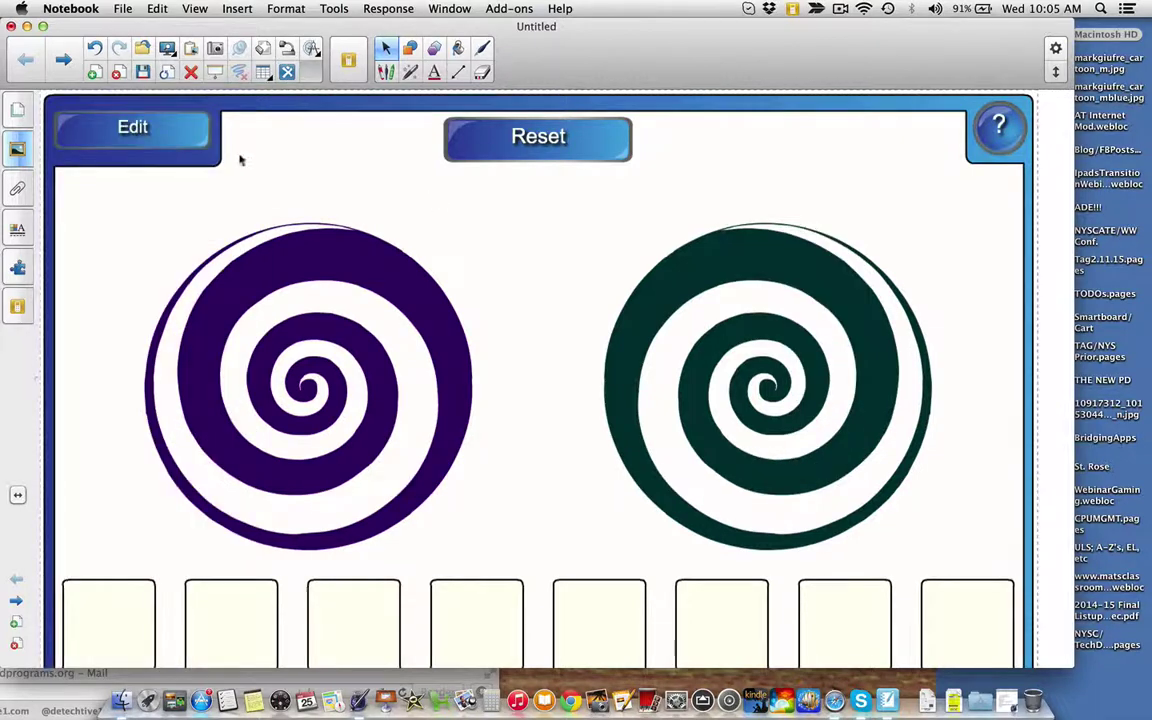
Set the vortex sort to 2 images, with Vortex 1 labelled Fruit and Vortex 2 Vegetable.
click(166, 115)
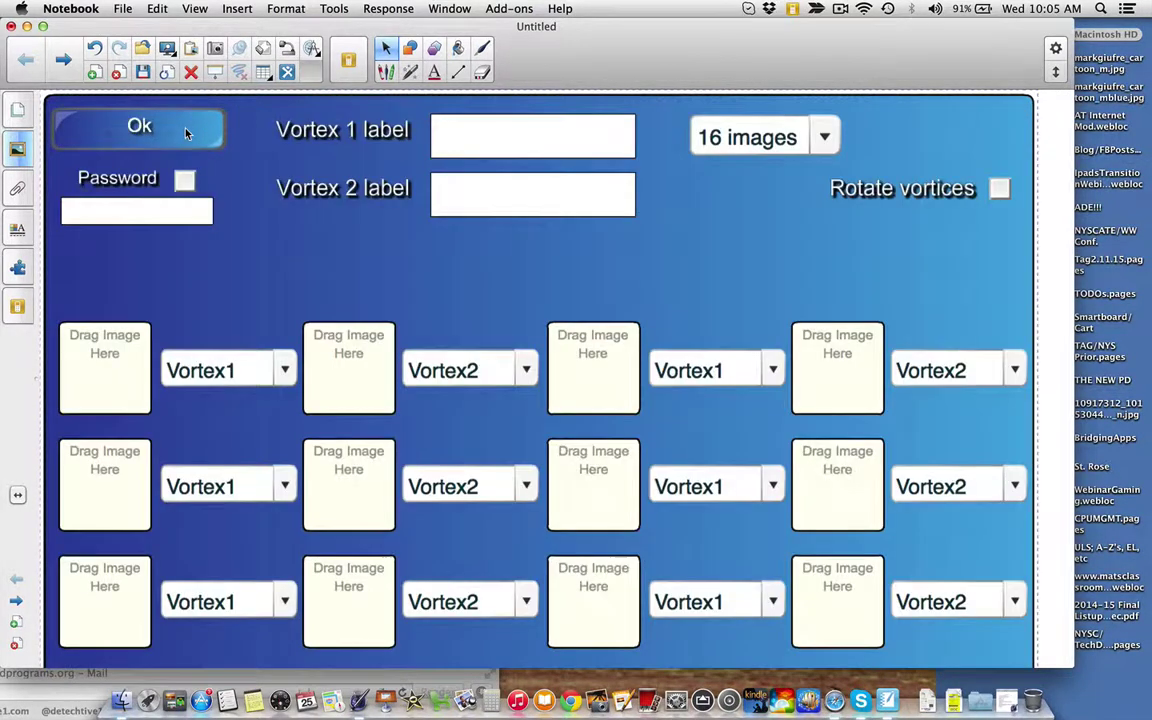
click(824, 136)
drag(826, 275, 823, 93)
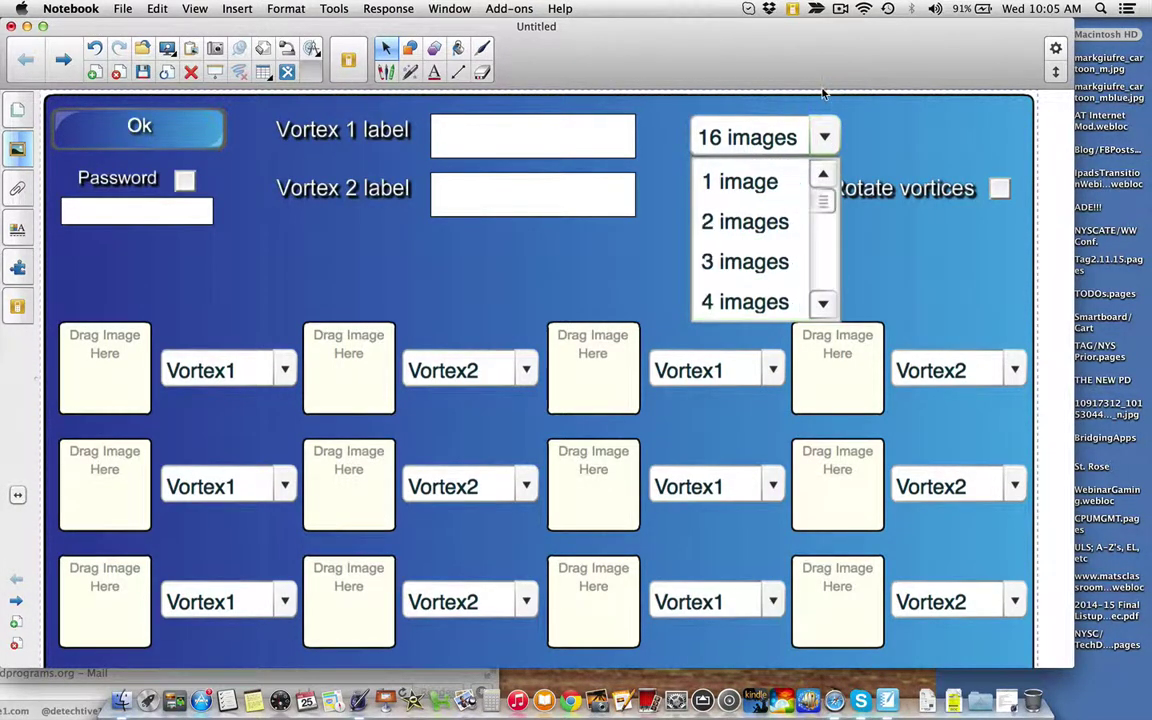
click(745, 221)
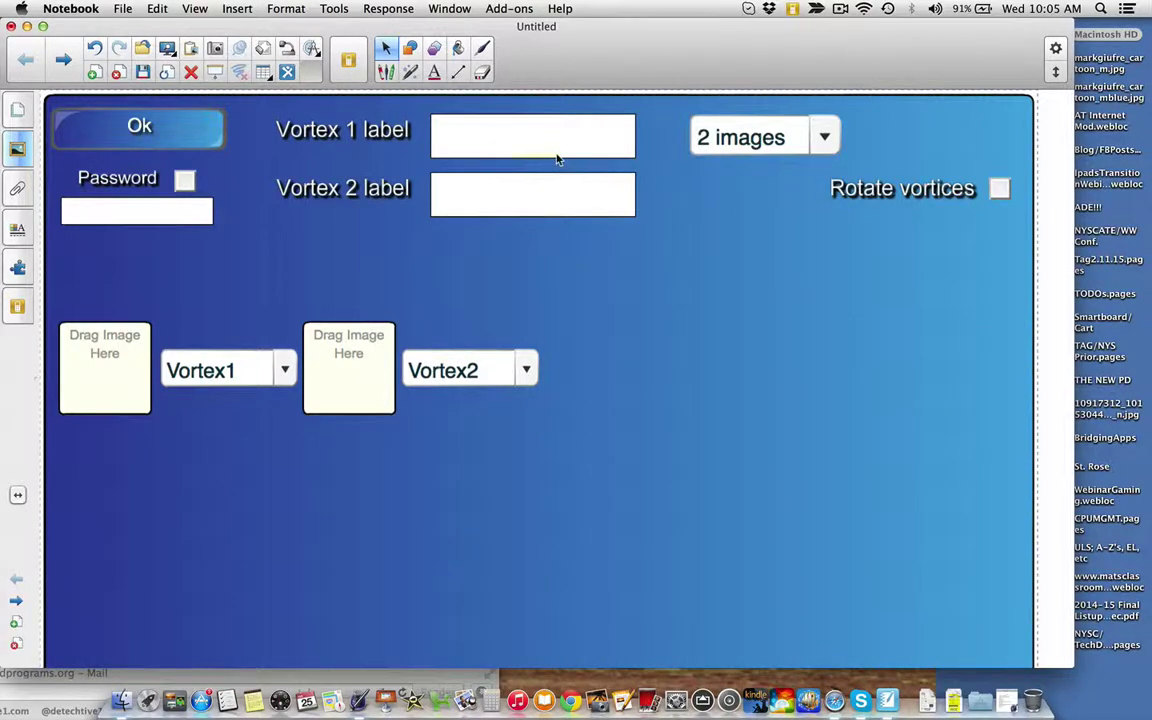
click(521, 137)
text(Fruit)
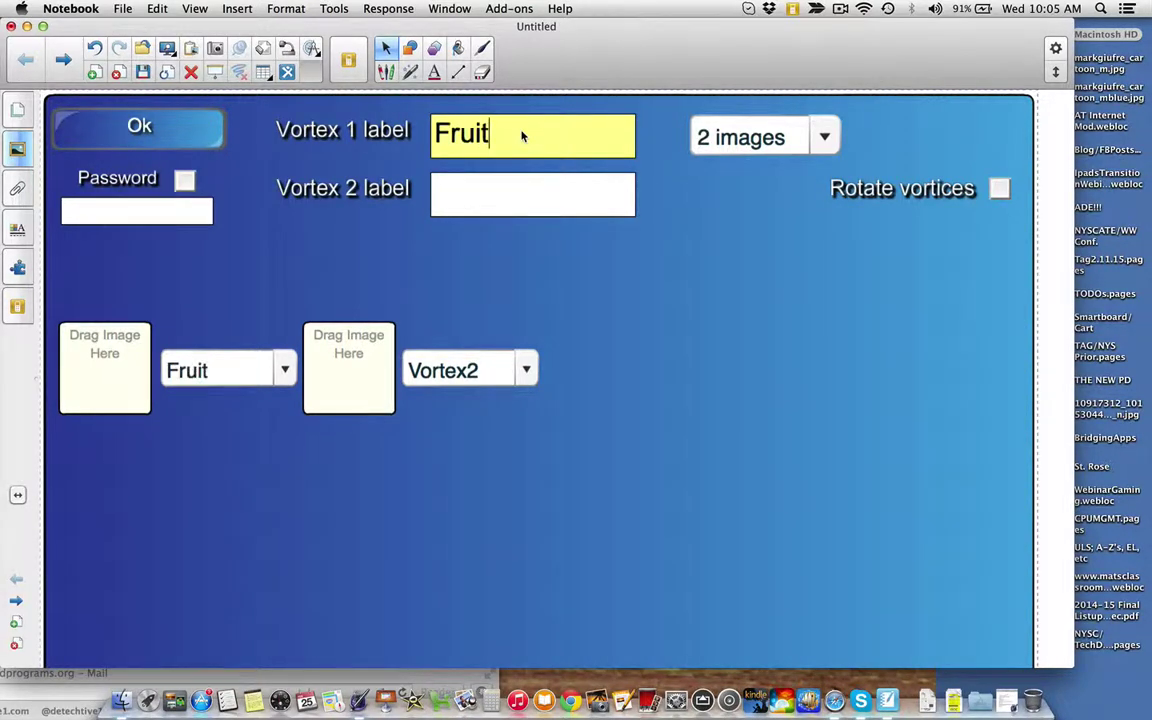
key(Tab)
text(Vegetable)
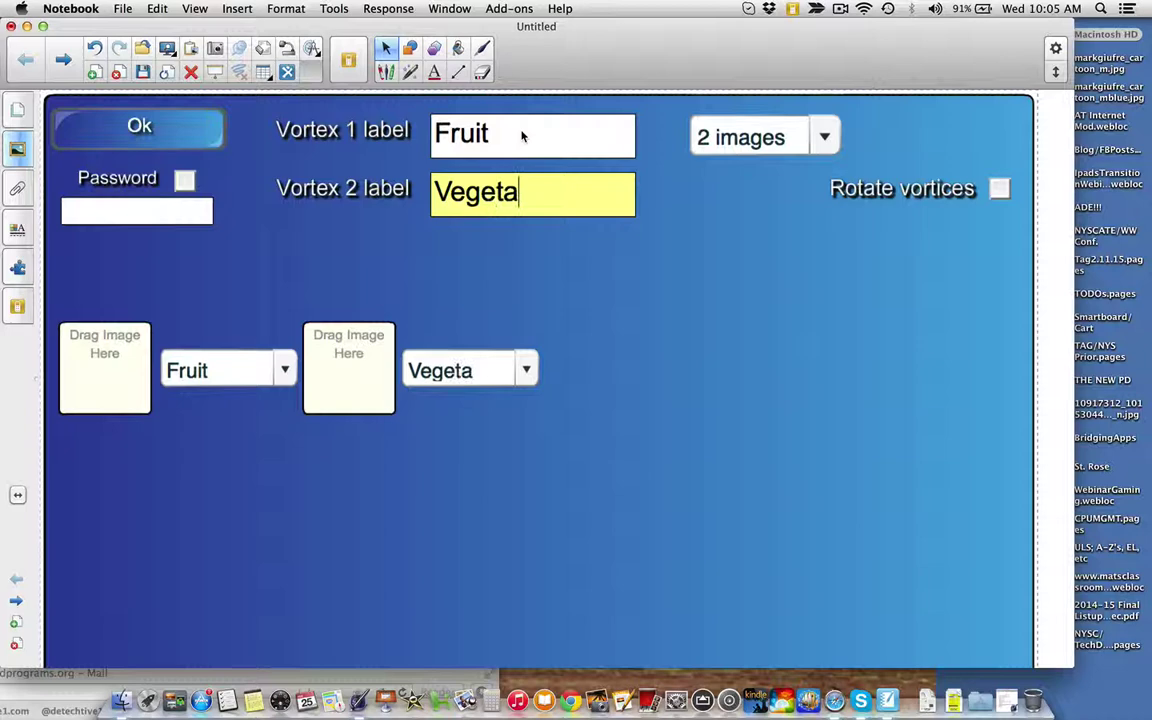
click(130, 325)
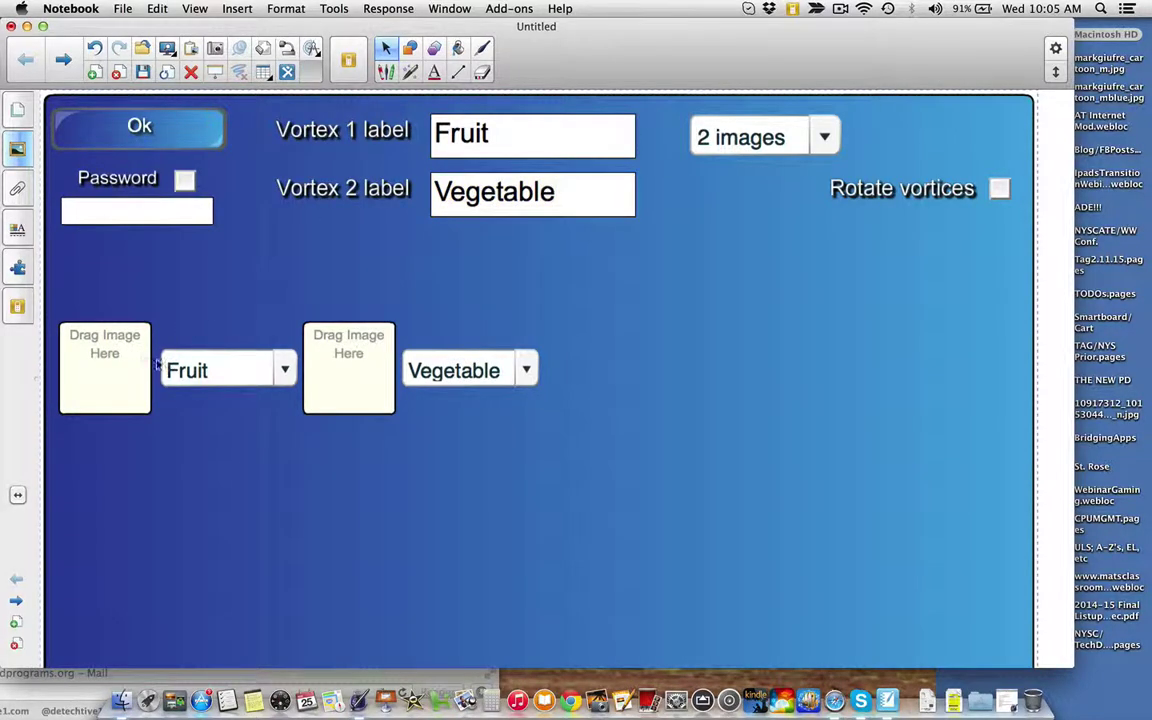
Search the Gallery for 'apple' and place the red apple picture in the Fruit slot.
click(25, 148)
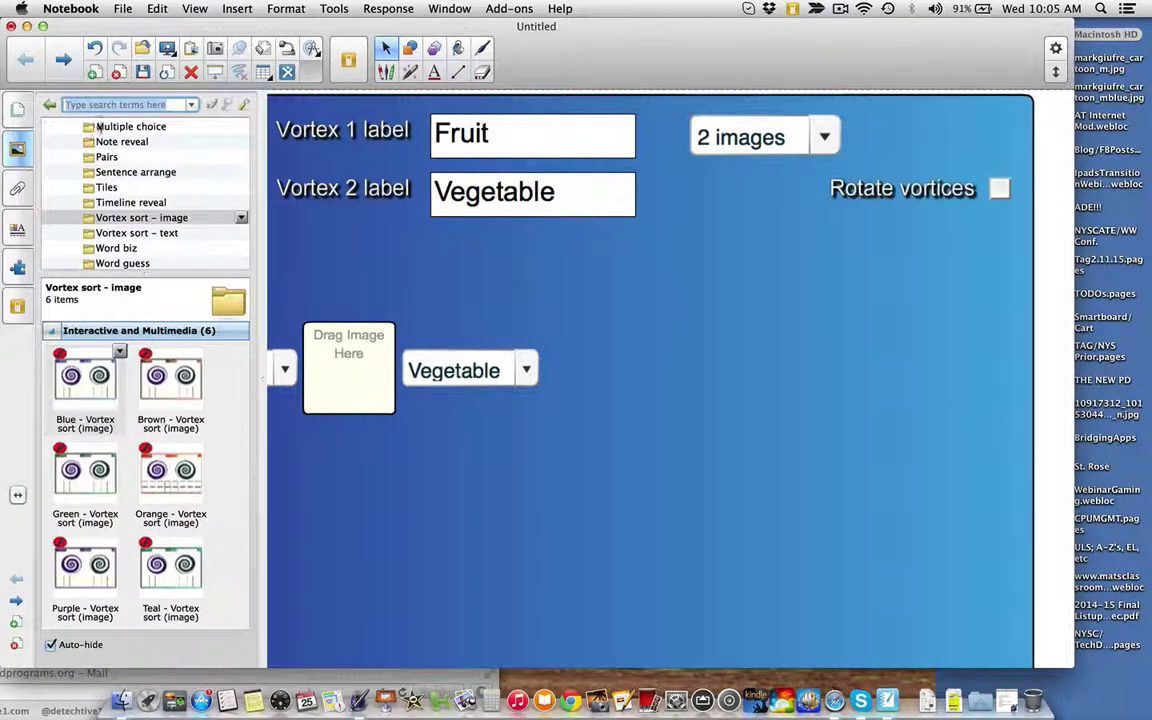
click(107, 104)
text(apple)
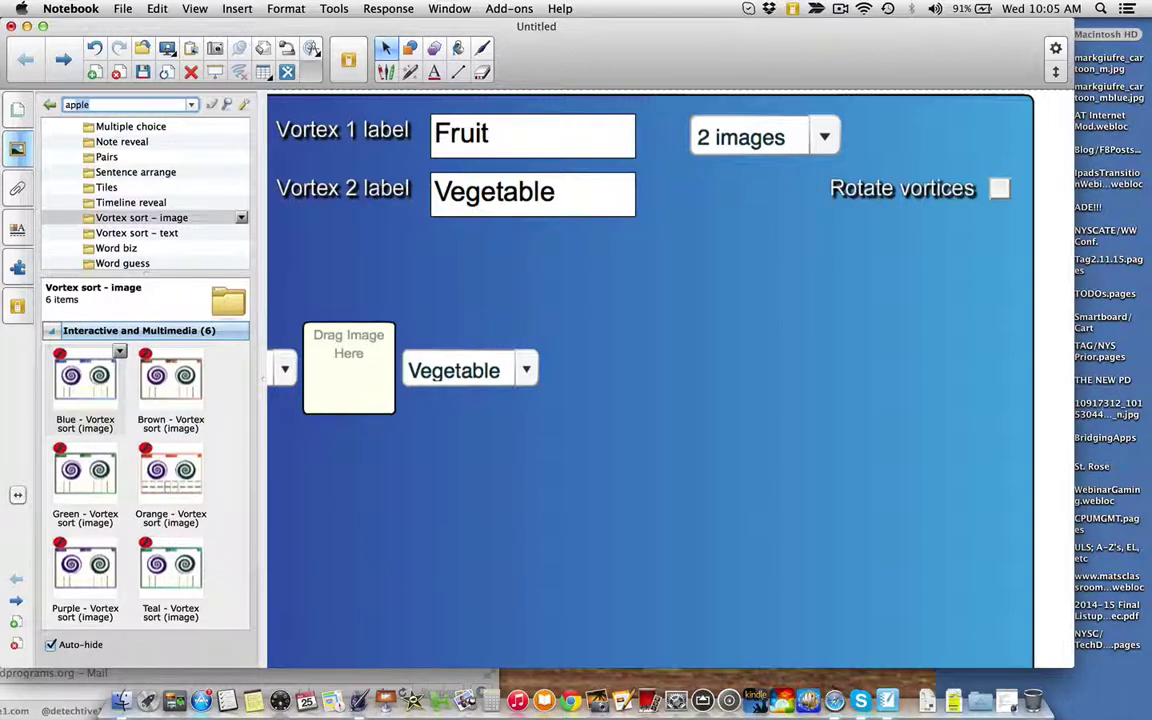
key(Return)
click(60, 379)
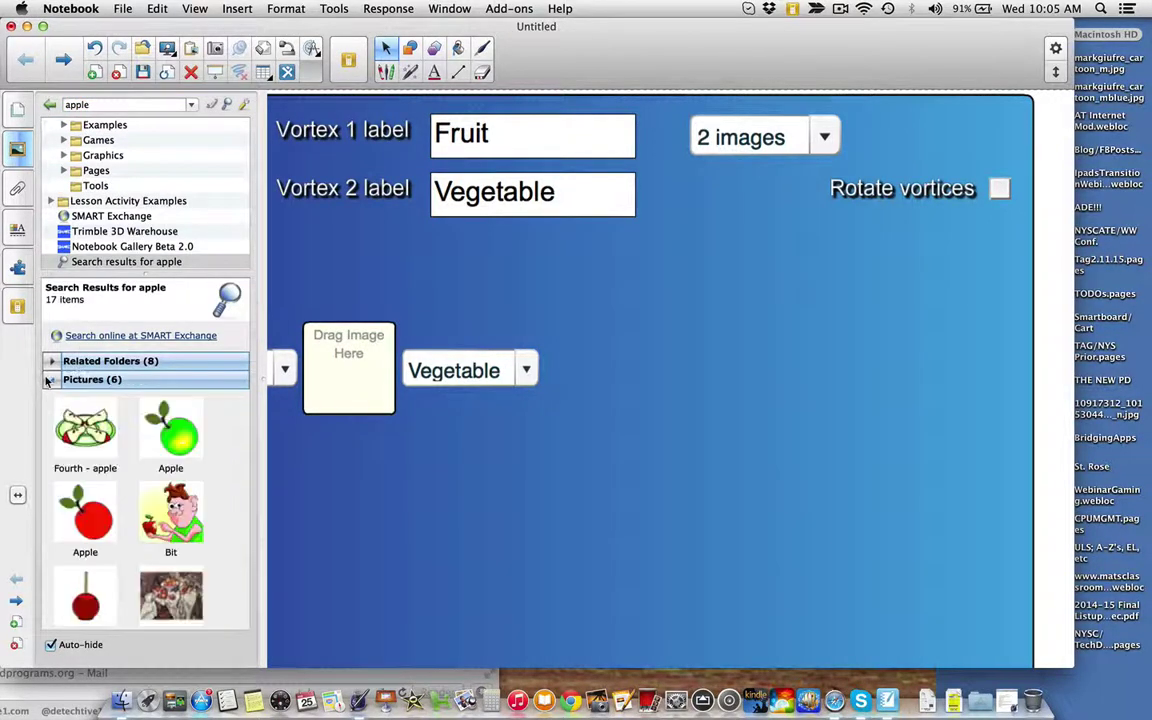
drag(88, 510, 140, 378)
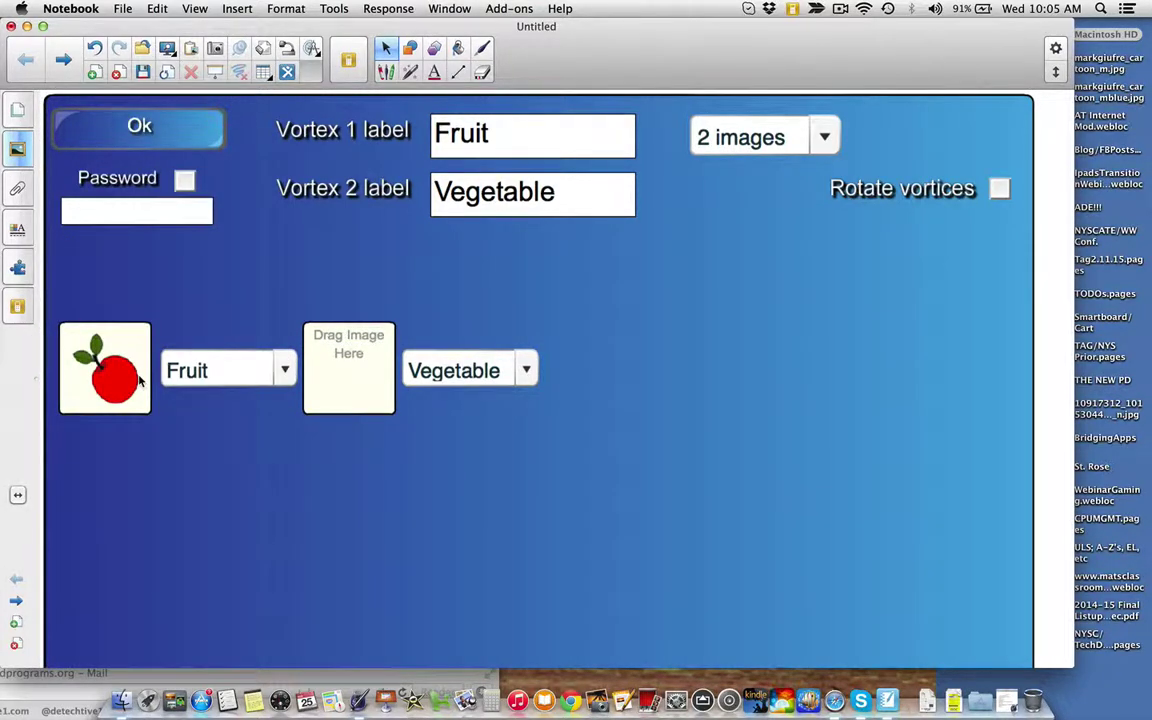
Search the Gallery for 'carrot' and place the carrots picture in the Vegetable slot.
click(18, 147)
text(banana)
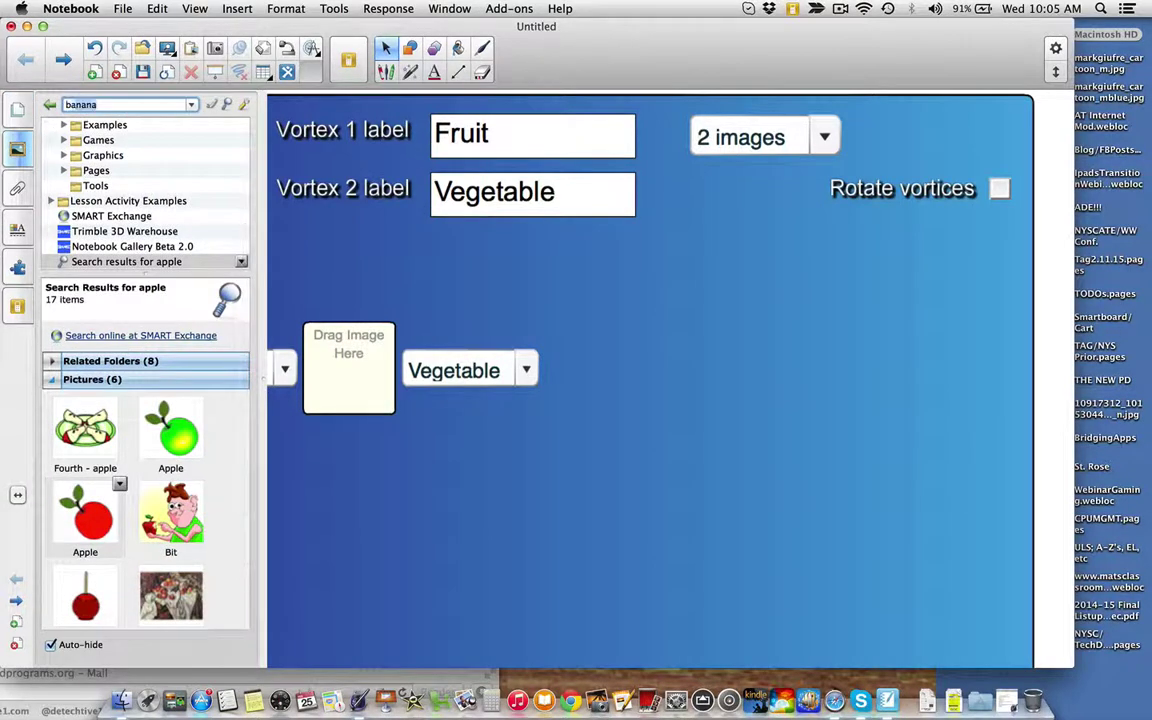
key(BackSpace)
key(BackSpace)
key(BackSpace)
key(BackSpace)
key(BackSpace)
key(BackSpace)
text(carrot)
key(Return)
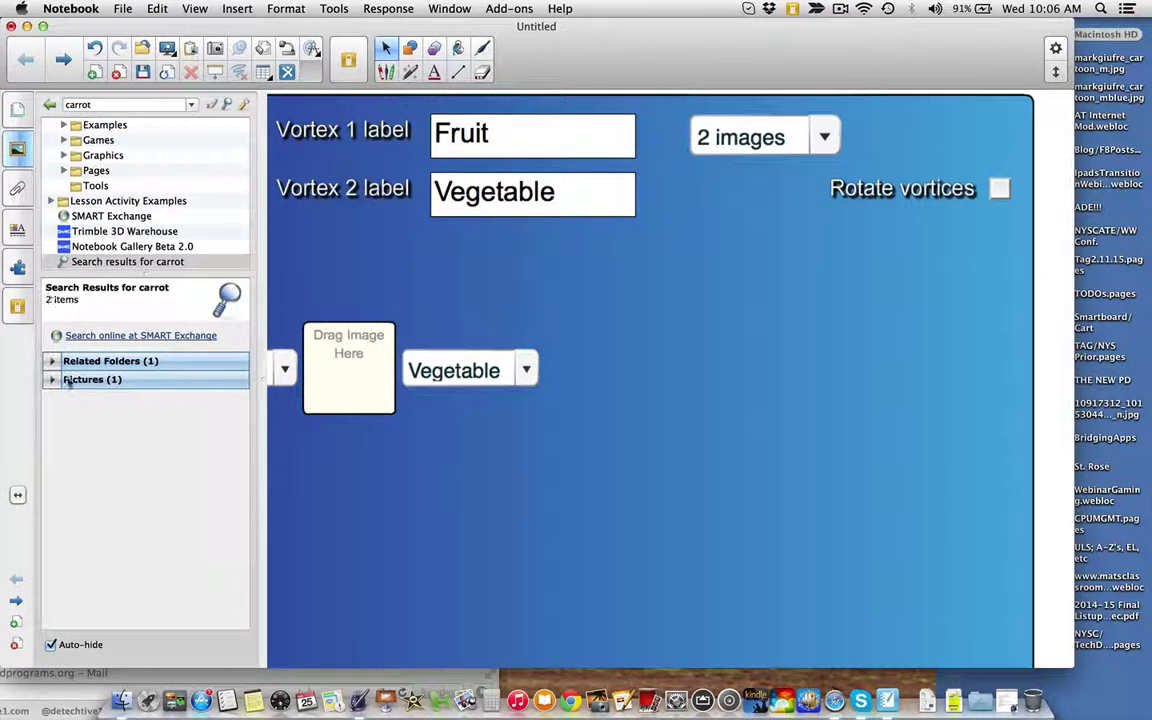
drag(85, 430, 340, 362)
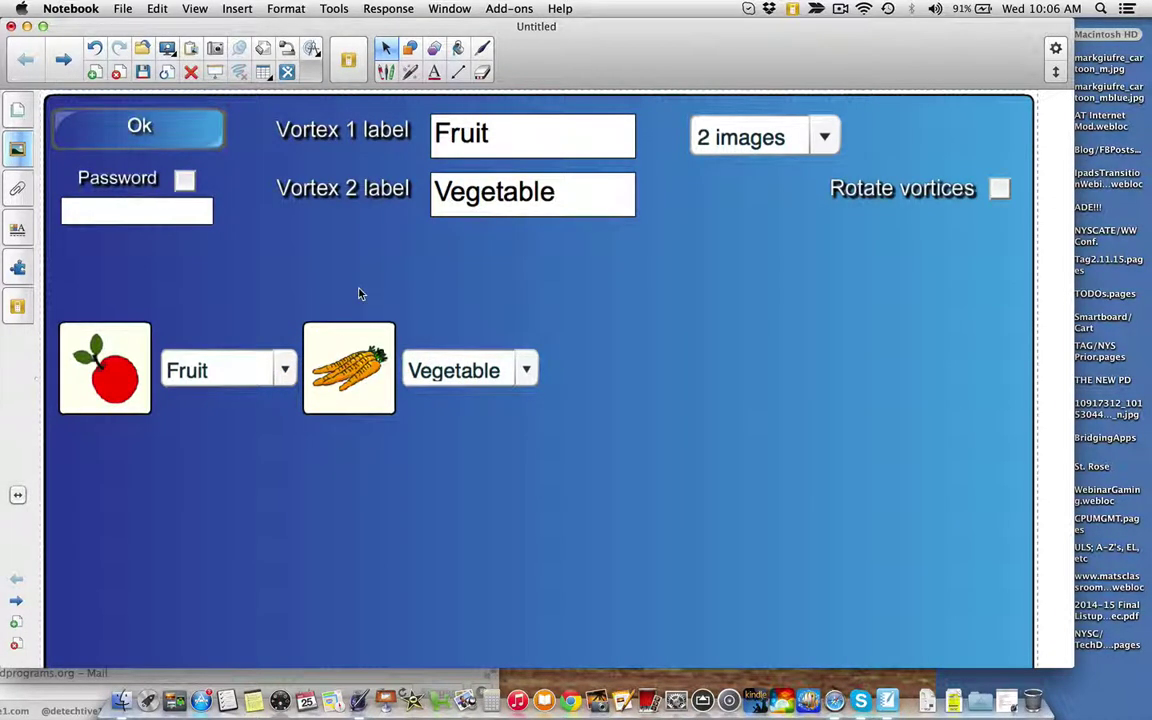
Play the game, sorting the apple into Fruit and the carrots into Vegetable.
click(166, 124)
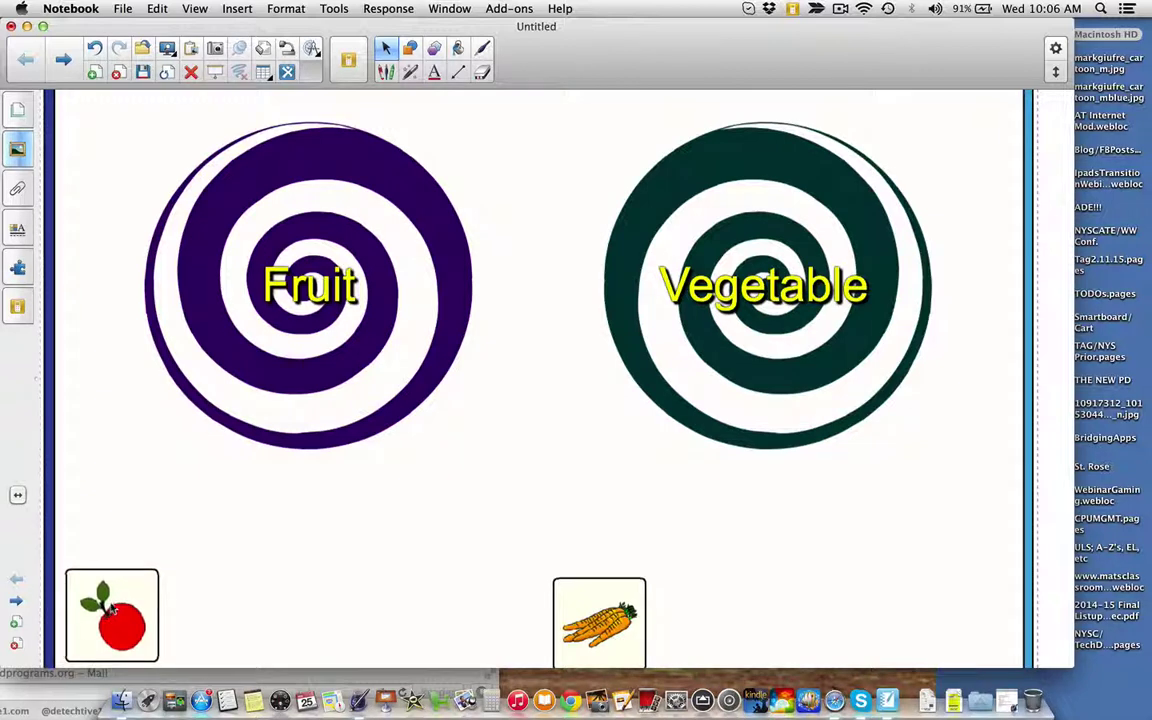
drag(108, 620, 333, 313)
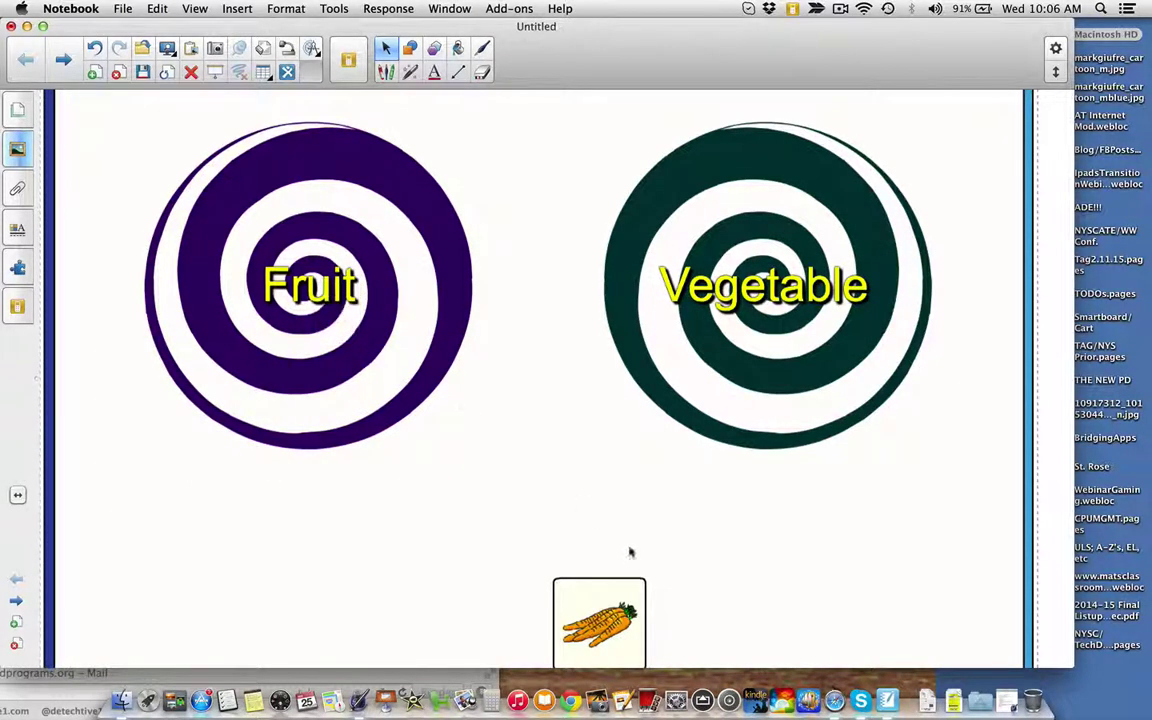
drag(614, 608, 311, 284)
drag(600, 615, 795, 260)
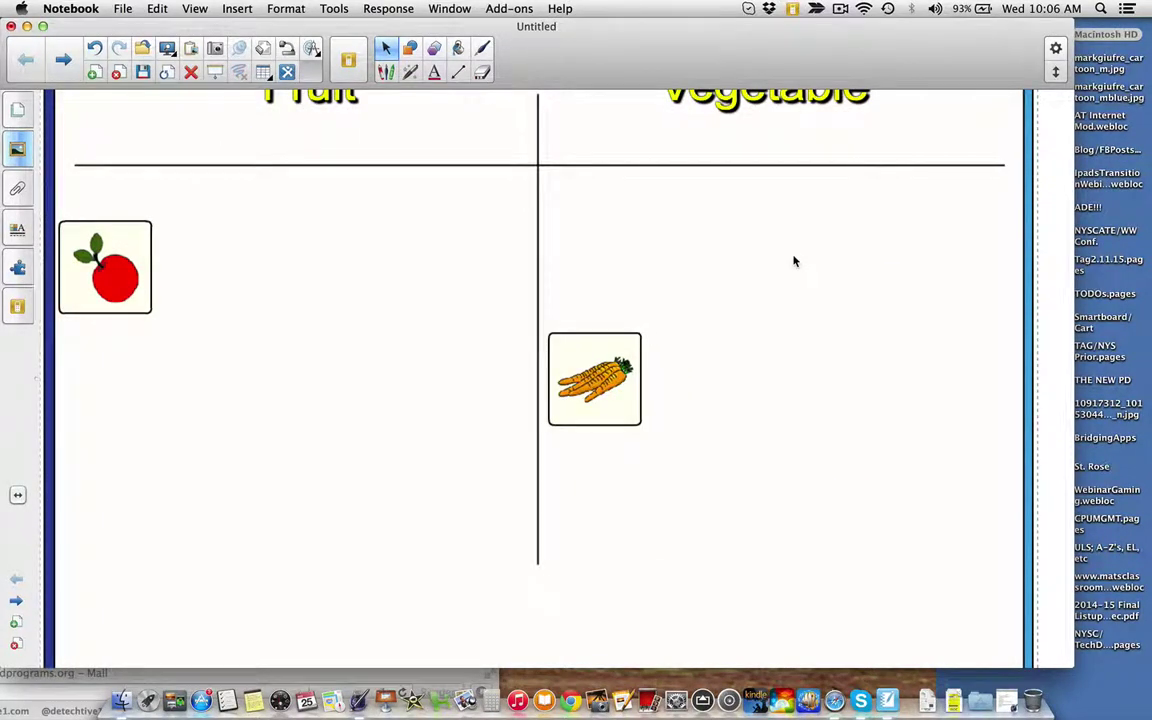
scroll(794, 261, up, 3)
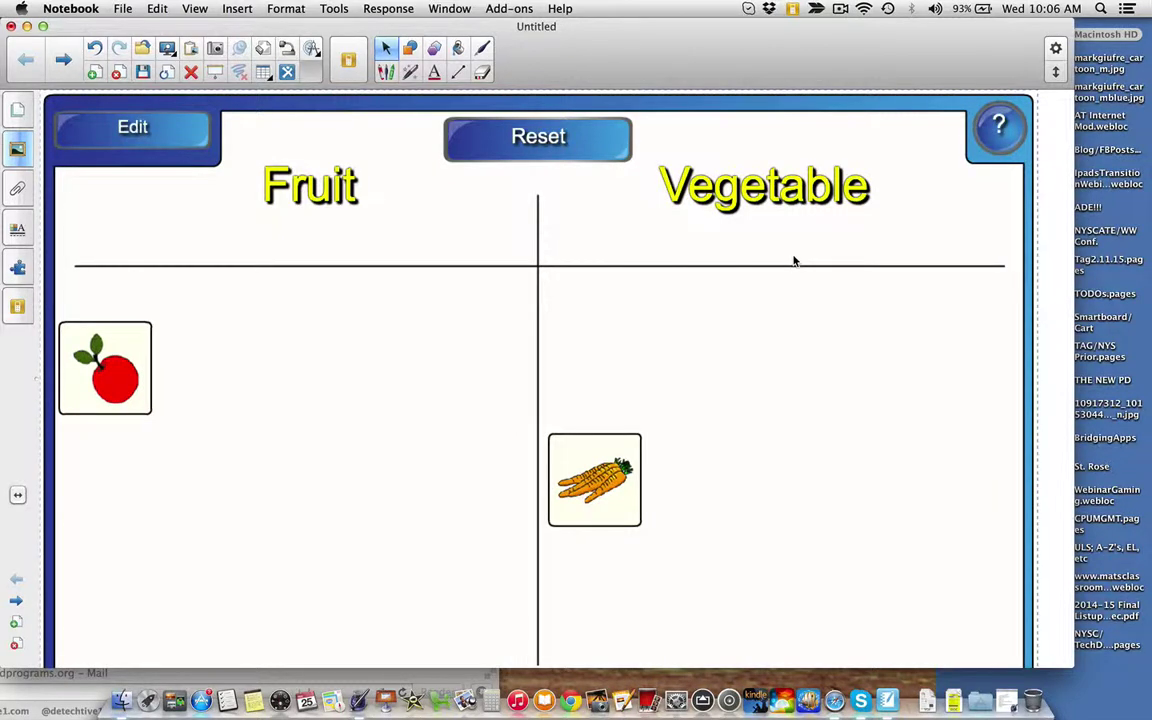
scroll(794, 261, down, 2)
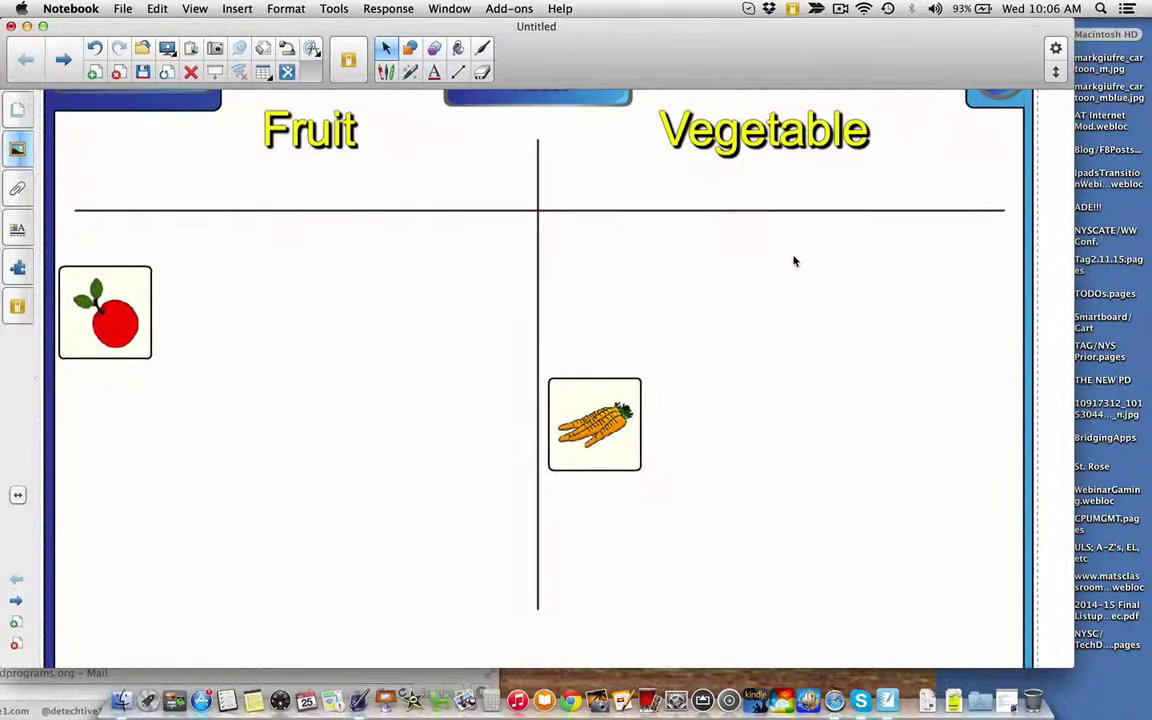
scroll(794, 261, up, 2)
scroll(794, 261, down, 4)
scroll(794, 261, up, 3)
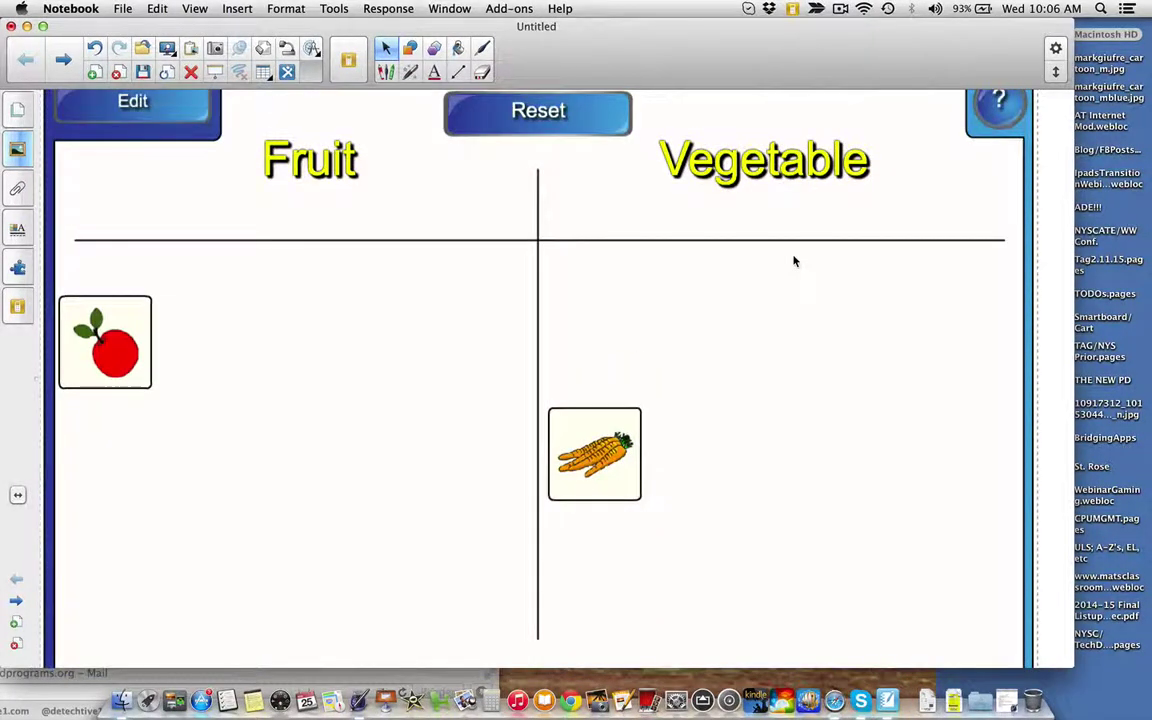